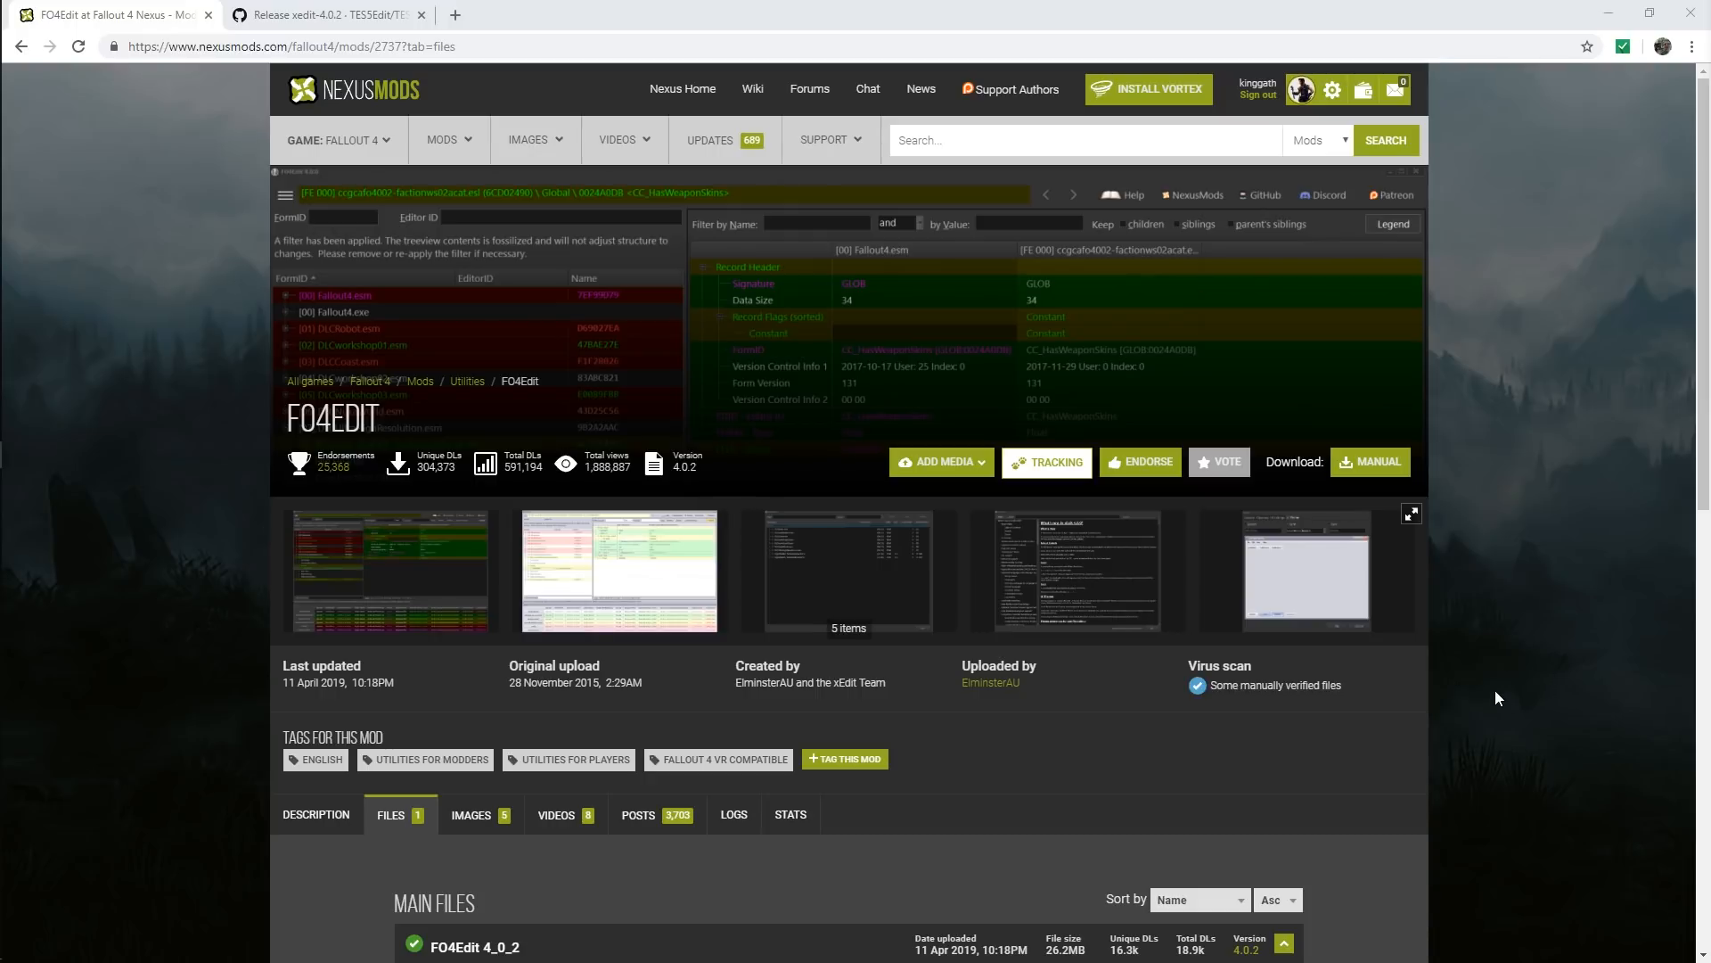
- Review the FO4Edit files on its Nexus Mods page and the xedit-4.0.2 release notes on GitHub
scroll(1490, 707, "down", 2)
scroll(1496, 667, "up", 2)
scroll(209, 578, "down", 3)
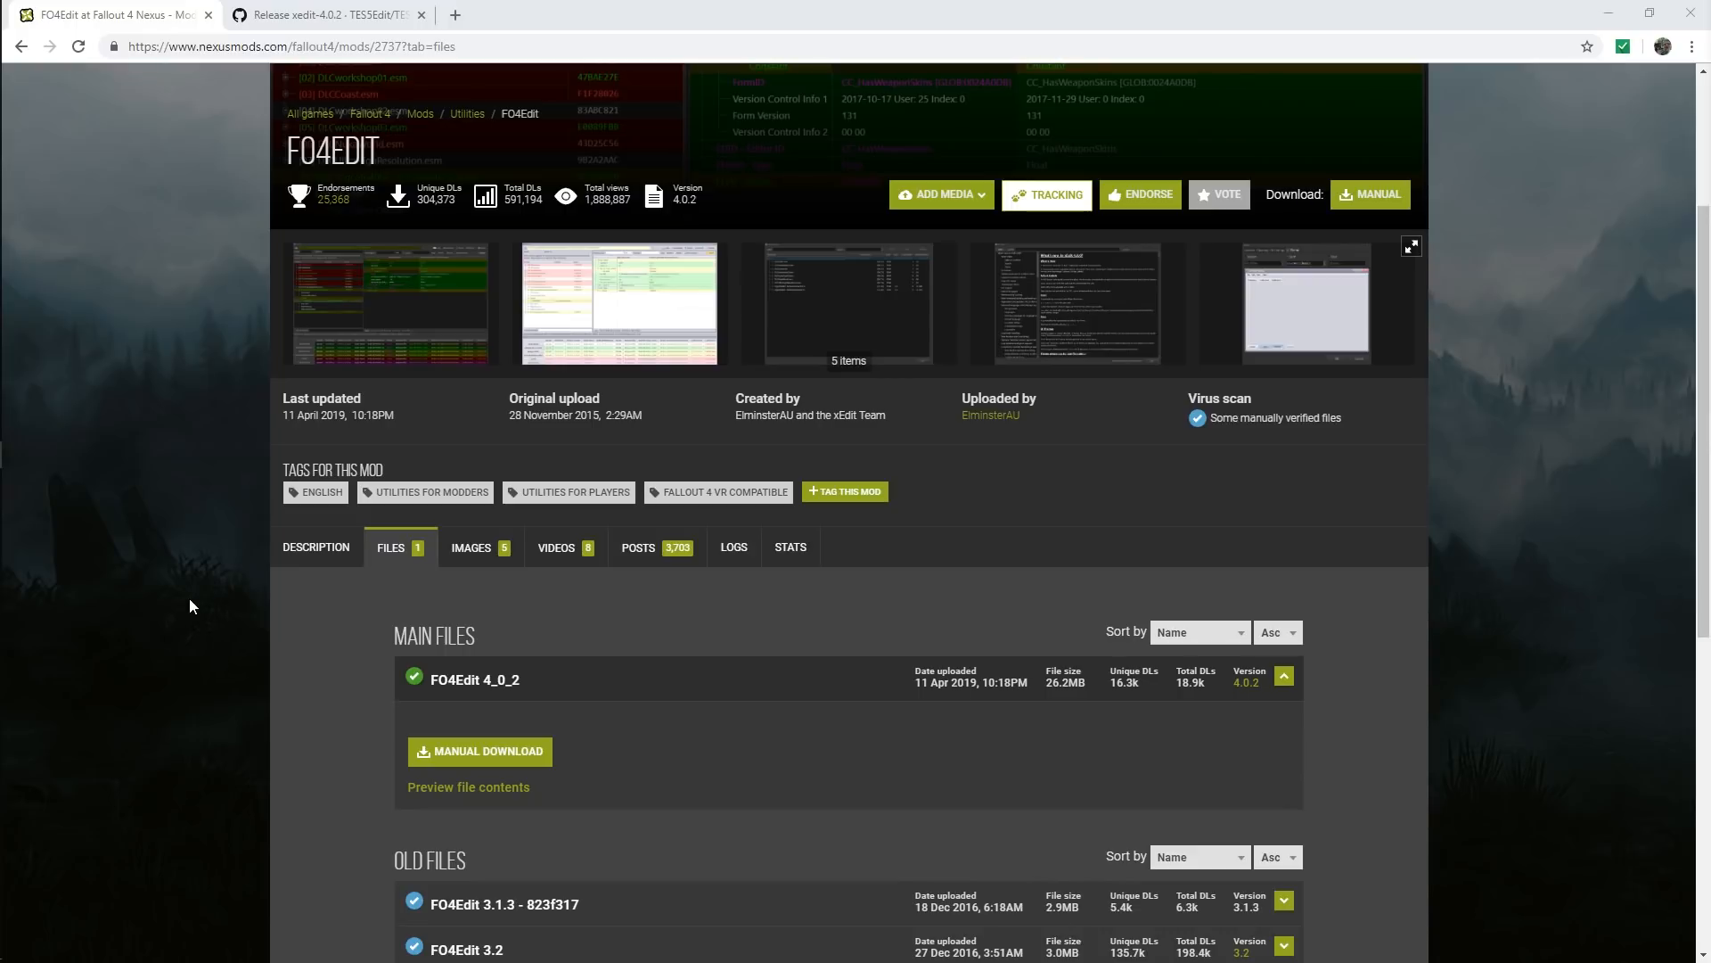
left_click(303, 15)
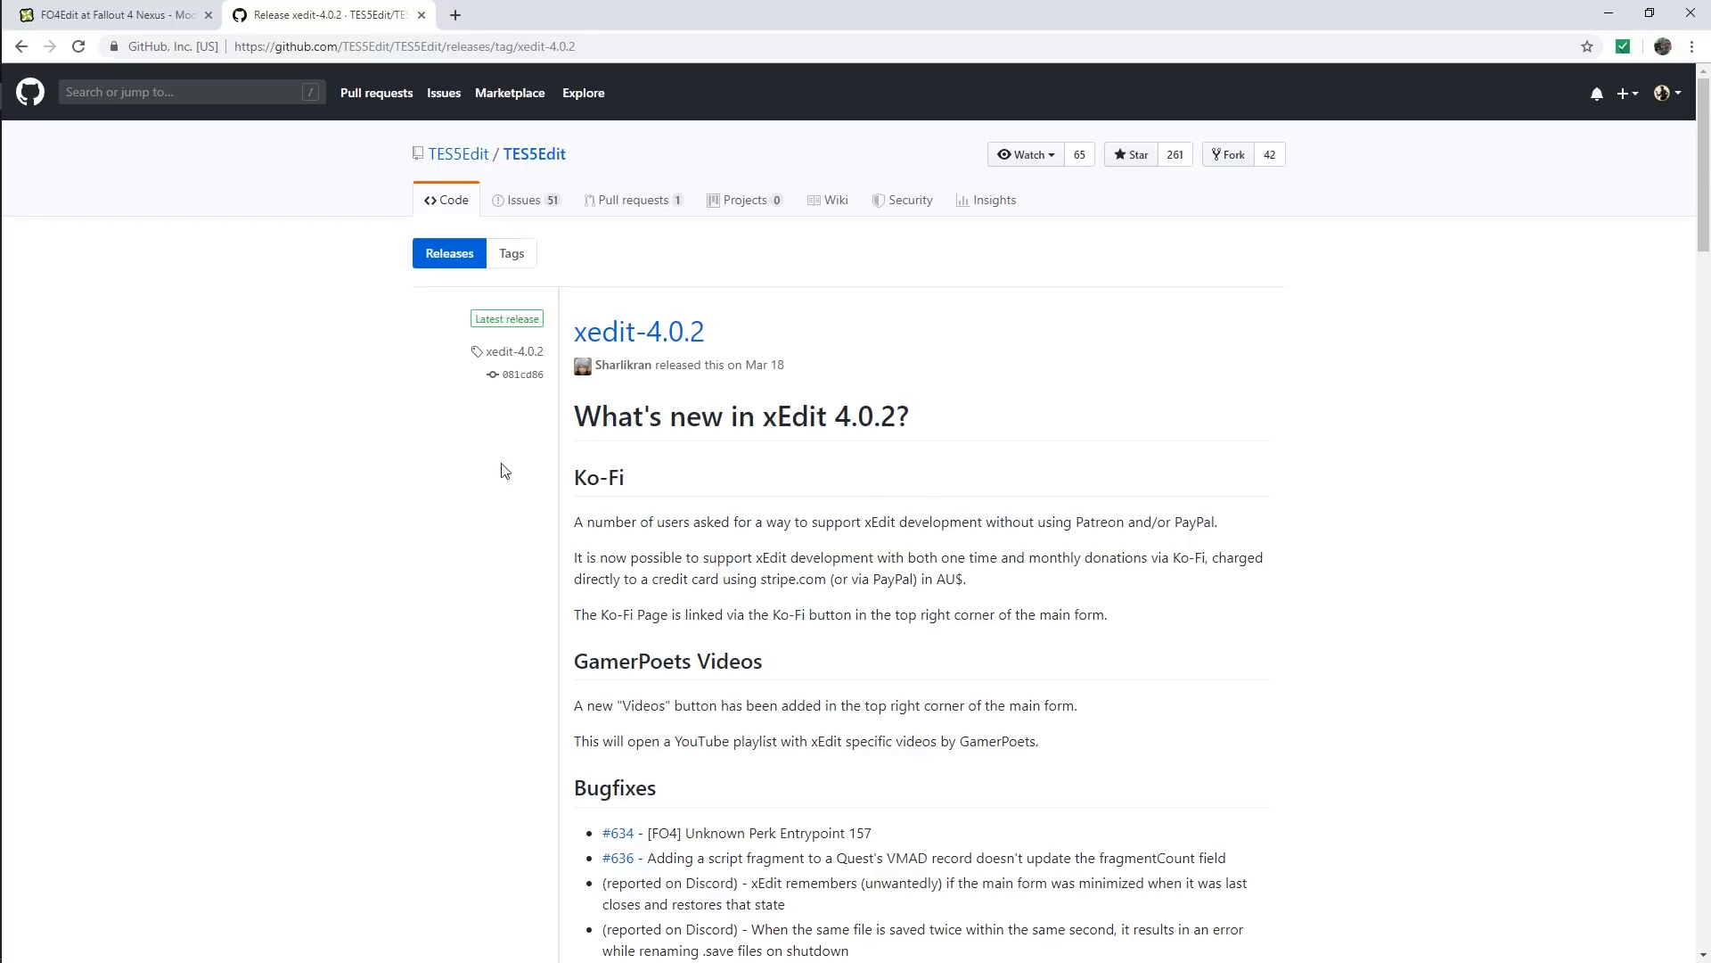
scroll(500, 667, "down", 10)
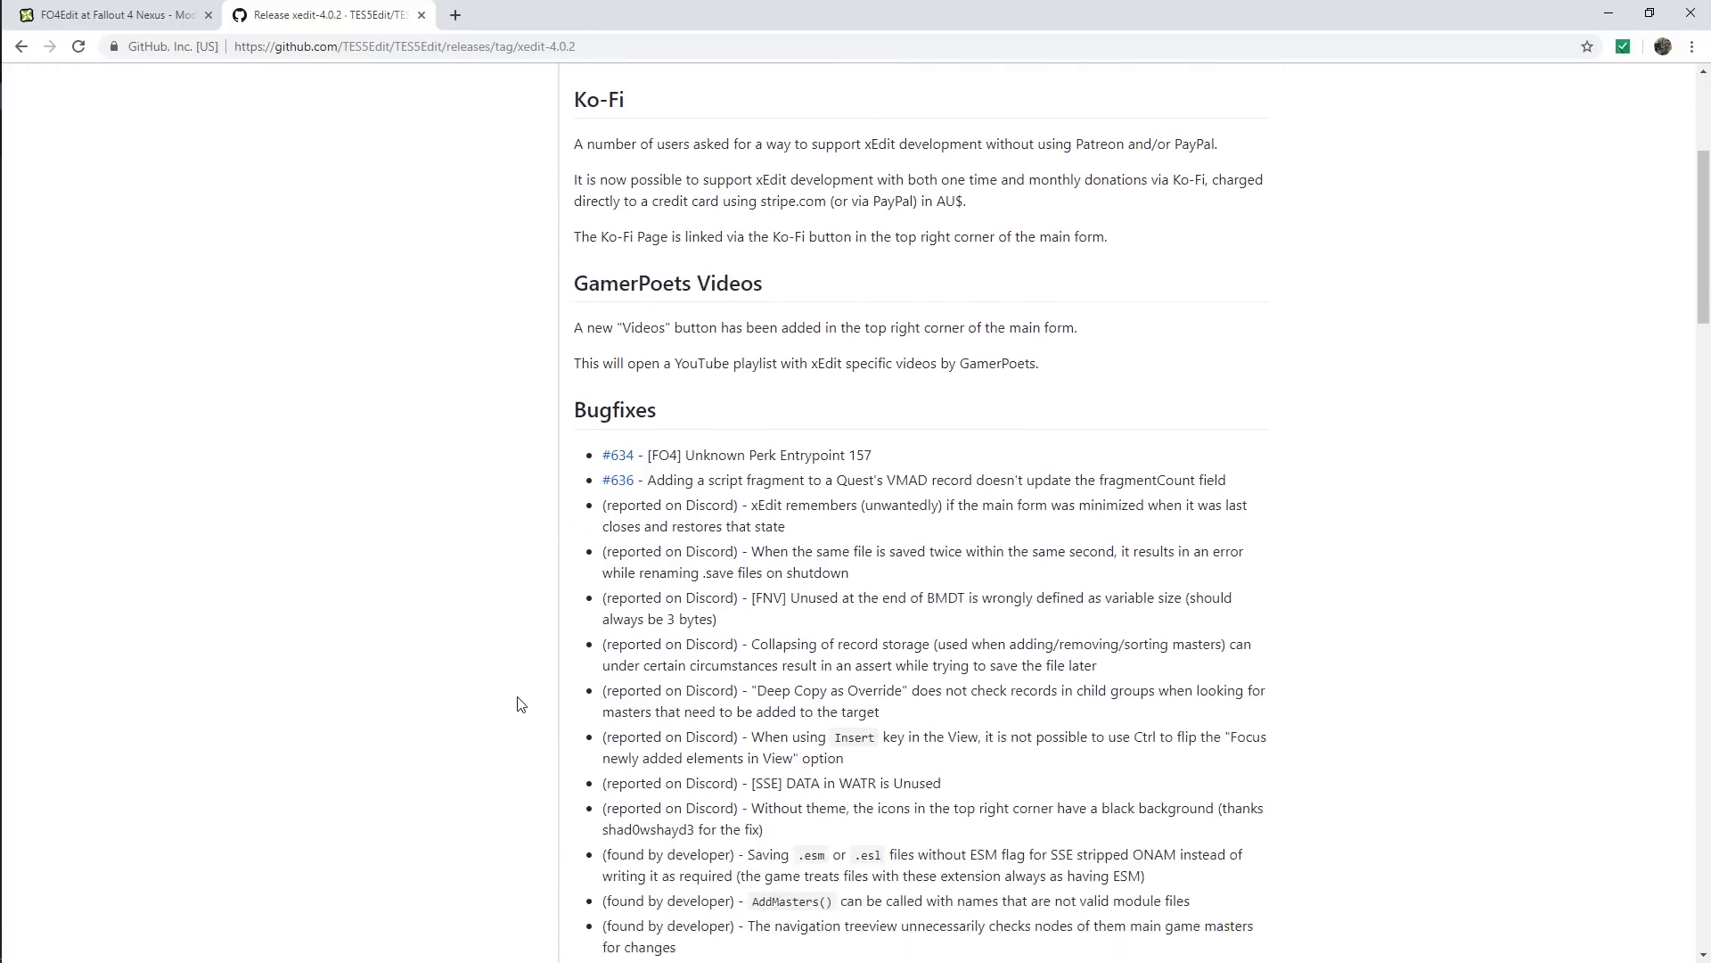
scroll(517, 706, "up", 6)
scroll(517, 706, "up", 3)
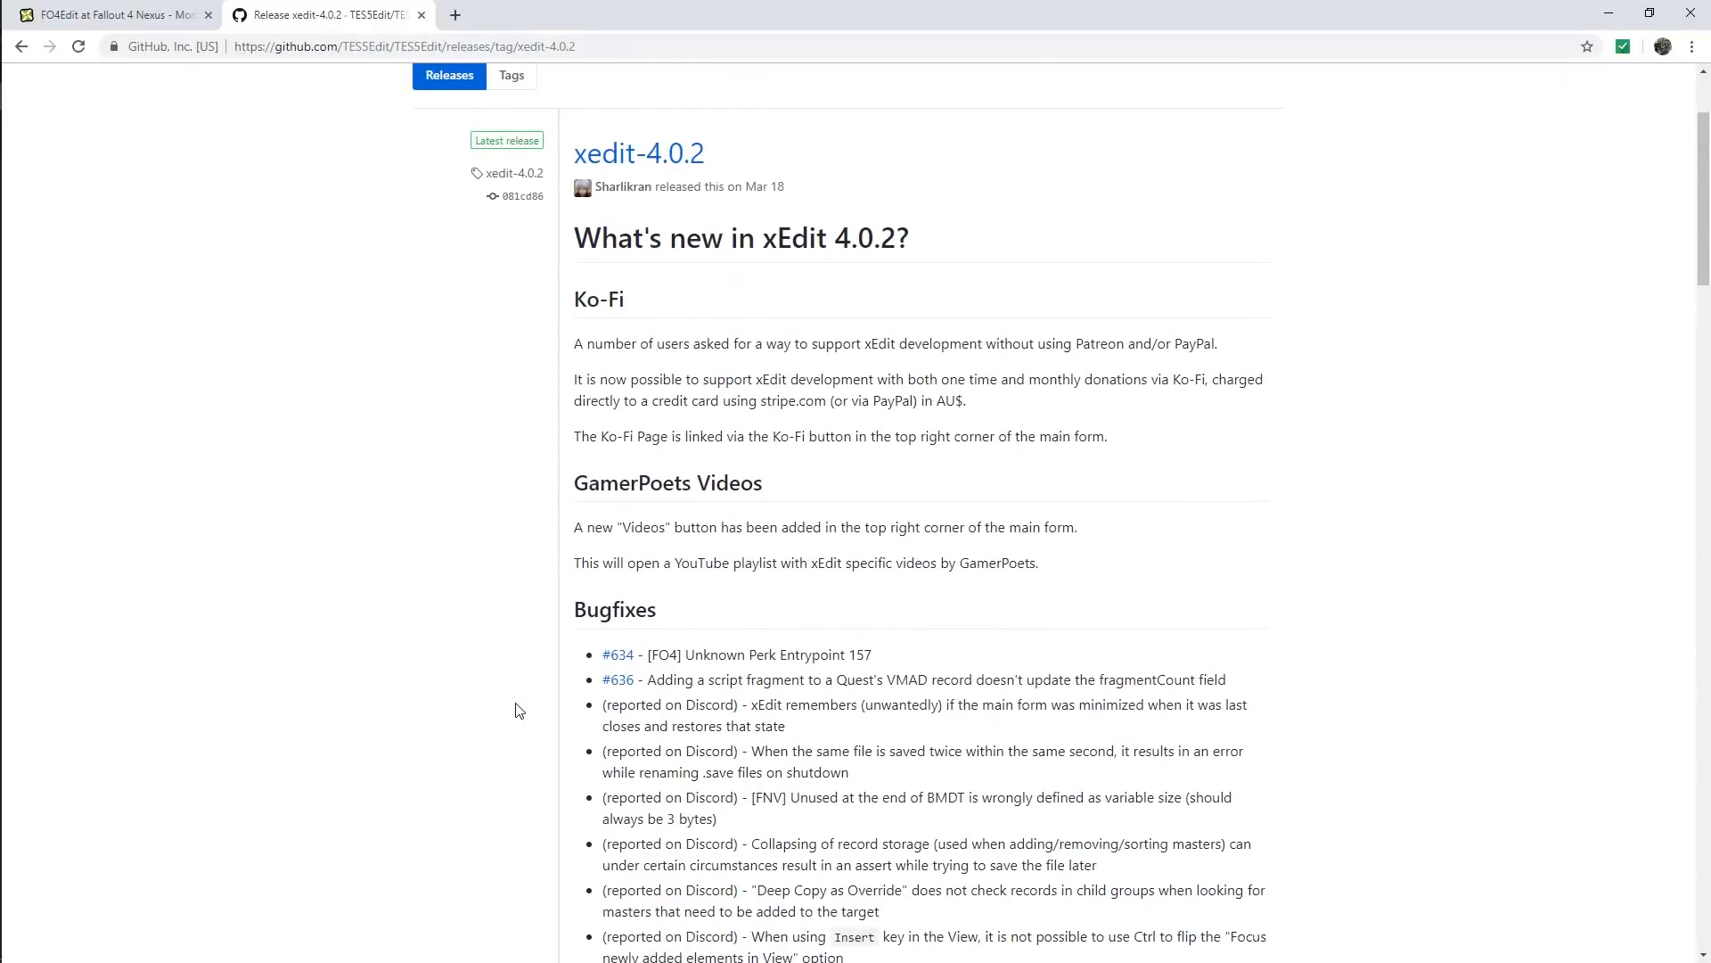
- Download the FO4Edit 4_0_2 main file manually from its Nexus Mods page and dismiss the download pop-up
left_click(132, 7)
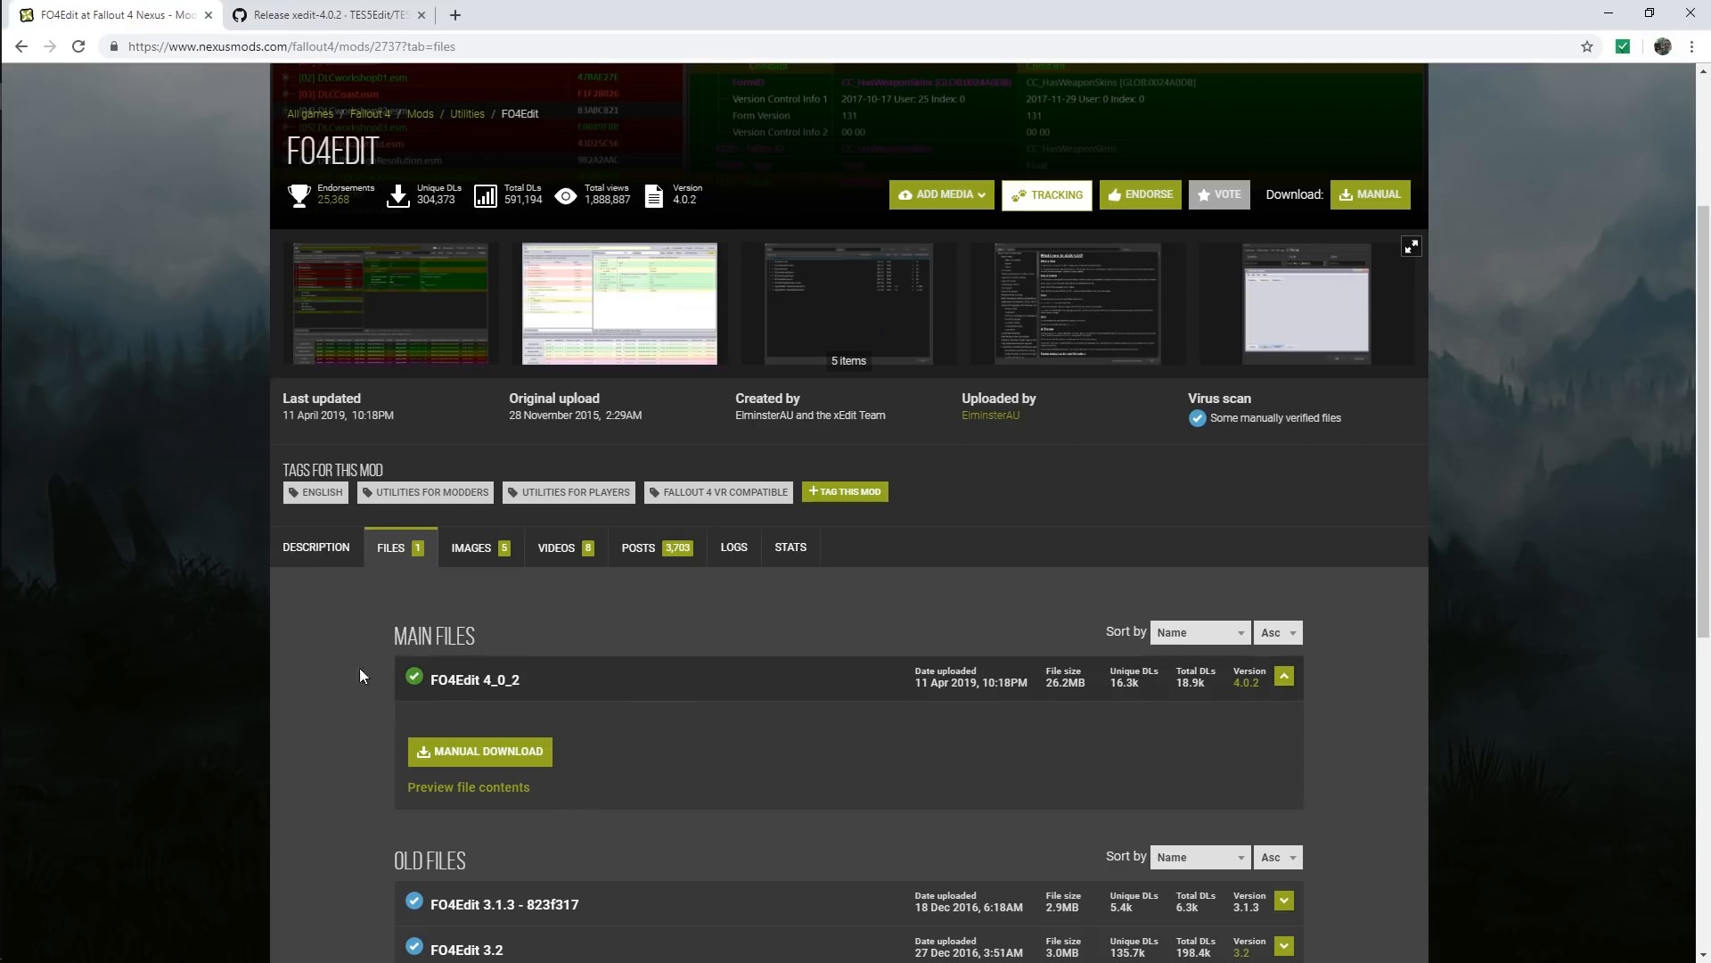
left_click(472, 753)
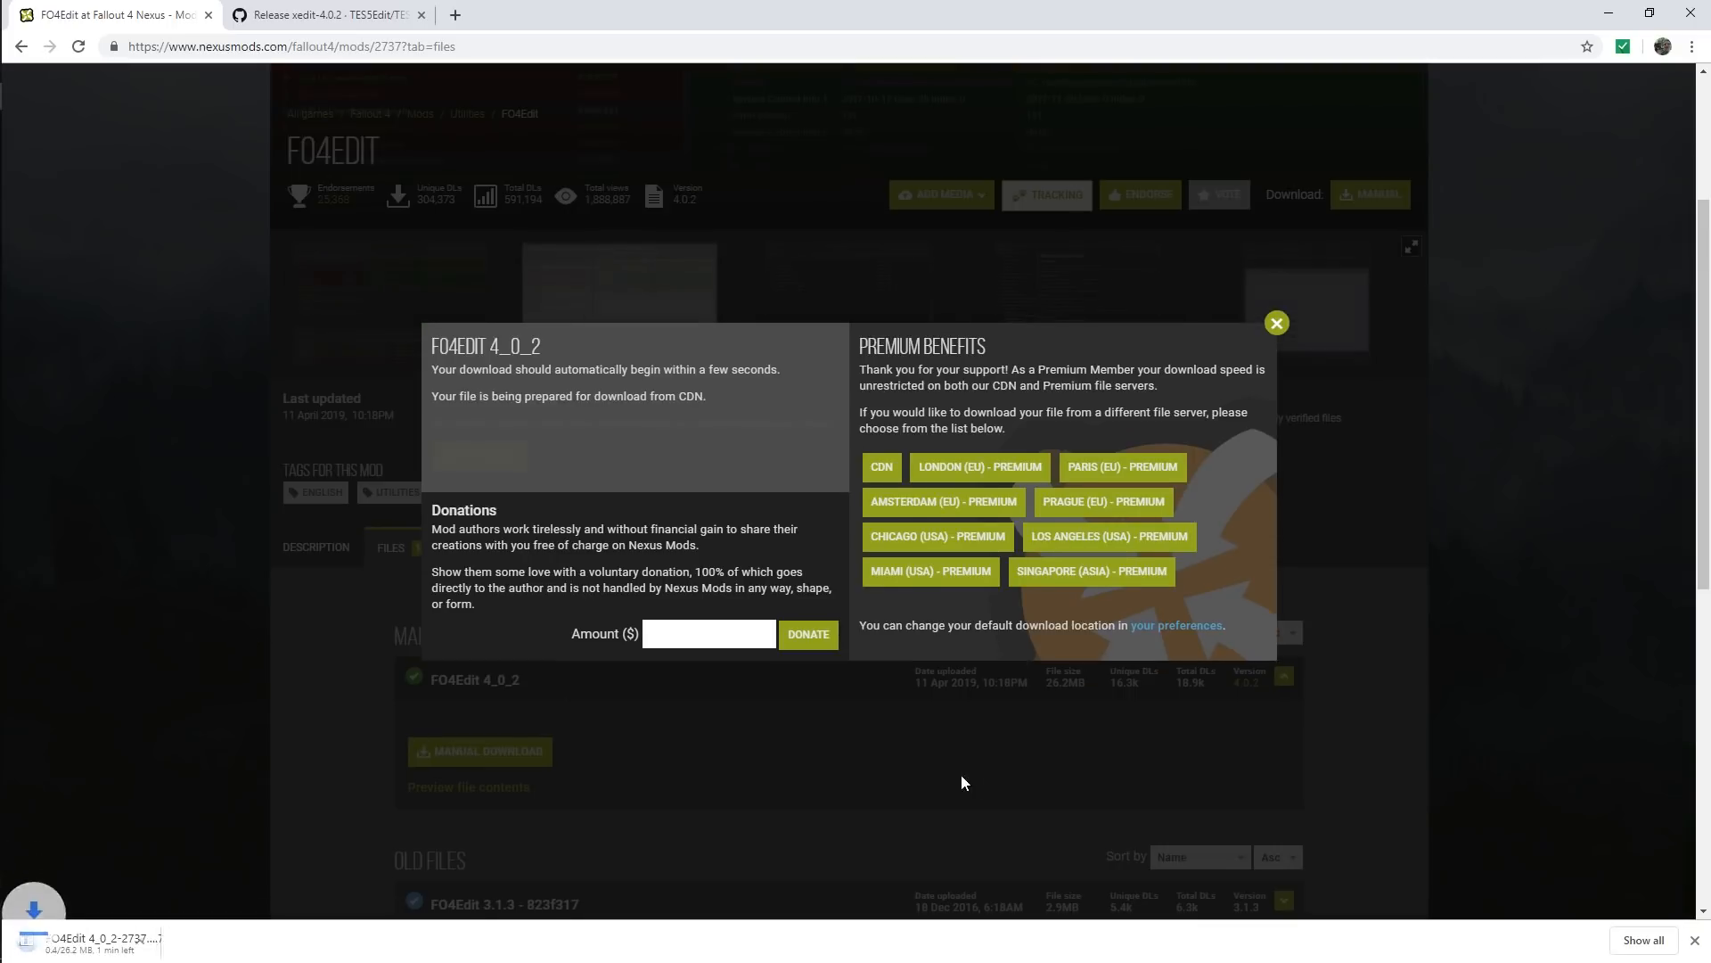
left_click(1276, 324)
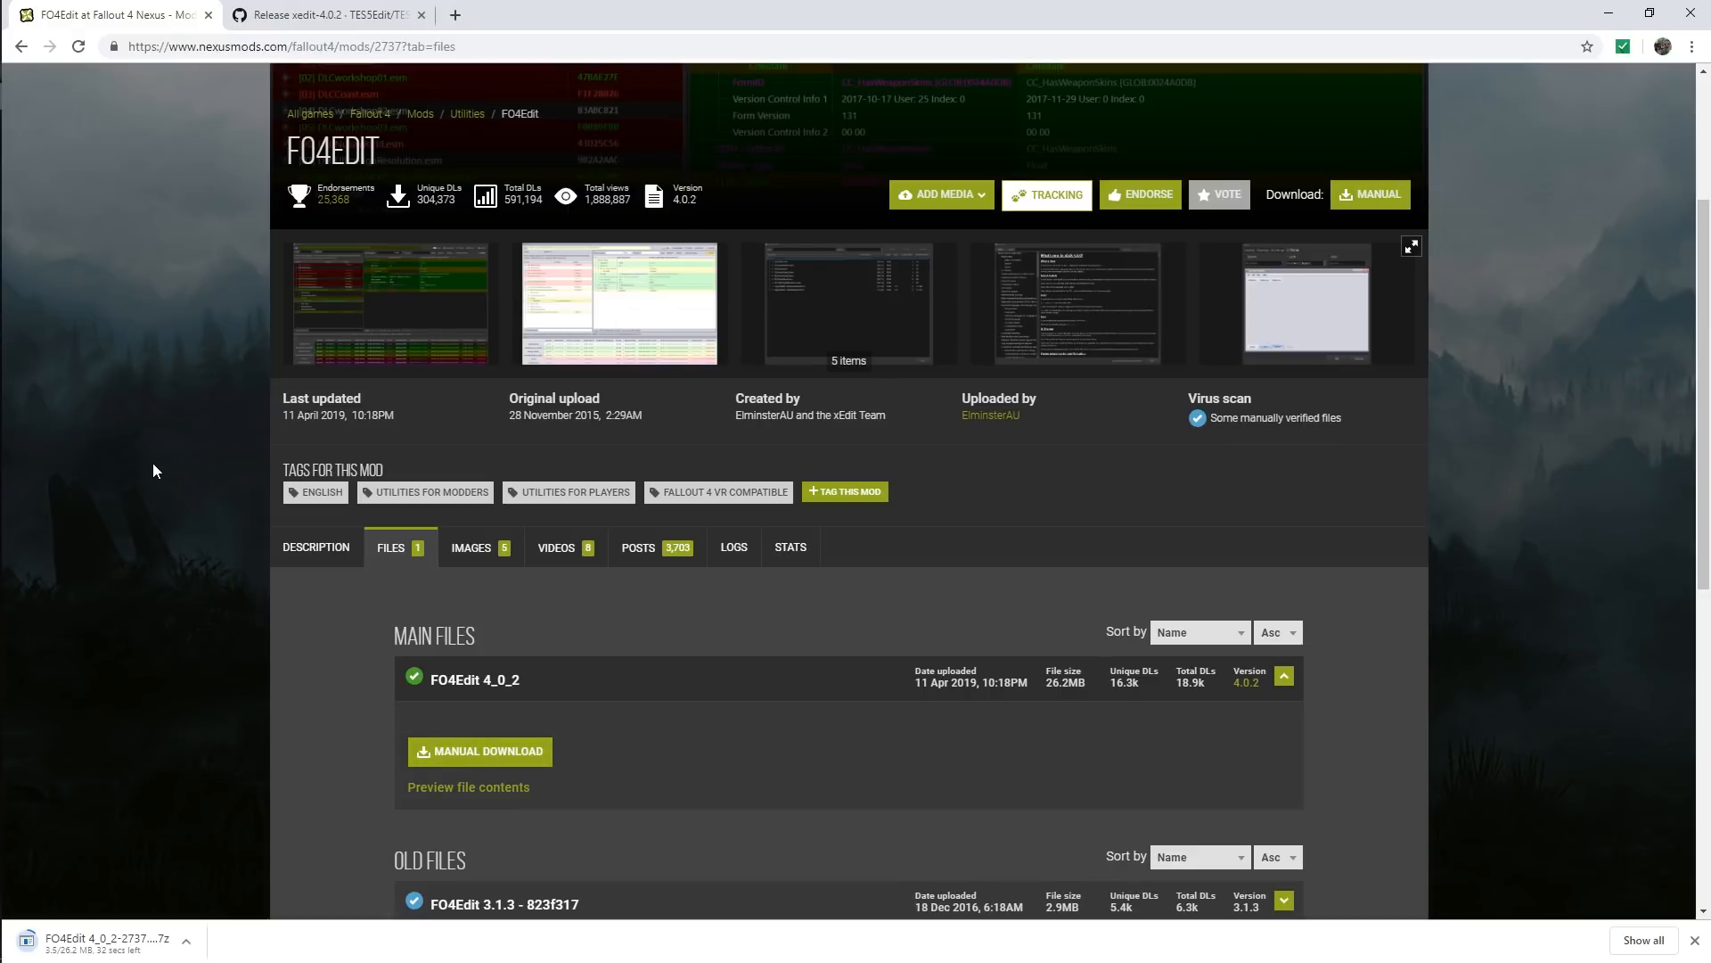
- Open the 7-Zip website at 7zip.org in a new browser tab
left_click(455, 15)
type("7zip.org")
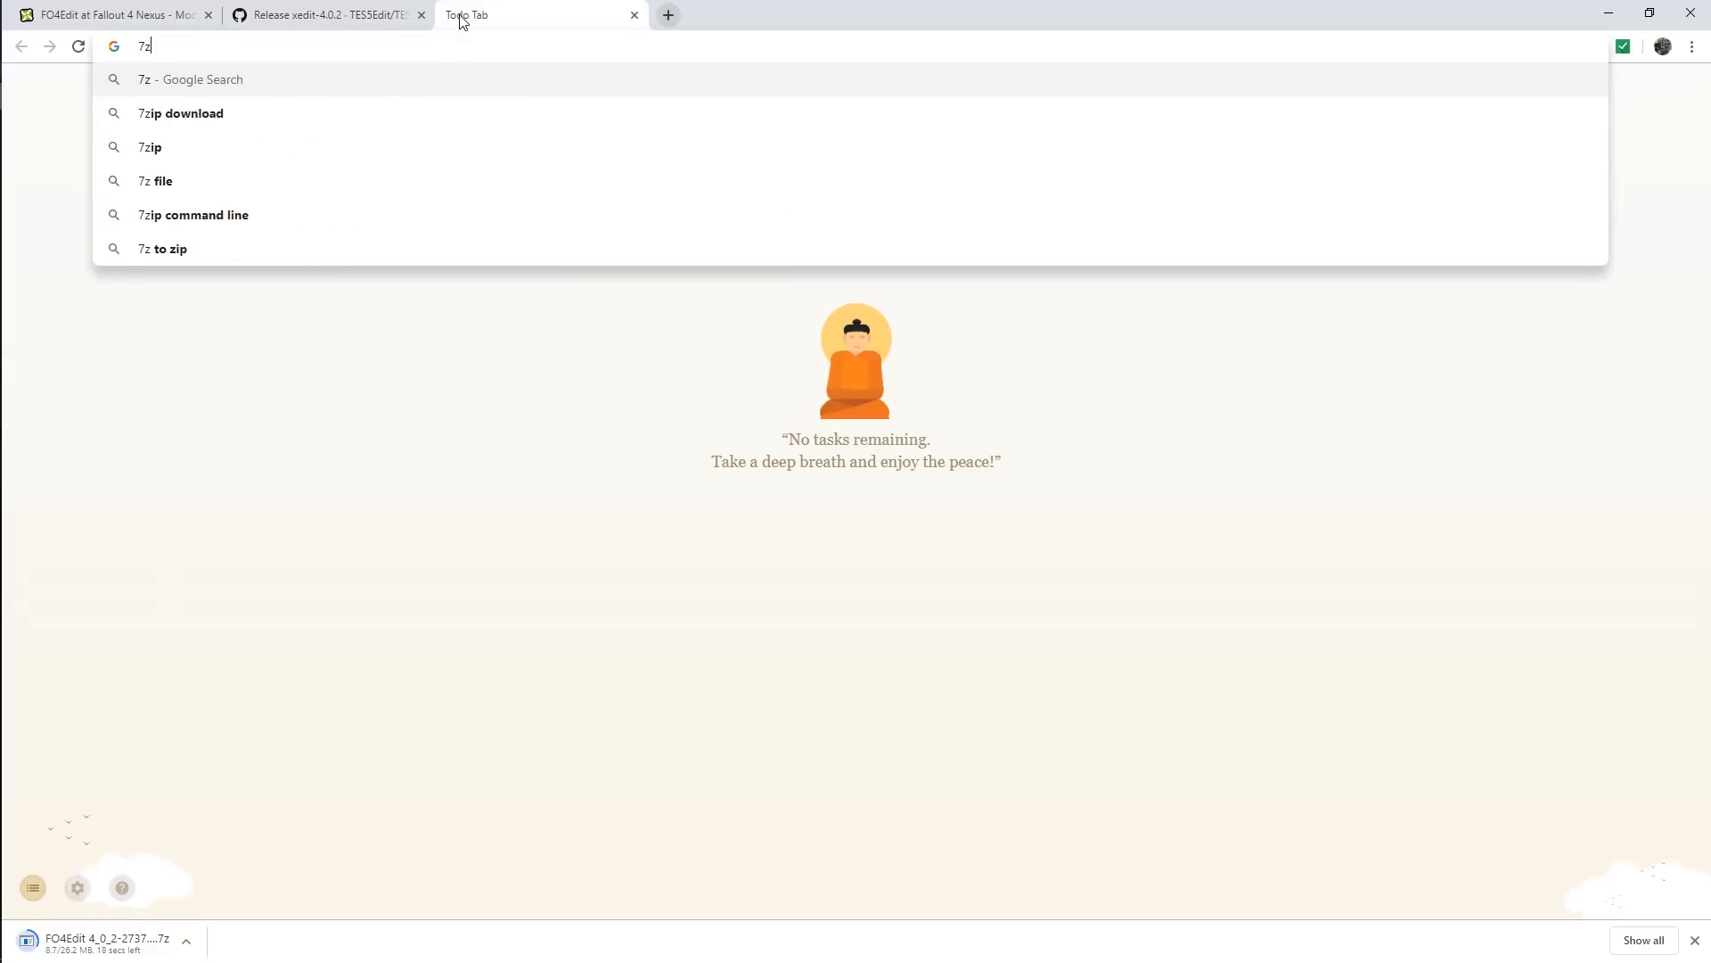
key("Return")
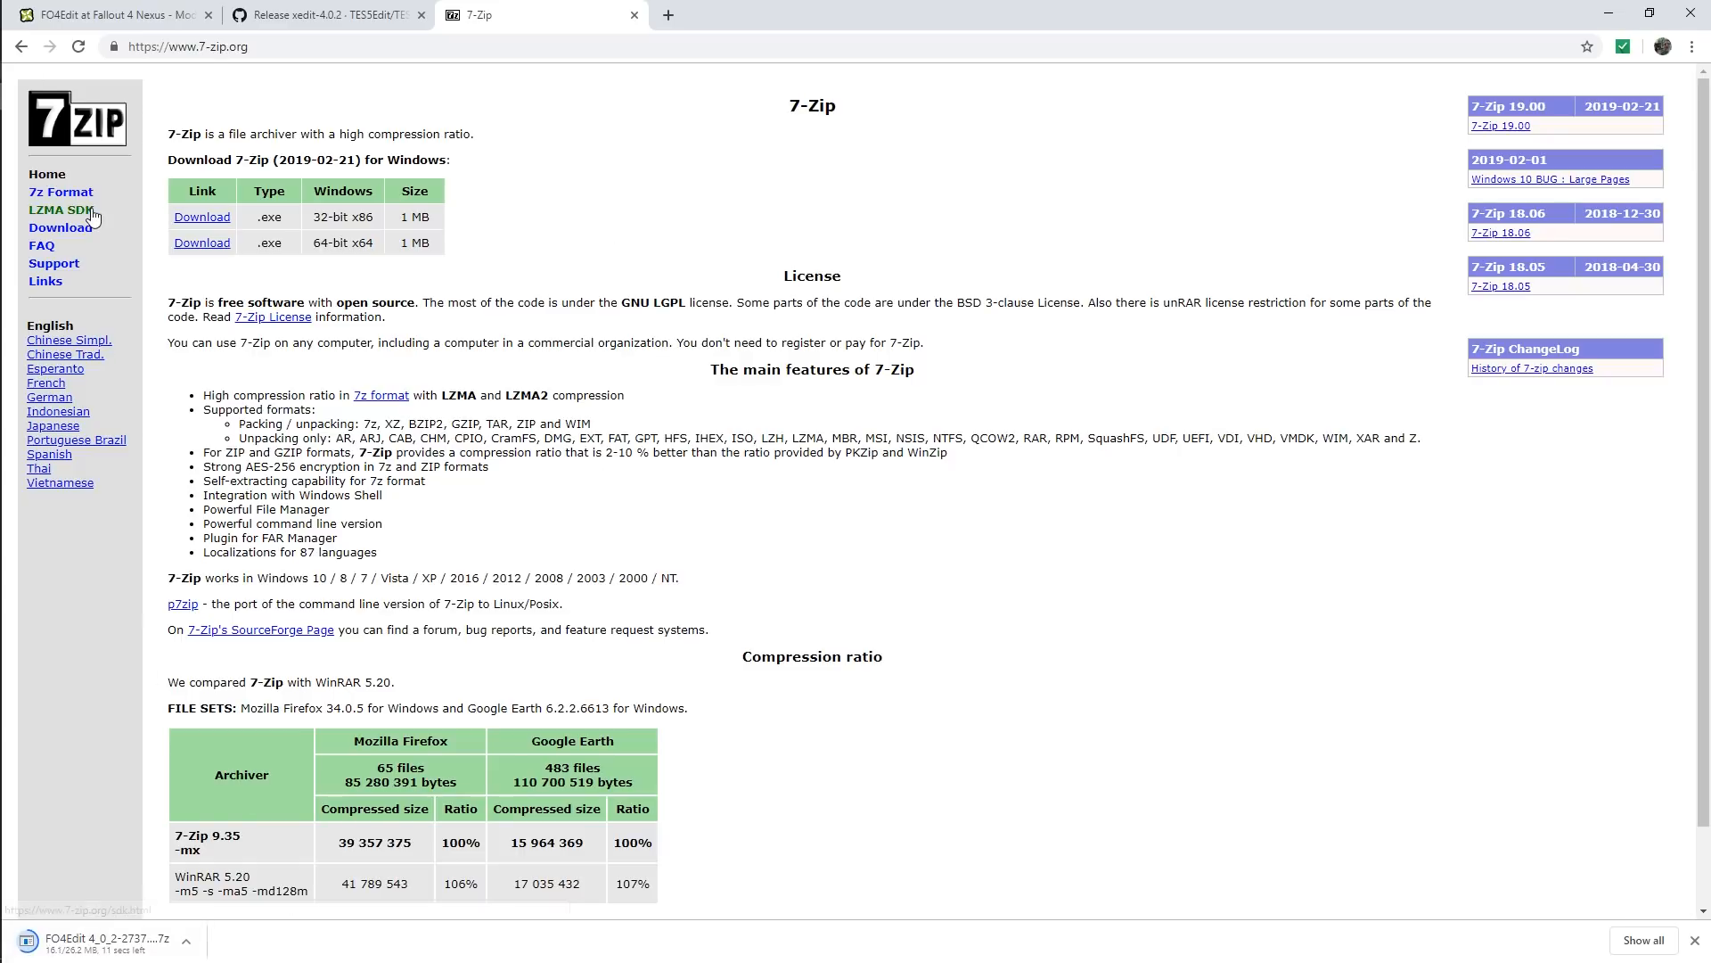
- In the Downloads folder in File Explorer, extract the FO4Edit 4_0_2 archive with 7-Zip into a folder named after it
mouse_move(1, 440)
left_click(31, 178)
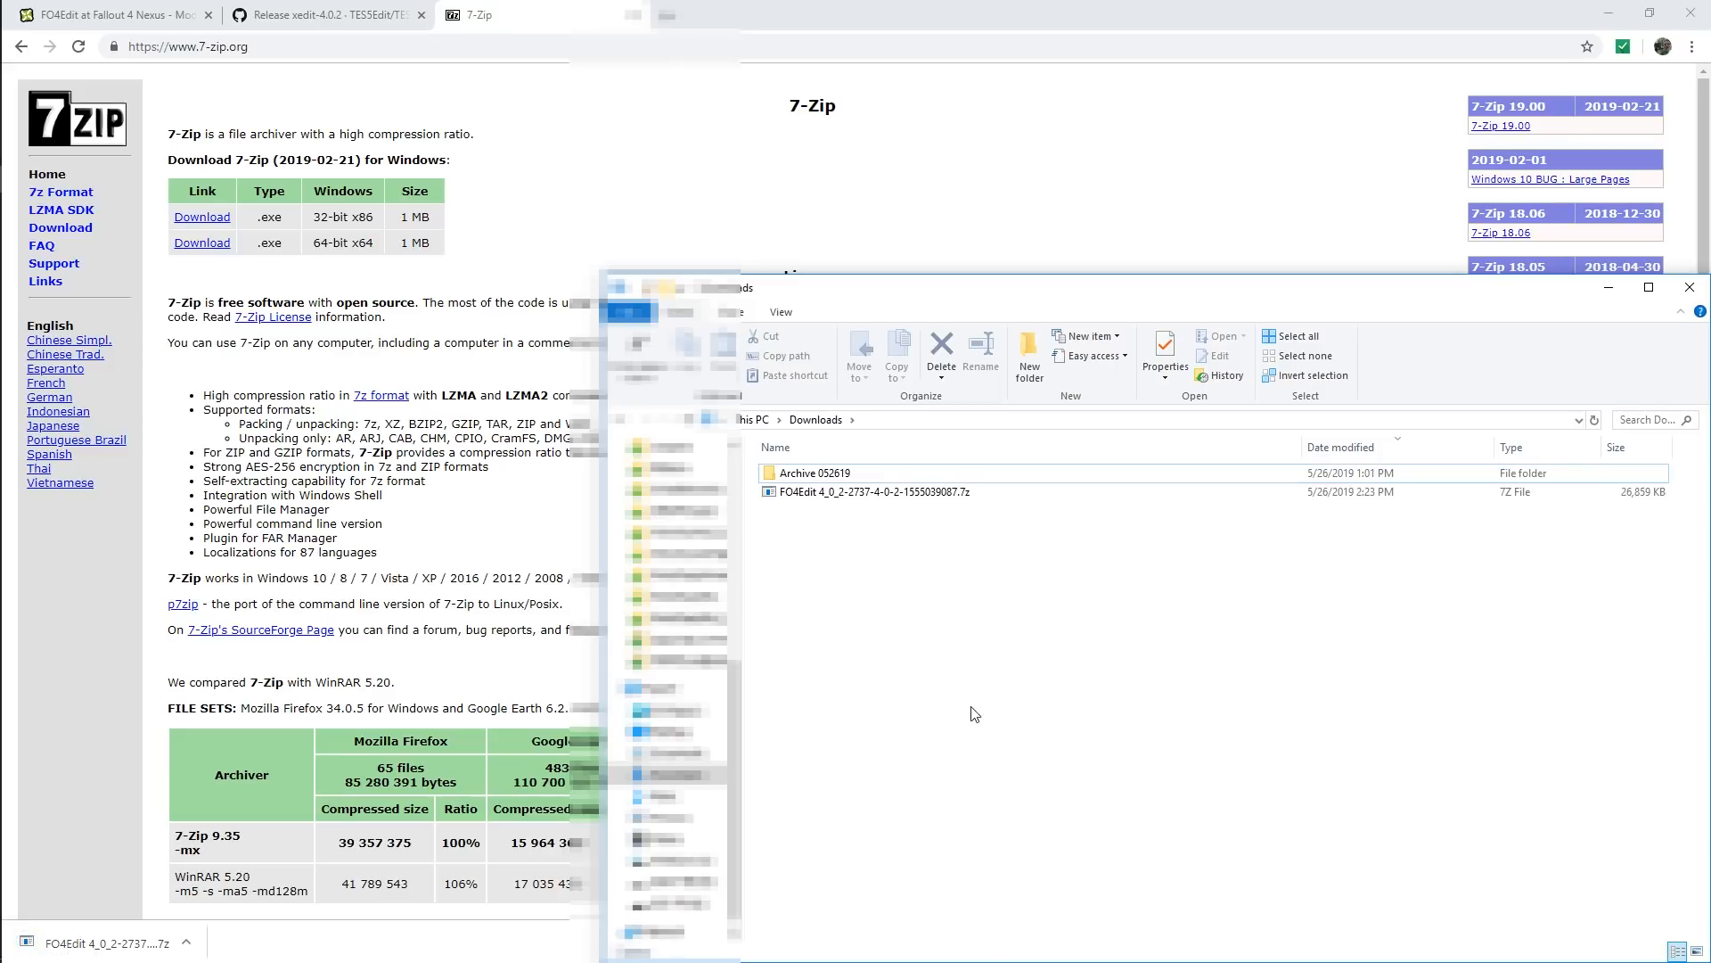
left_click(836, 497)
right_click(836, 497)
mouse_move(961, 543)
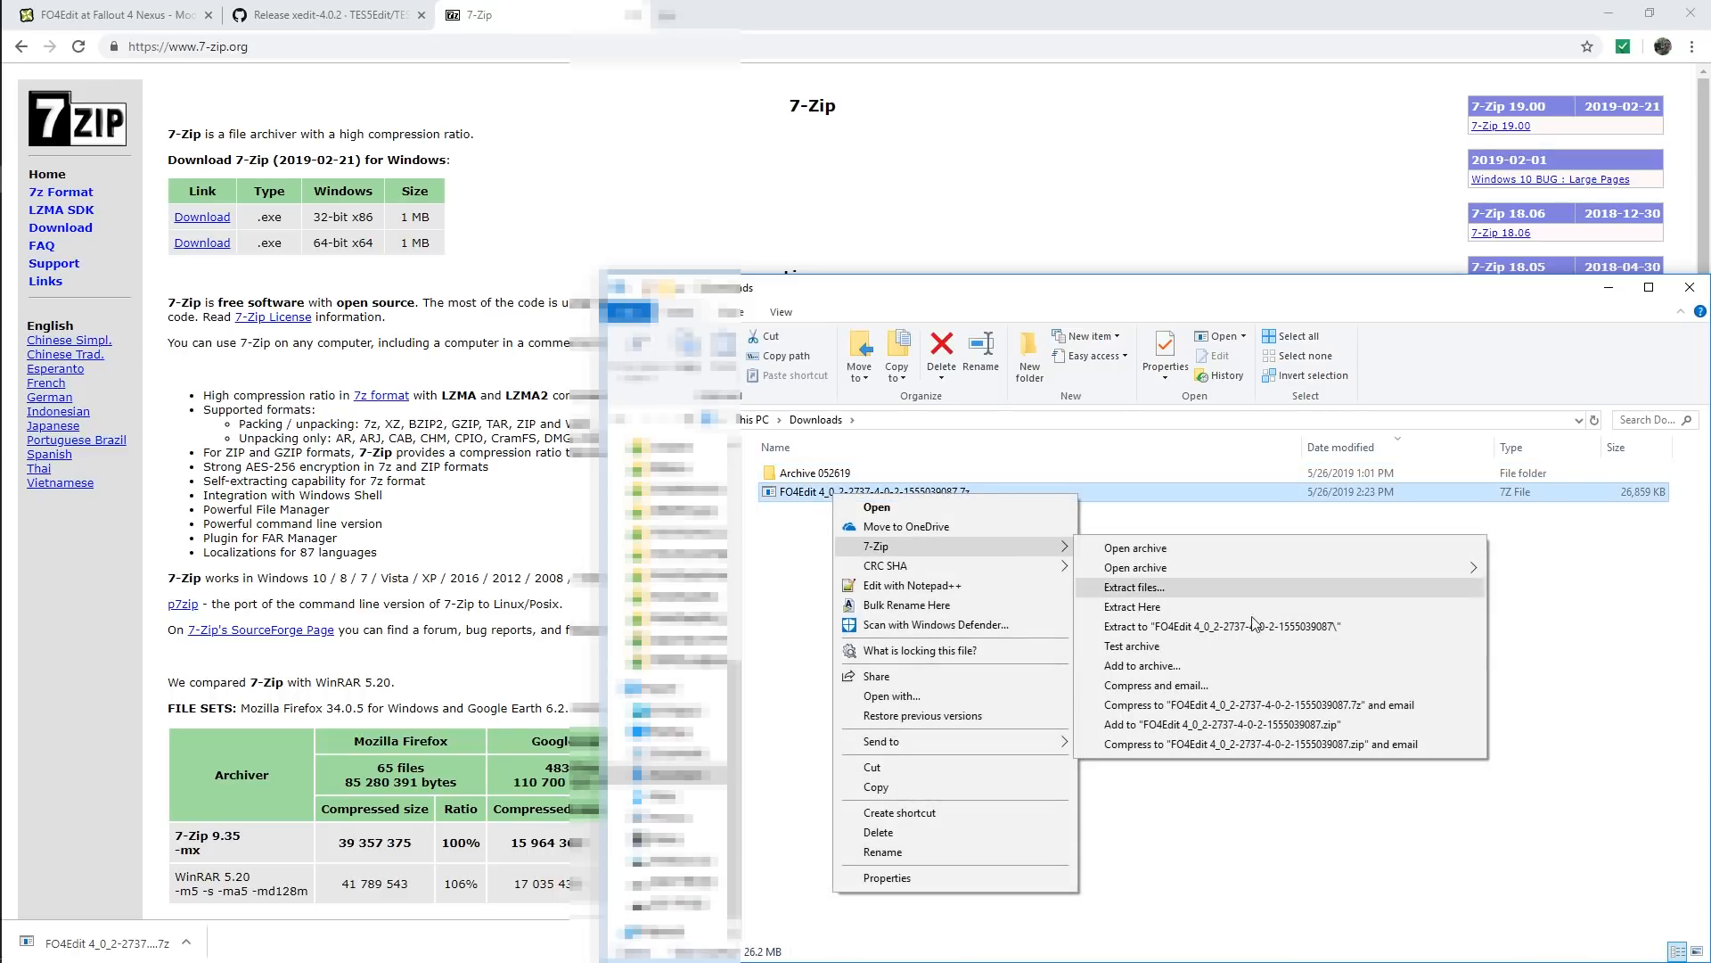
left_click(1243, 624)
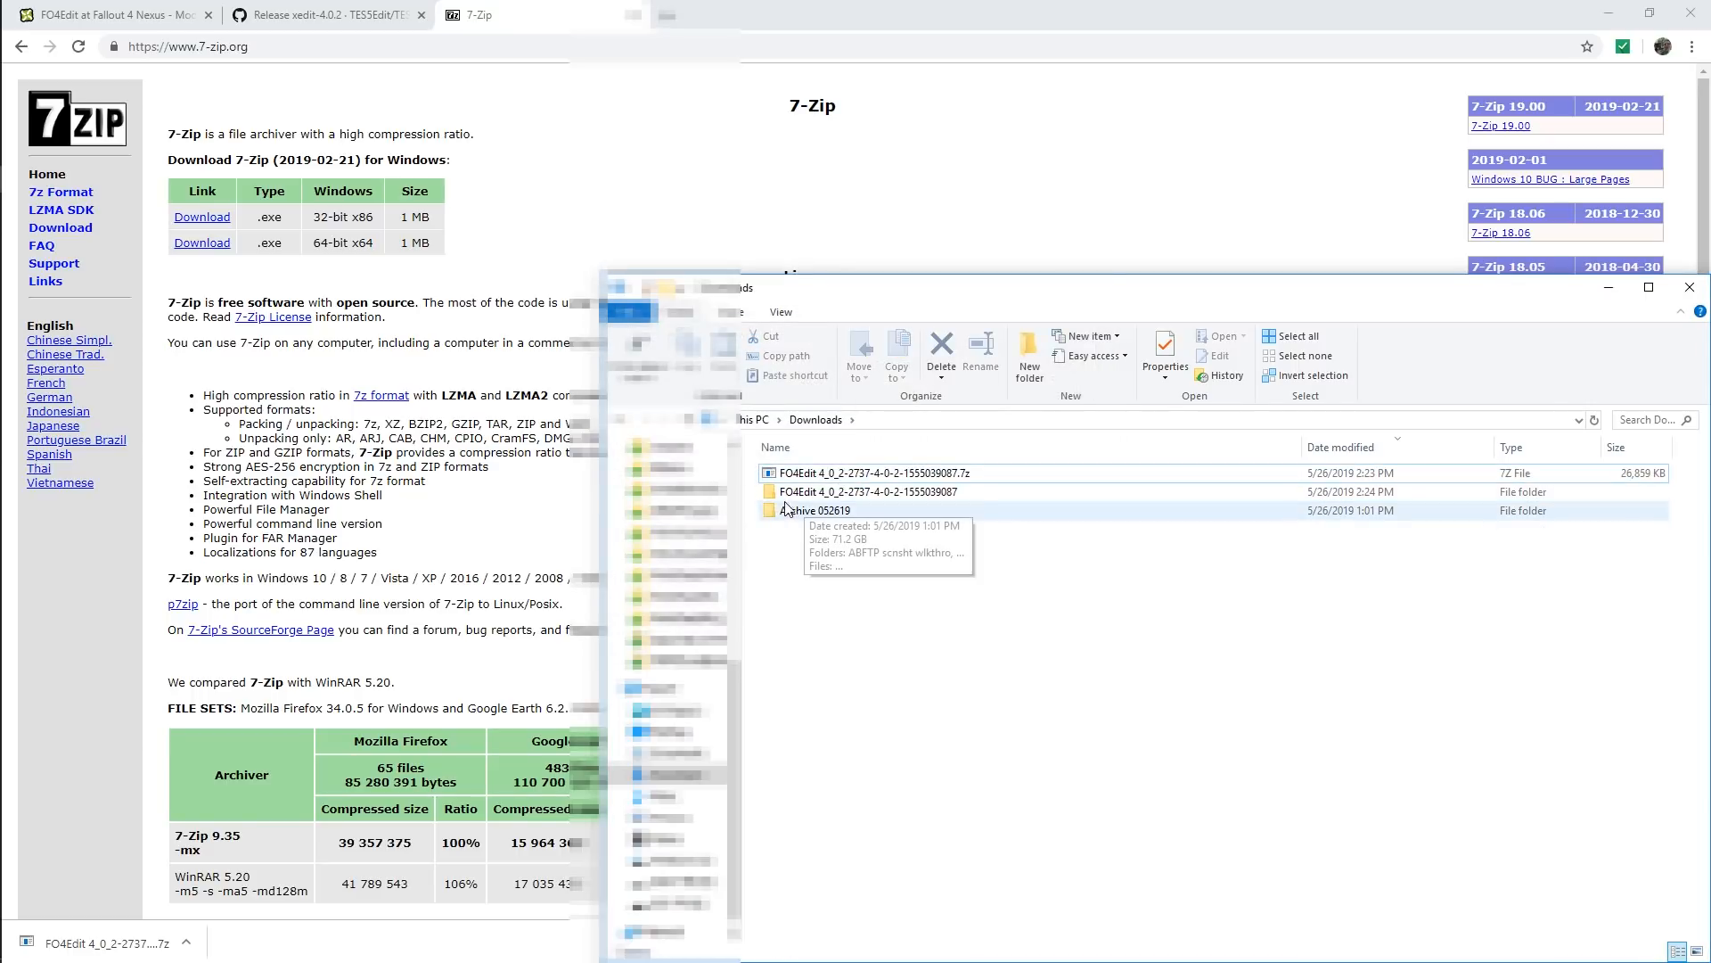
- Open the extracted FO4Edit 4_0_2 folder and launch FO4Edit.exe
left_click(794, 496)
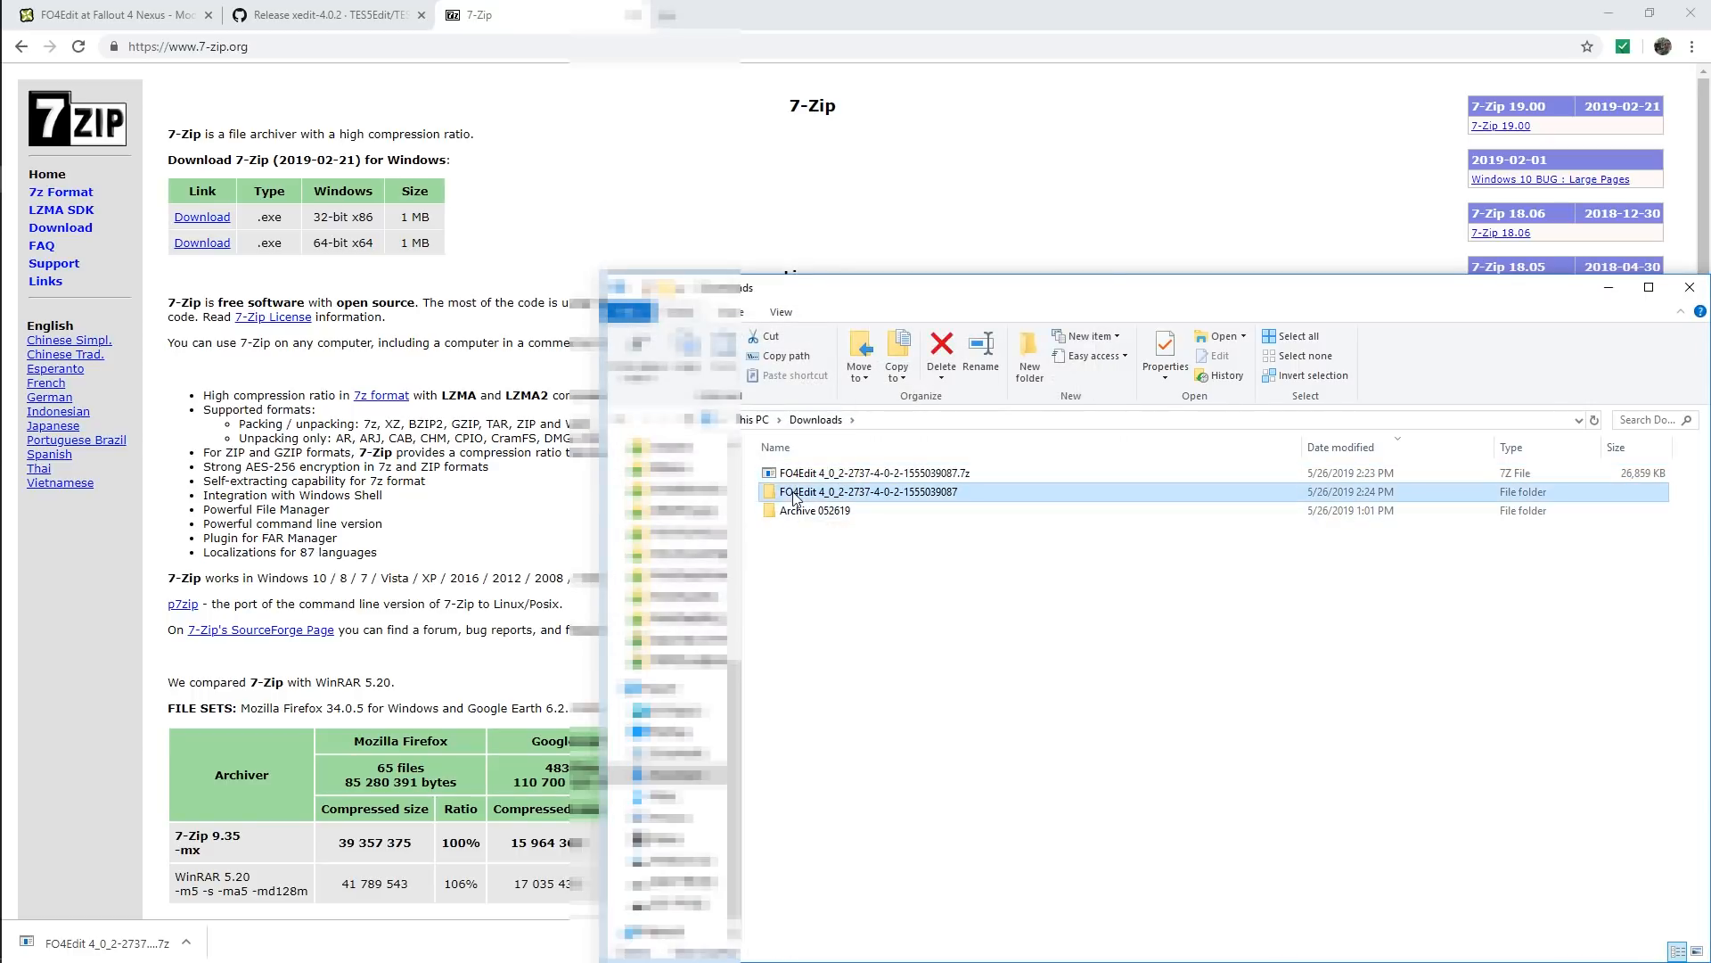
double_click(843, 493)
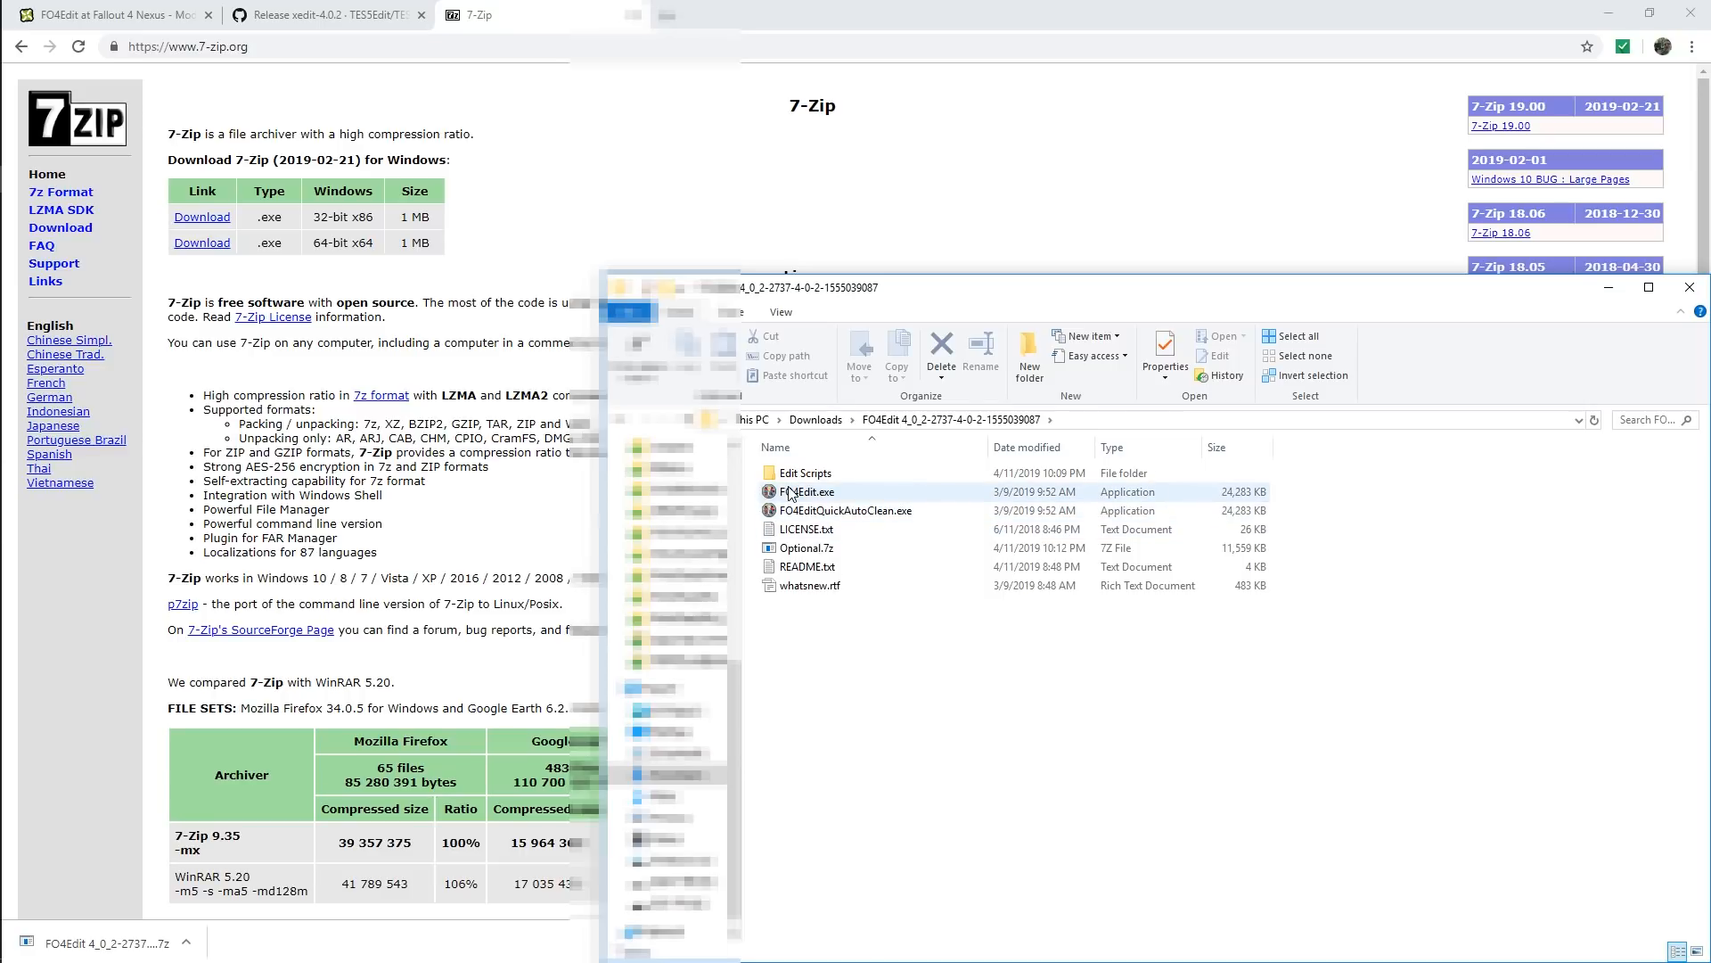
mouse_move(789, 493)
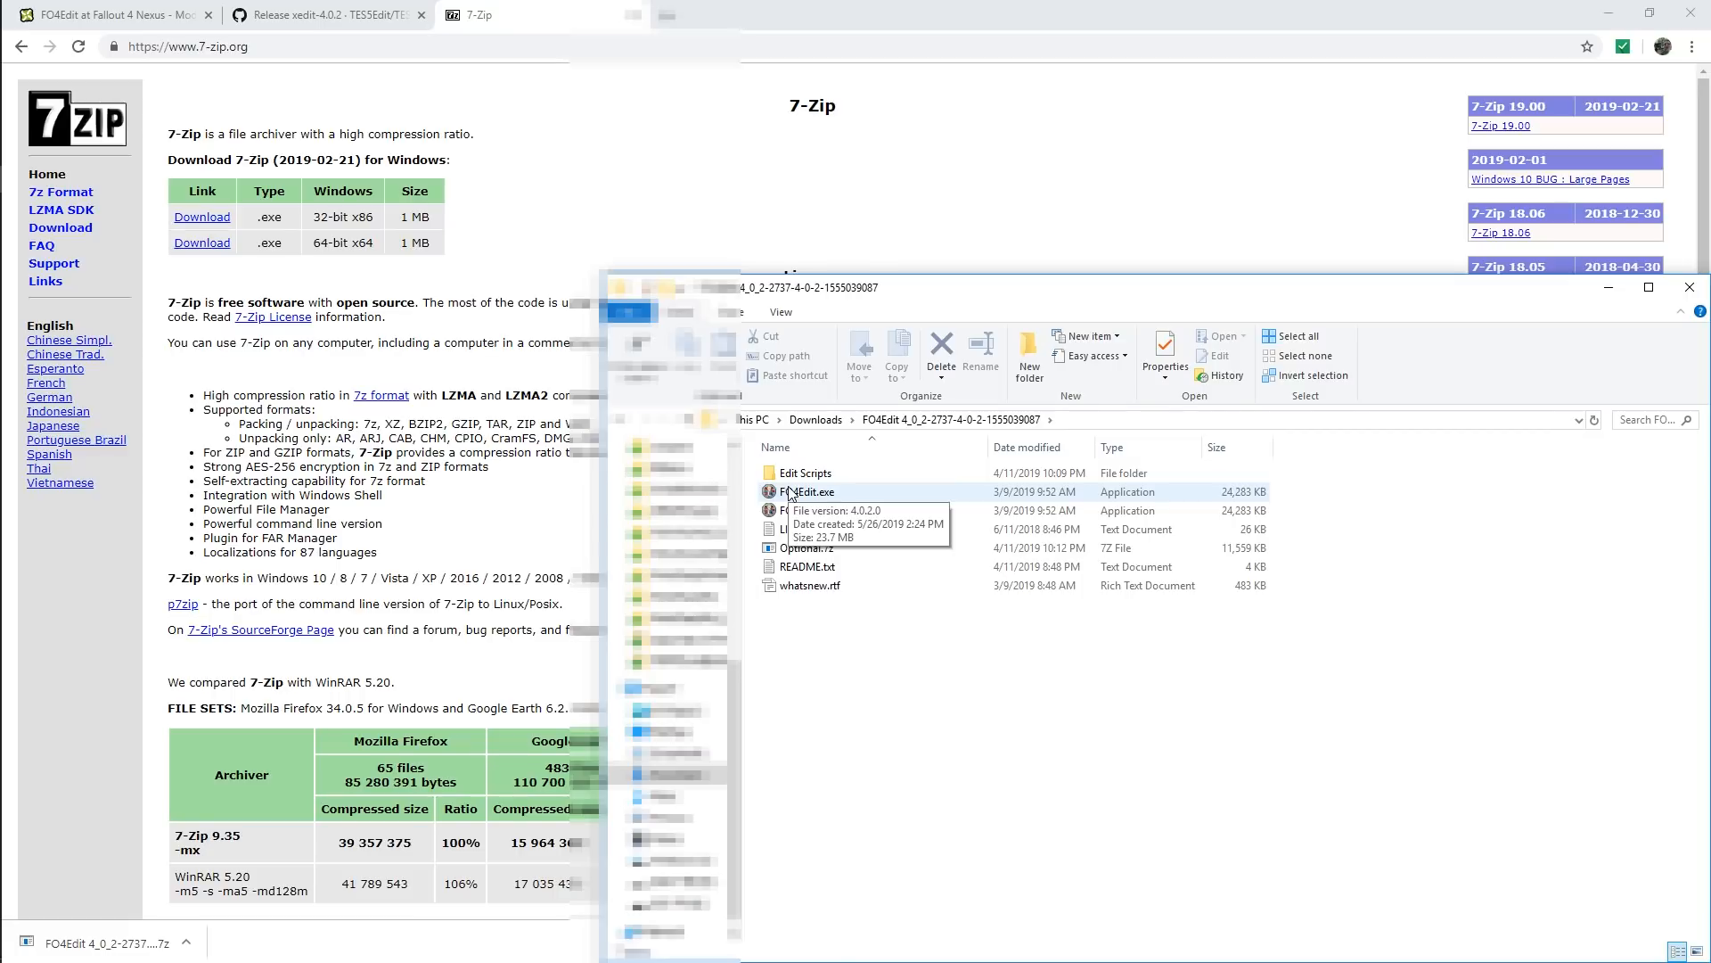
left_click(798, 494)
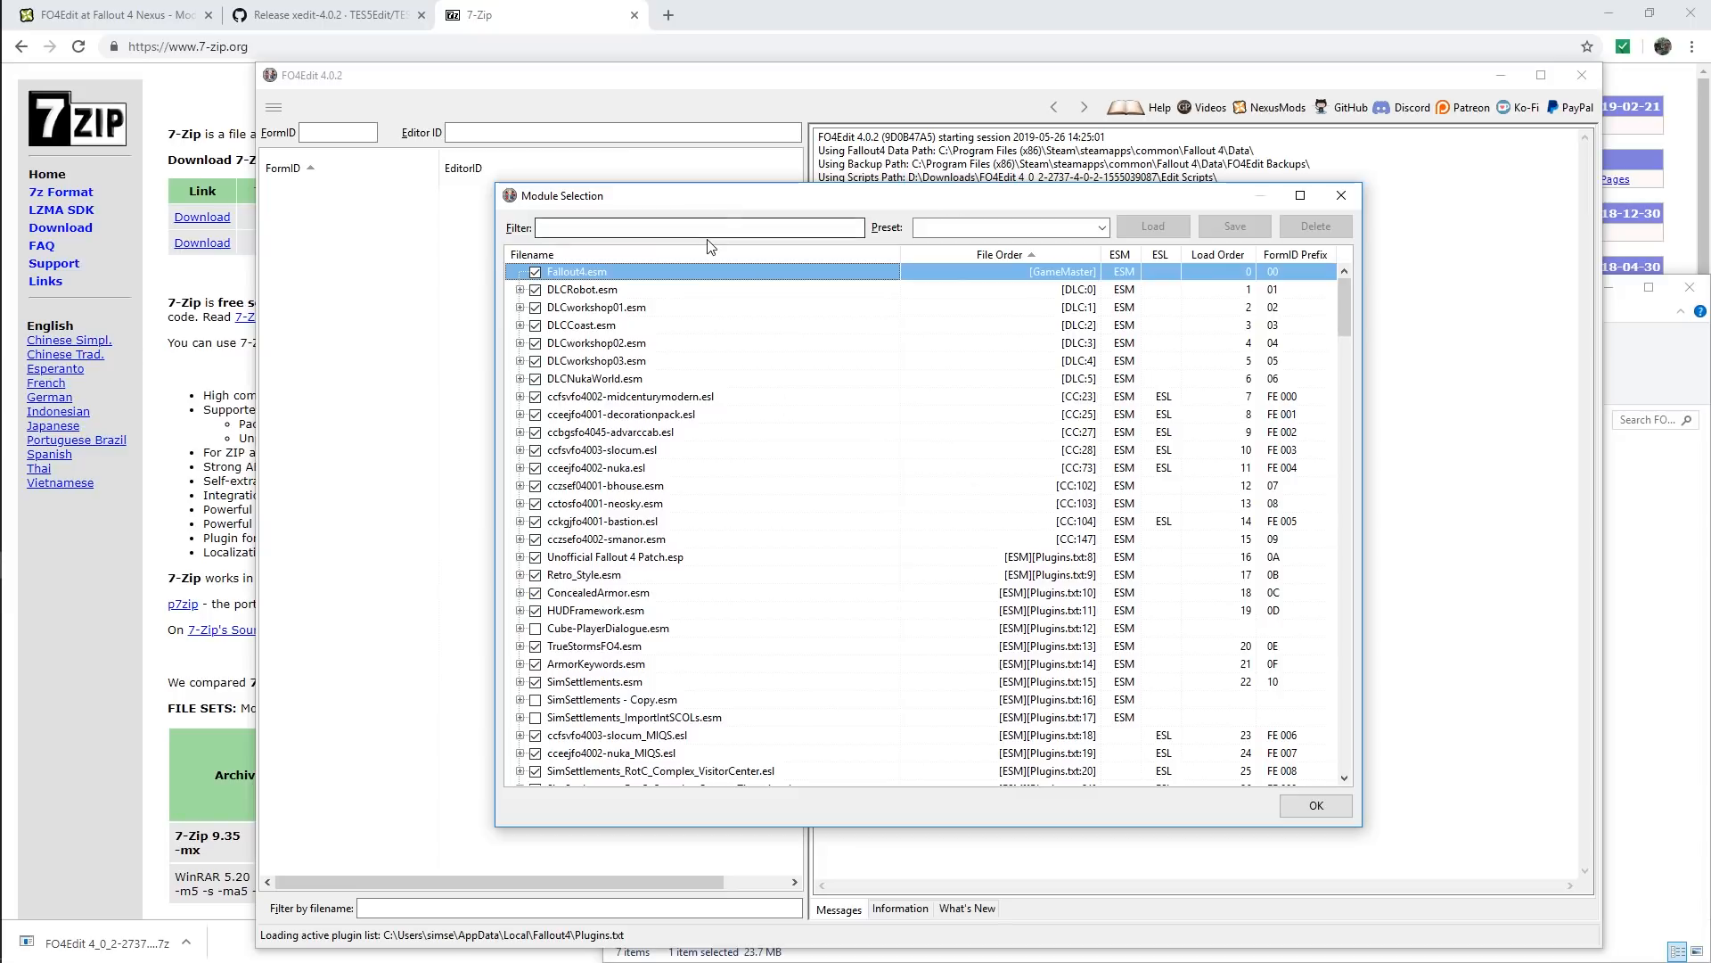
- Deselect every plugin in the module selection and check only Fallout4.esm
scroll(785, 392, "down", 9)
scroll(791, 384, "down", 17)
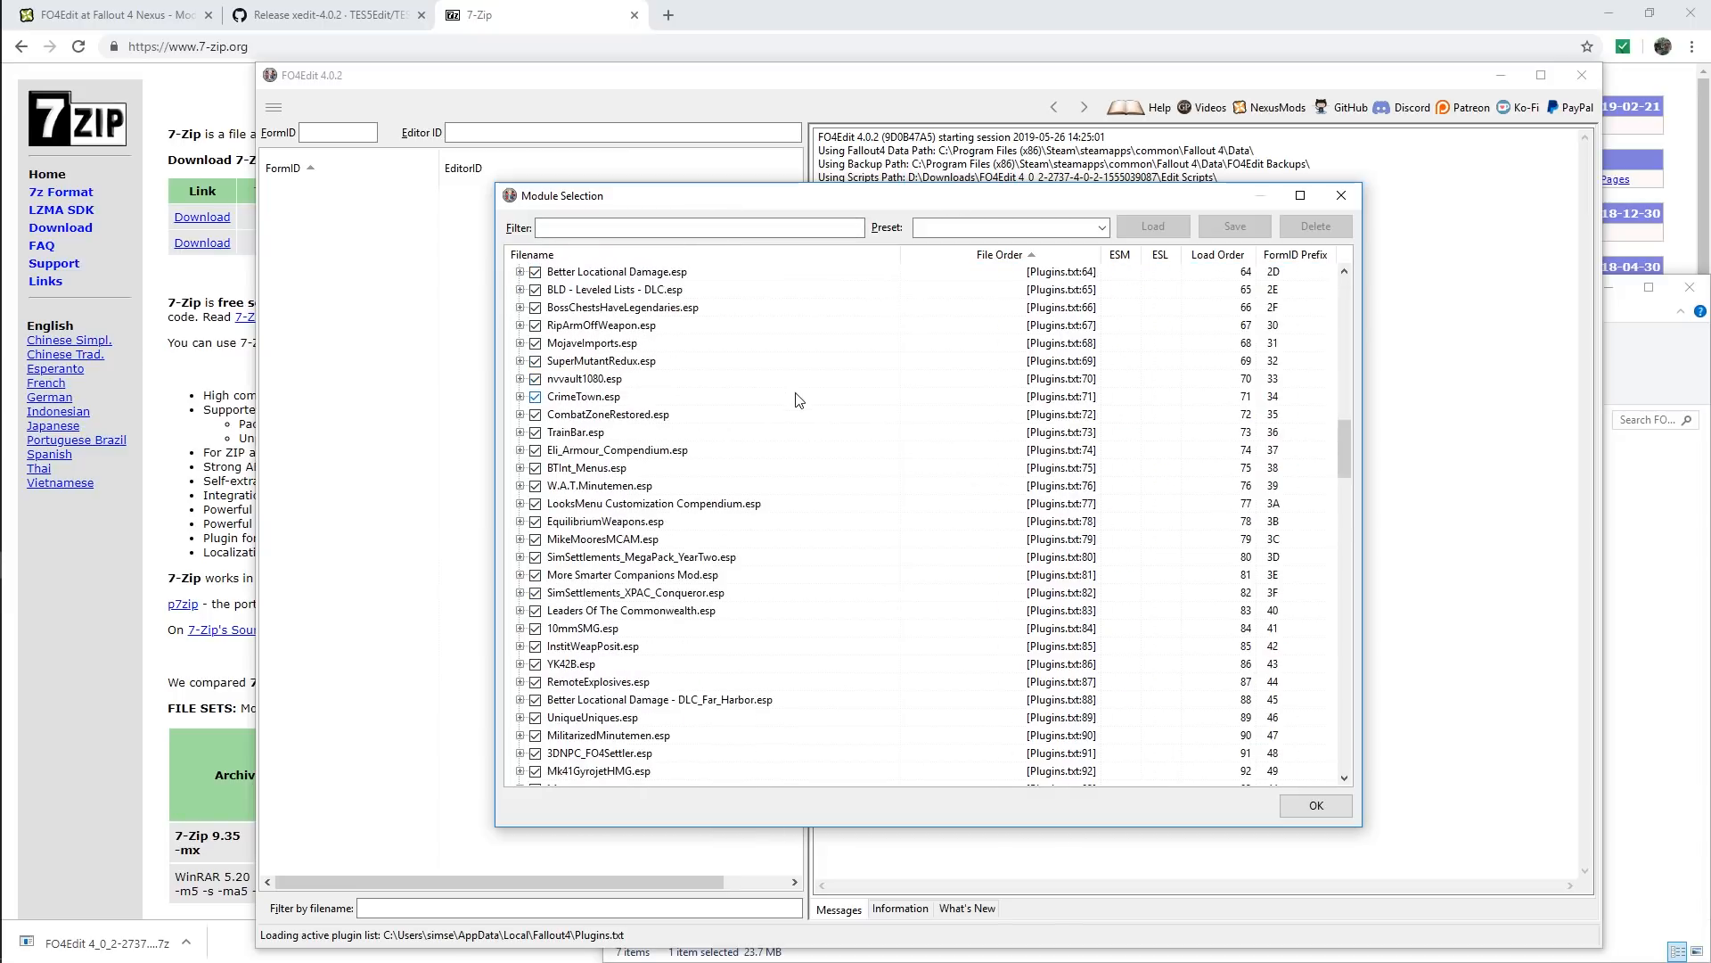
scroll(842, 505, "up", 20)
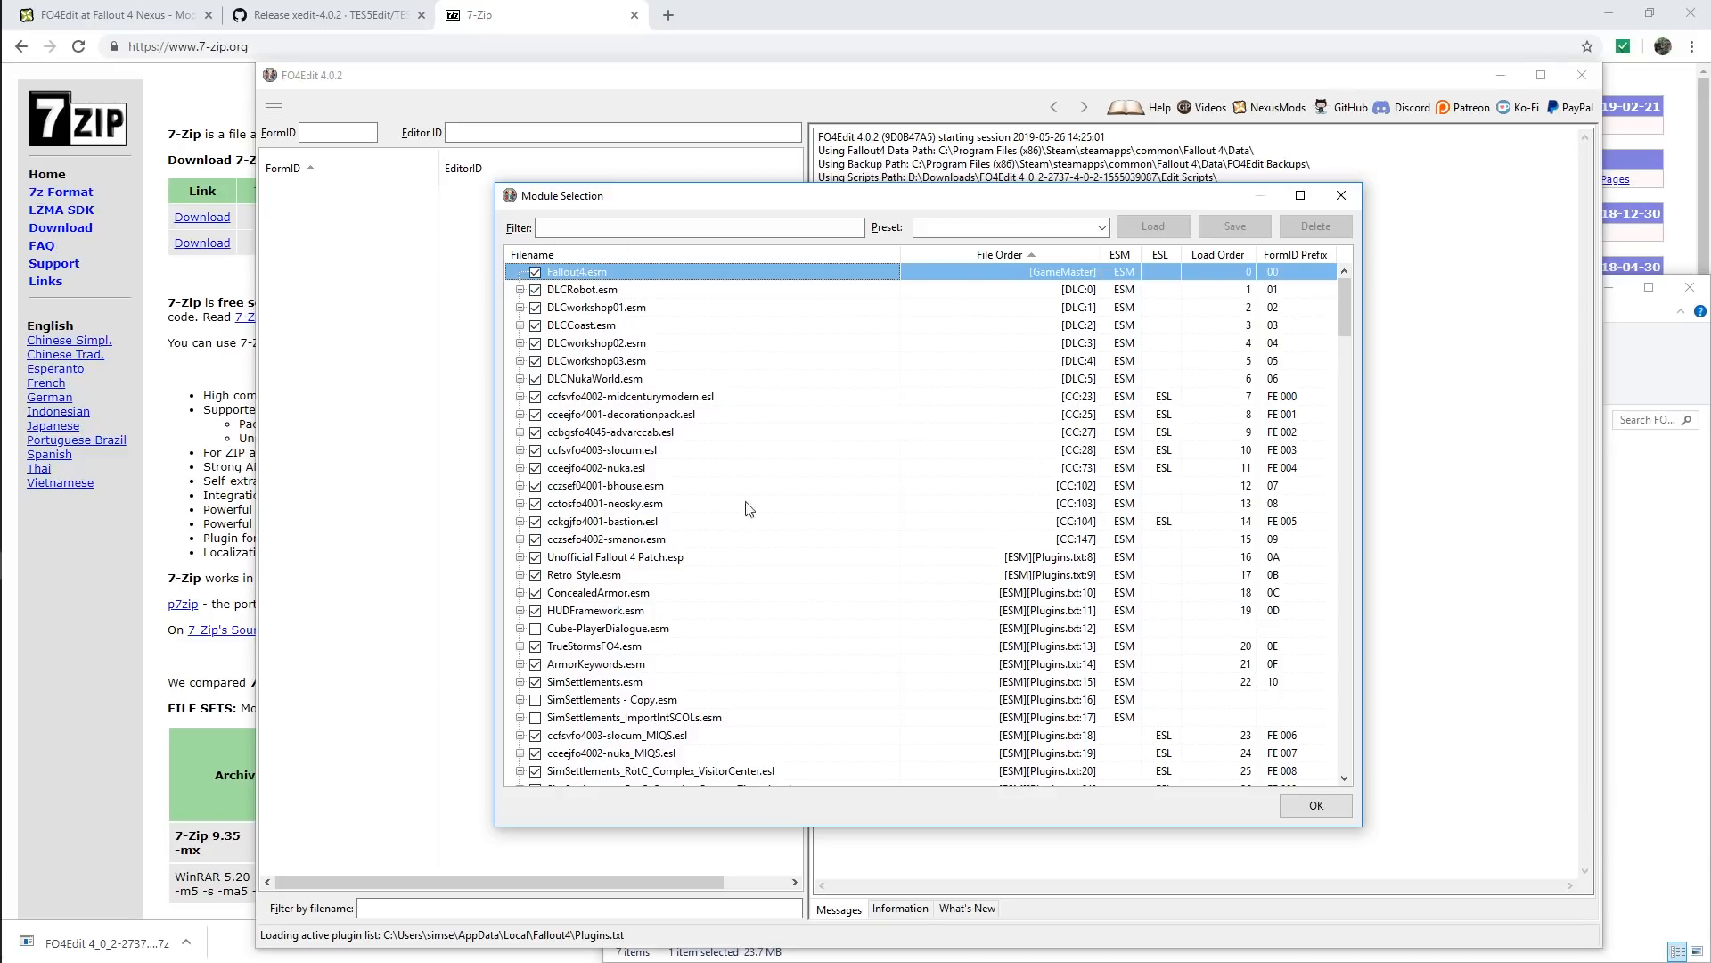
right_click(611, 308)
left_click(666, 337)
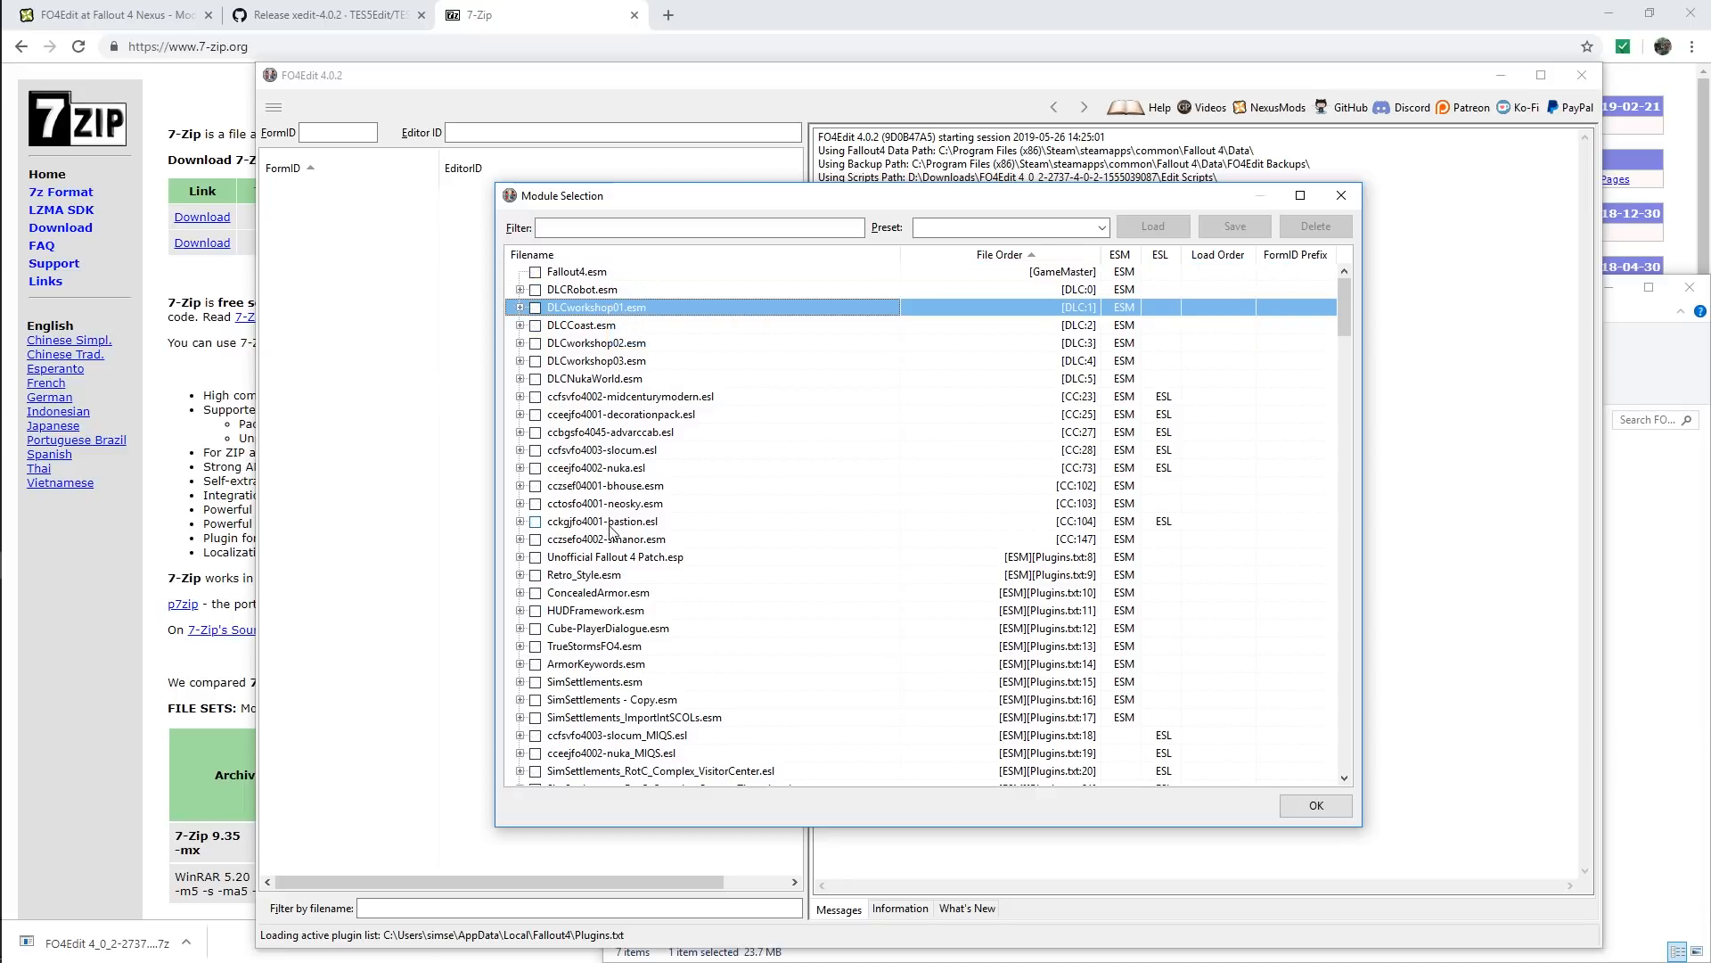
left_click(535, 272)
- Filter the module list by "simsettle" and clear the filter again
type("simsettle")
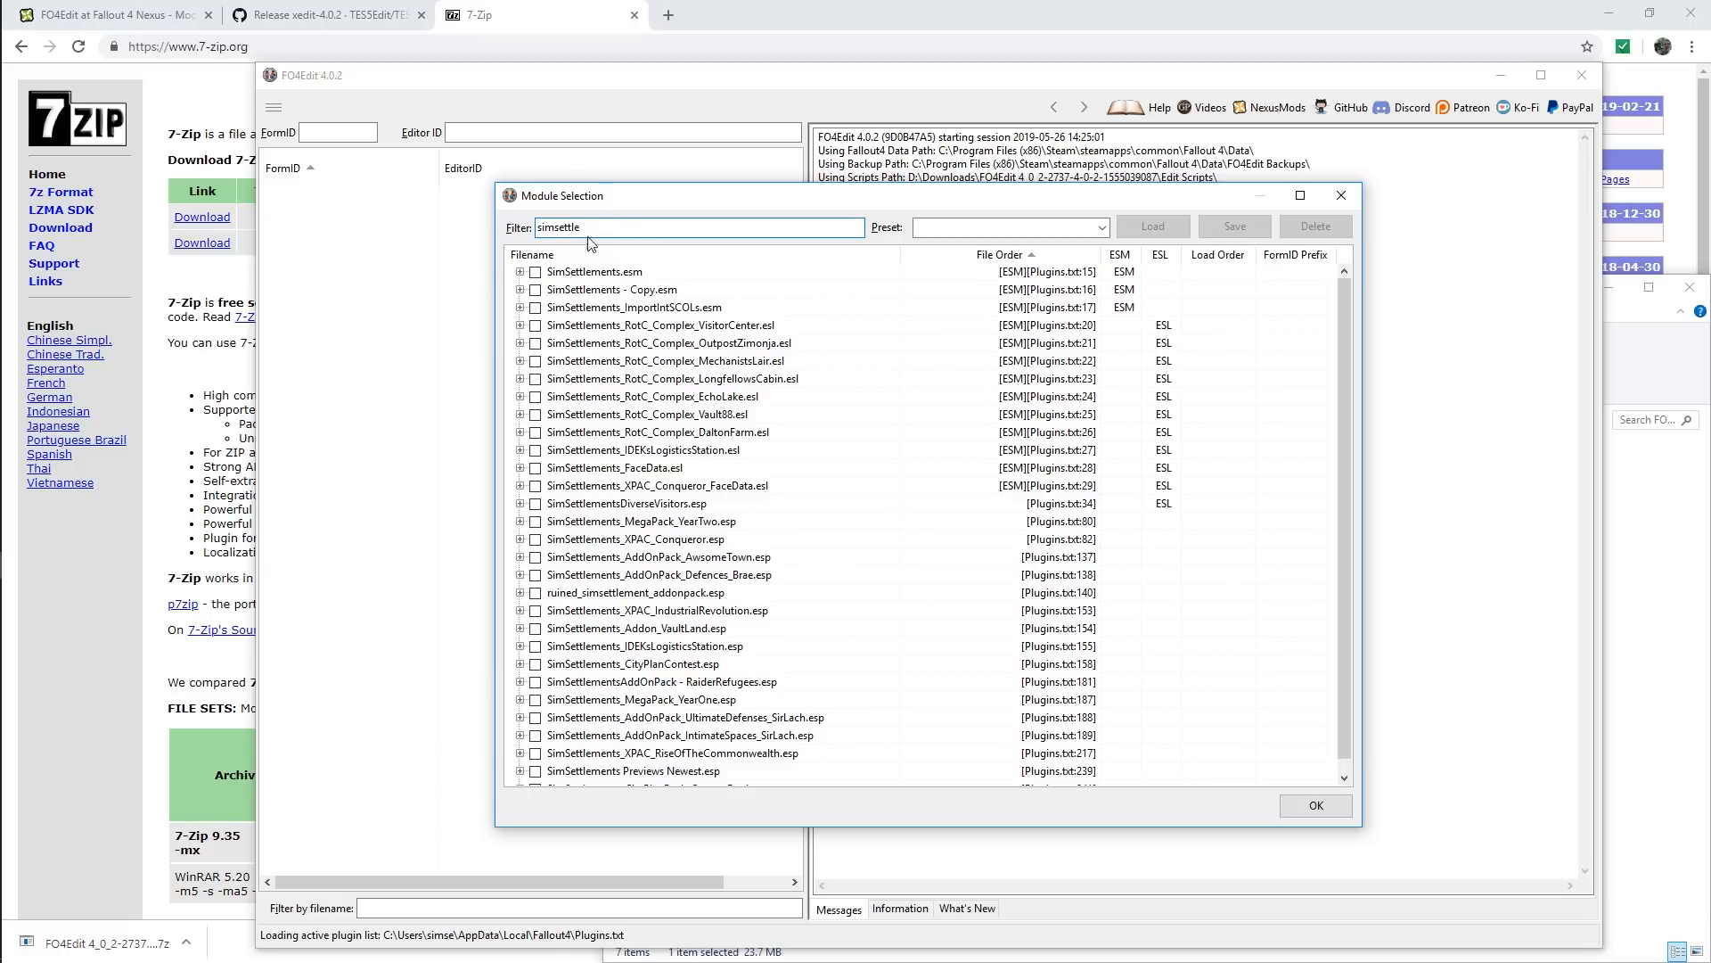
left_click_drag(602, 230, 481, 237)
key("BackSpace")
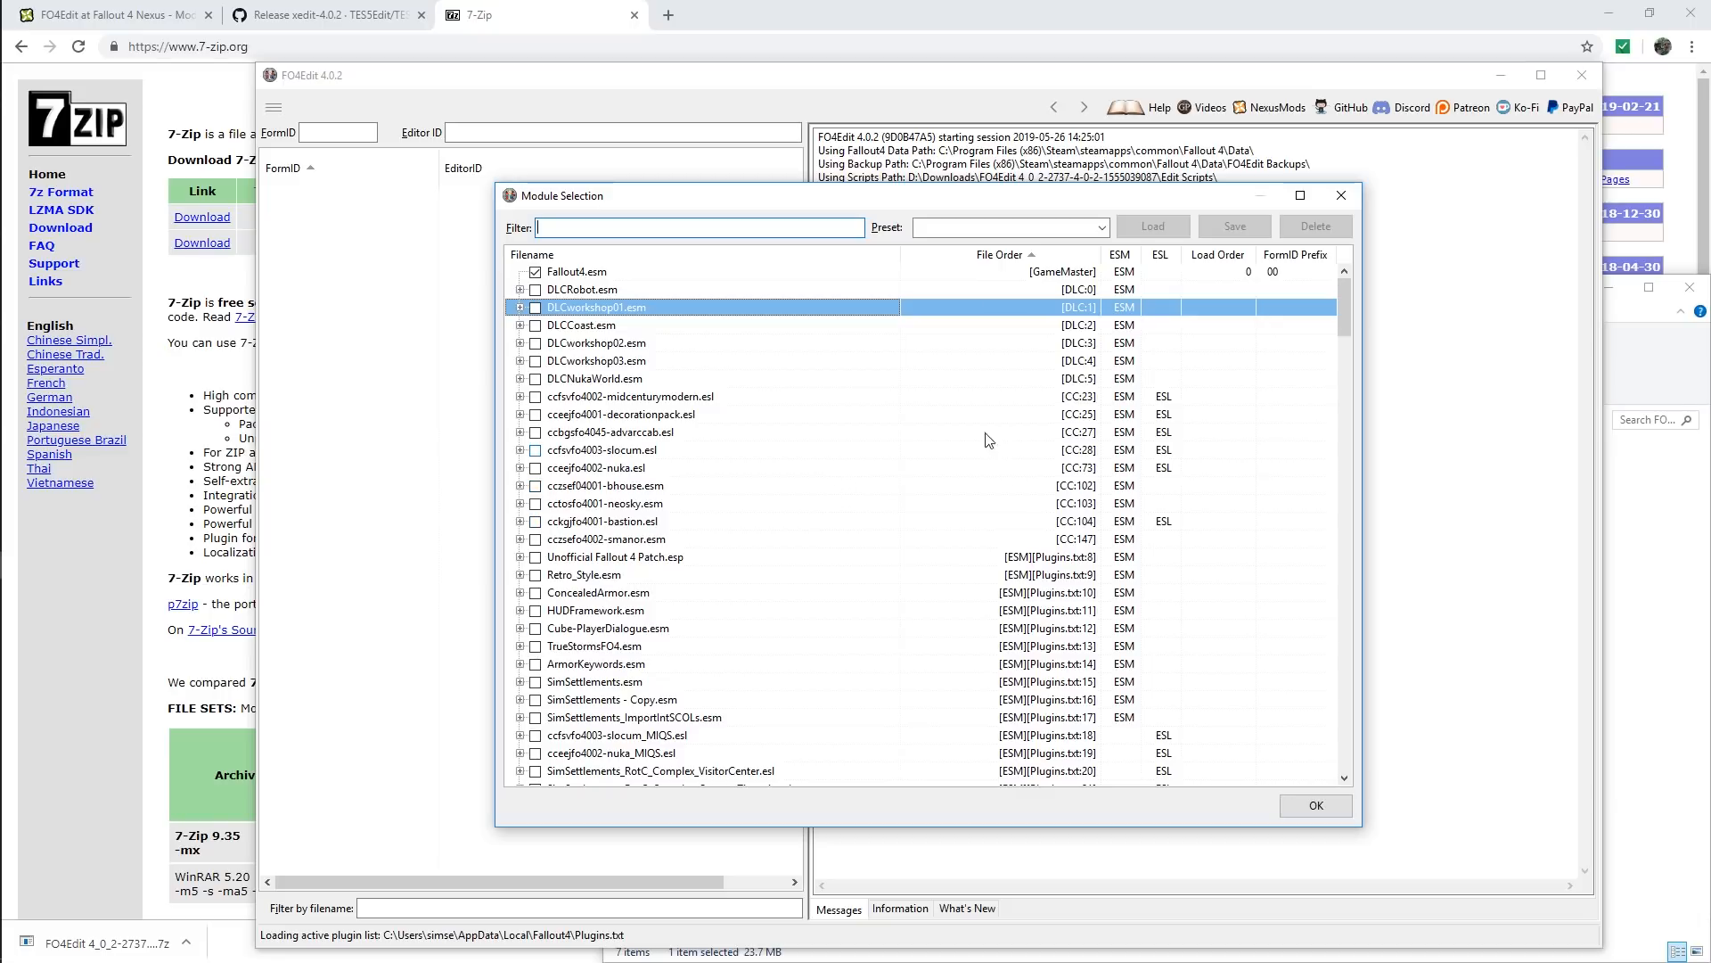
- Sort the module list by filename, switch the sorting to load order, and select Fallout4.esm
left_click(544, 259)
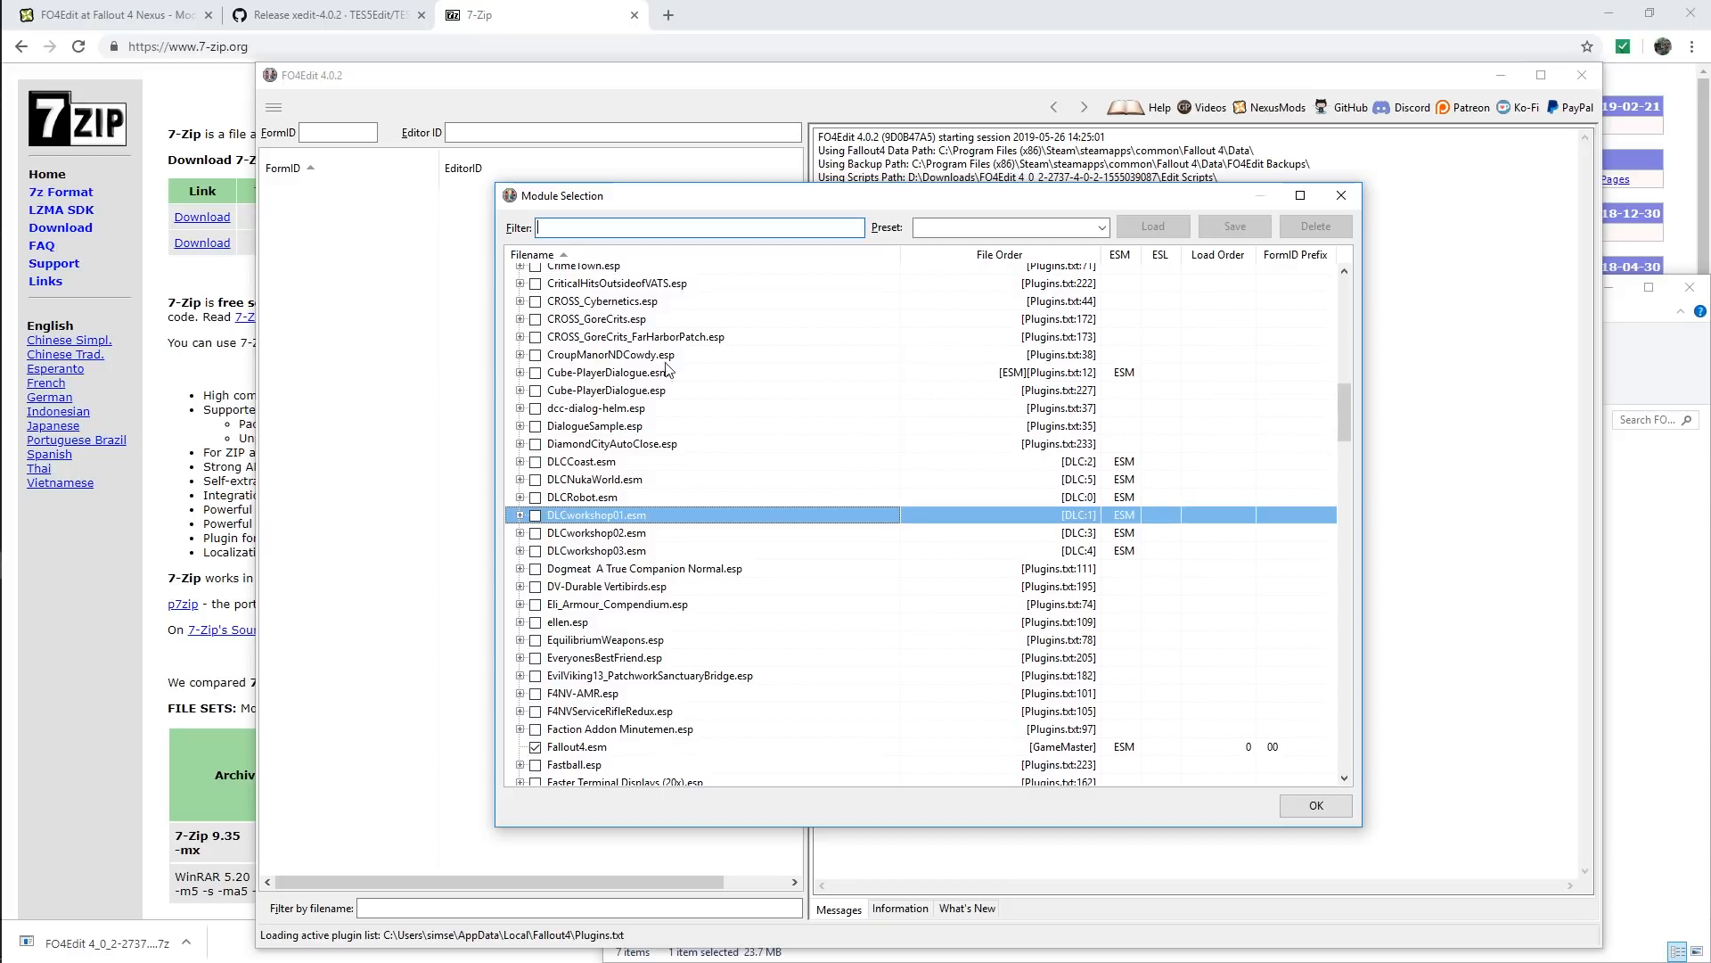
scroll(554, 258, "up", 15)
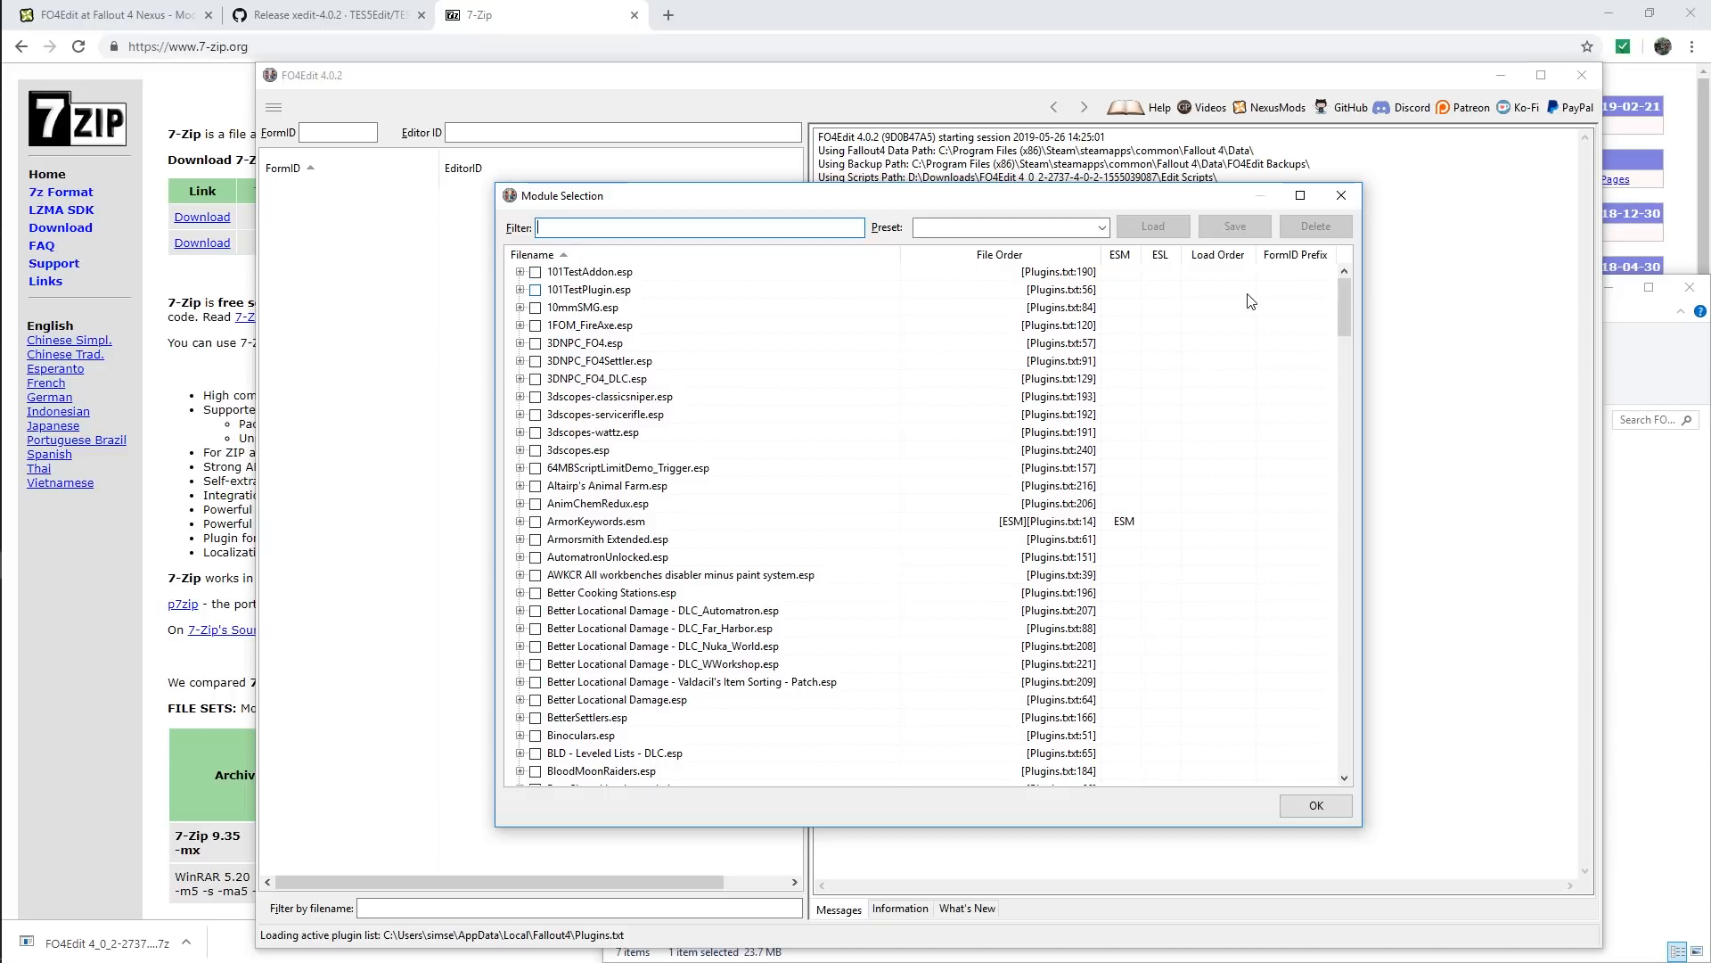
left_click(1218, 254)
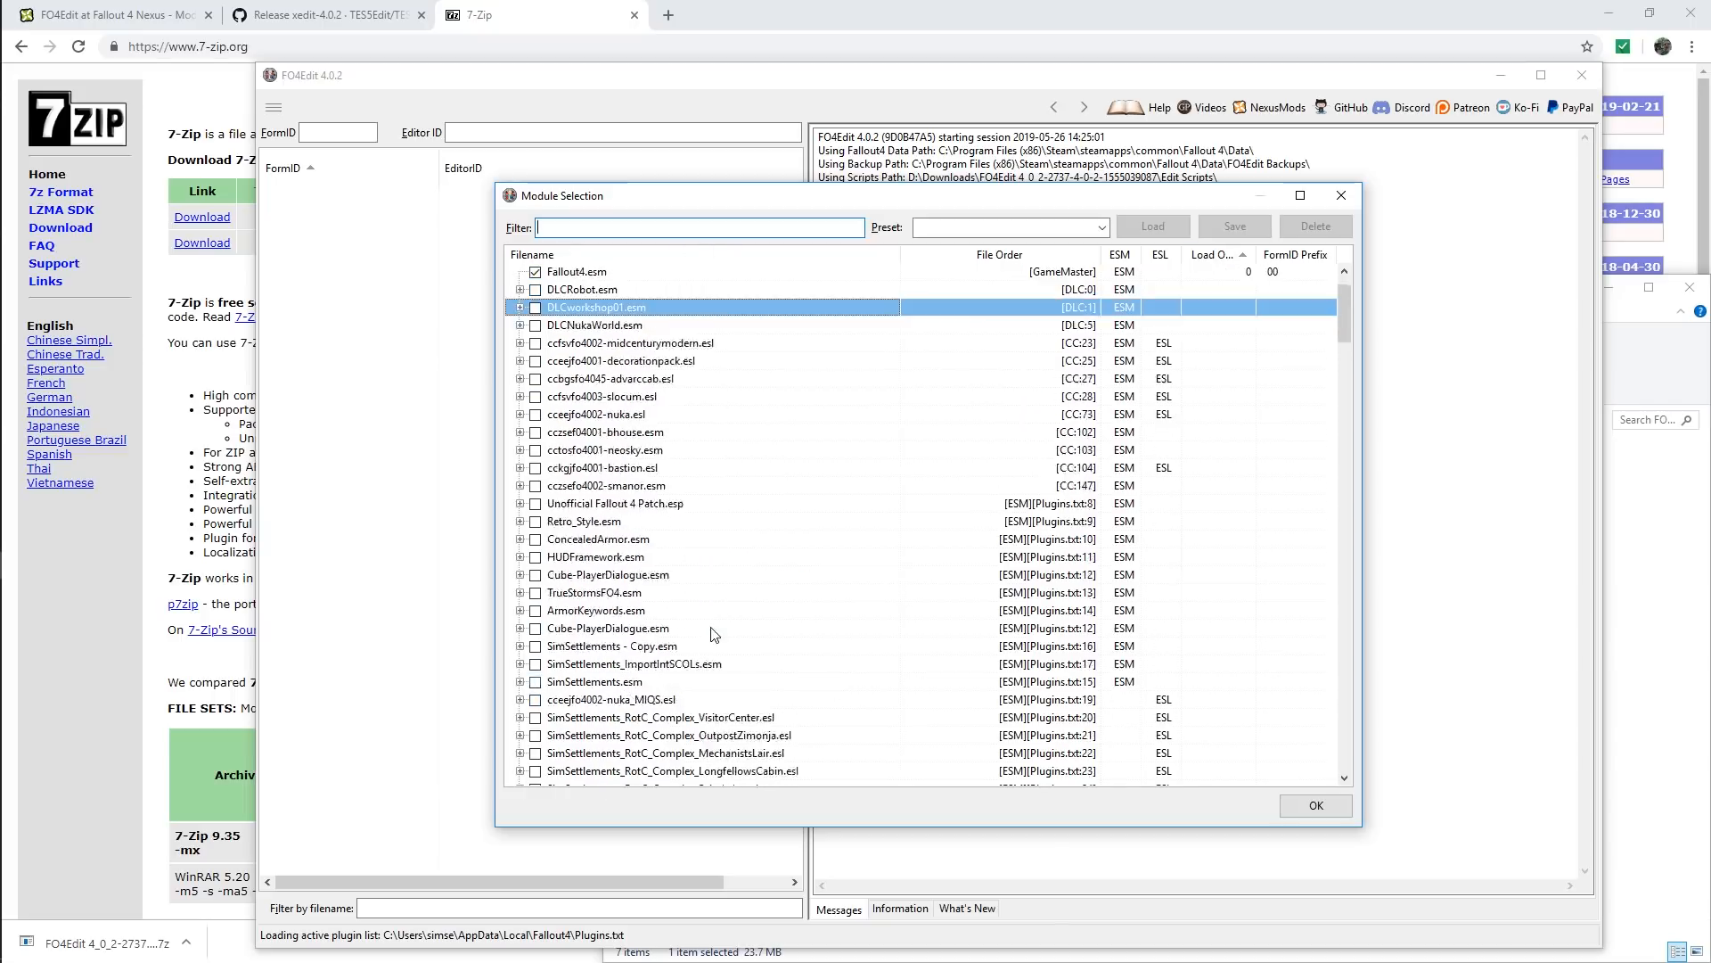
left_click(553, 271)
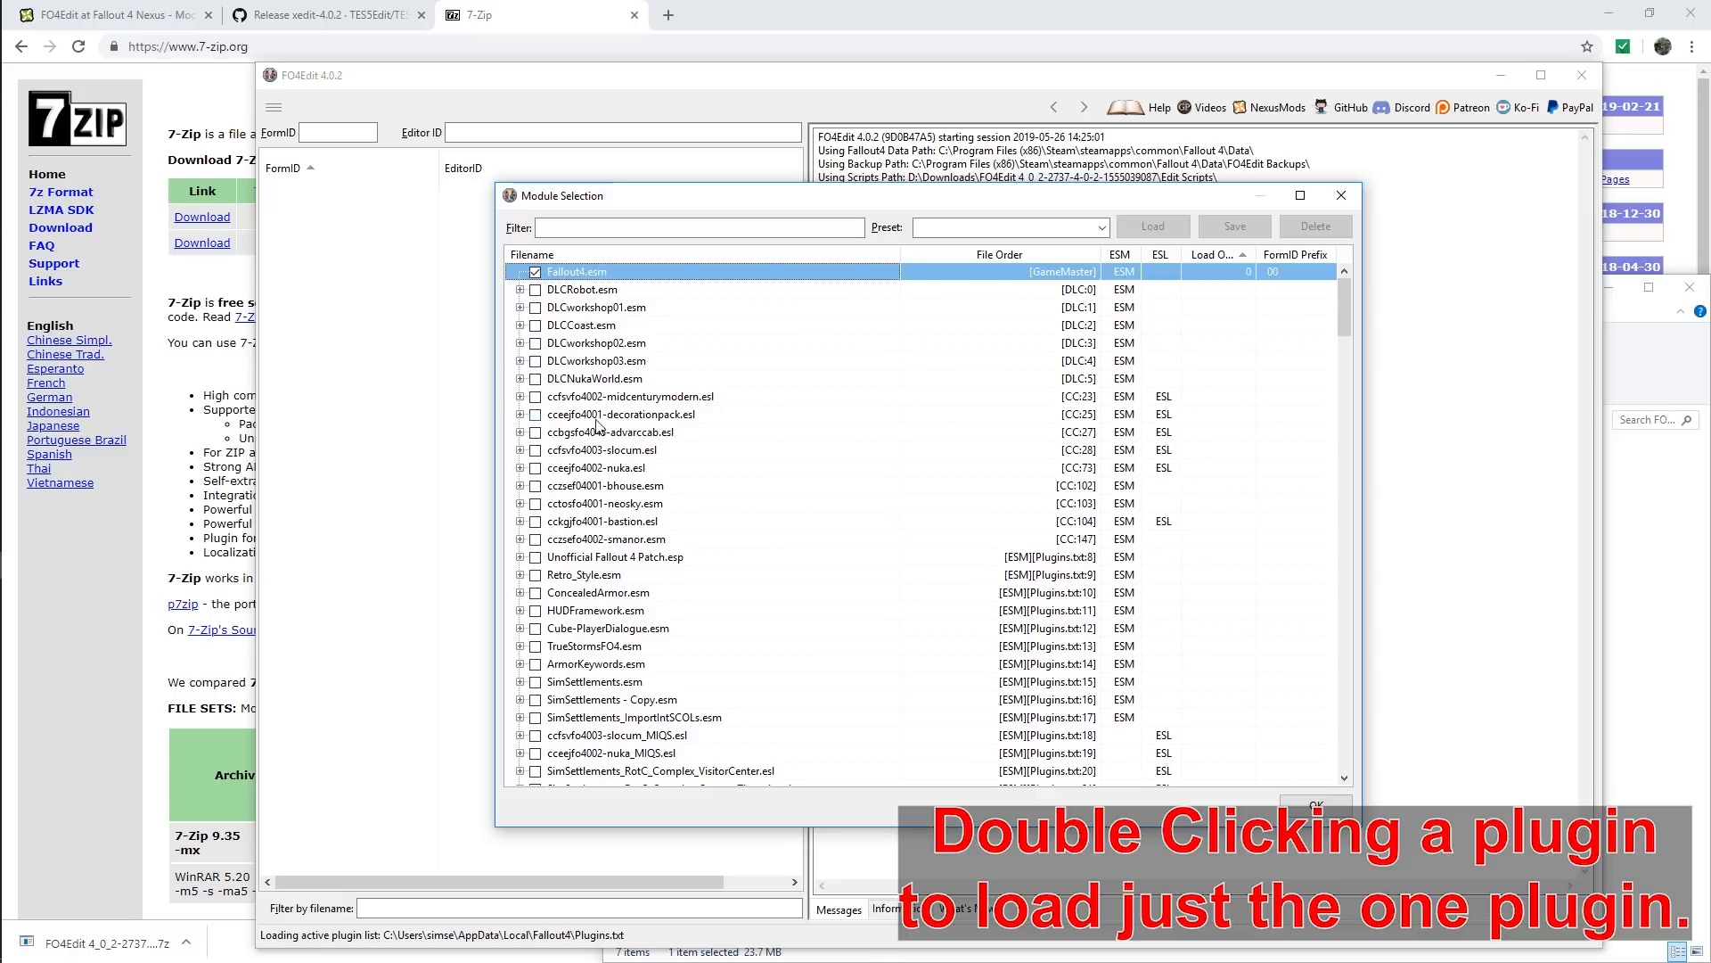
- Check DLCRobot.esm, DLCCoast.esm, cckgjfo4001-bastion.esl and ccfsvfo4002-midcenturymodern.esl as additional modules
left_click(535, 289)
left_click(535, 325)
left_click(534, 521)
left_click(535, 396)
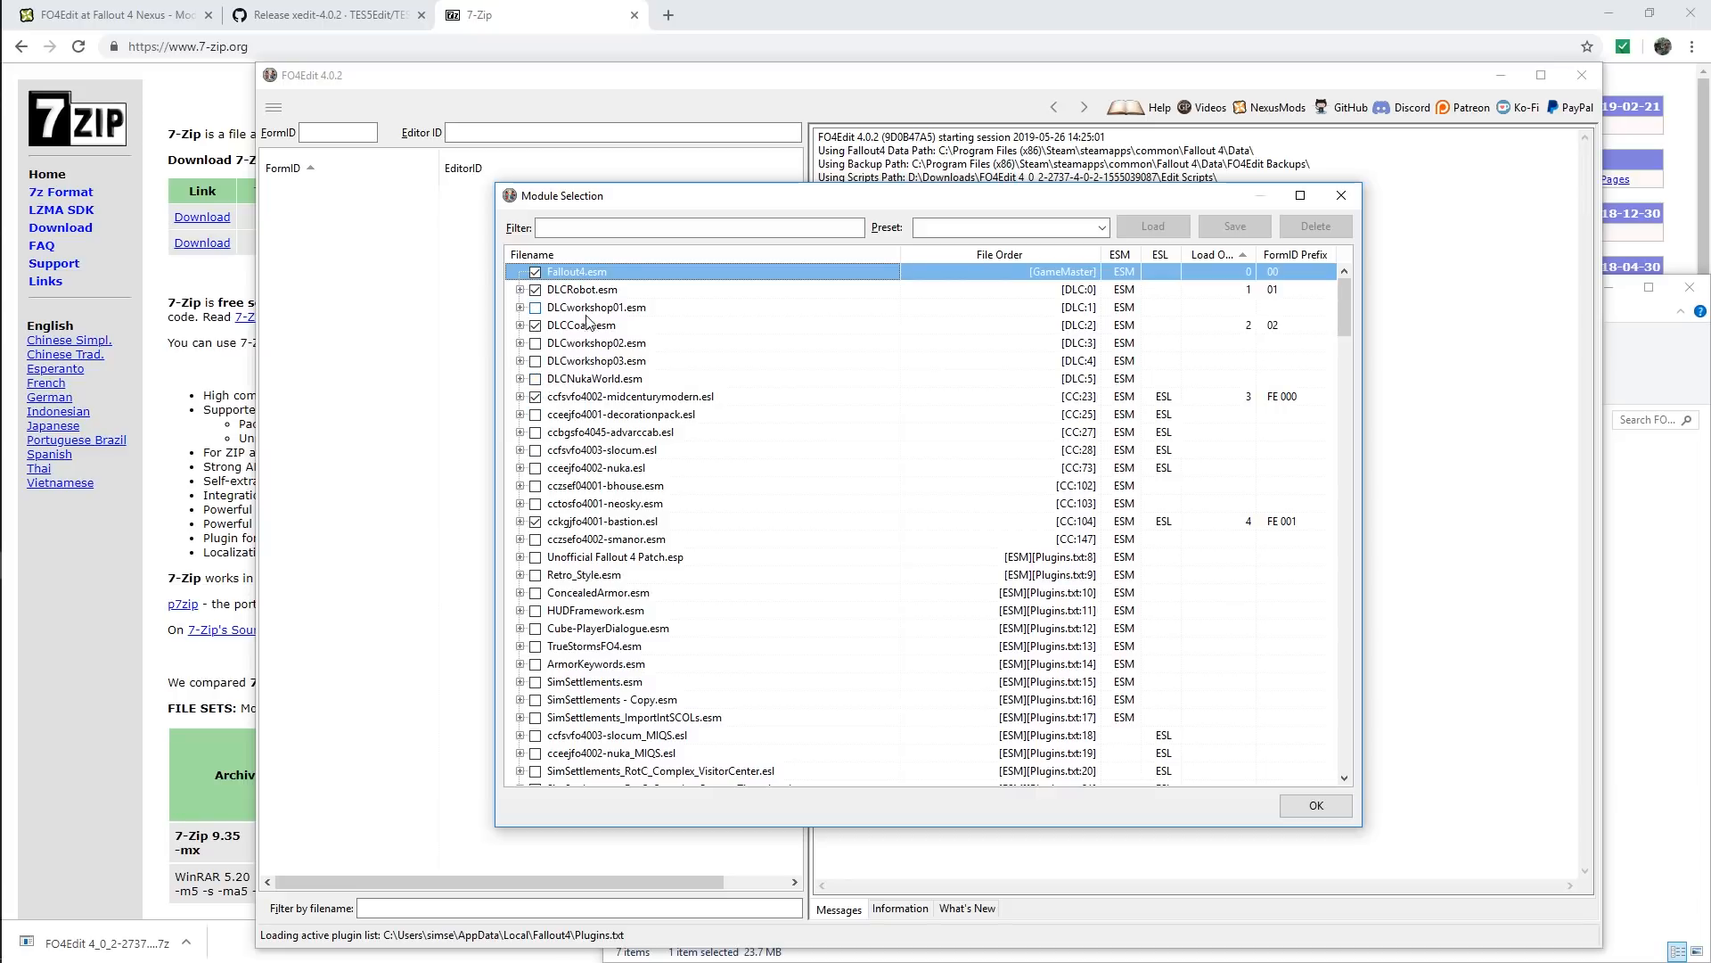
- Load Fallout4.esm as the only plugin, dismiss the tip, and maximize the FO4Edit window
double_click(564, 273)
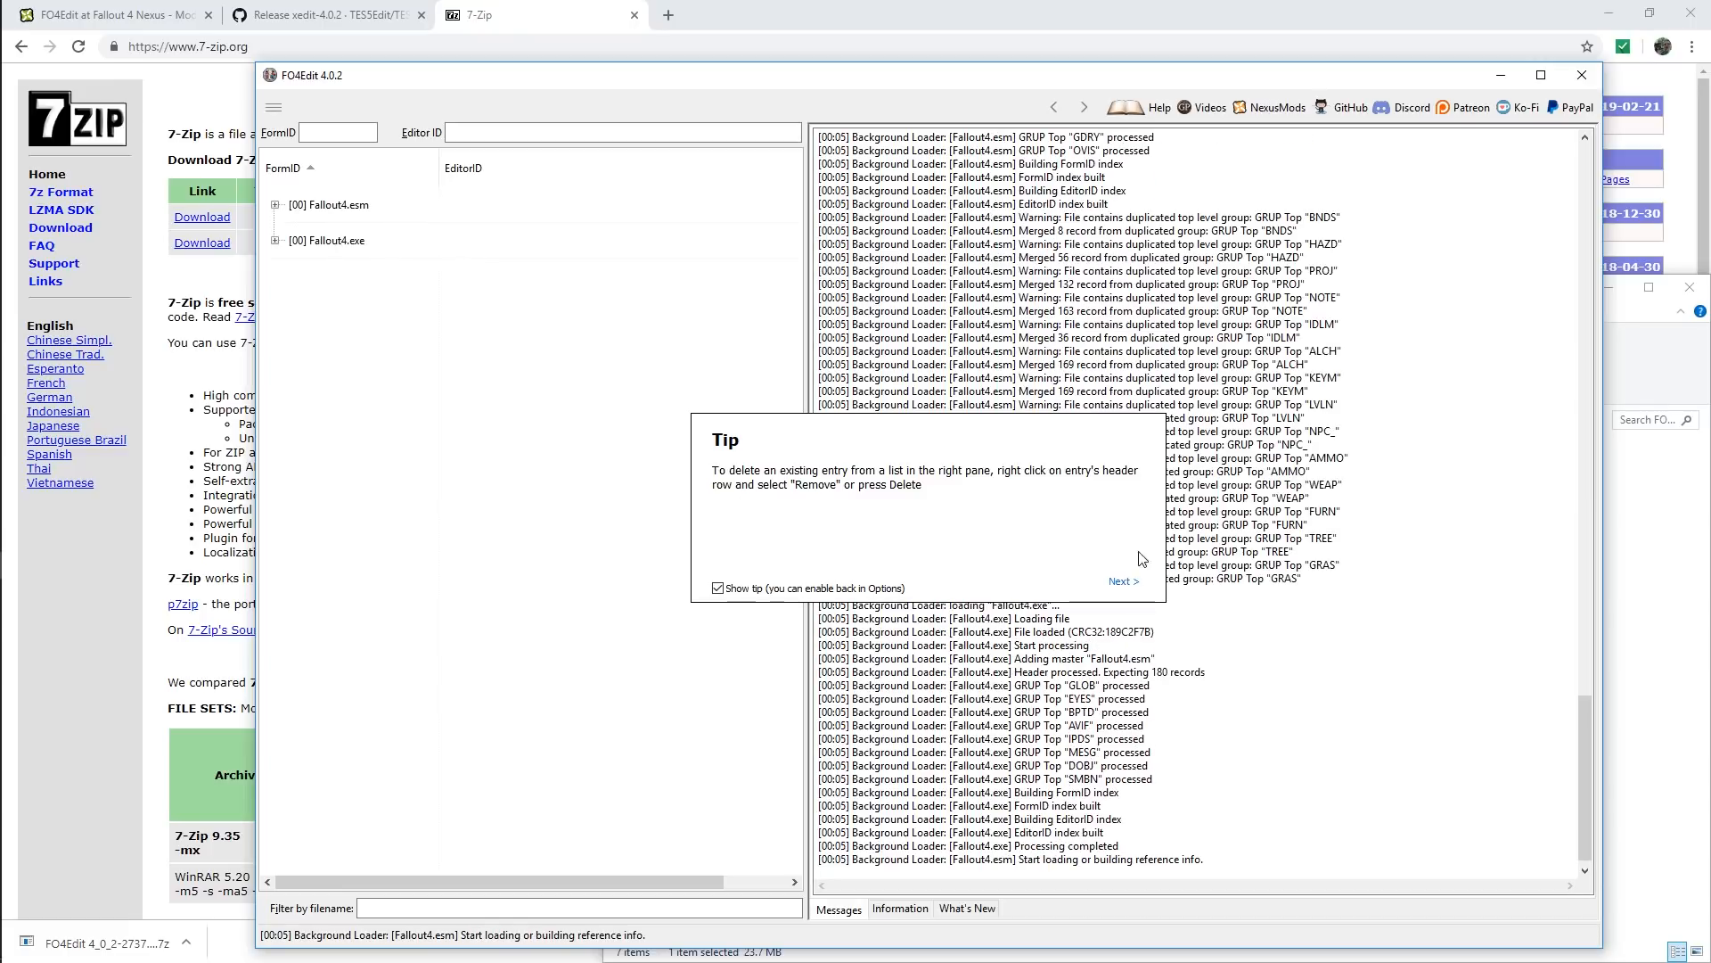
left_click(1123, 584)
left_click(1030, 522)
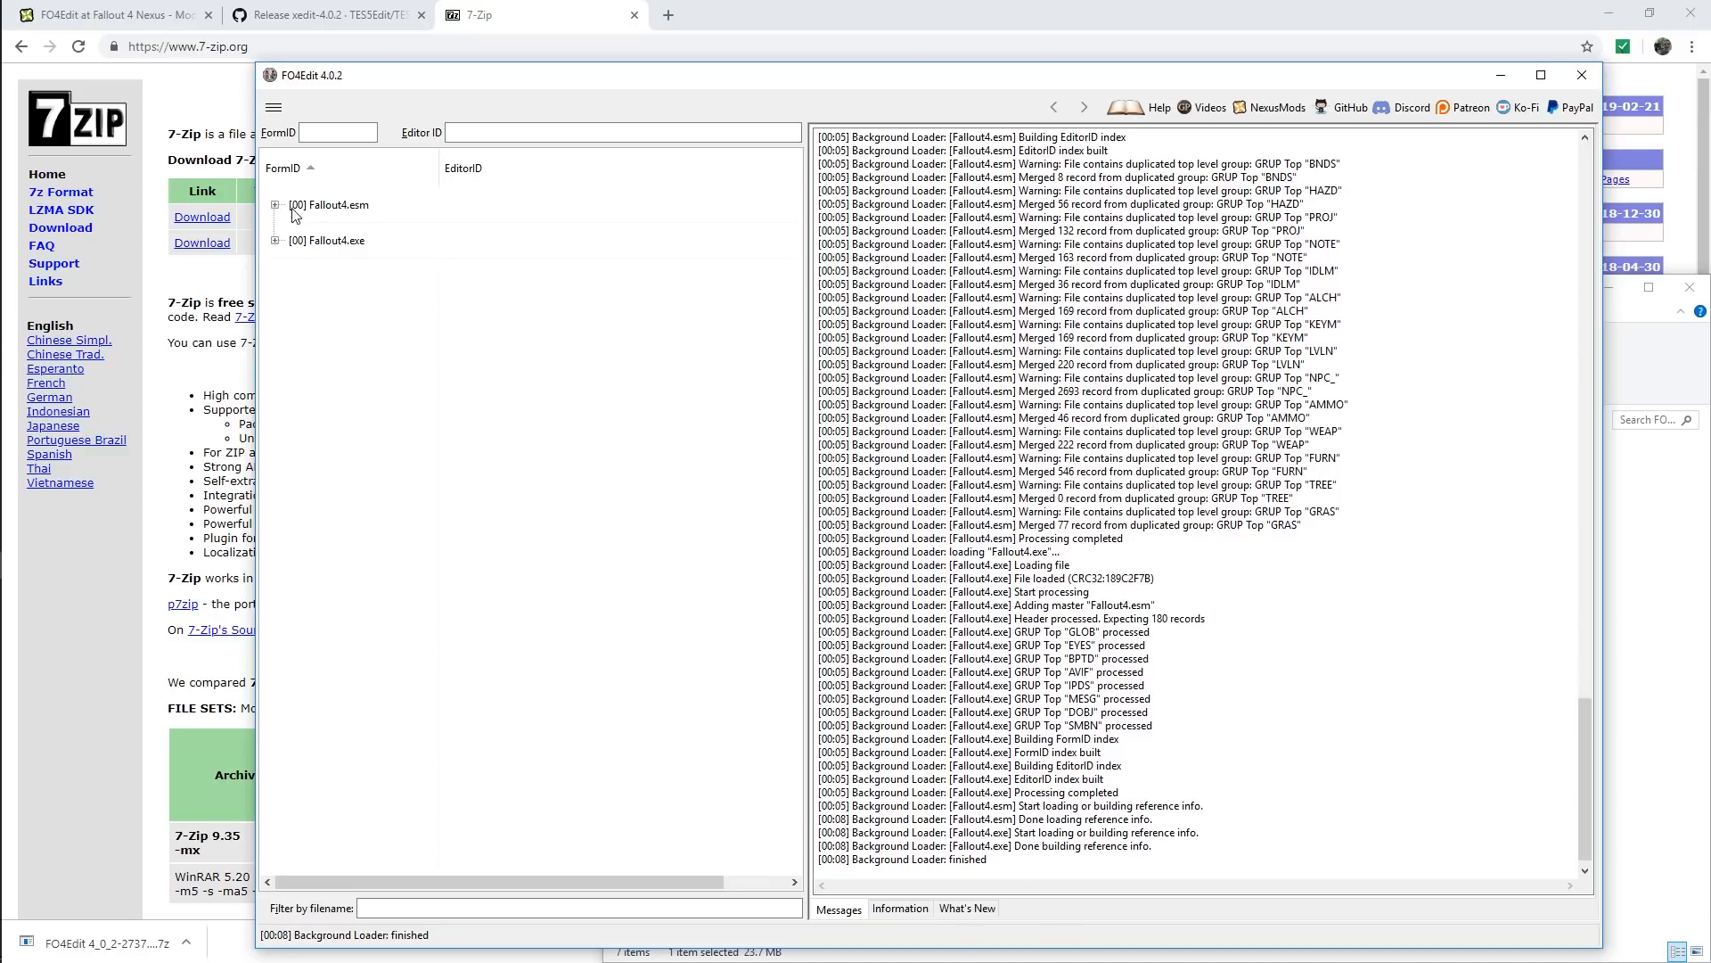
left_click(1543, 75)
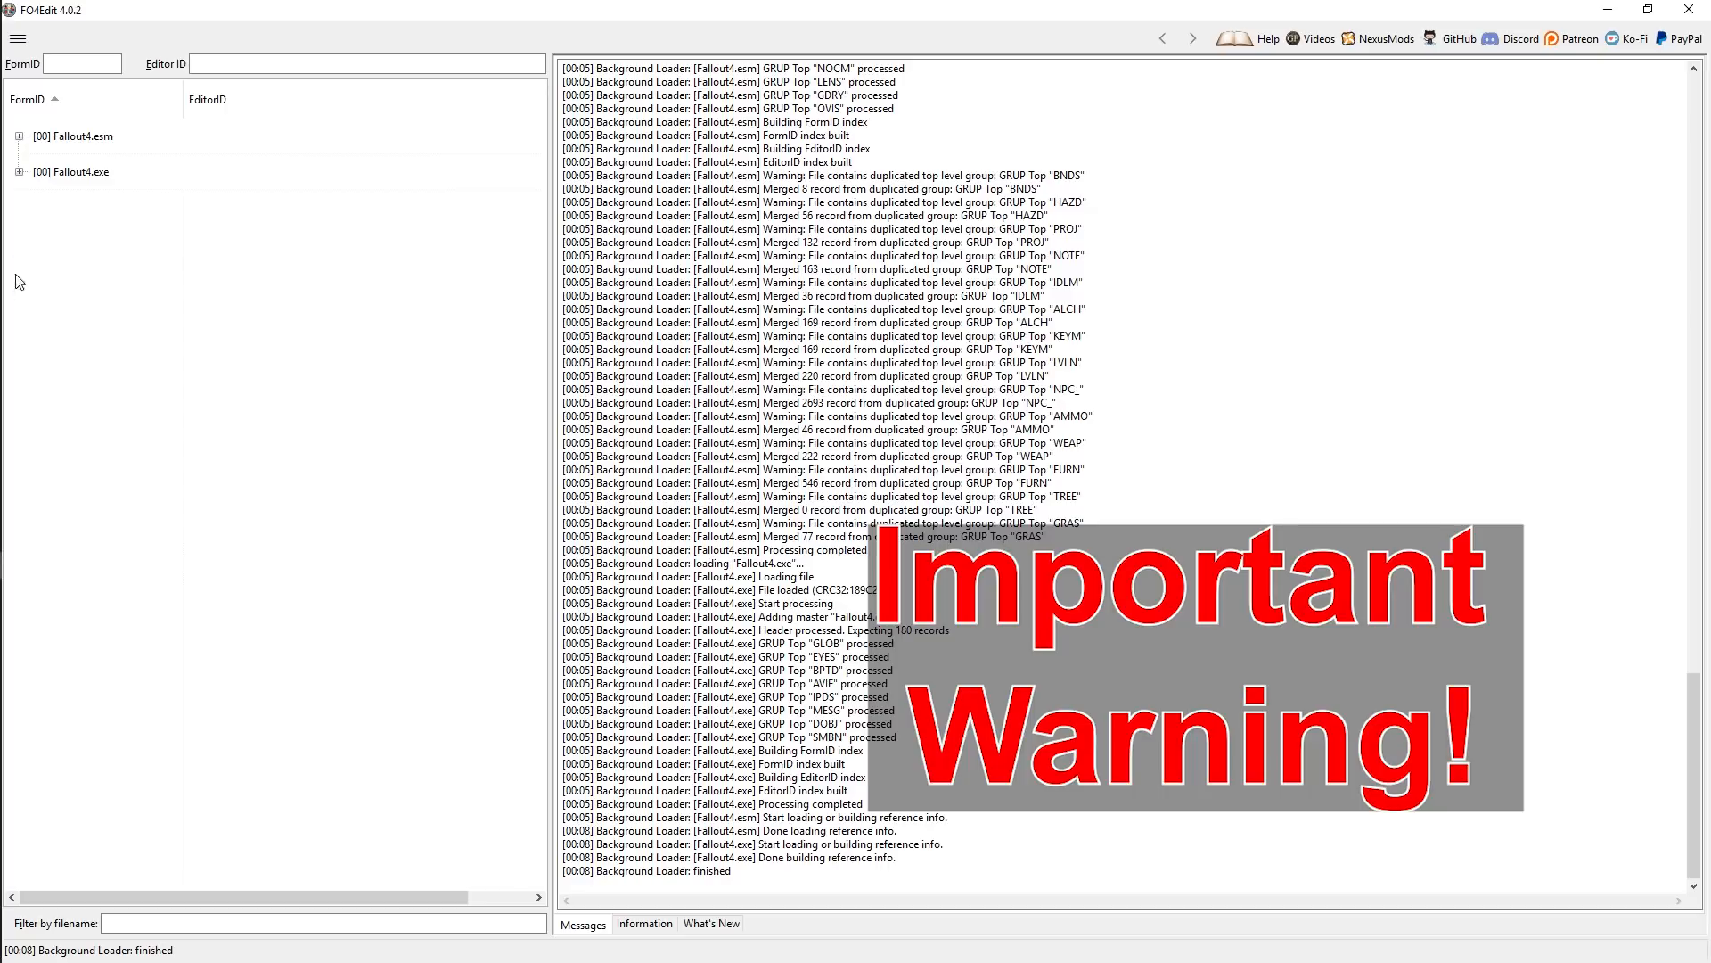
- Examine the last background loader messages in the log to check whether loading has completed
left_click_drag(749, 881, 594, 805)
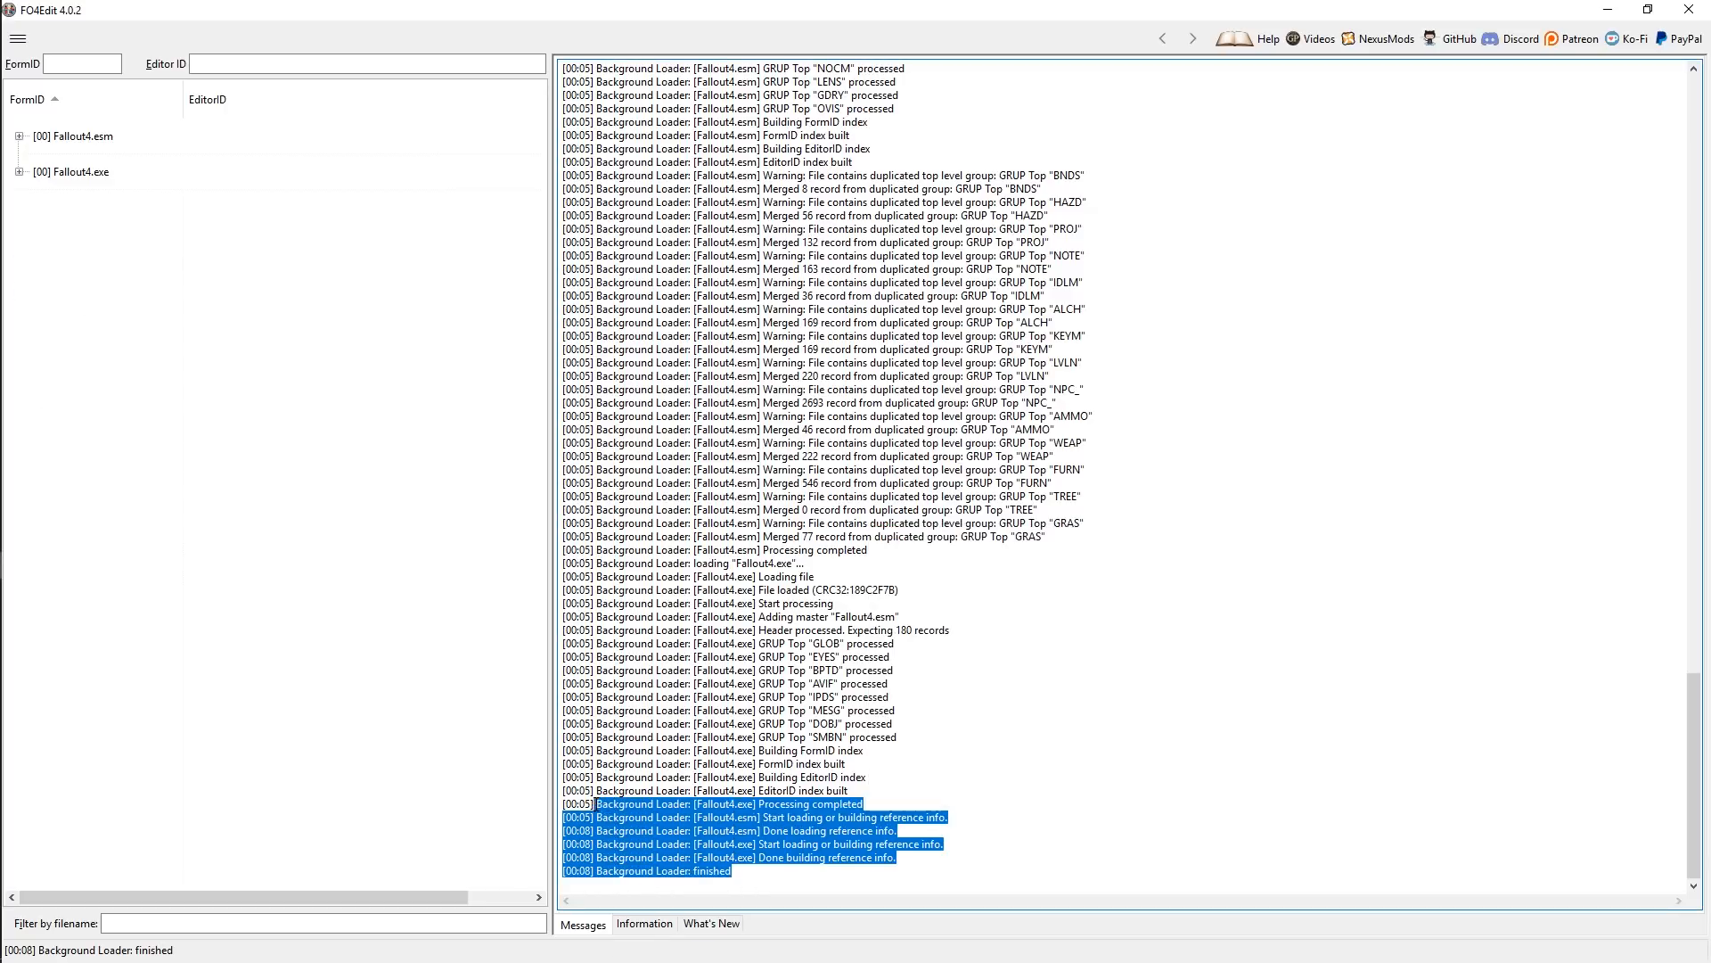
left_click(713, 779)
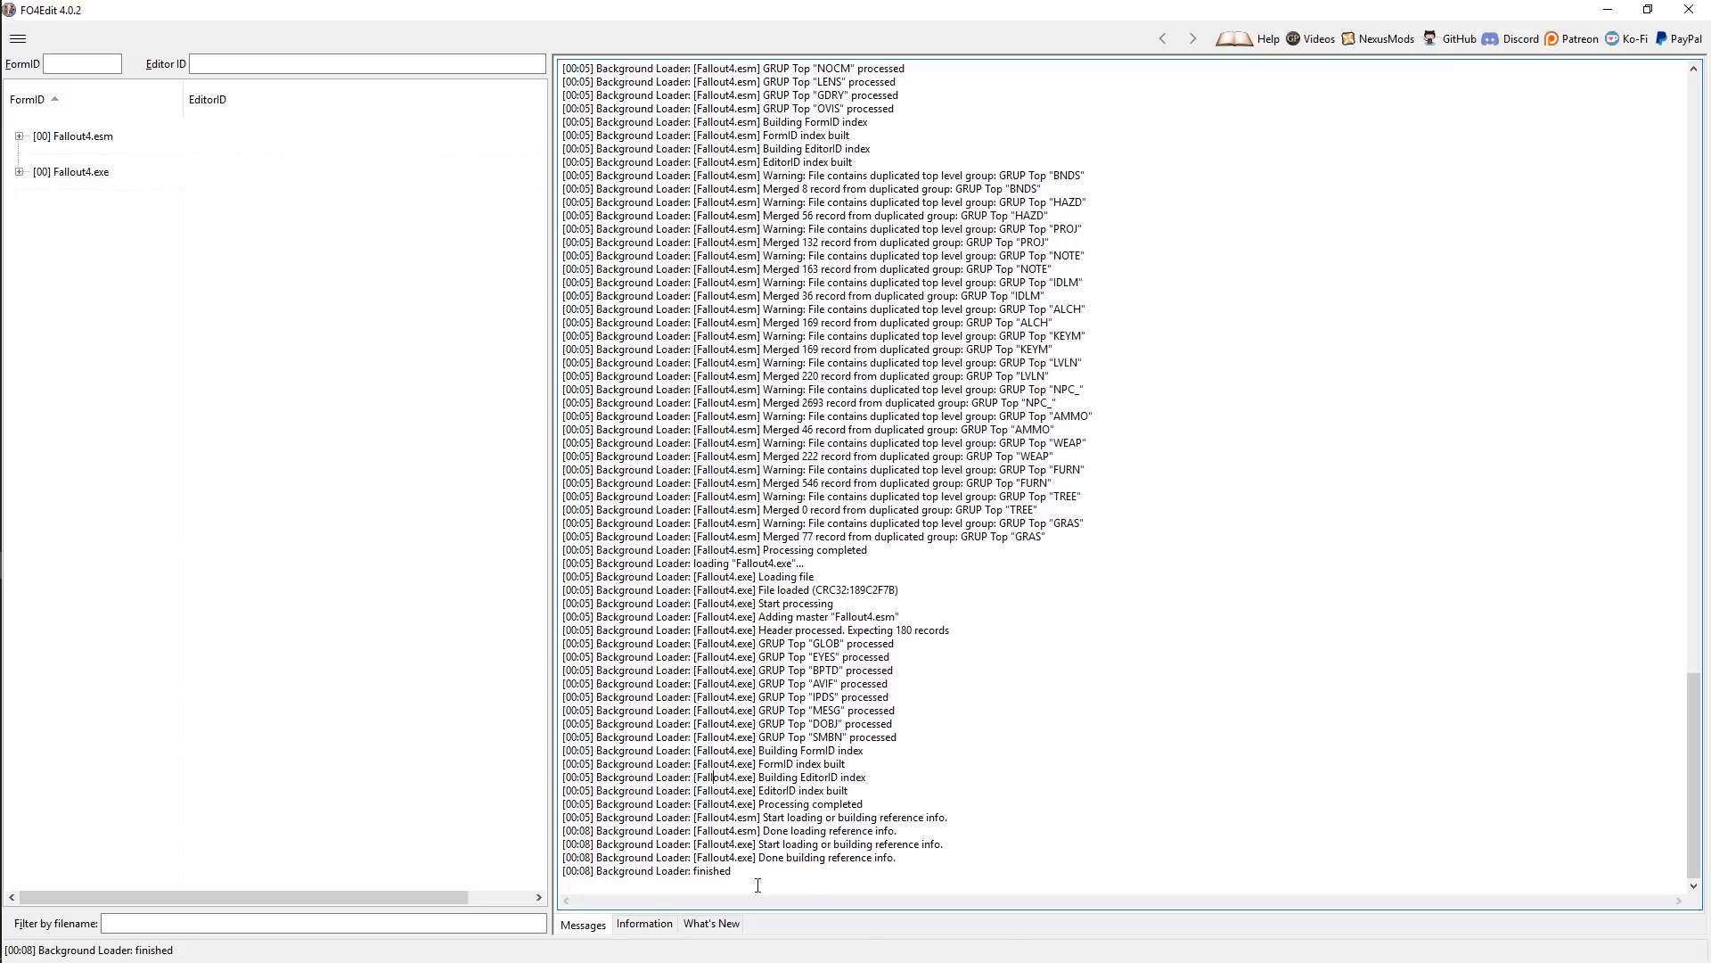
left_click_drag(740, 878, 696, 830)
left_click(696, 830)
left_click_drag(736, 877, 681, 461)
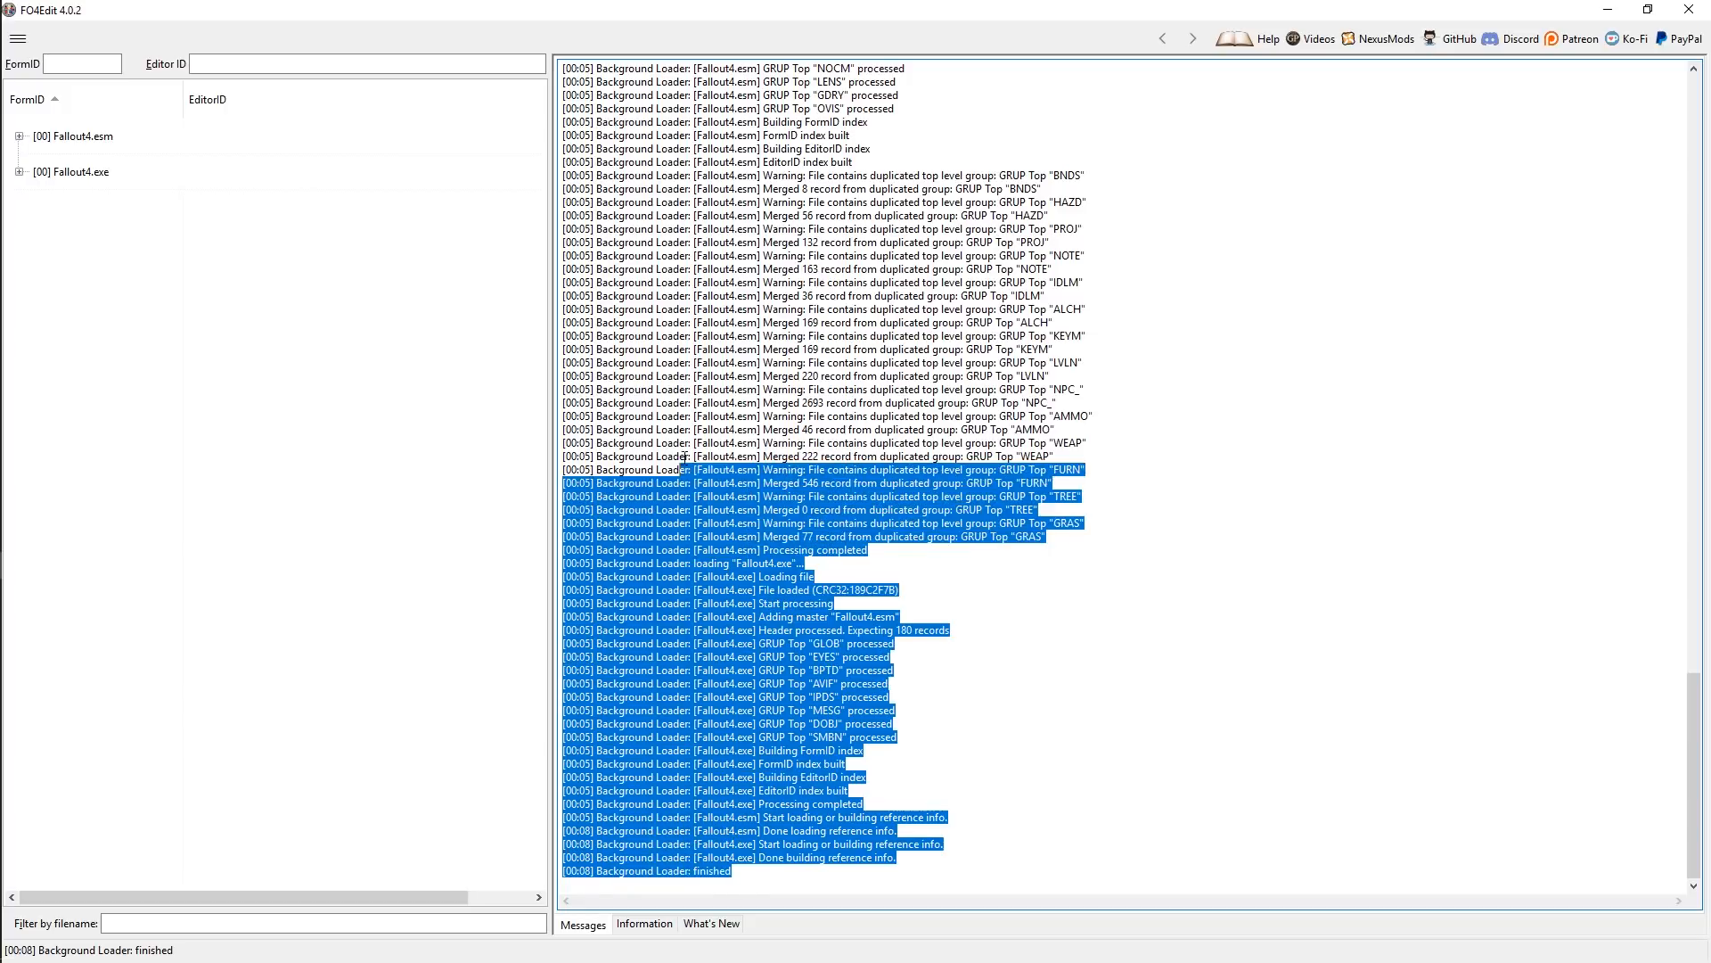
left_click(814, 496)
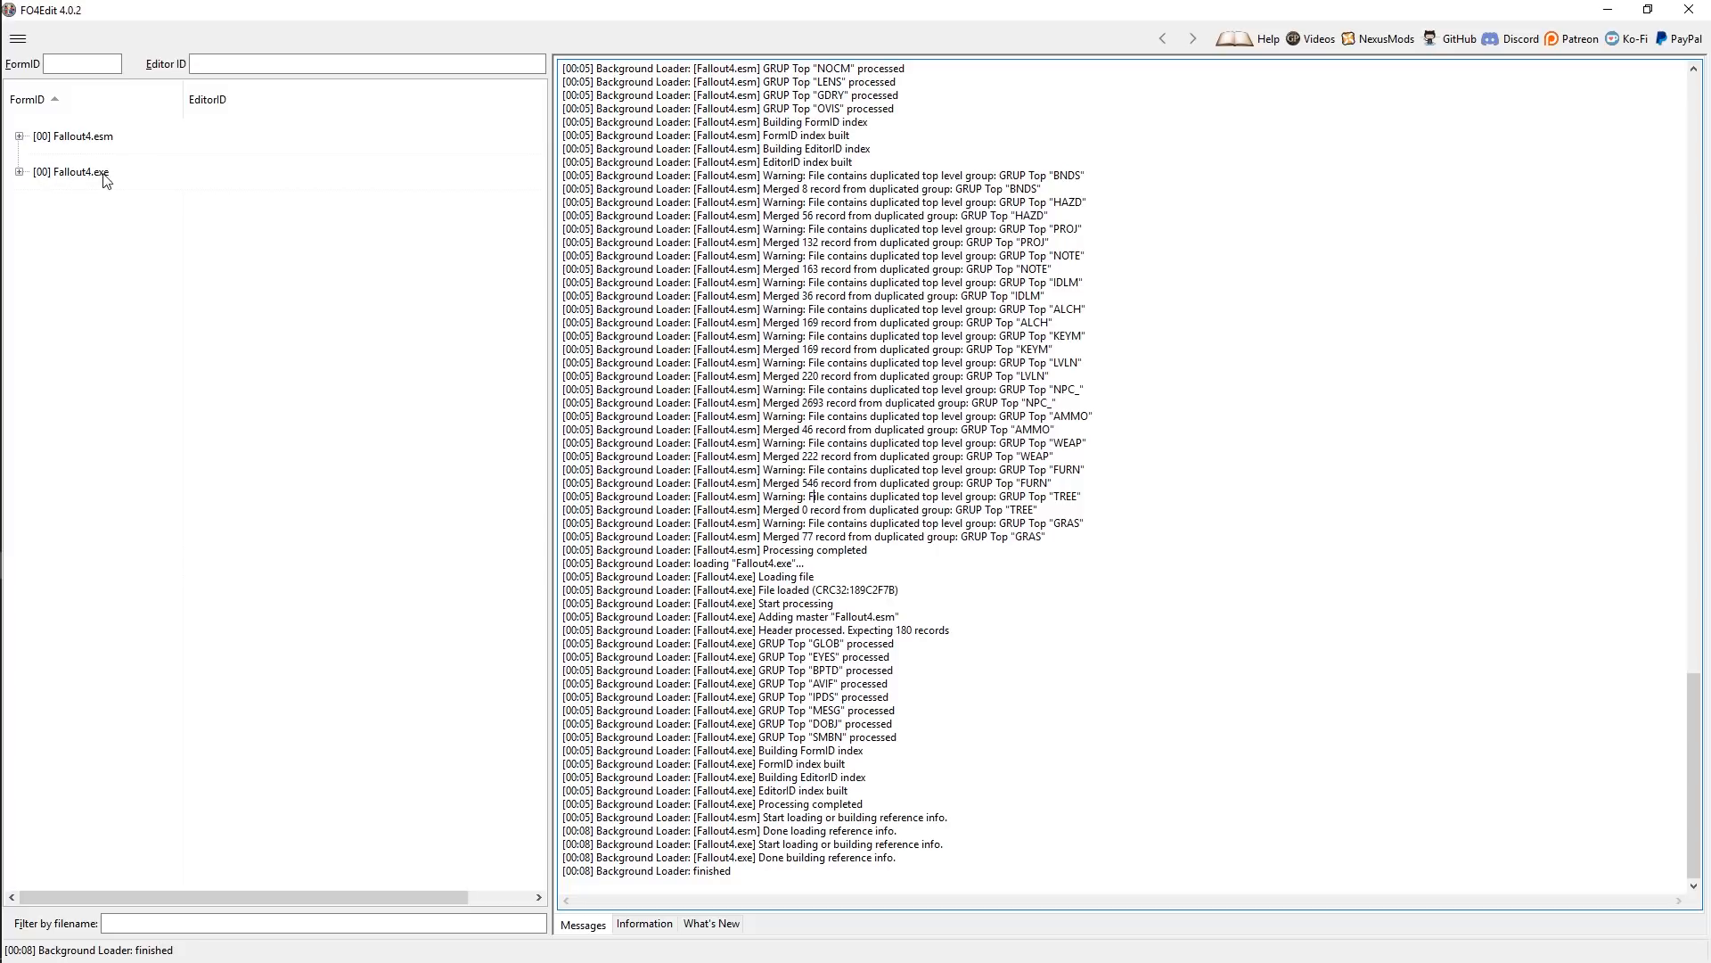
- Show the file header of Fallout4.esm and expand the plugin to list its record groups
left_click(68, 143)
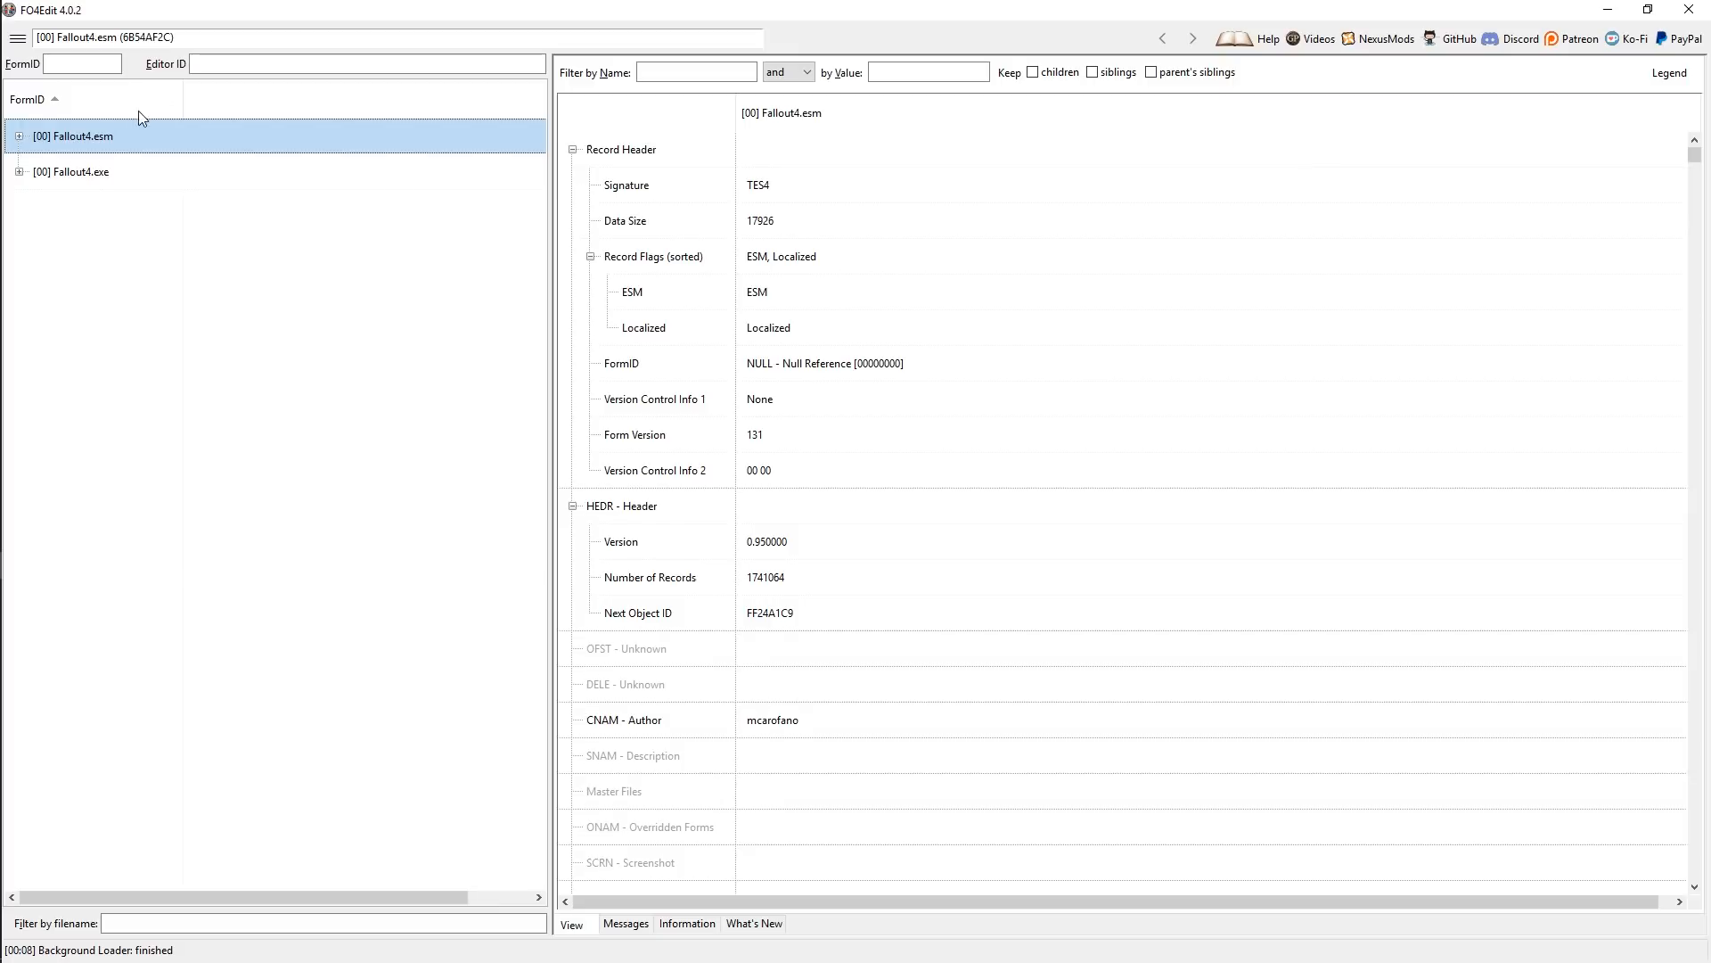
left_click(18, 137)
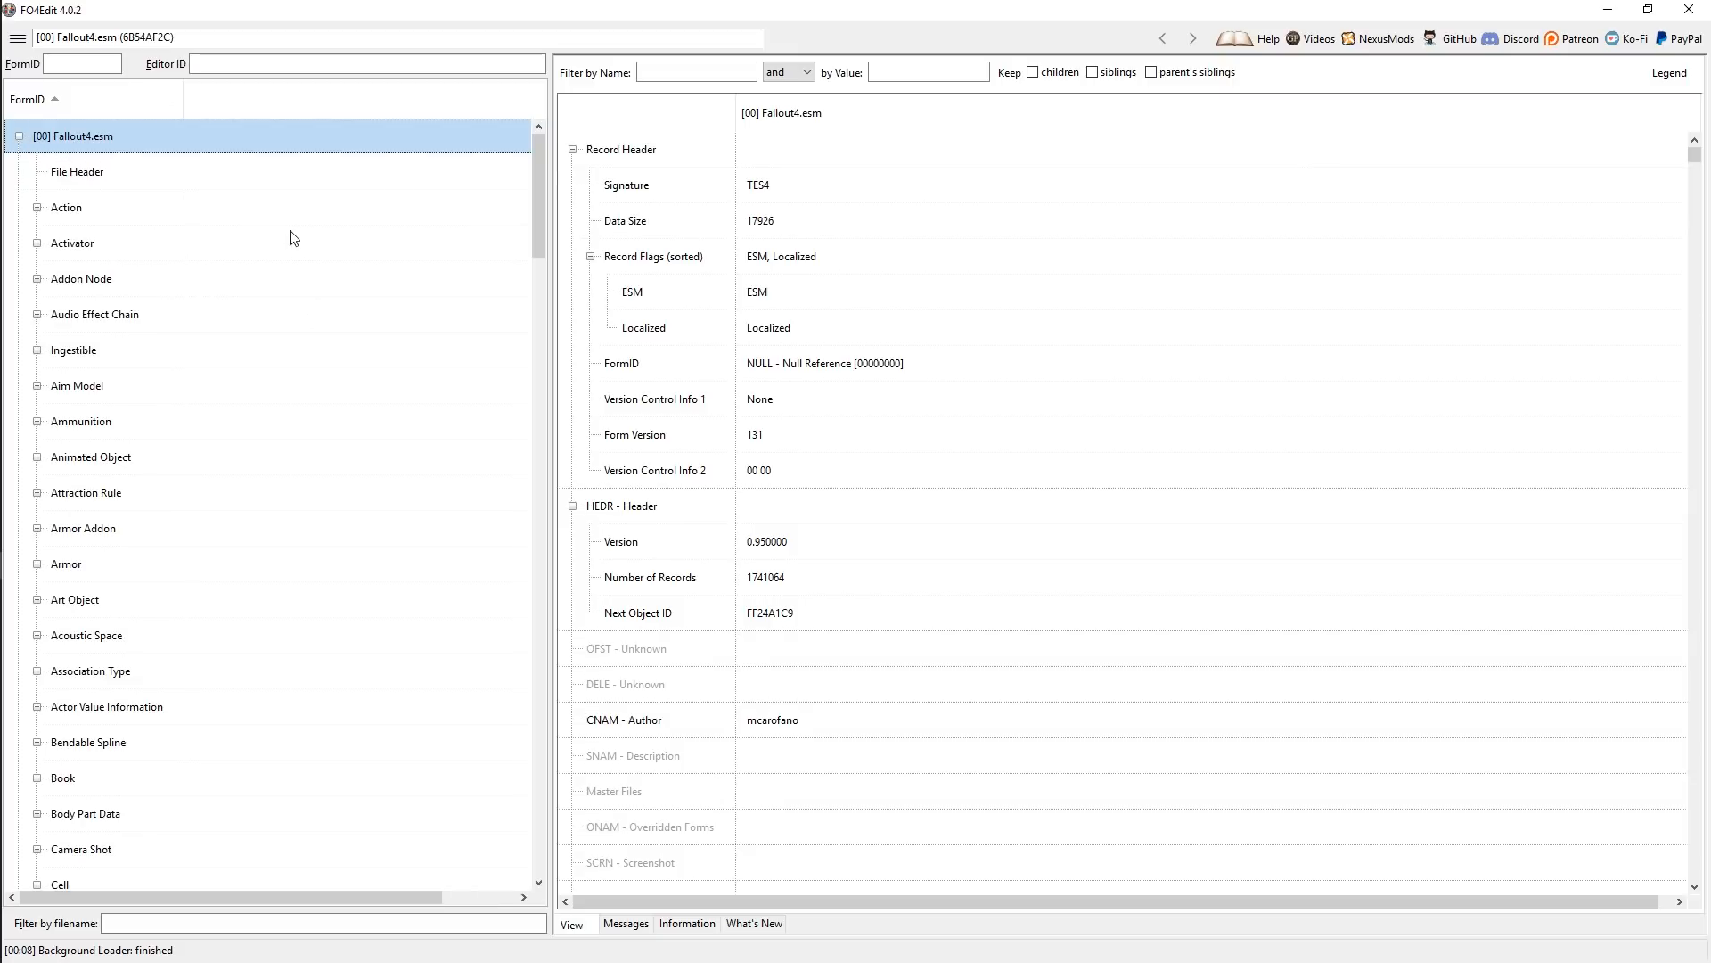
- Look through the record groups of Fallout4.esm to see which types of game data the plugin contains
scroll(184, 488, "down", 5)
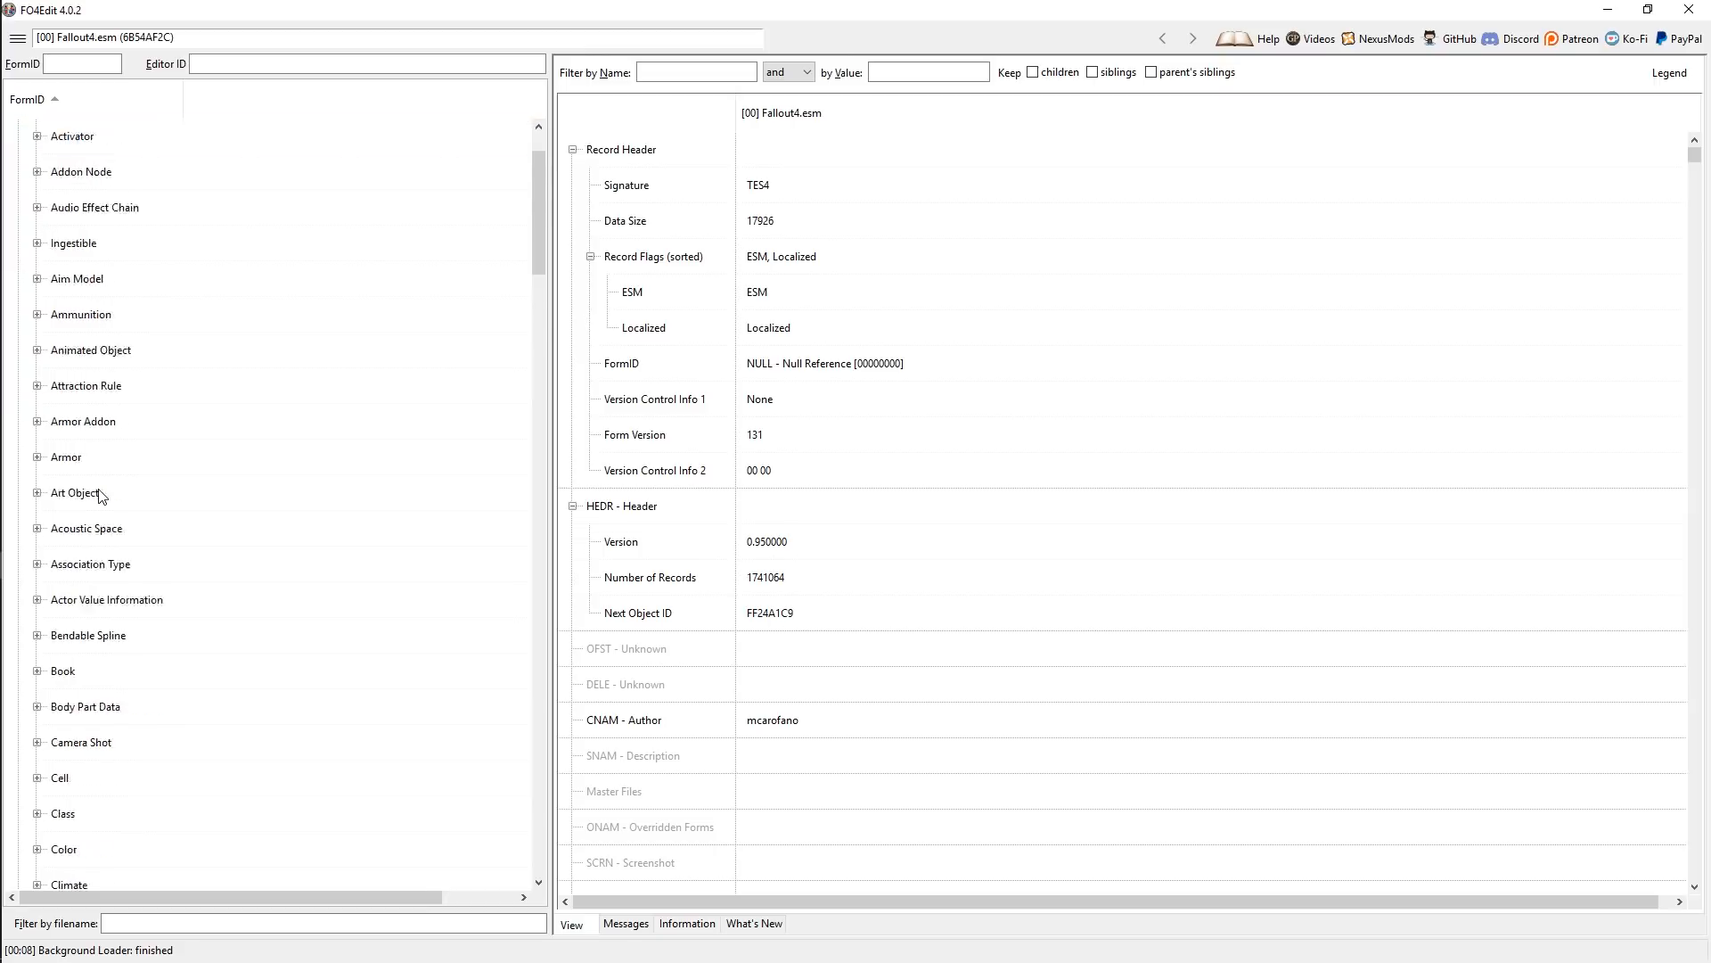
scroll(183, 488, "down", 14)
scroll(178, 489, "up", 17)
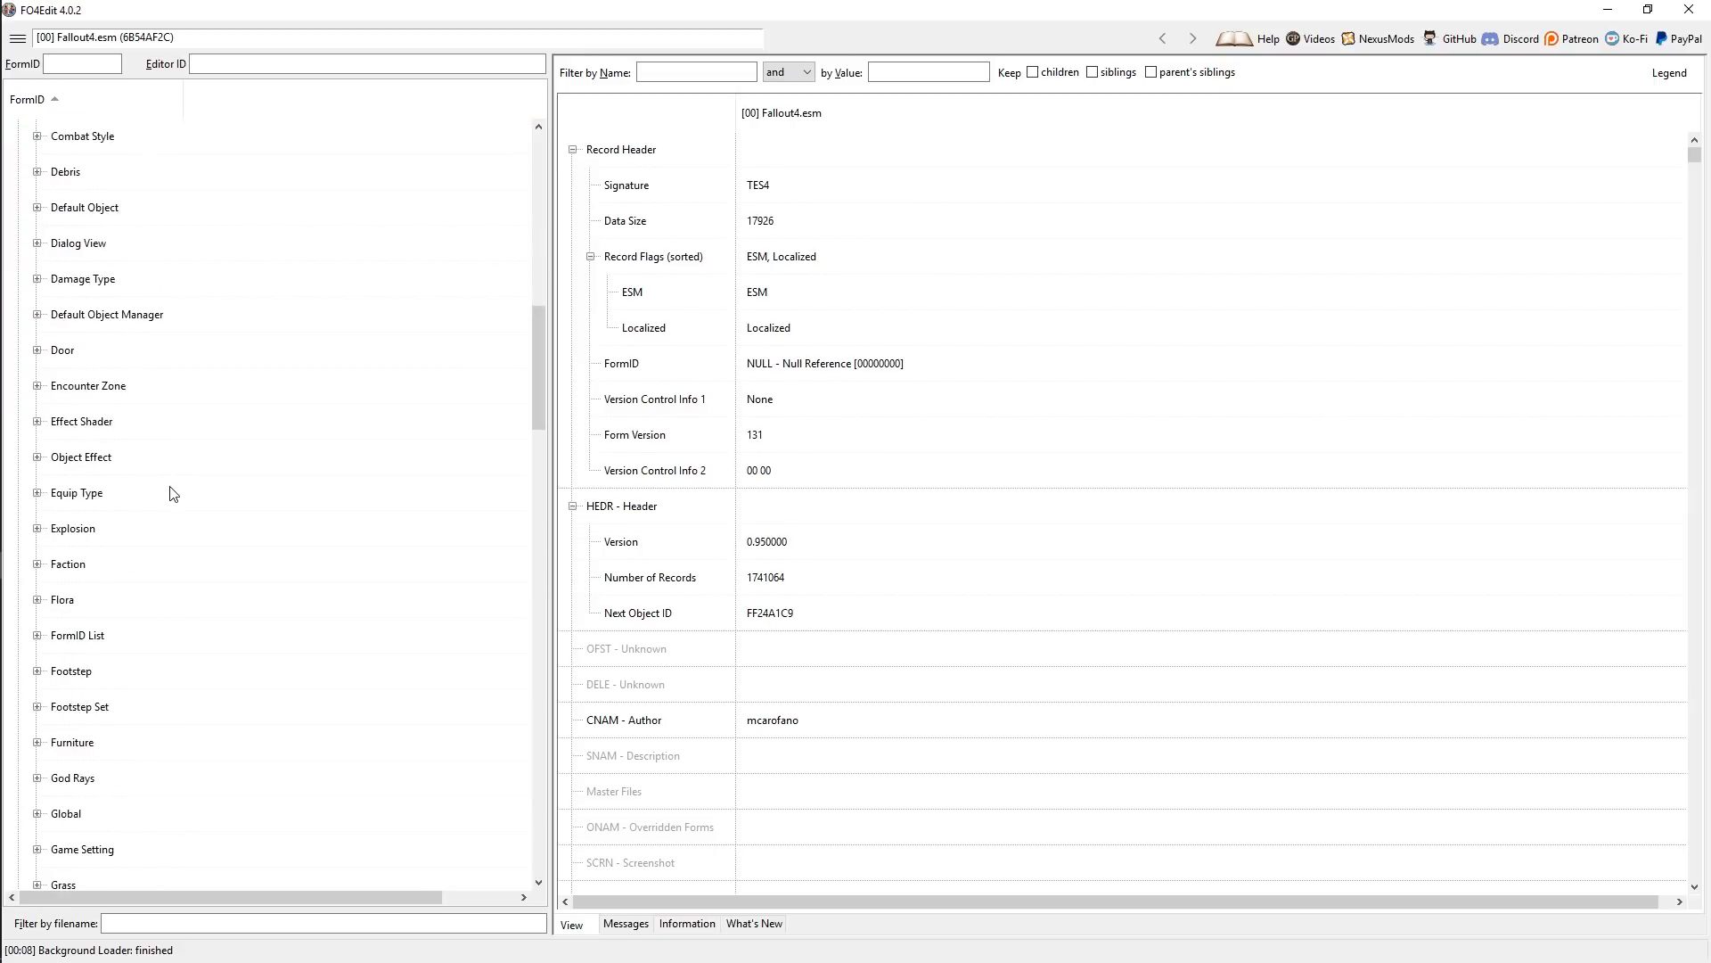
scroll(172, 493, "up", 2)
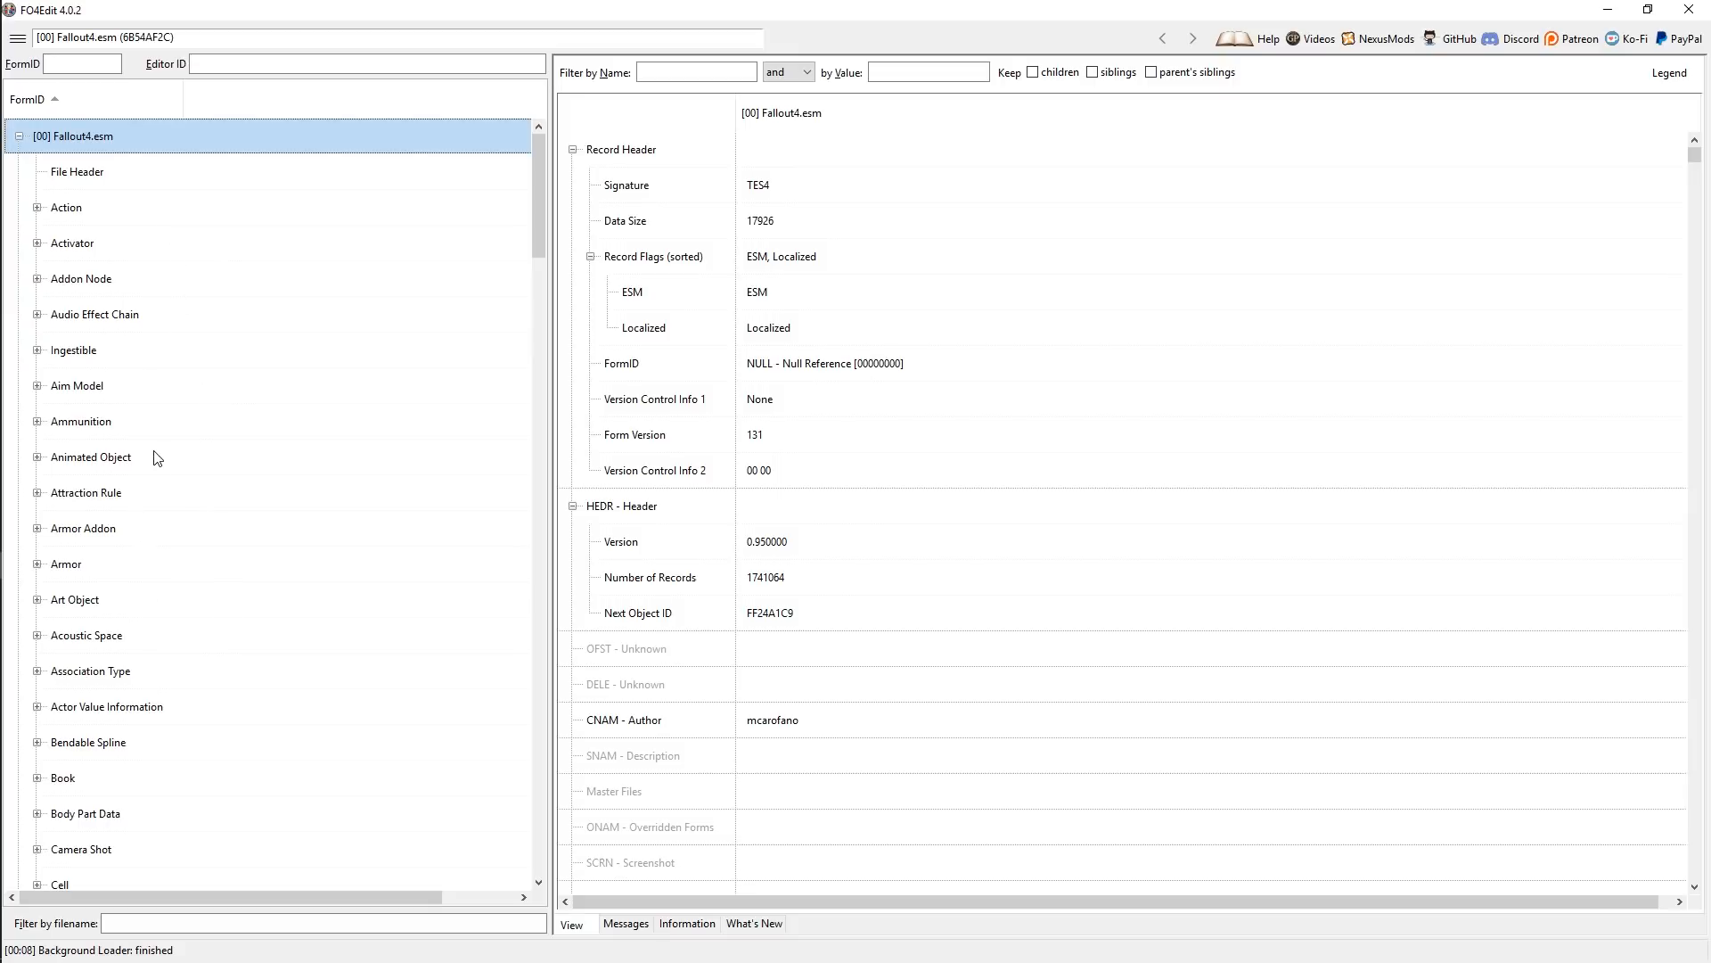
scroll(157, 457, "down", 7)
scroll(157, 458, "down", 6)
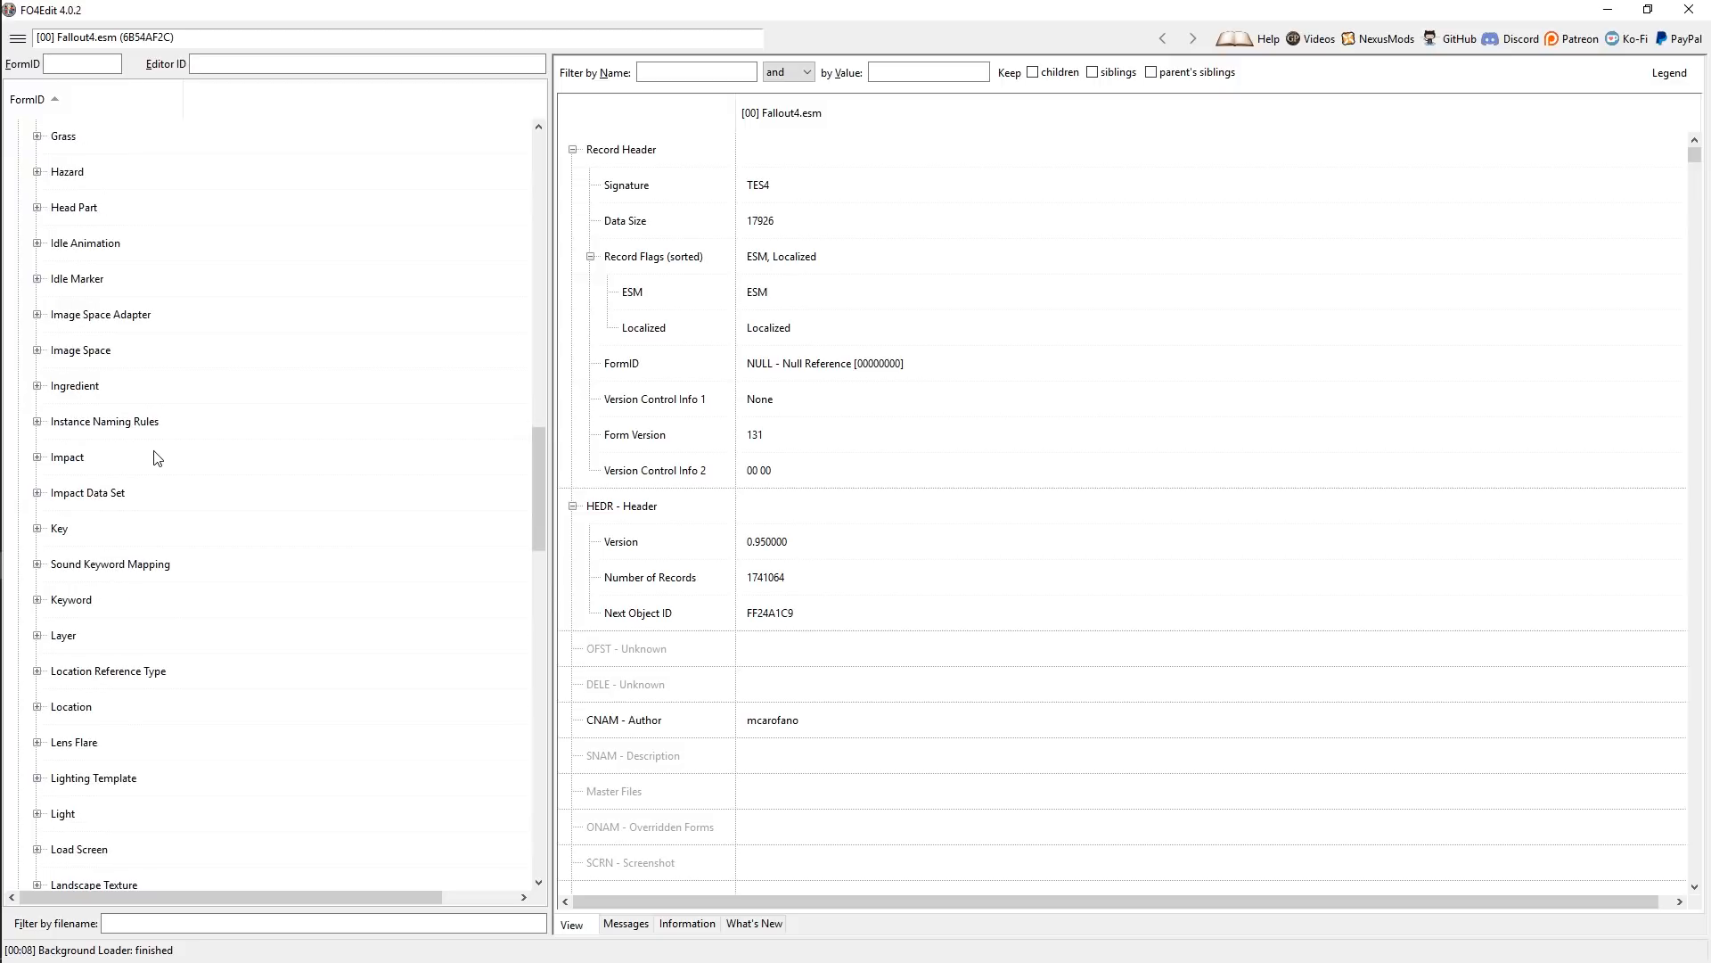
scroll(157, 459, "down", 4)
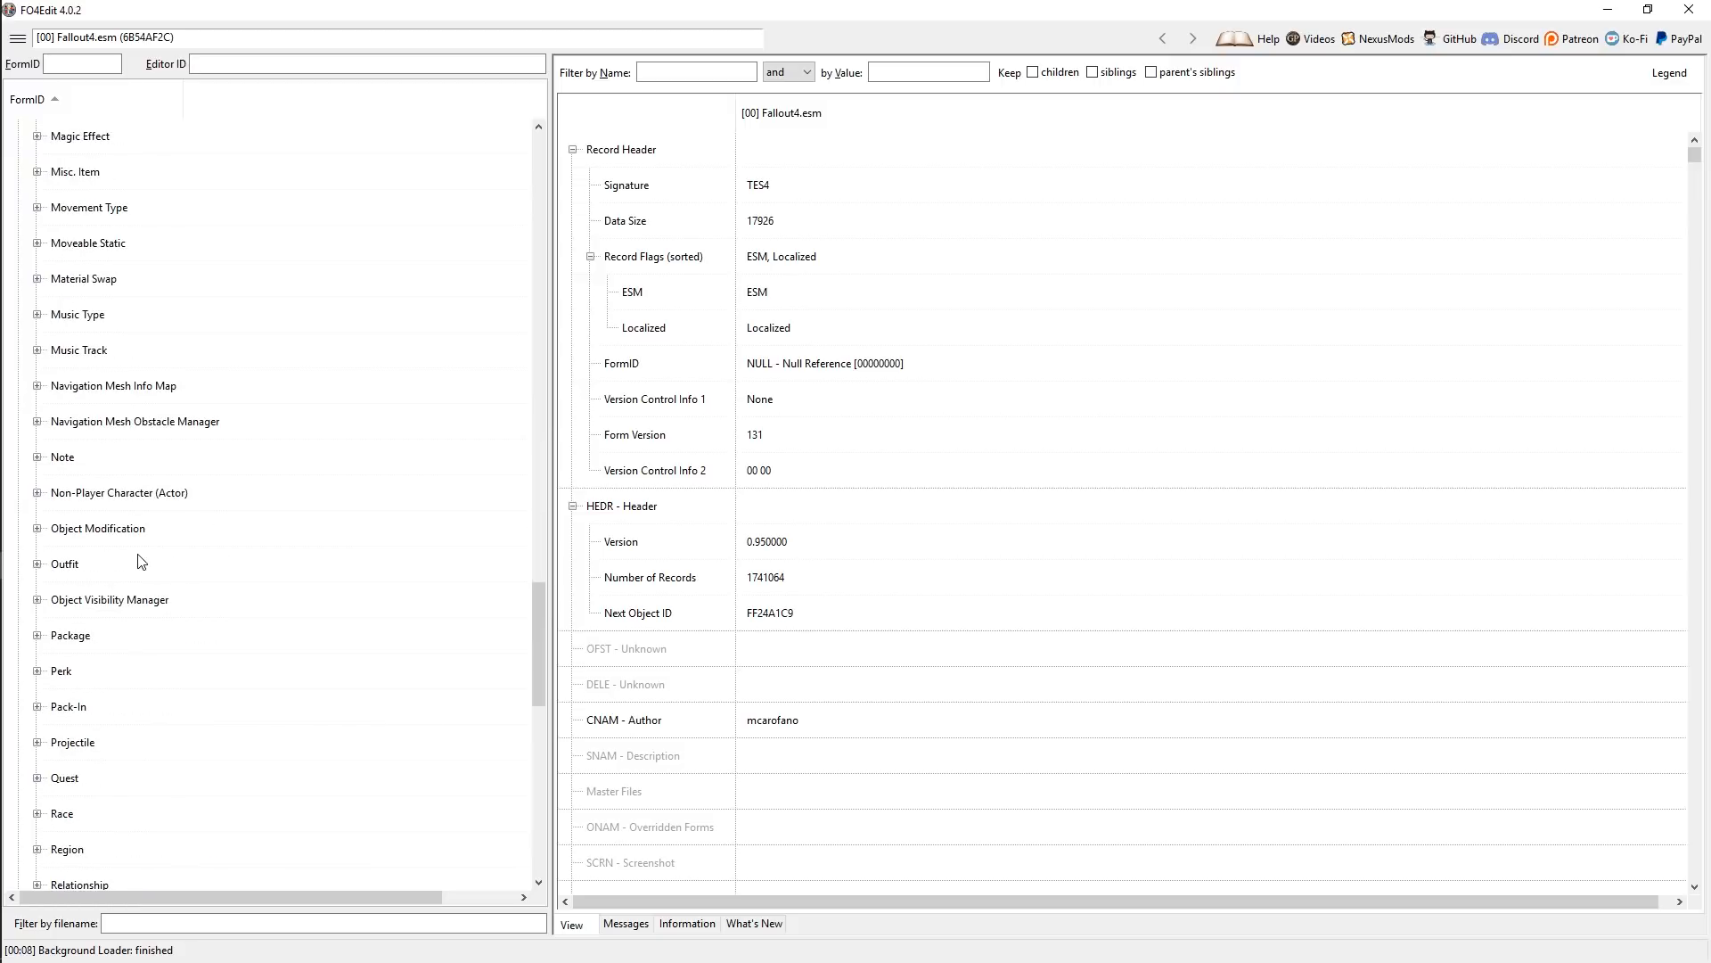
scroll(143, 562, "down", 1)
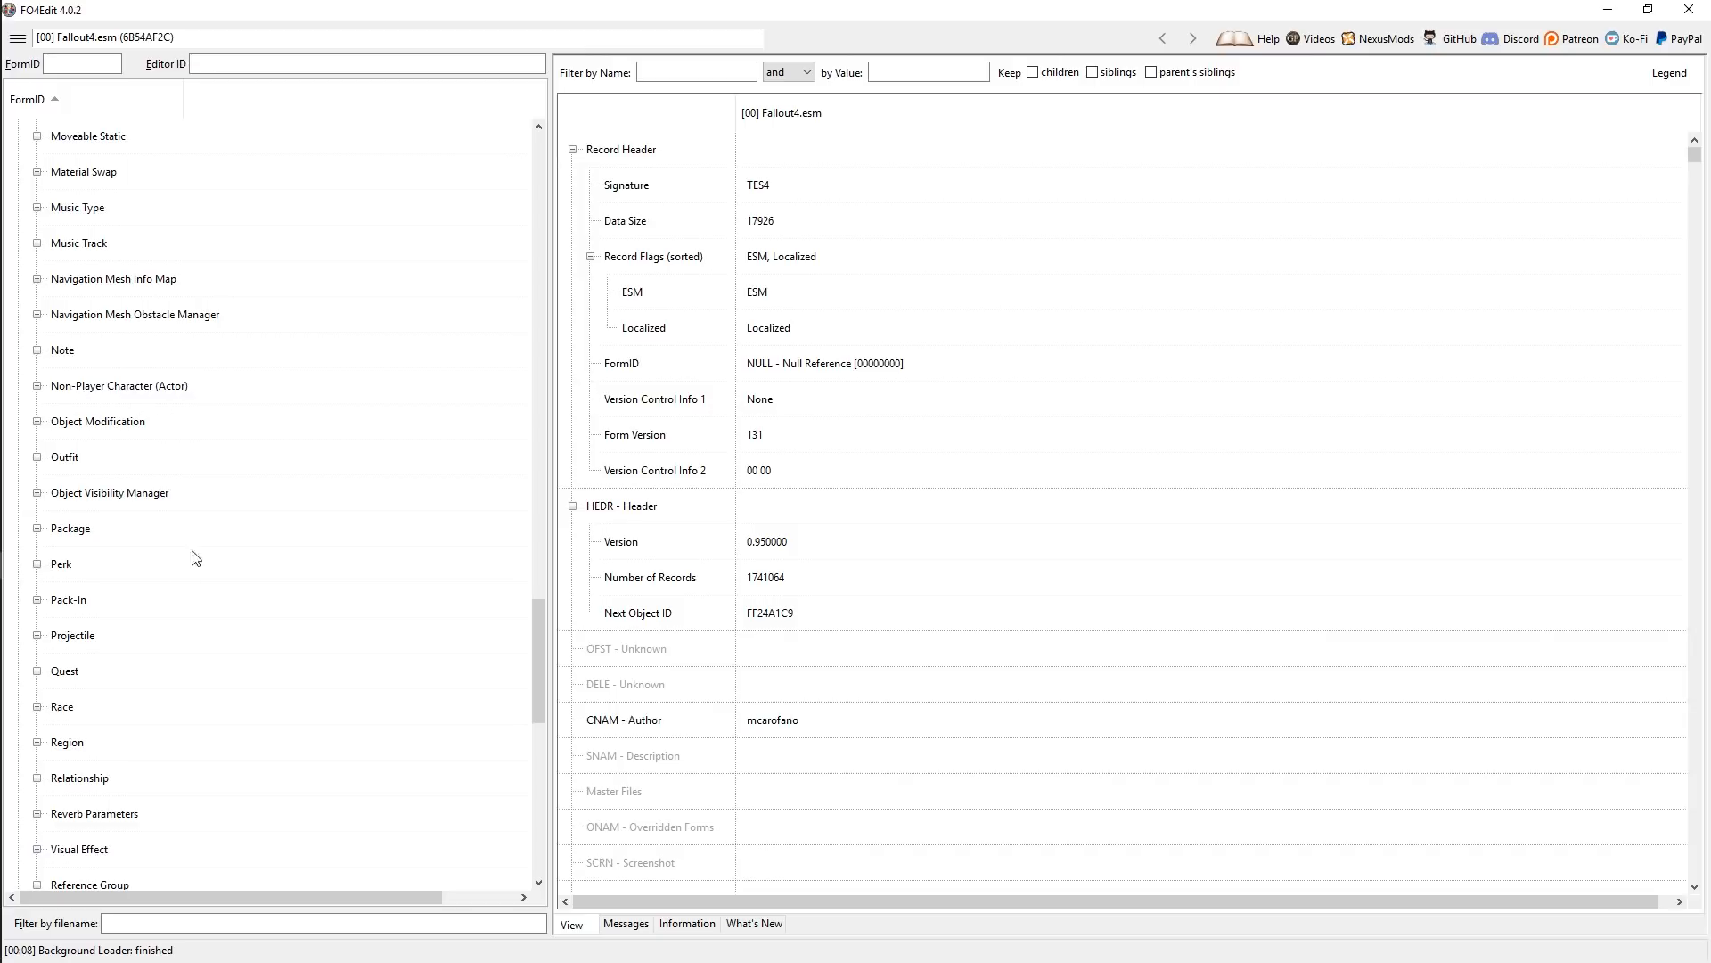
scroll(239, 709, "up", 9)
scroll(239, 708, "up", 19)
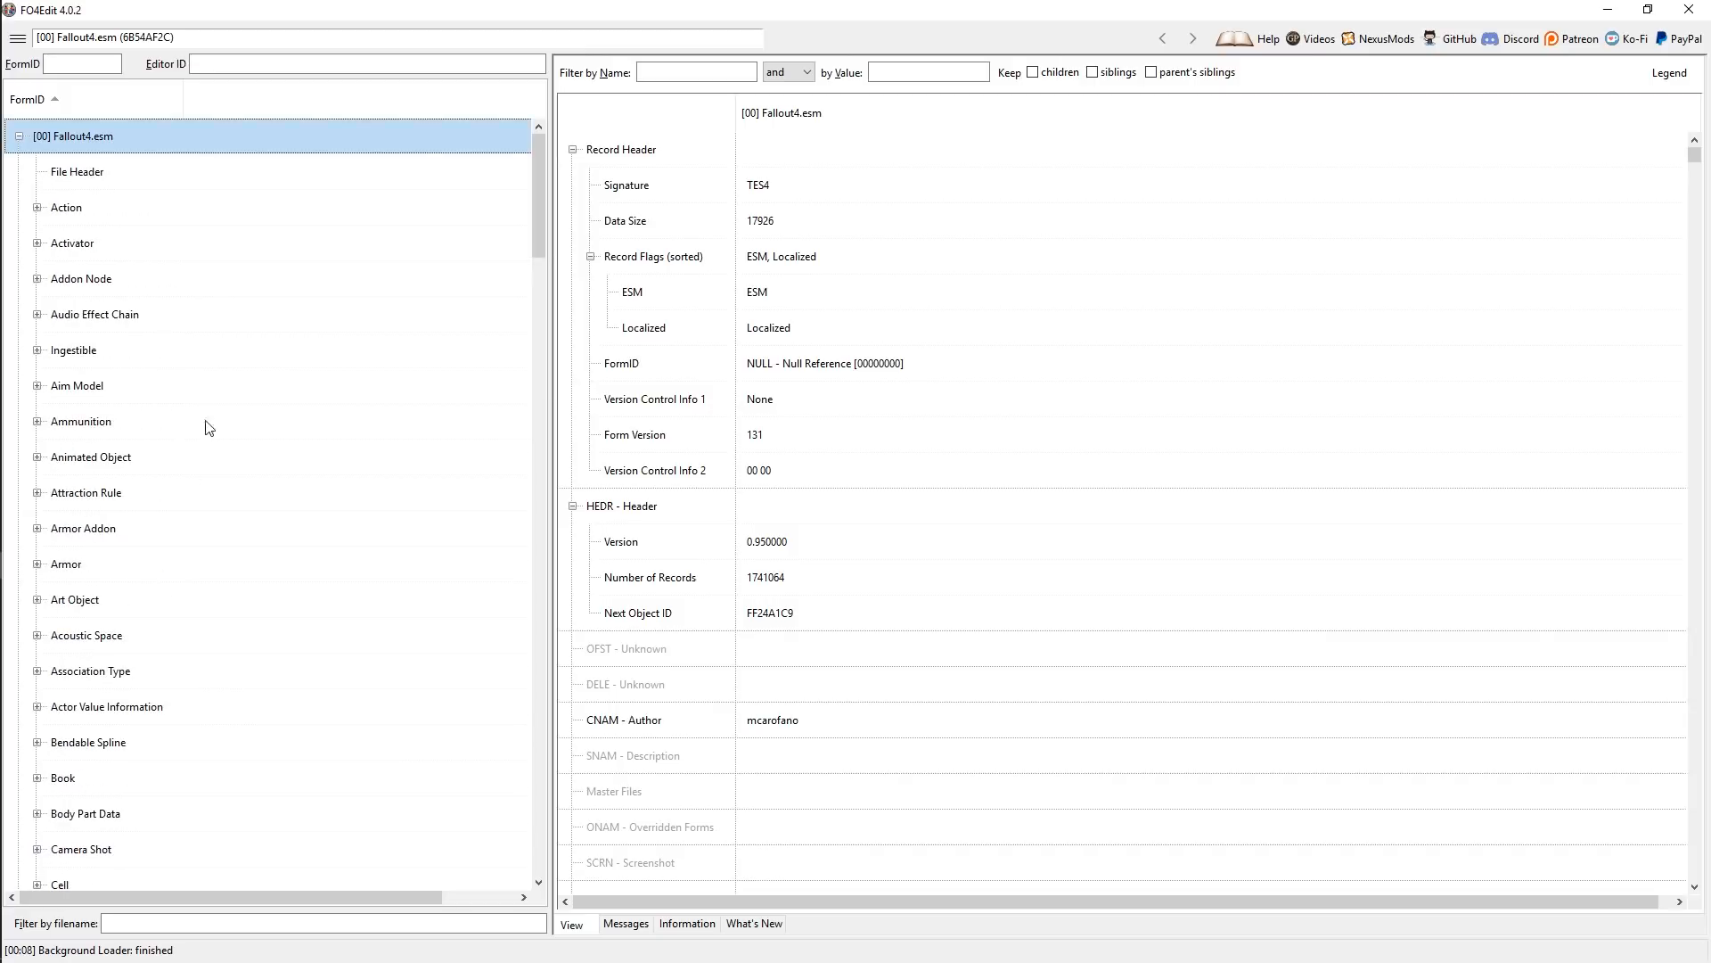
scroll(134, 344, "down", 18)
scroll(125, 478, "down", 18)
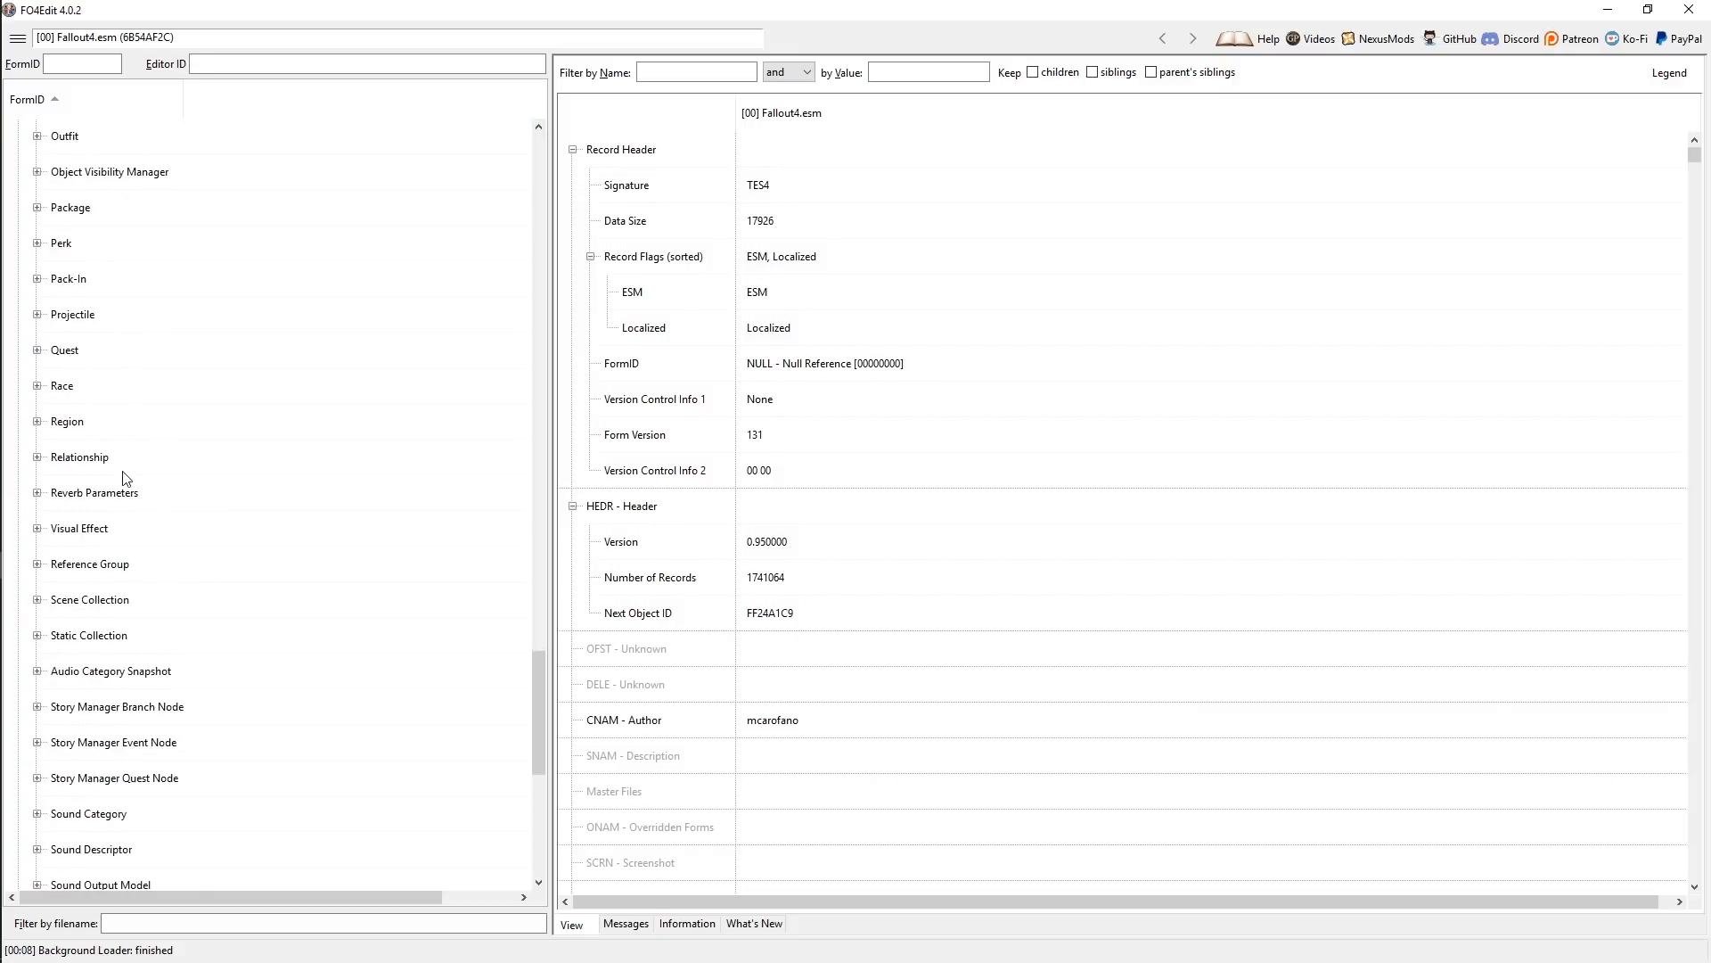
scroll(178, 578, "up", 18)
scroll(177, 578, "up", 19)
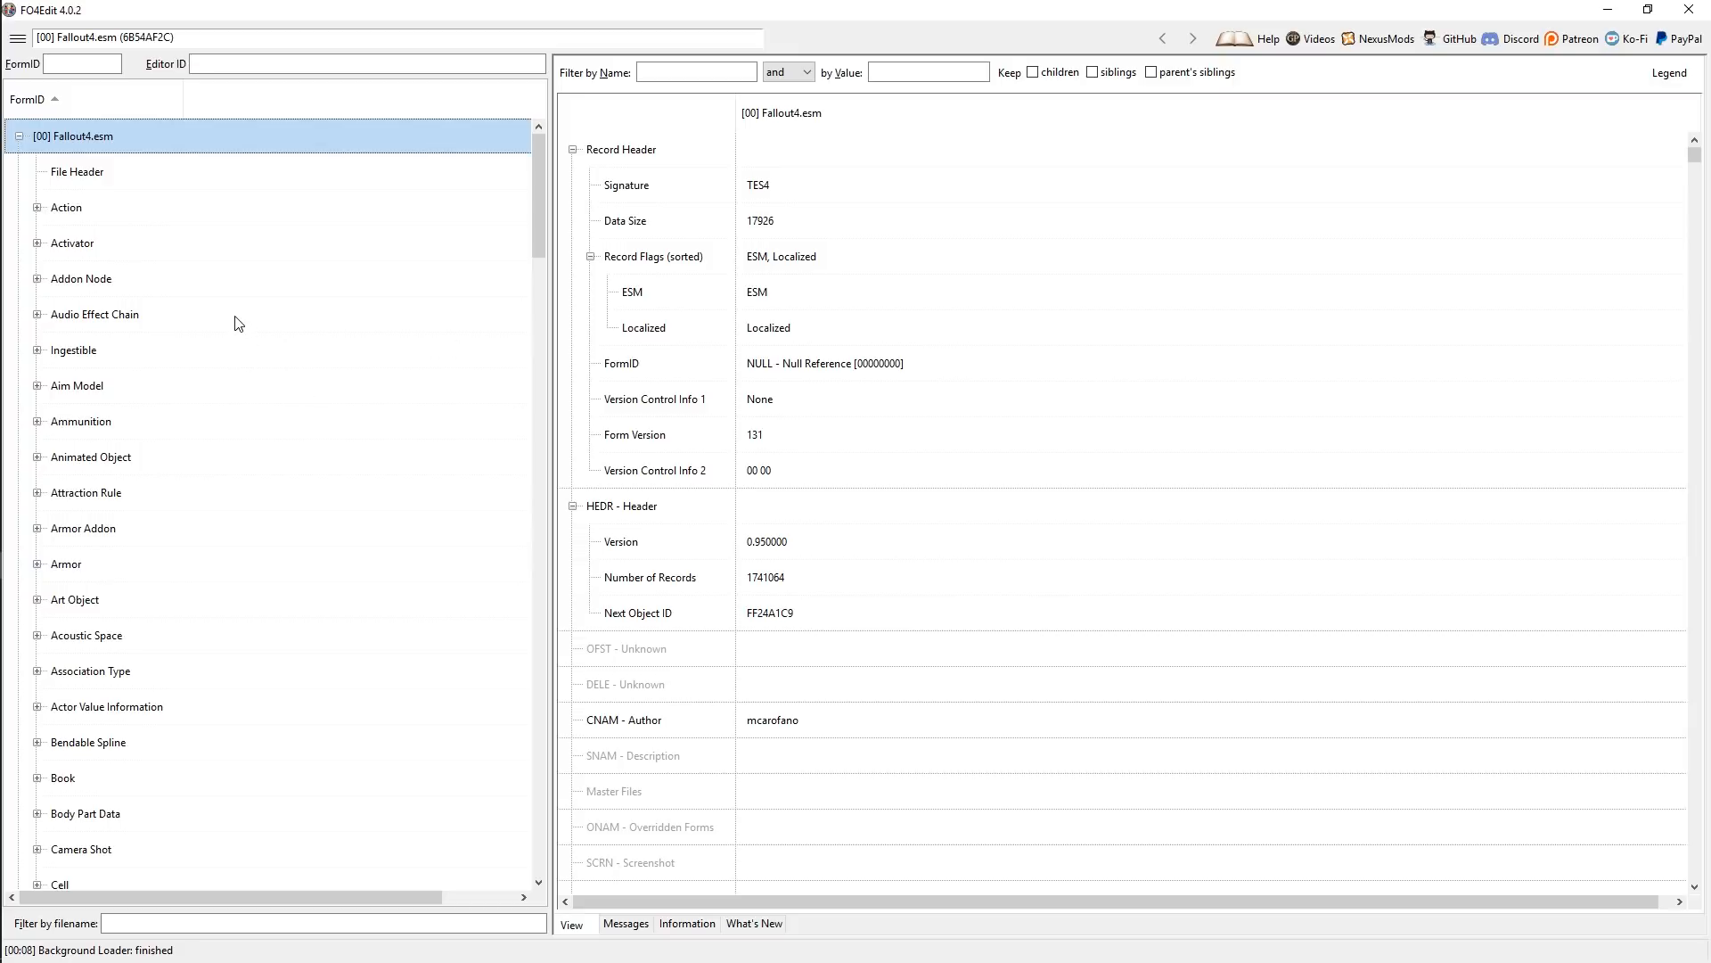
- Expand the Non-Player Character (Actor) group and show the Player record
left_click(75, 209)
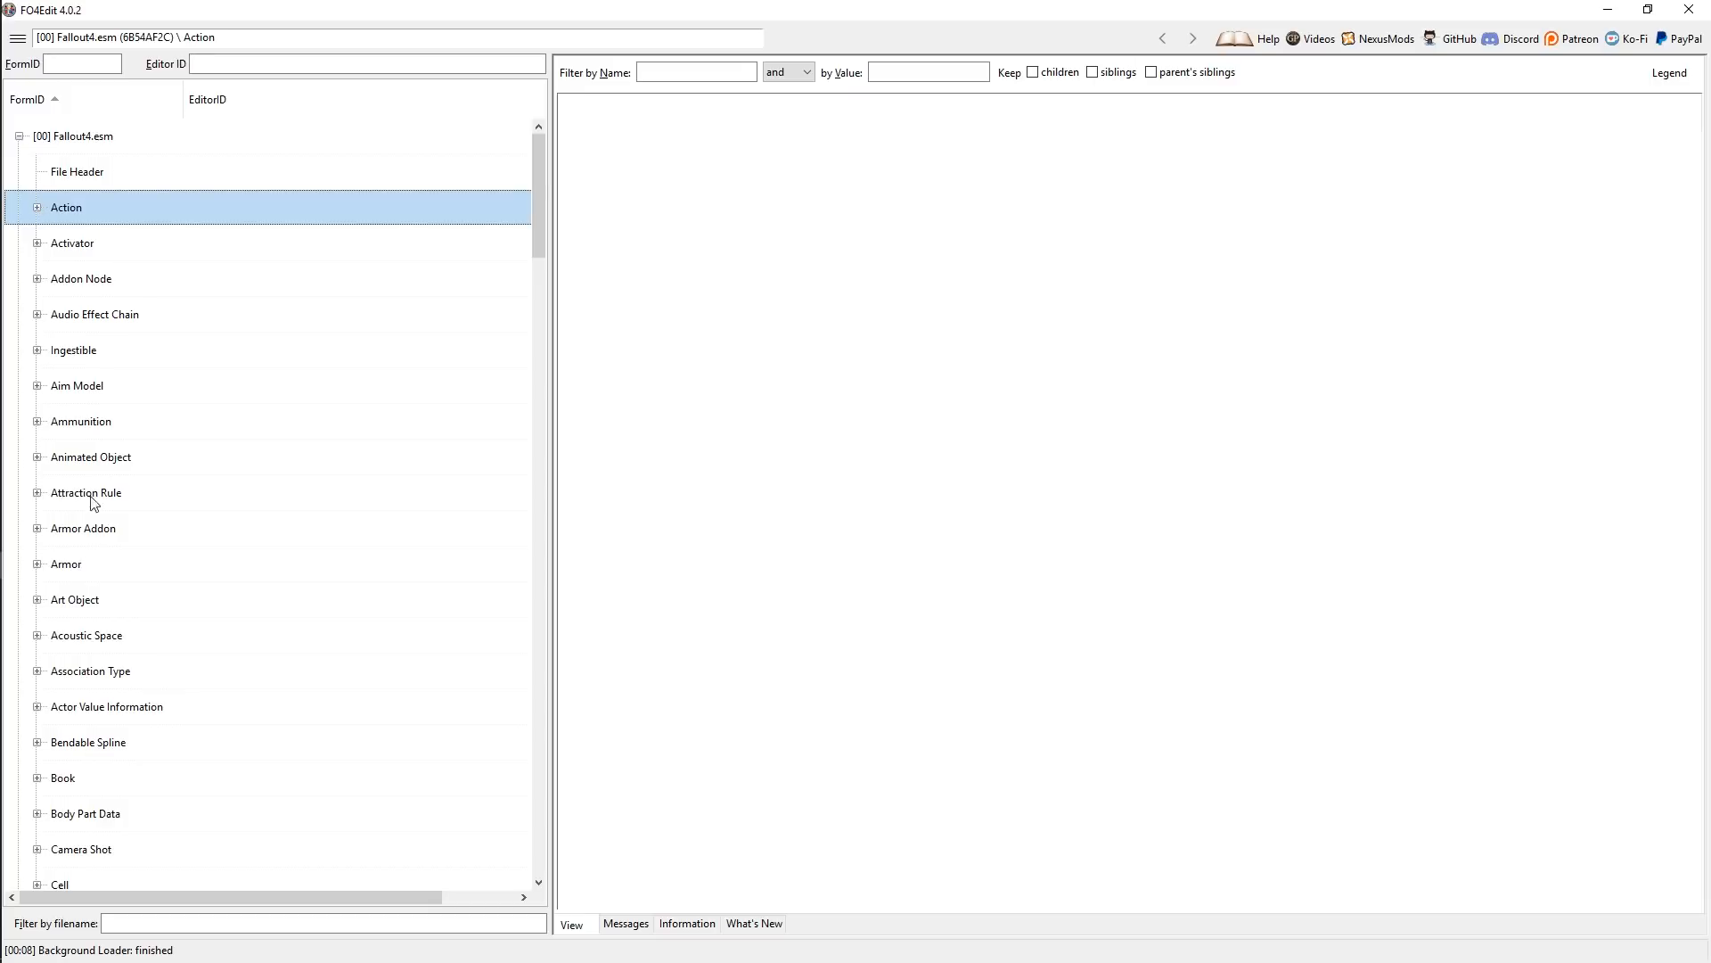
scroll(107, 428, "down", 4)
scroll(112, 452, "down", 7)
scroll(112, 452, "down", 9)
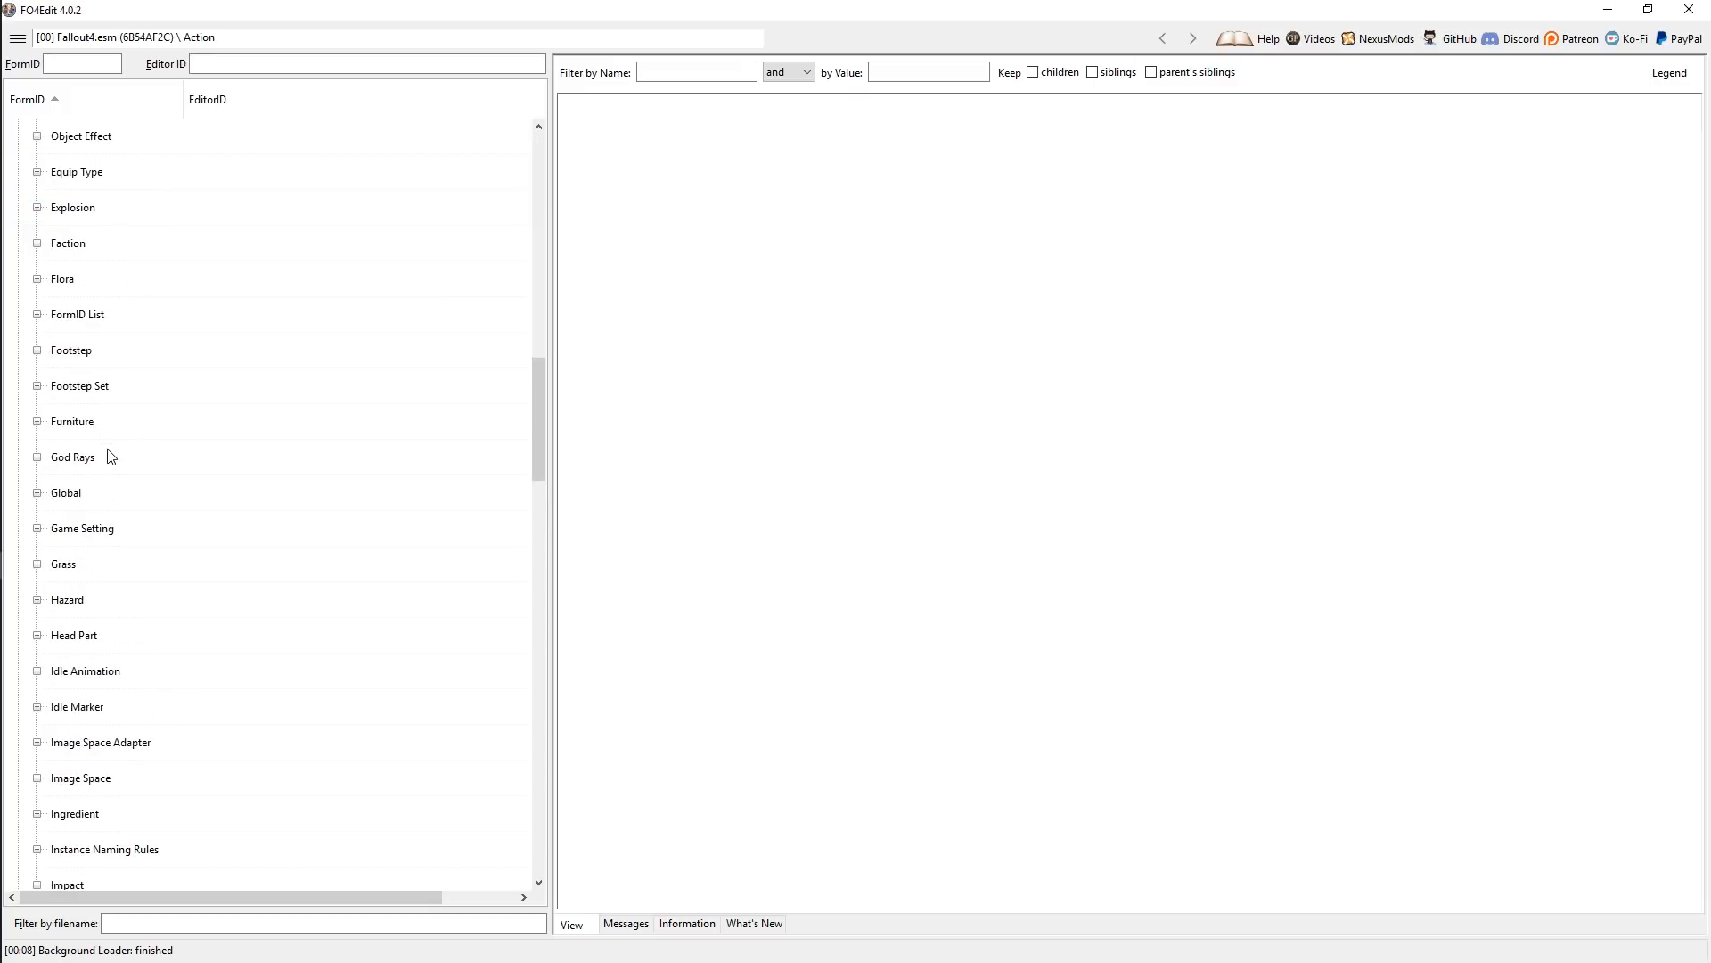
scroll(104, 673, "down", 1)
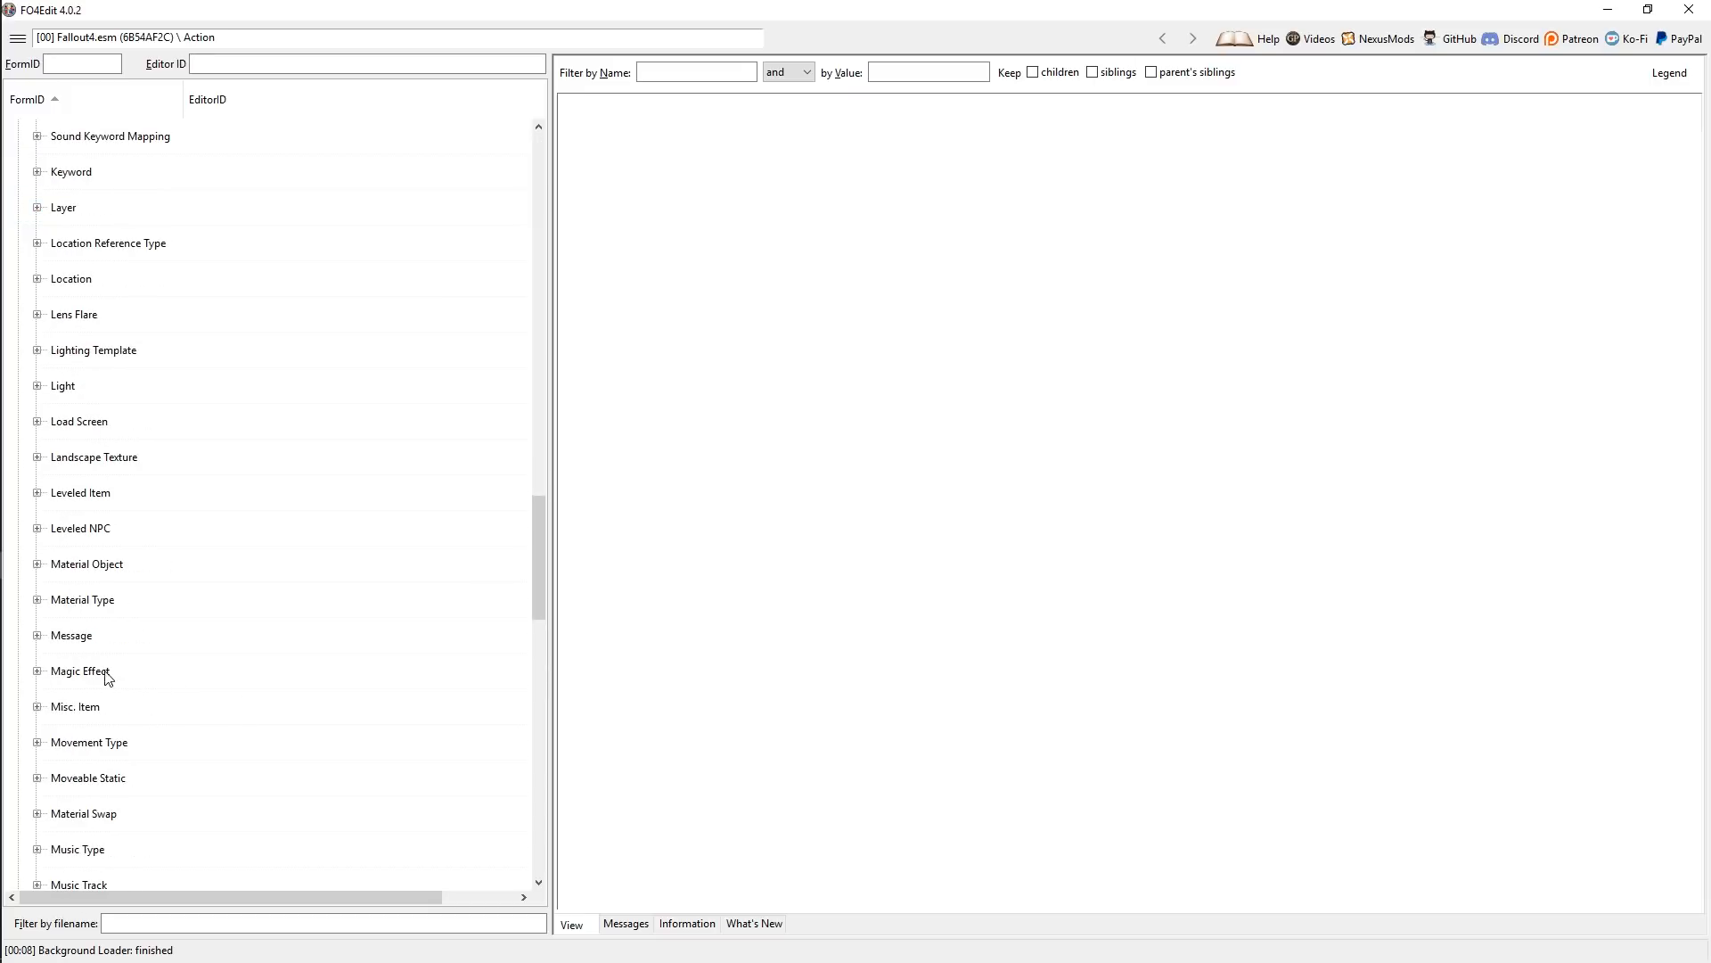
scroll(106, 603, "down", 3)
scroll(107, 608, "down", 1)
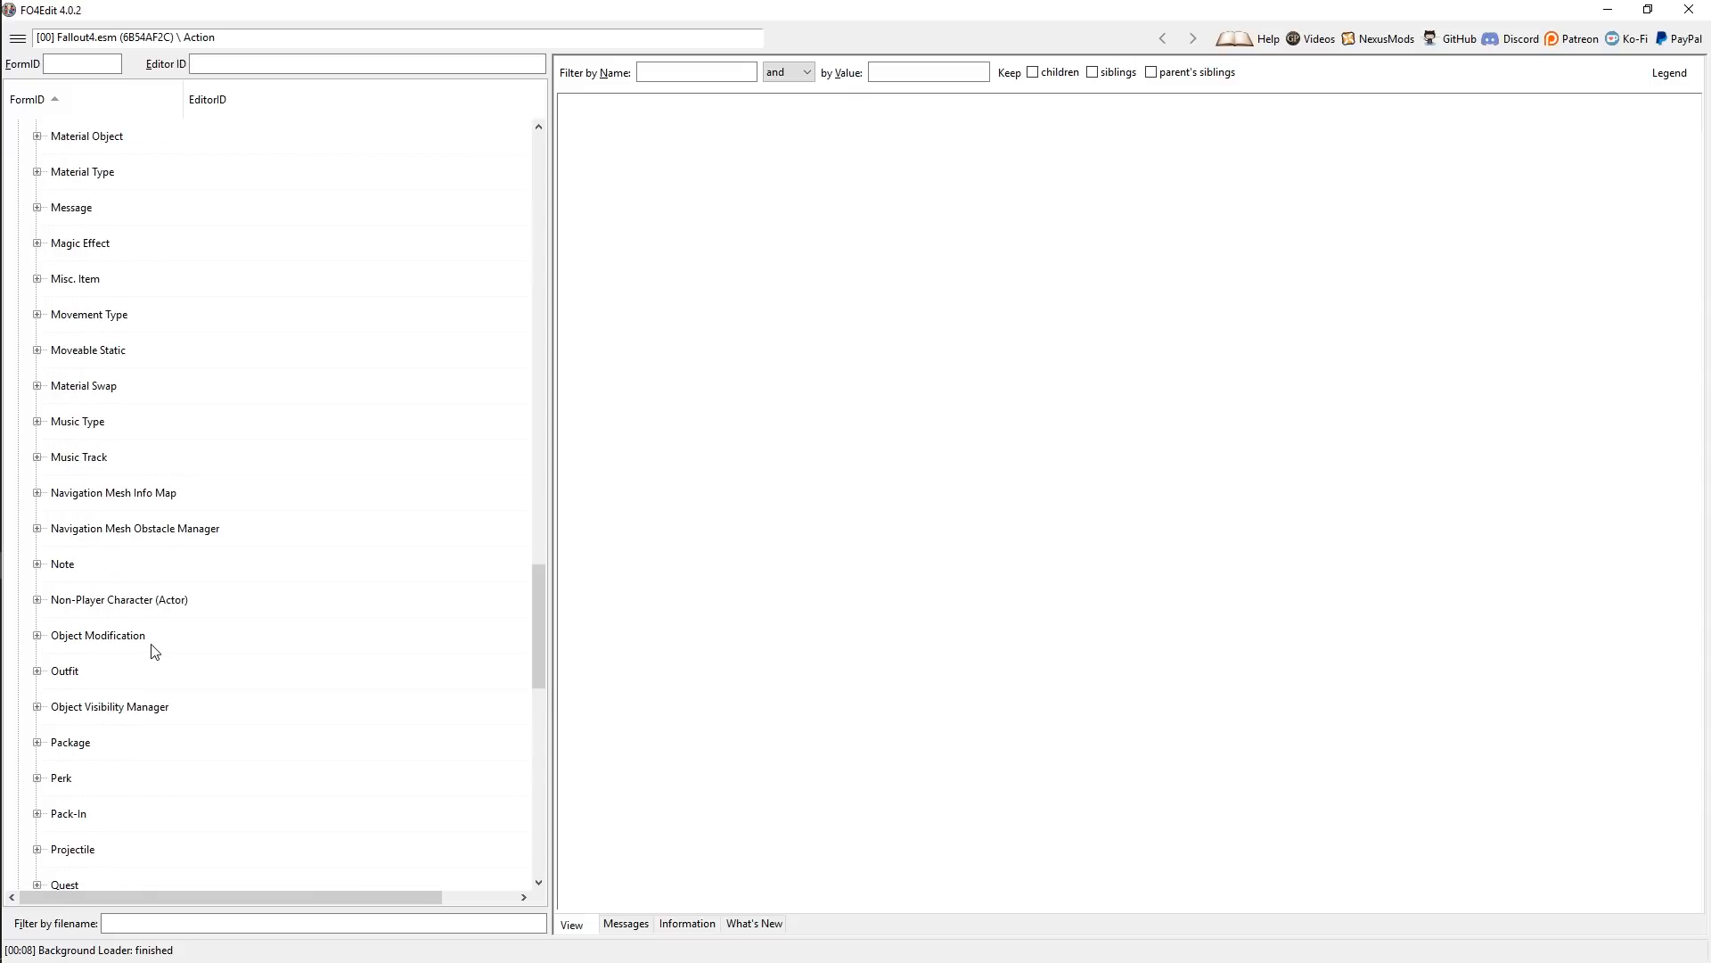
left_click(77, 606)
left_click(38, 600)
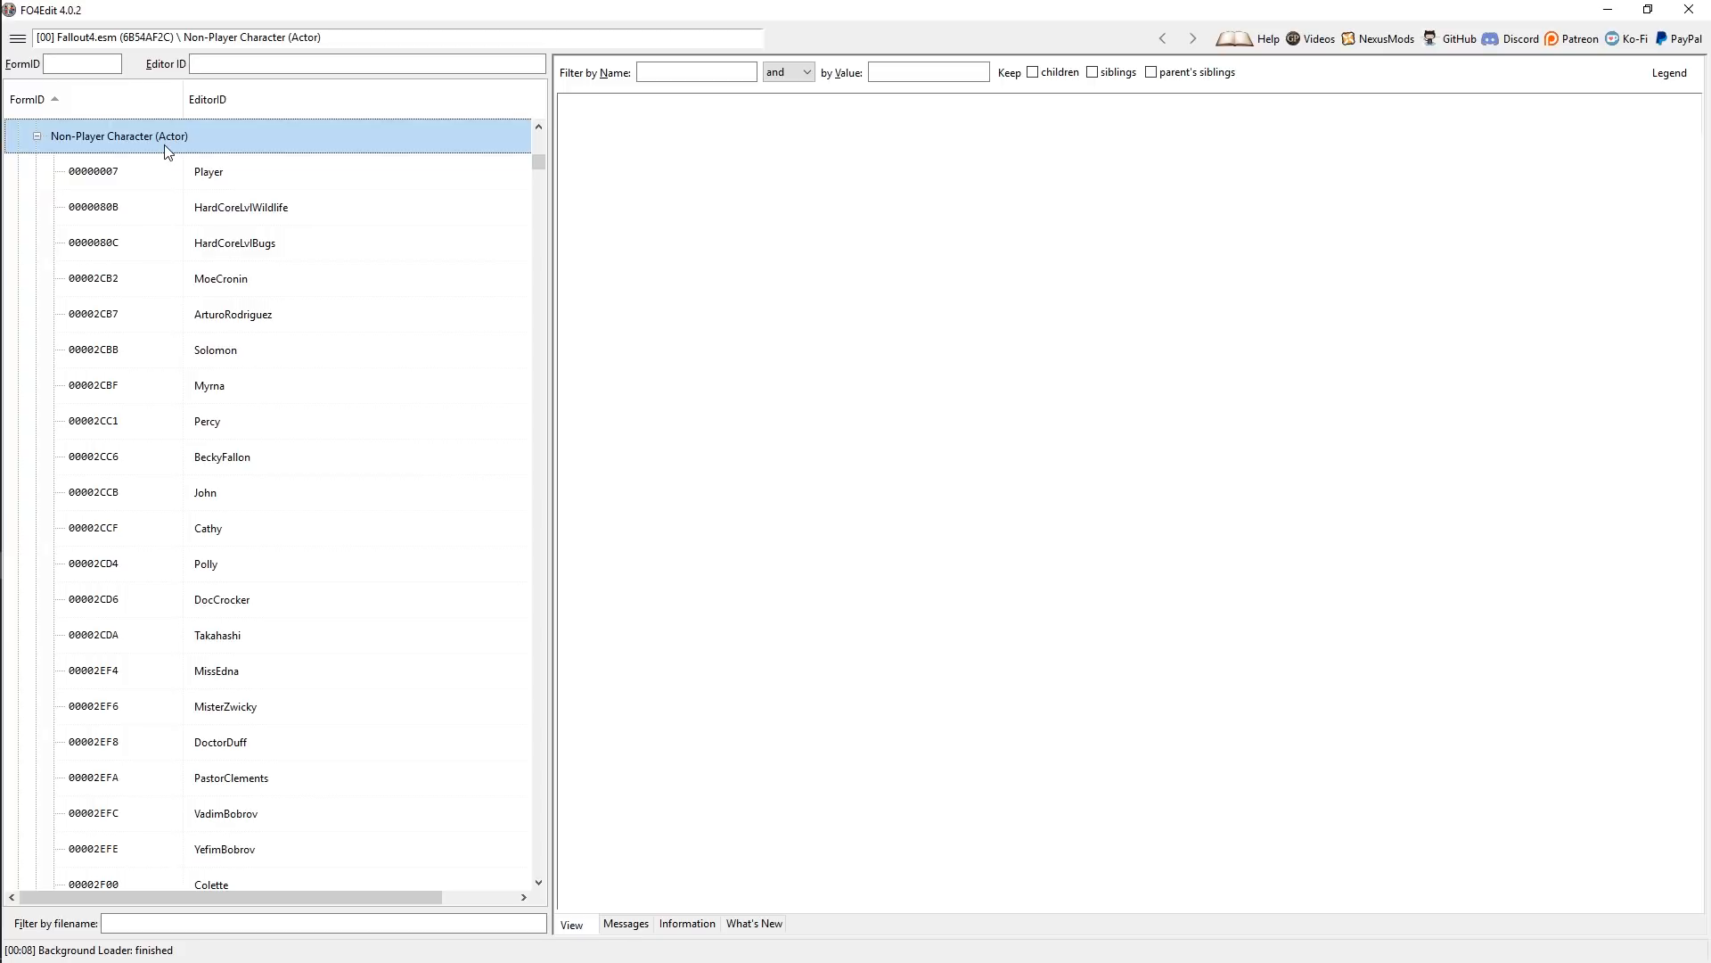
left_click(111, 172)
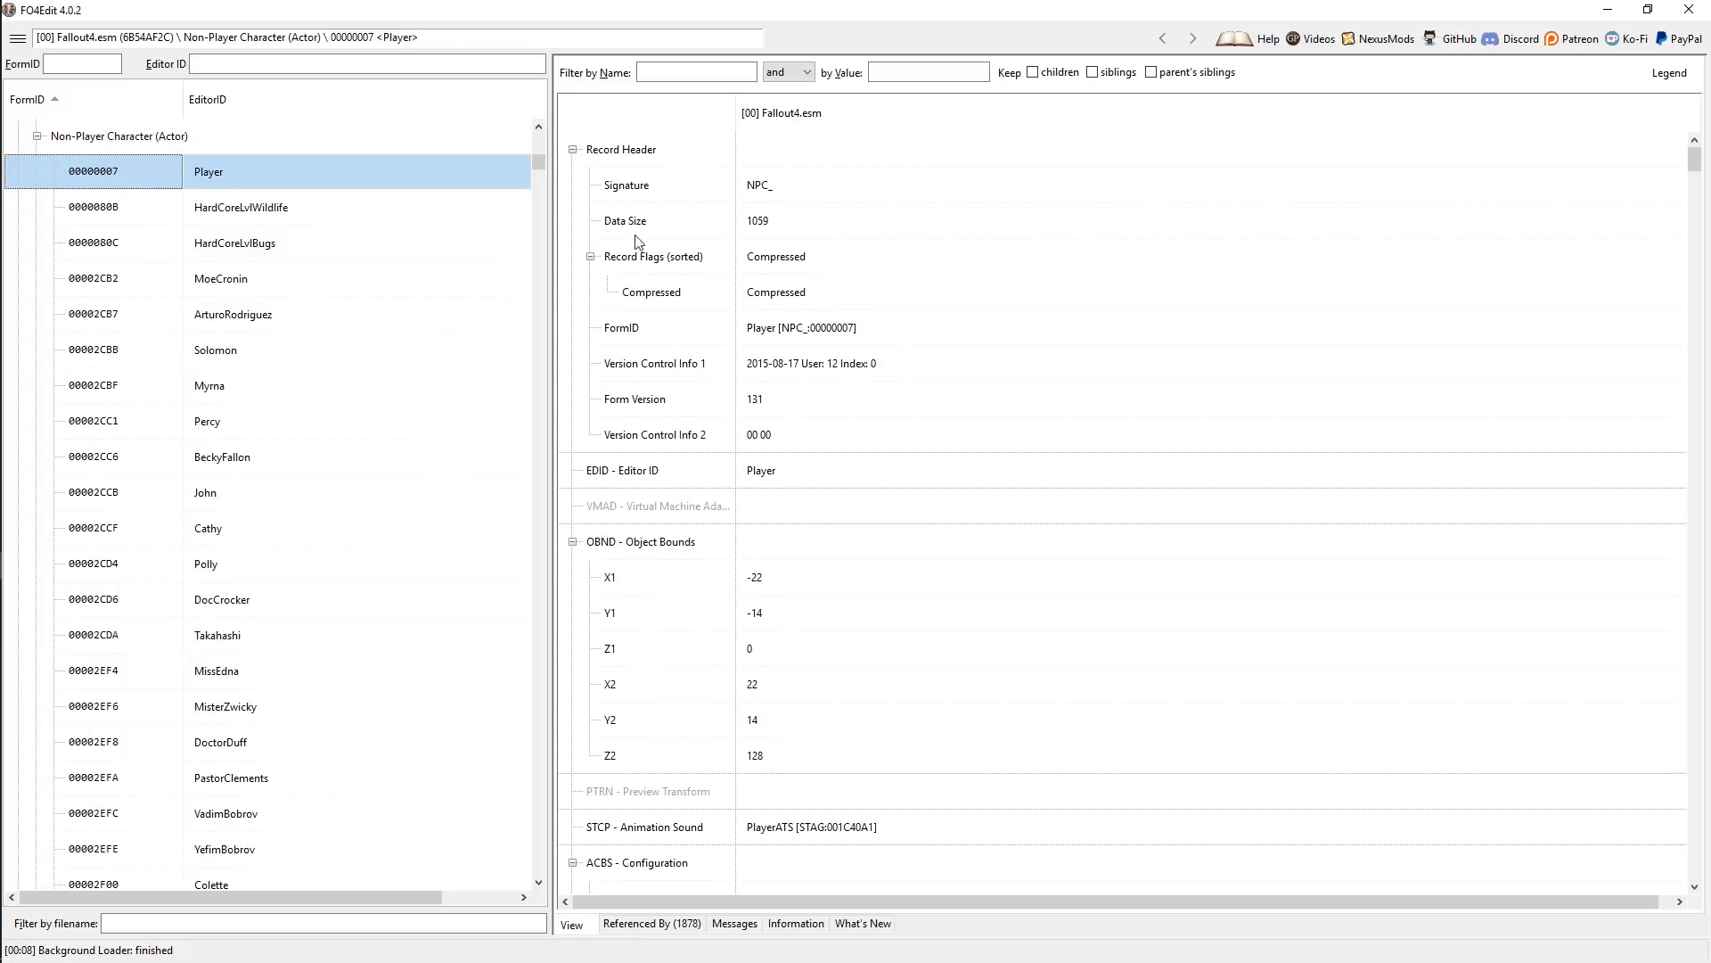
- Collapse the Non-Player Character (Actor) group and return to the start of the Fallout4.esm record groups
scroll(112, 372, "up", 2)
left_click(37, 351)
scroll(159, 627, "up", 20)
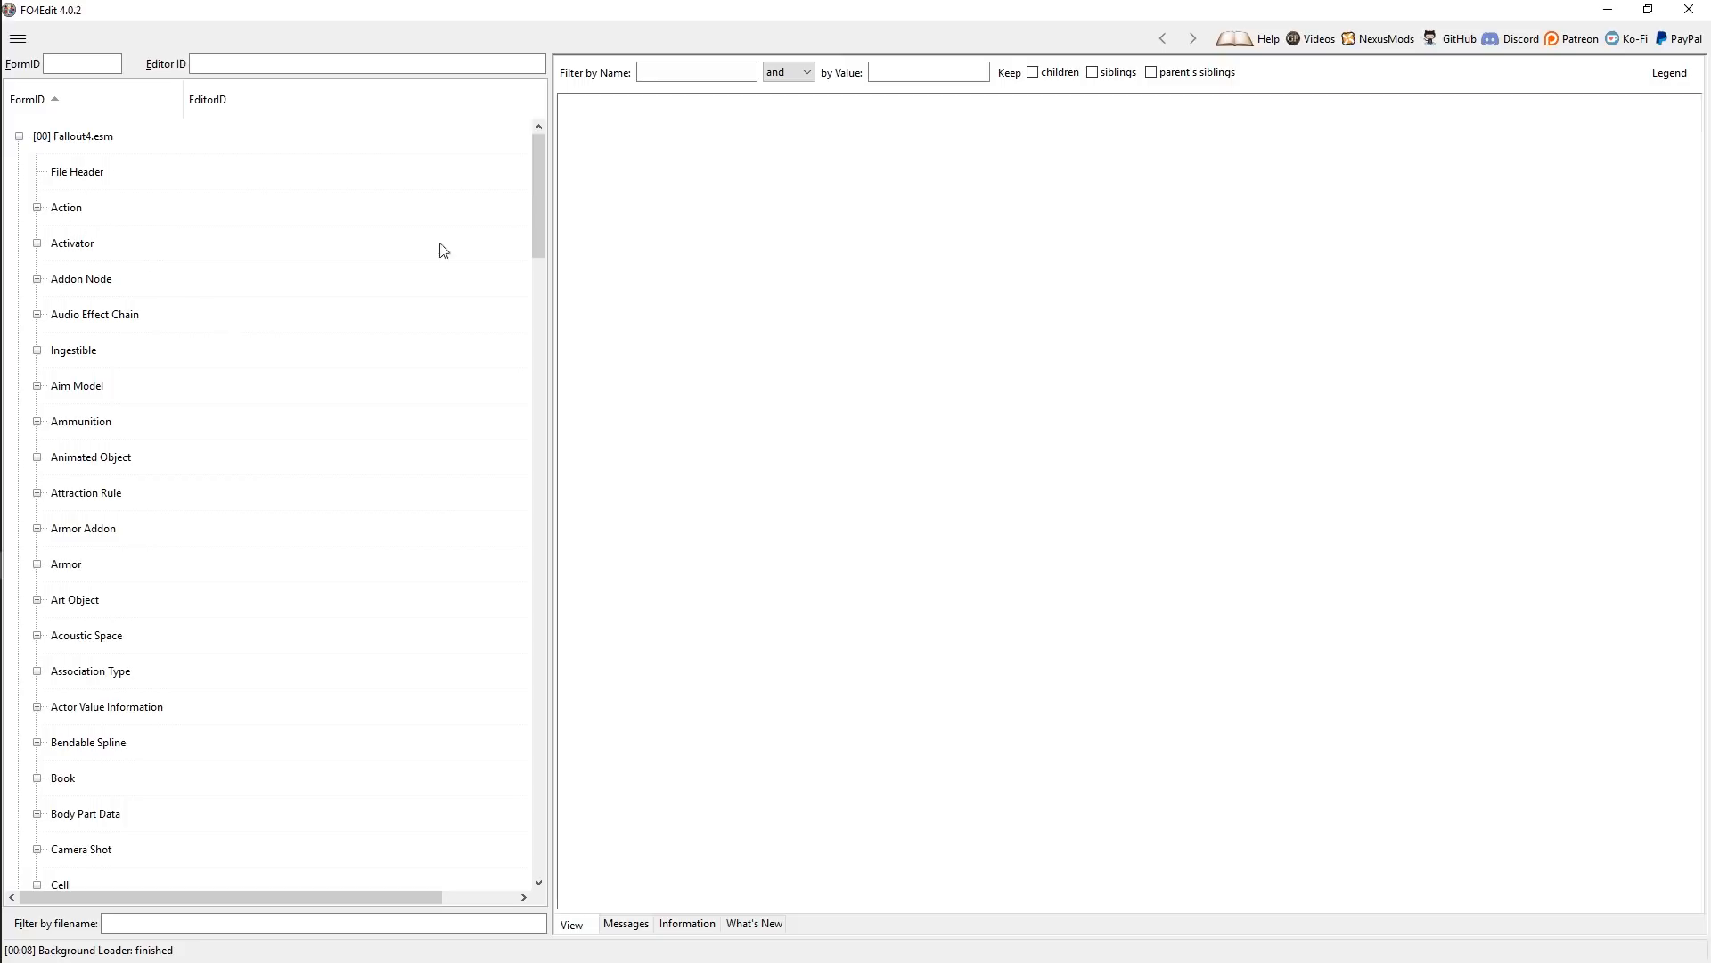
- Expand the Action group to view its records, and collapse it again
left_click(66, 210)
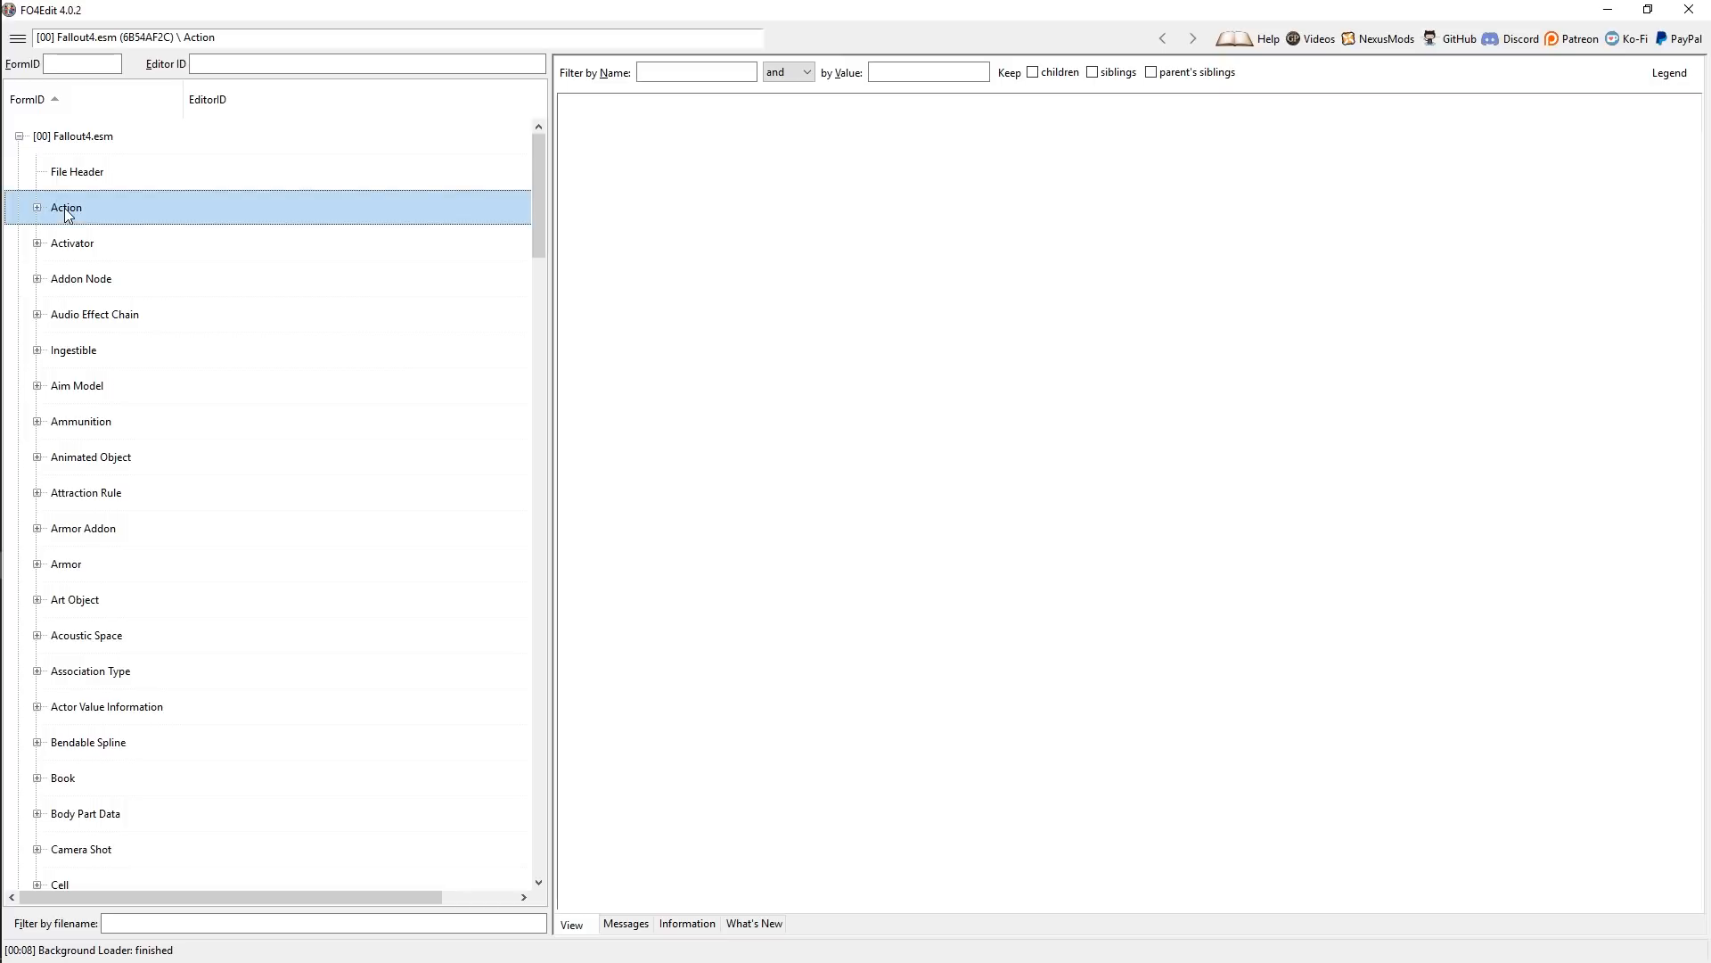
left_click(37, 208)
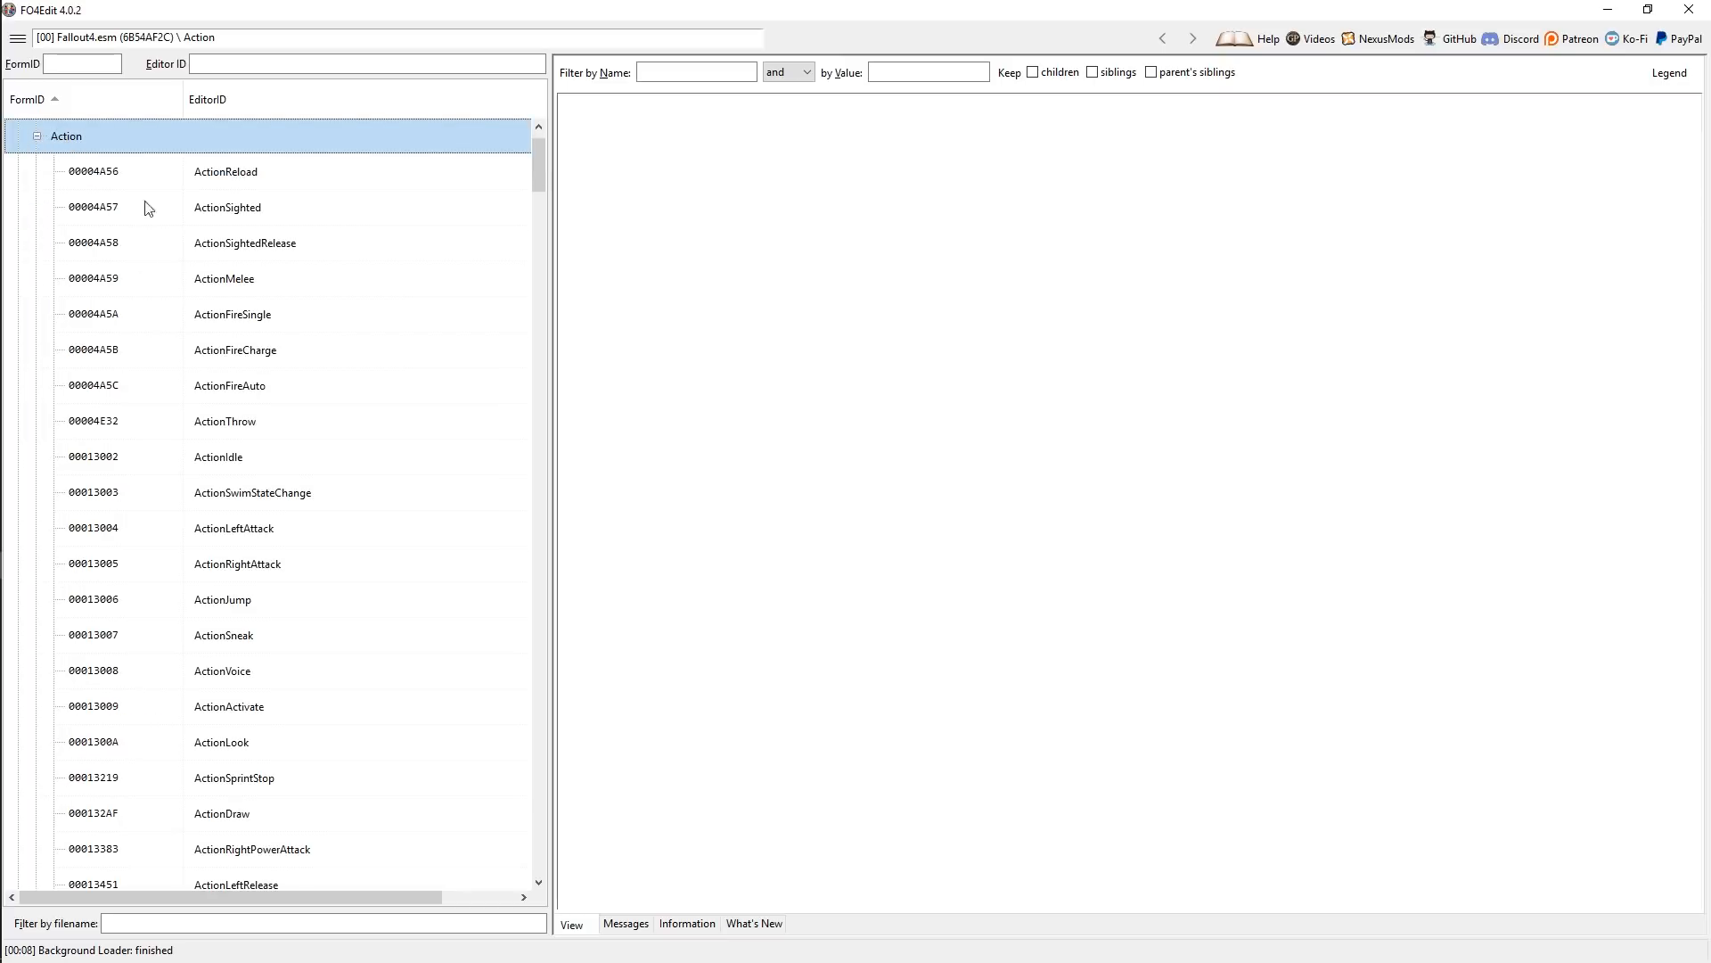
scroll(174, 441, "down", 2)
scroll(157, 455, "up", 3)
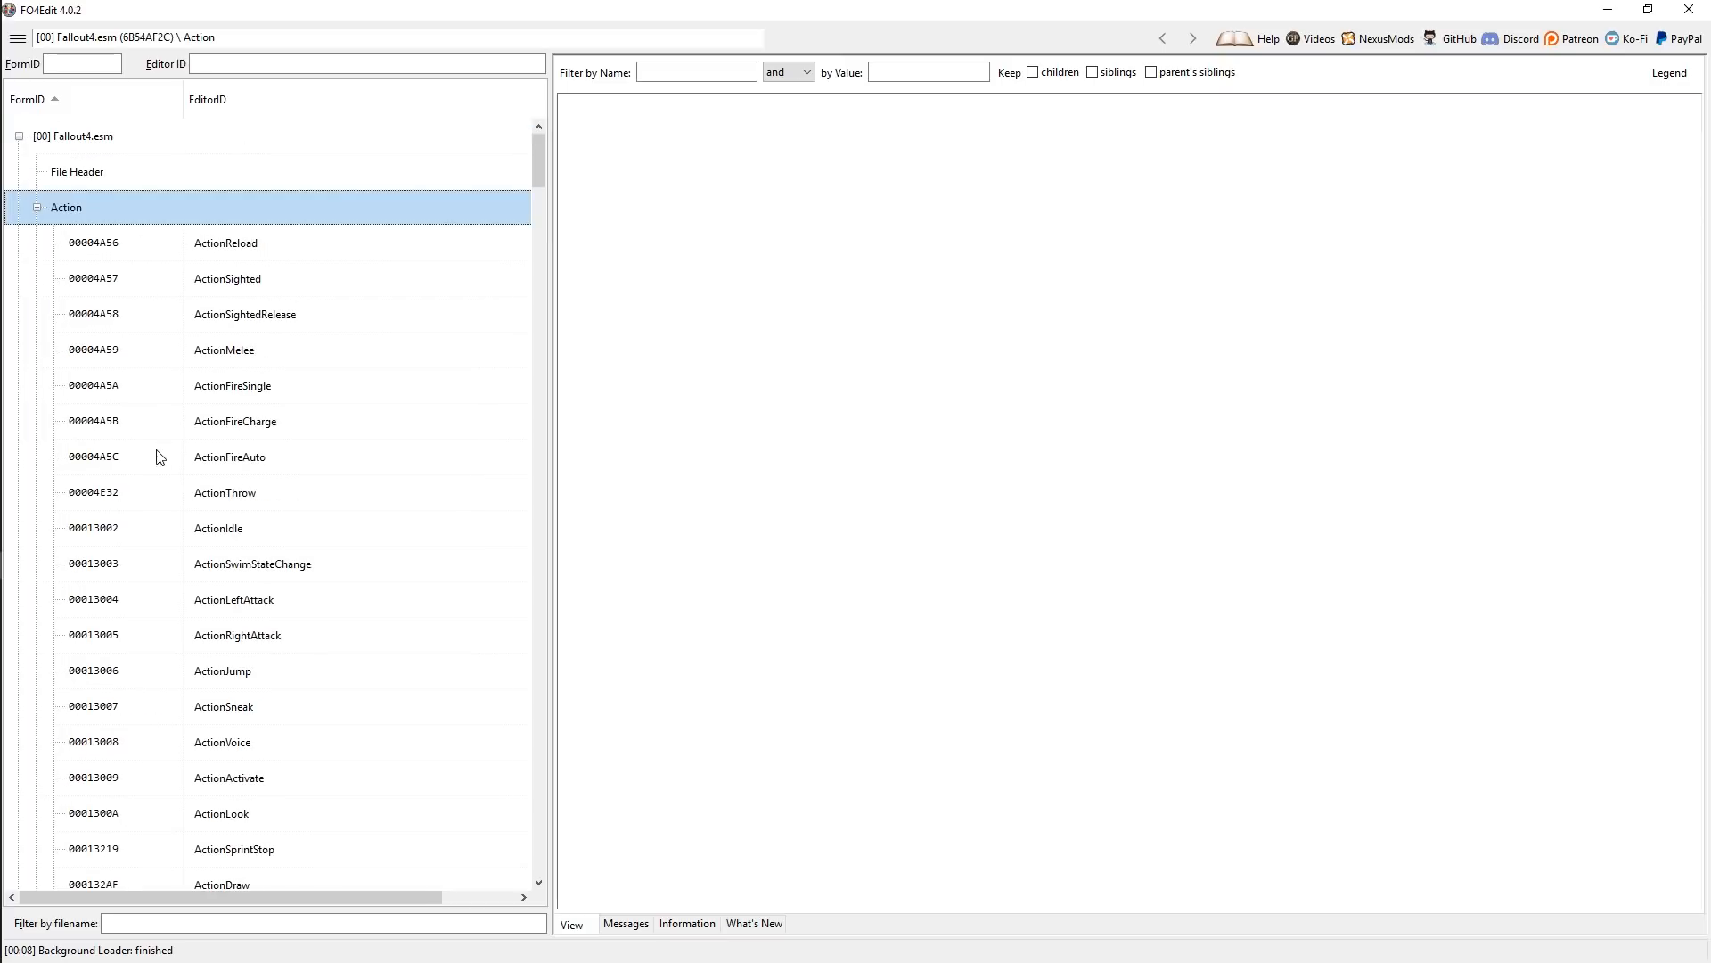
left_click(38, 207)
- Expand the Weapon group of Fallout4.esm to list its records
scroll(78, 521, "down", 10)
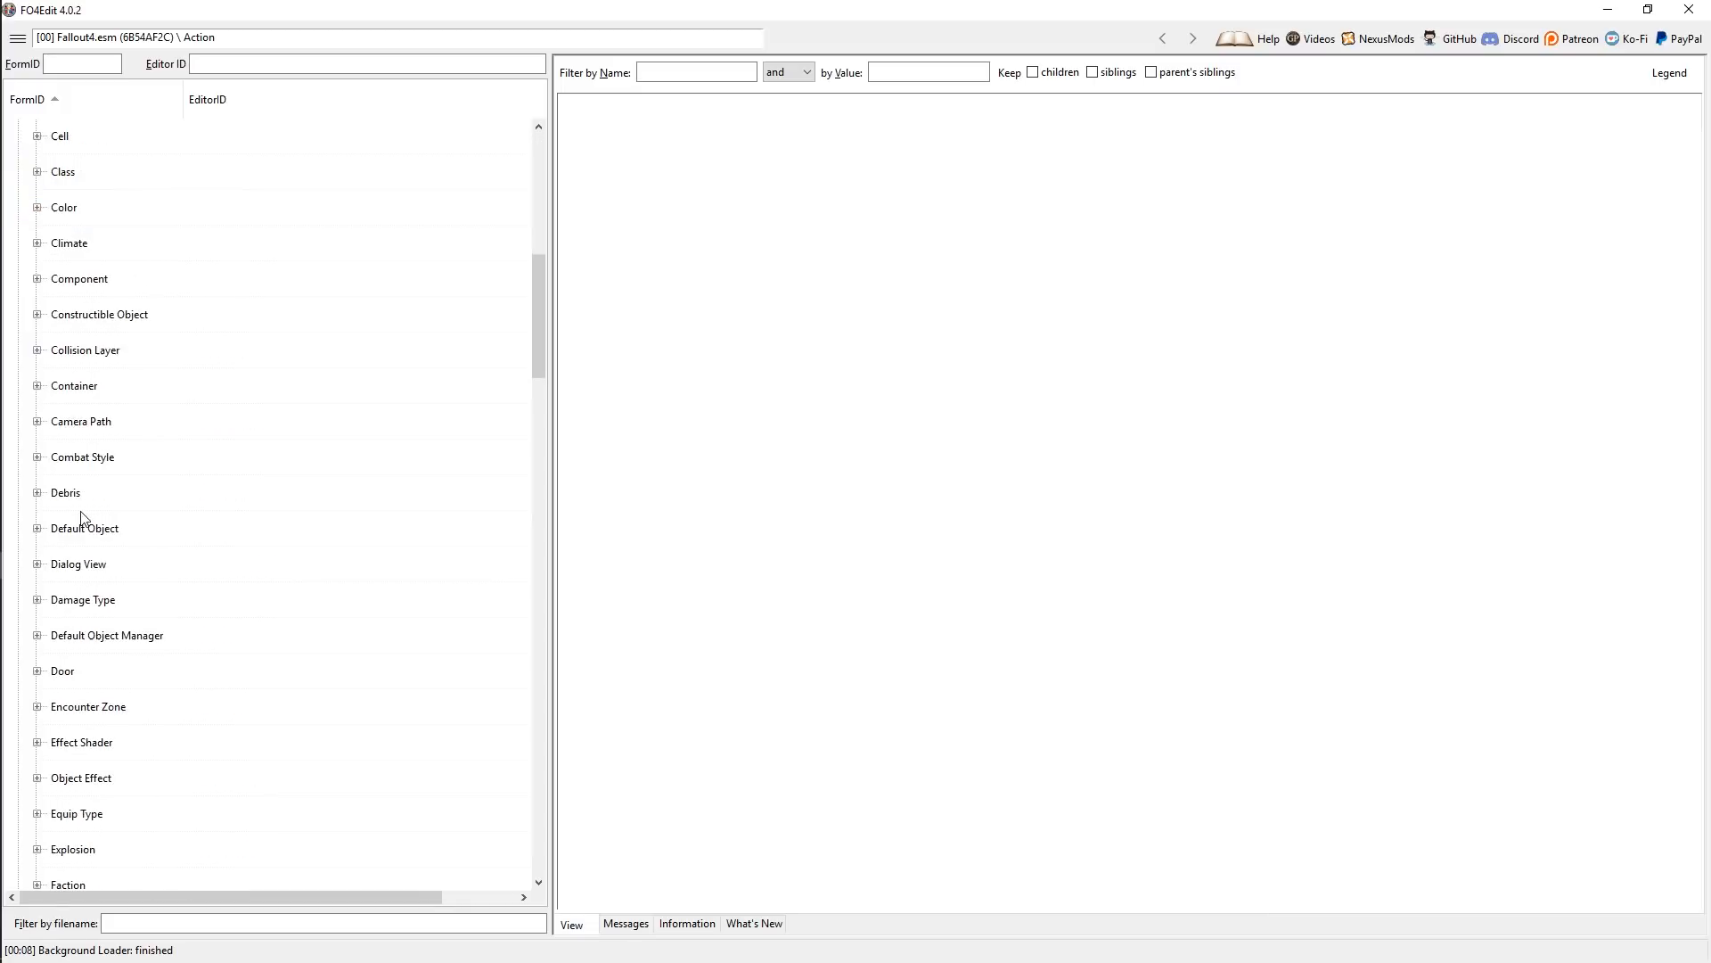
scroll(90, 517, "down", 20)
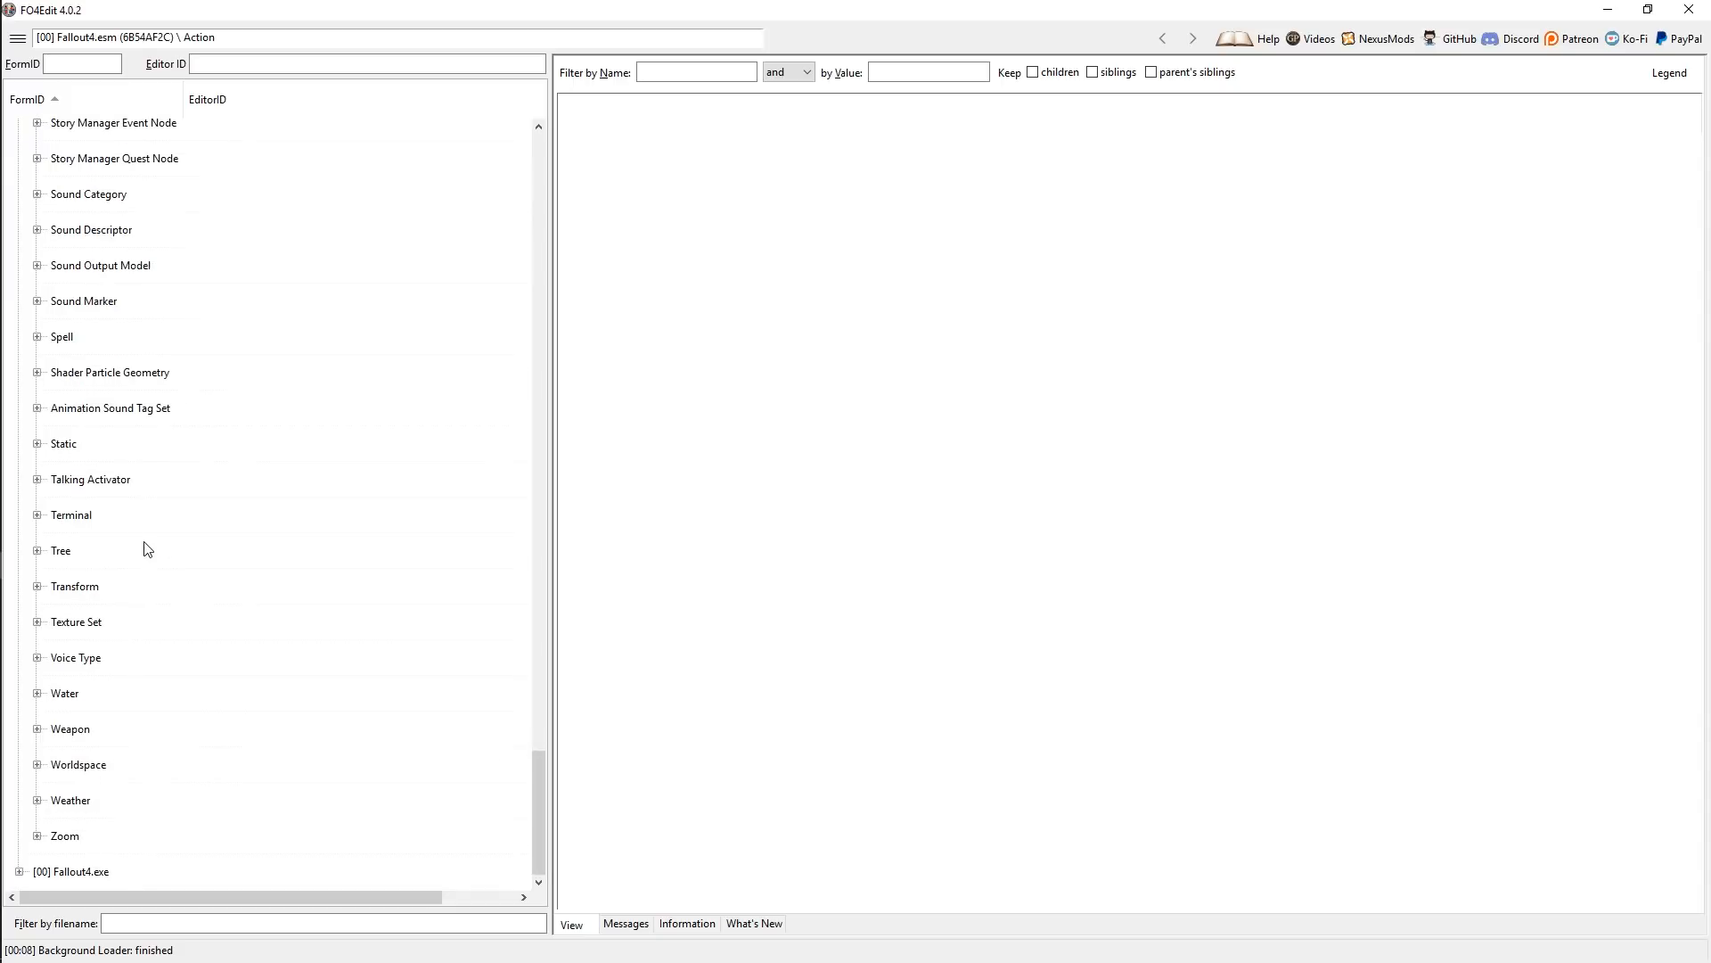
left_click(54, 734)
left_click(37, 730)
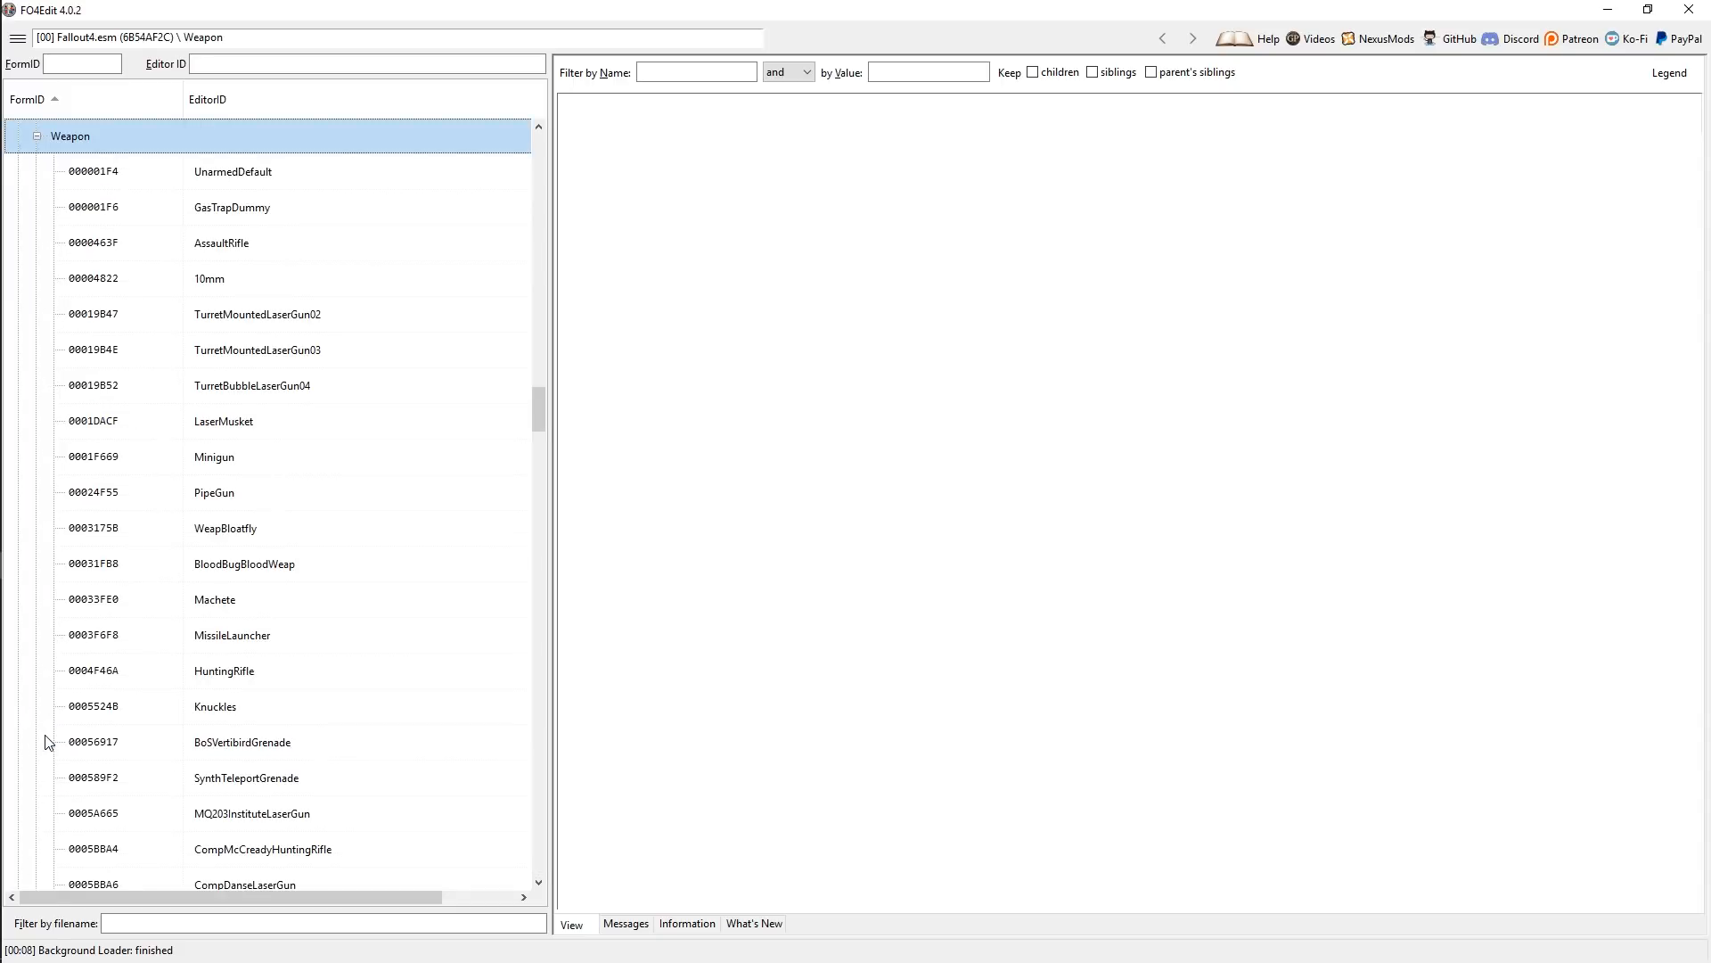
scroll(129, 432, "up", 2)
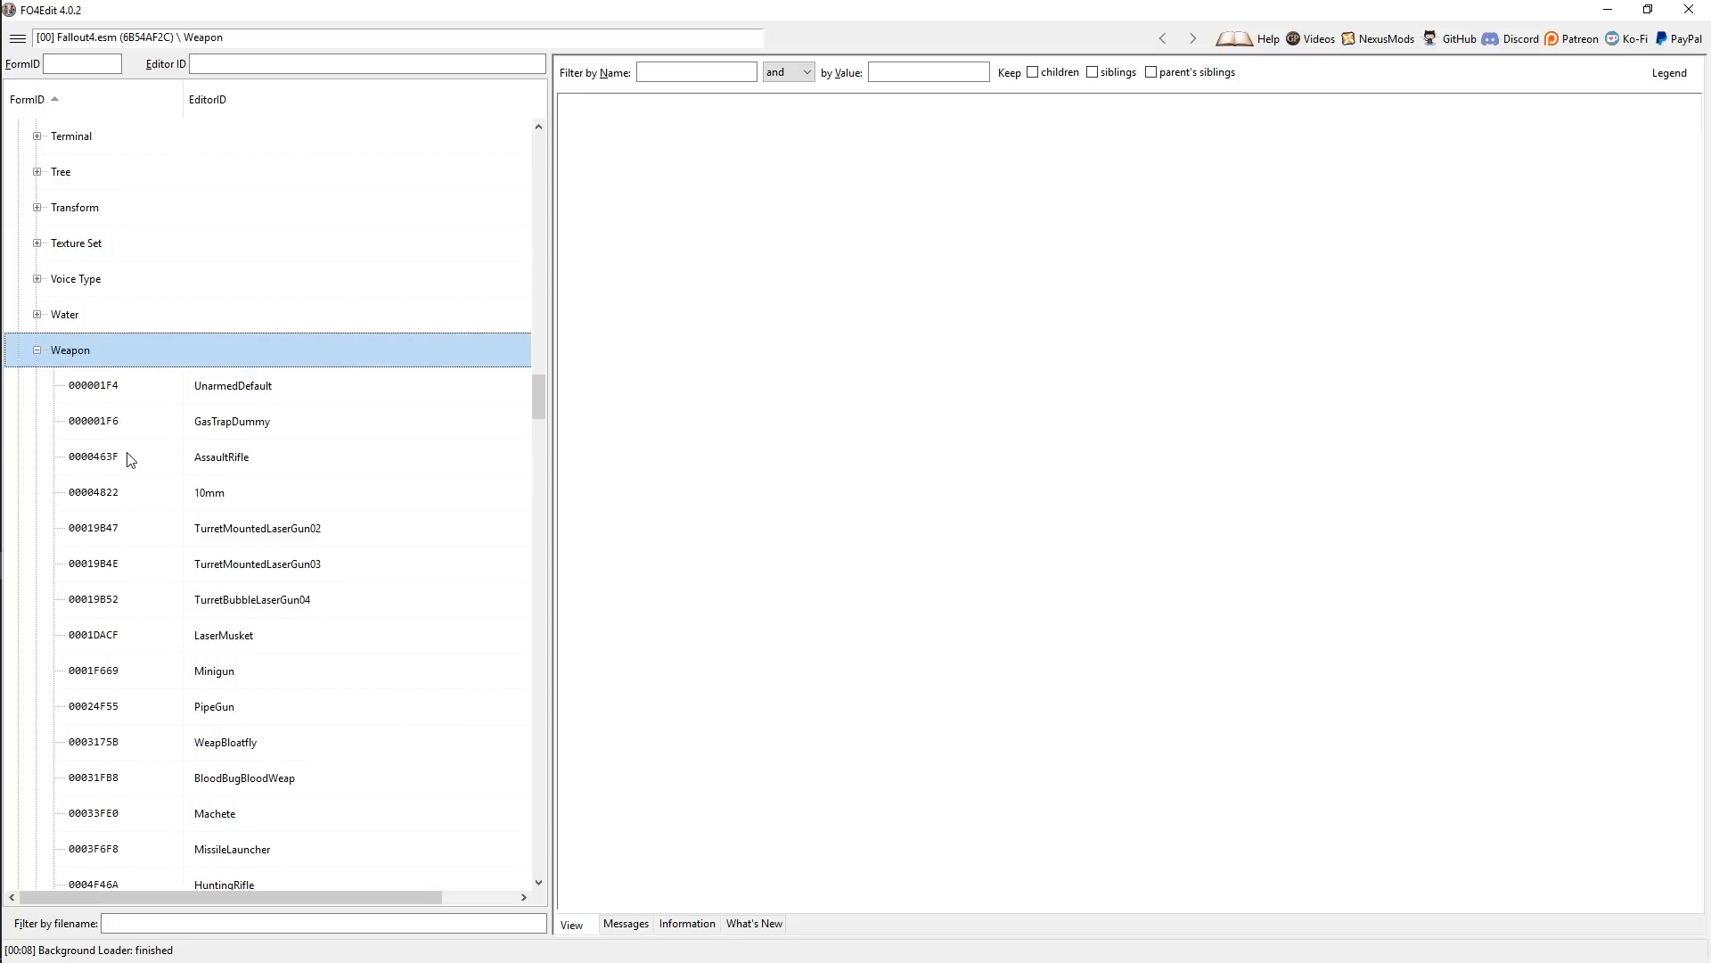
scroll(111, 493, "up", 15)
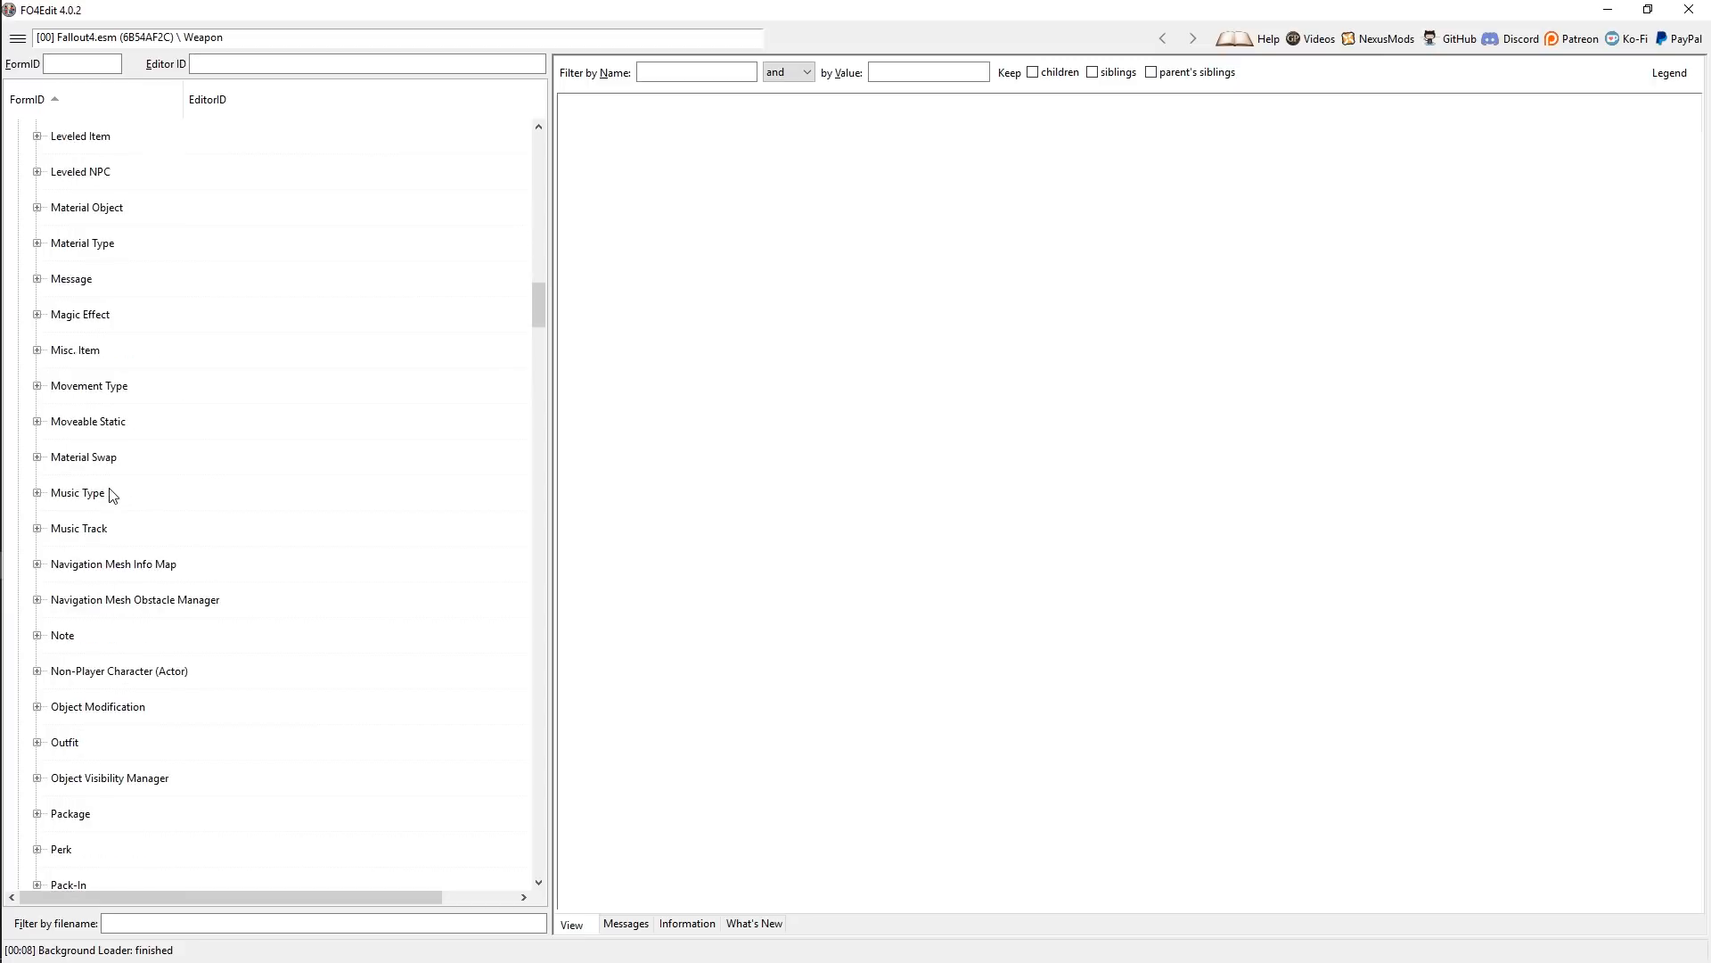
scroll(111, 493, "down", 15)
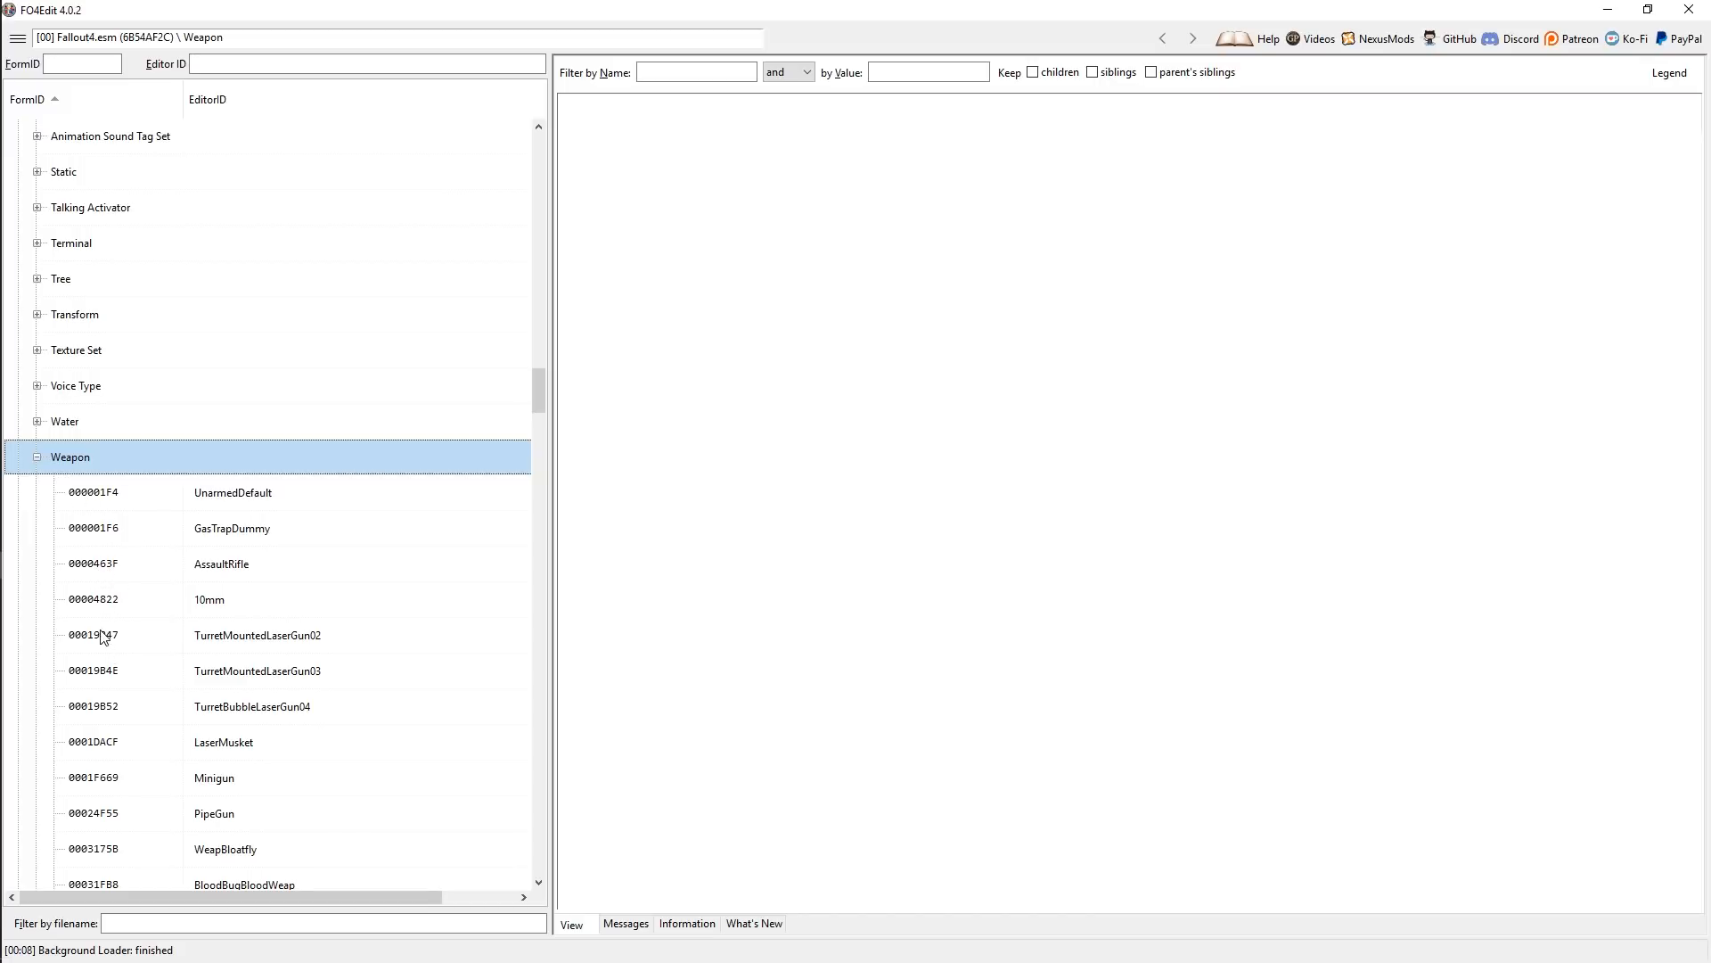
- View the UnarmedDefault, GasTrapDummy, AssaultRifle and 10mm weapon records one after another, and return to UnarmedDefault
left_click(103, 497)
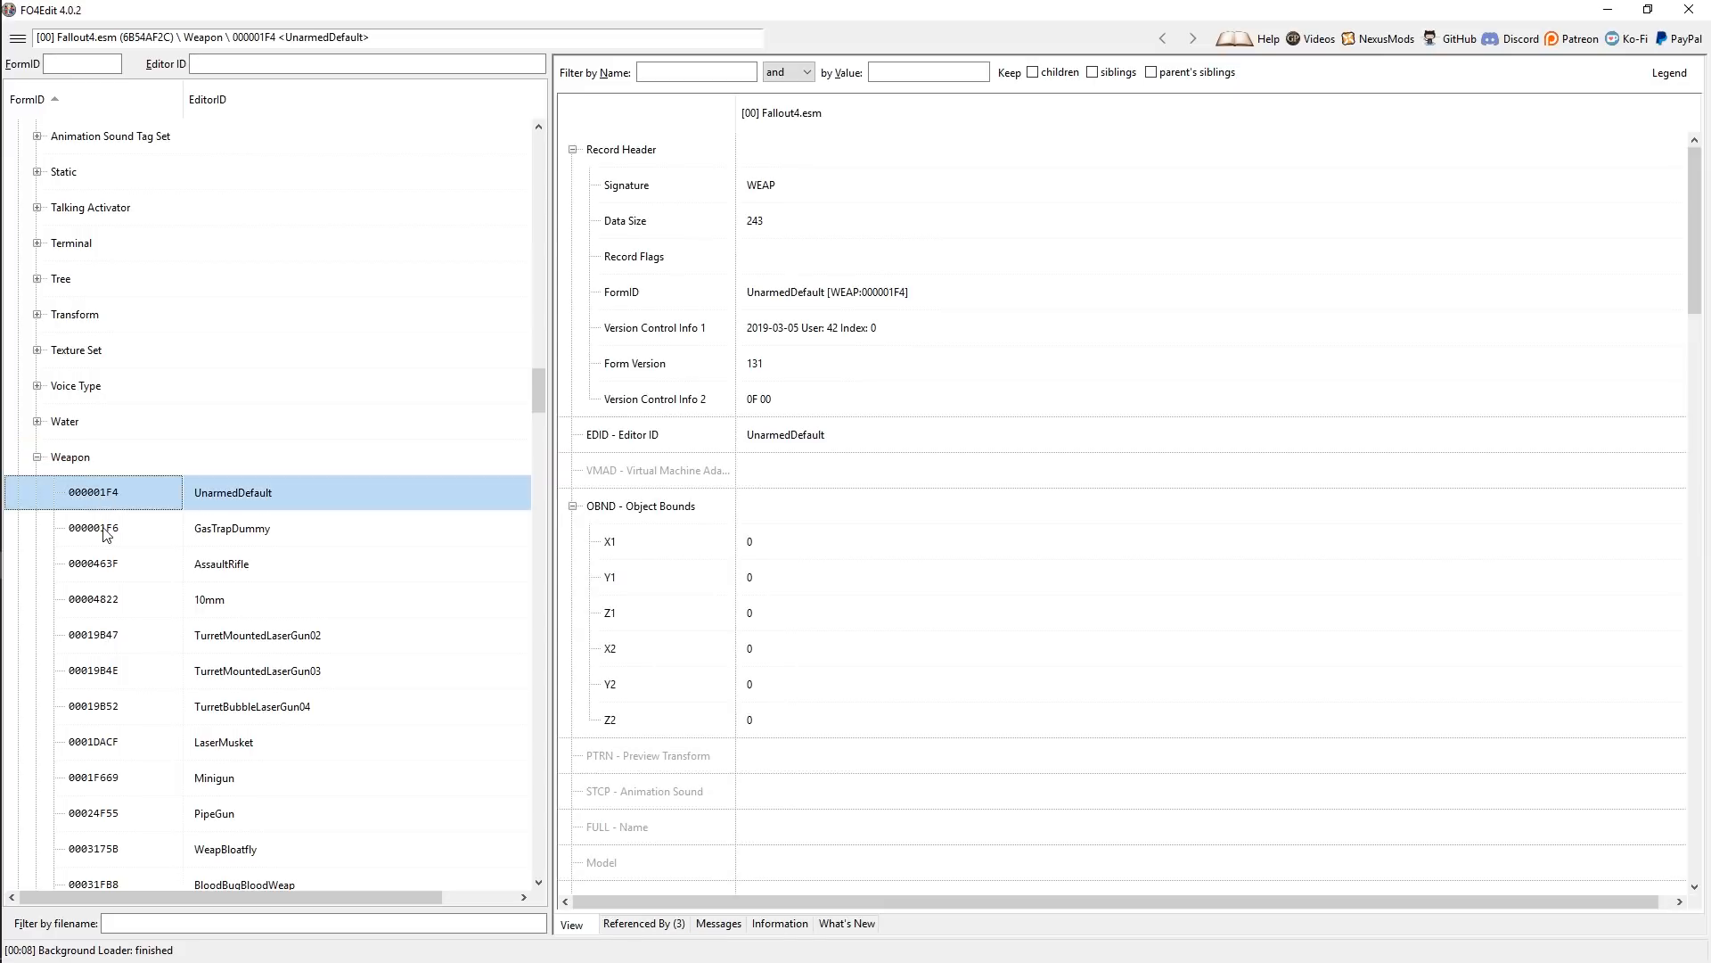
left_click(110, 530)
left_click(105, 563)
left_click(106, 601)
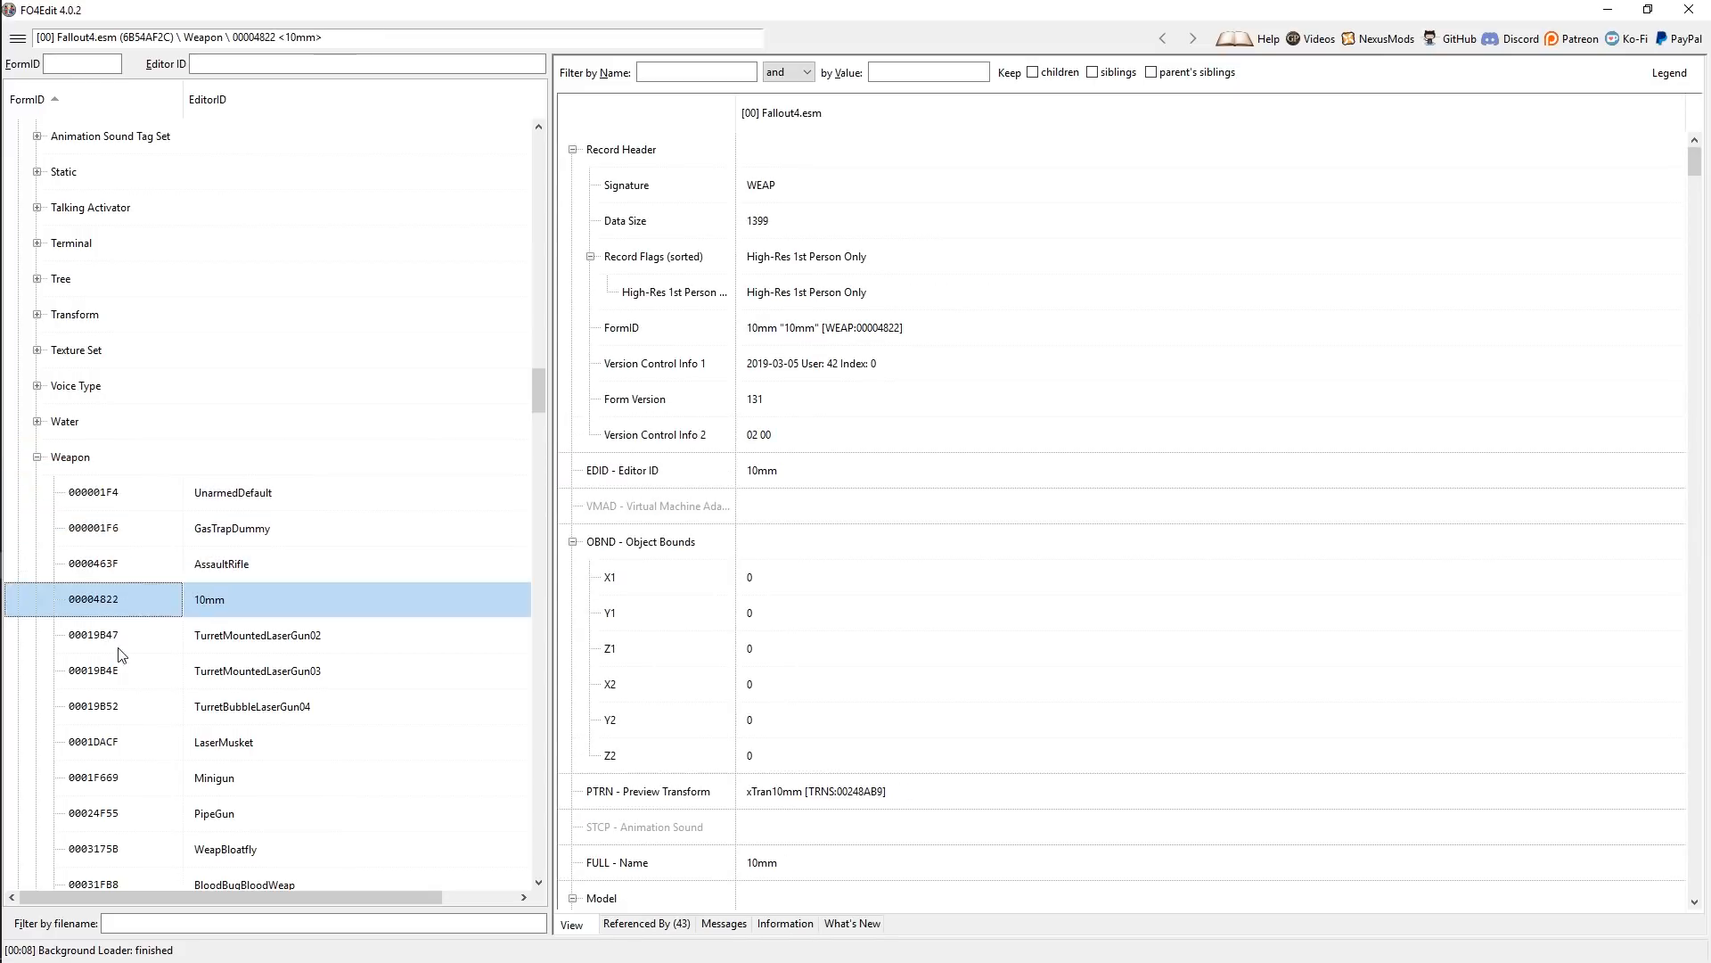
left_click(100, 506)
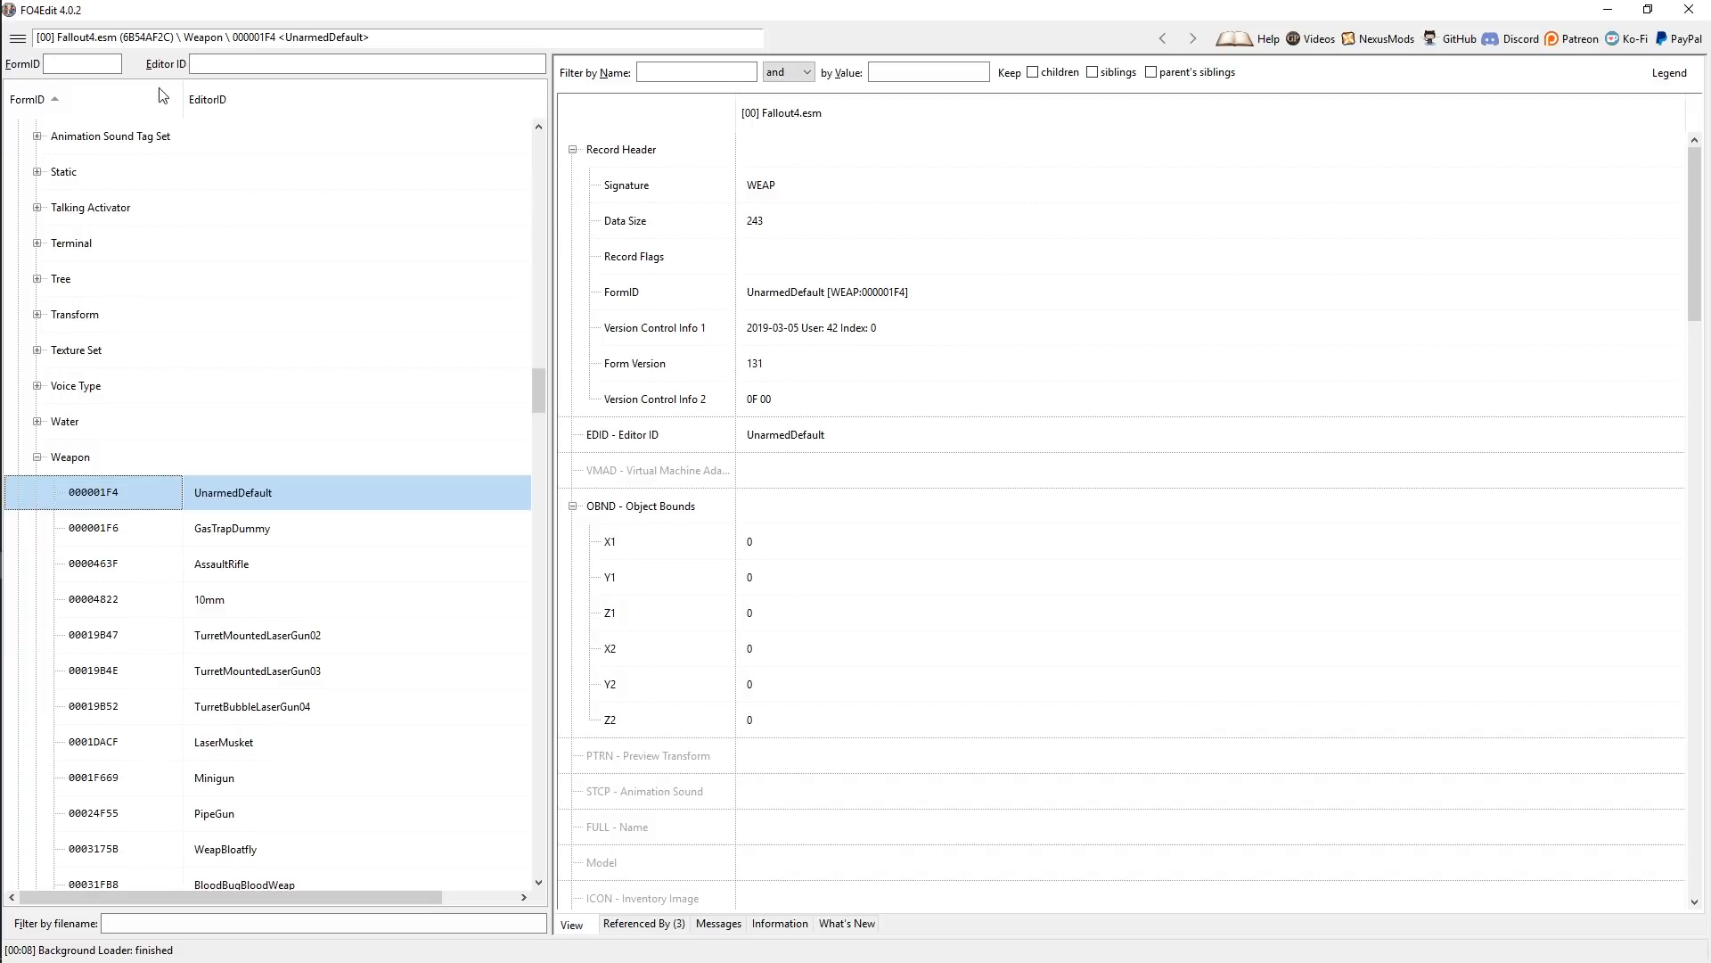
- Sort the records by Editor ID and show the 10mm and 44 weapon records
left_click(216, 100)
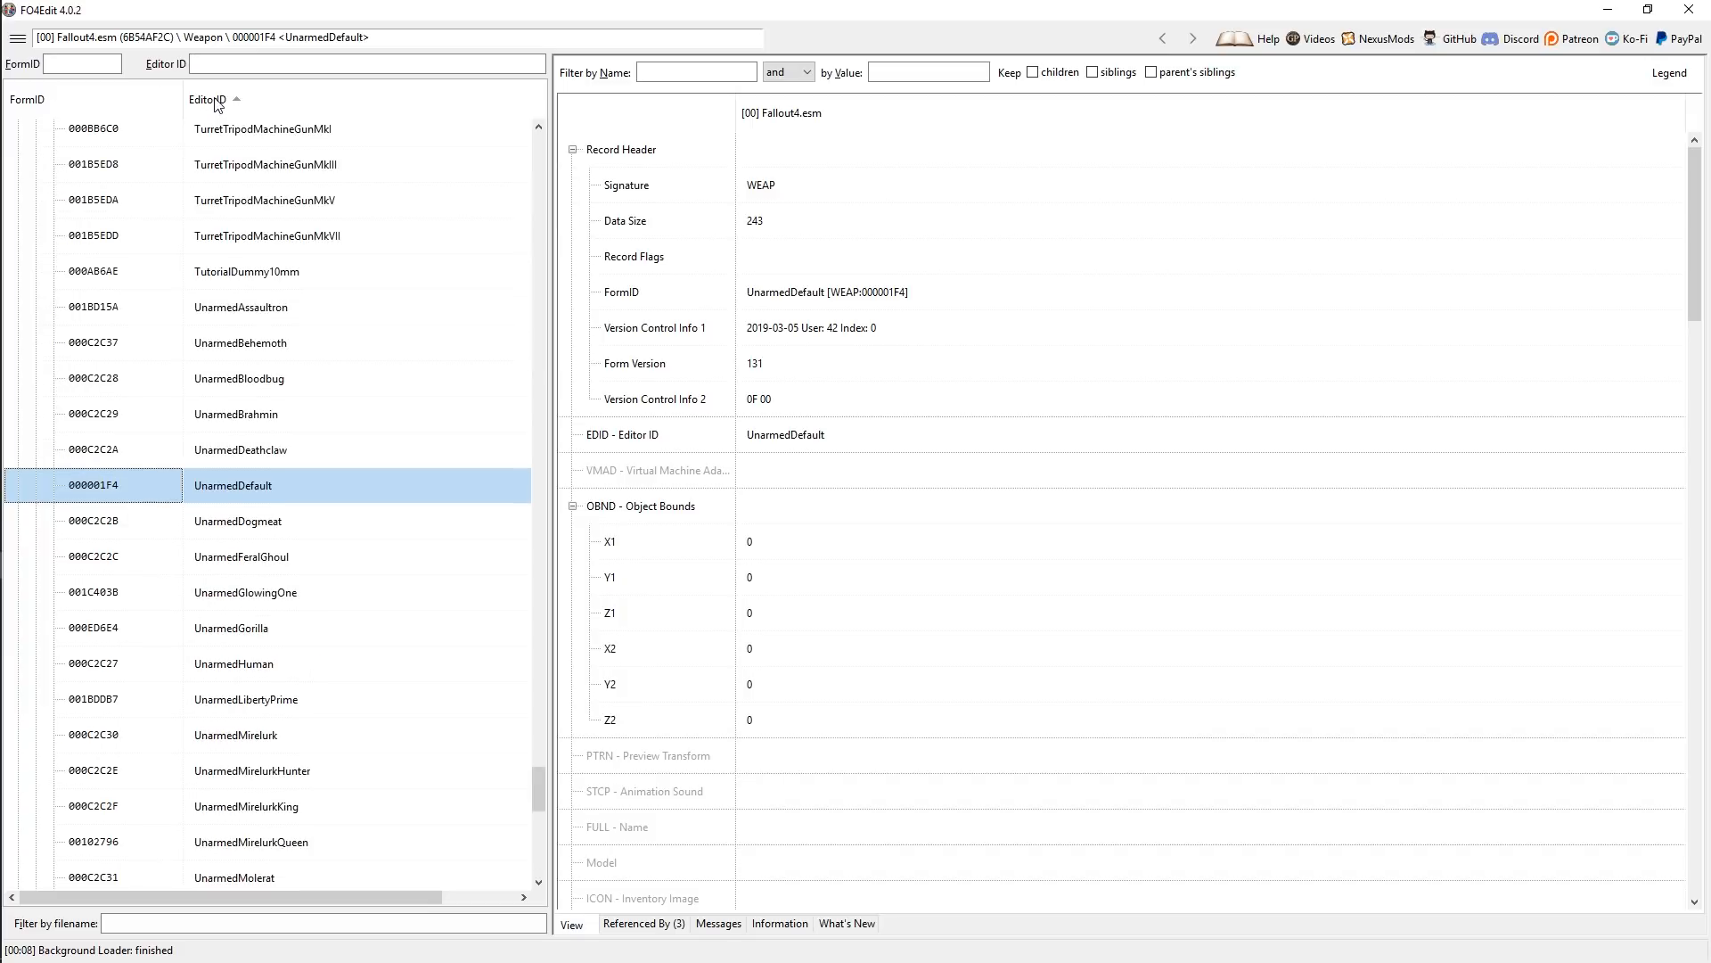
scroll(183, 590, "up", 20)
scroll(258, 321, "up", 20)
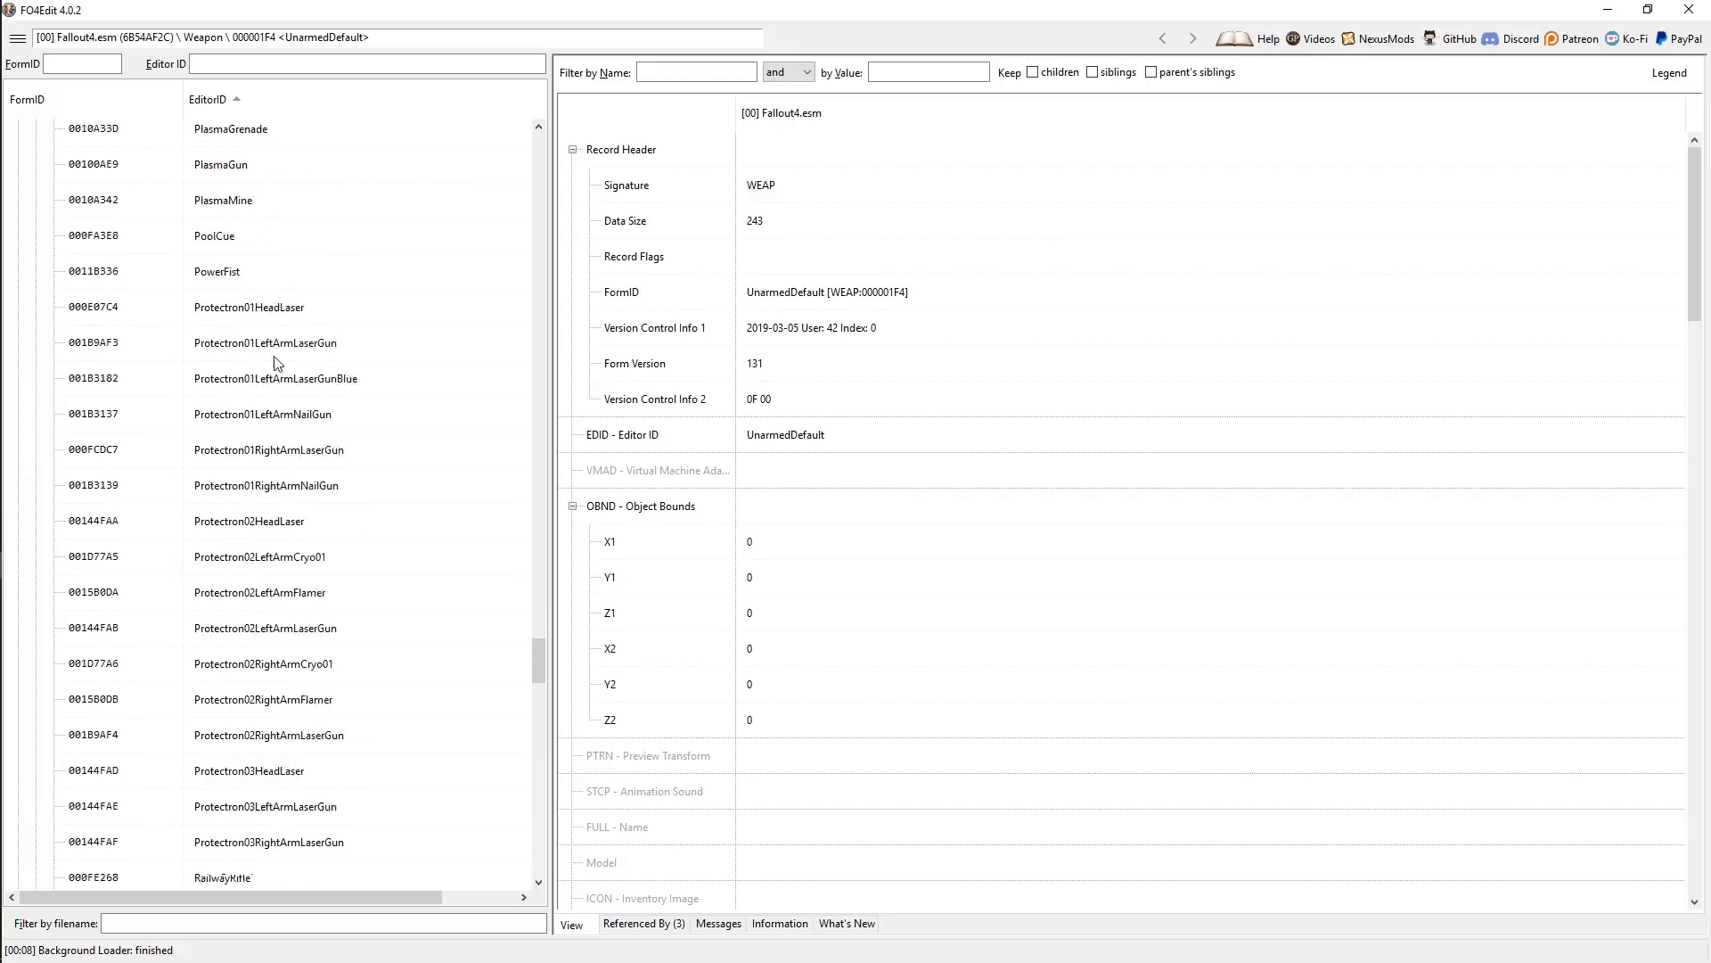
scroll(249, 526, "up", 6)
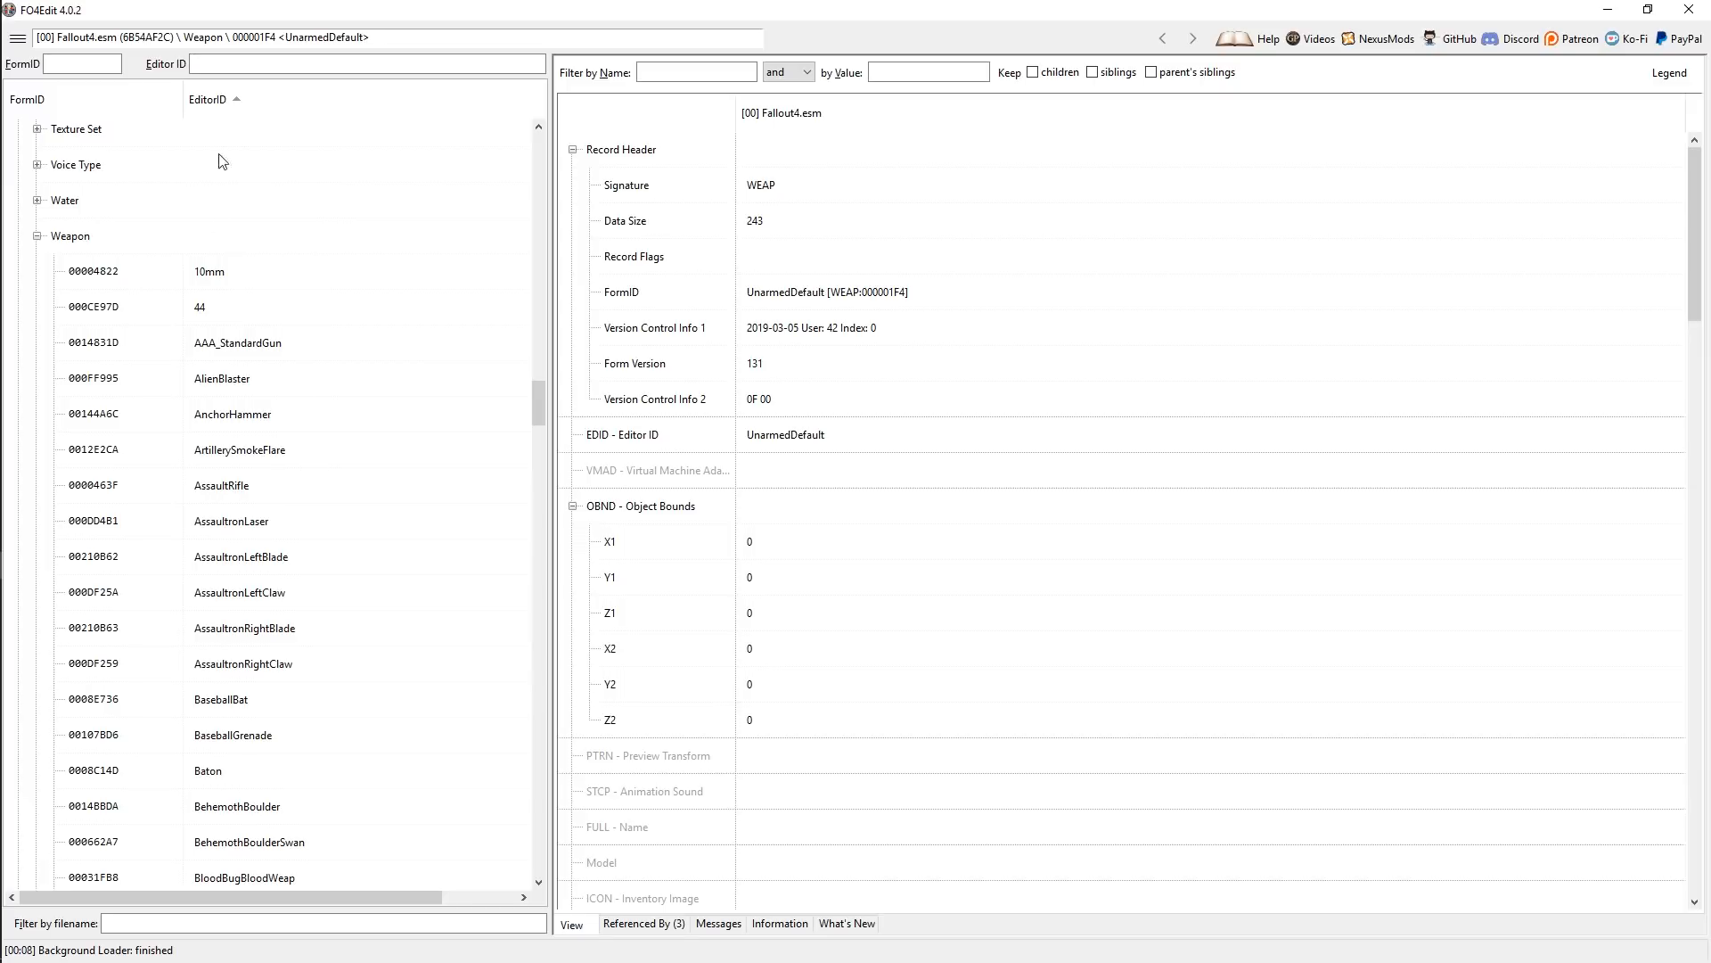
left_click(219, 270)
left_click(229, 312)
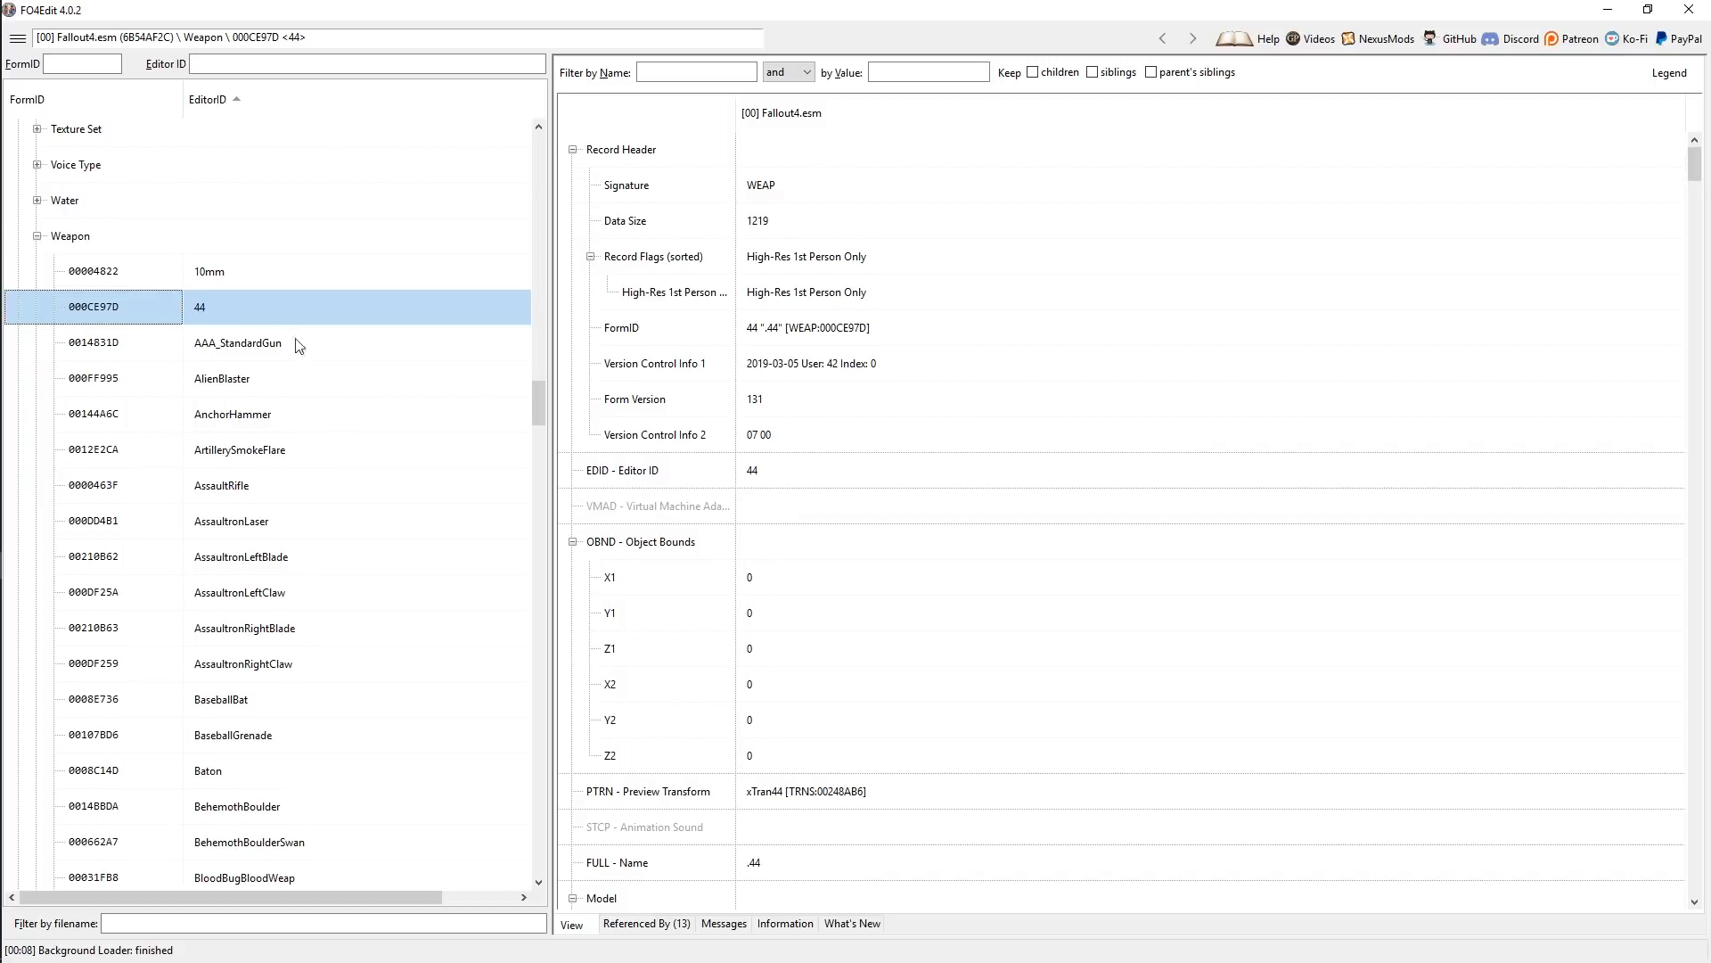
- Find the Machete record in the Weapon group and show its data
scroll(387, 459, "down", 4)
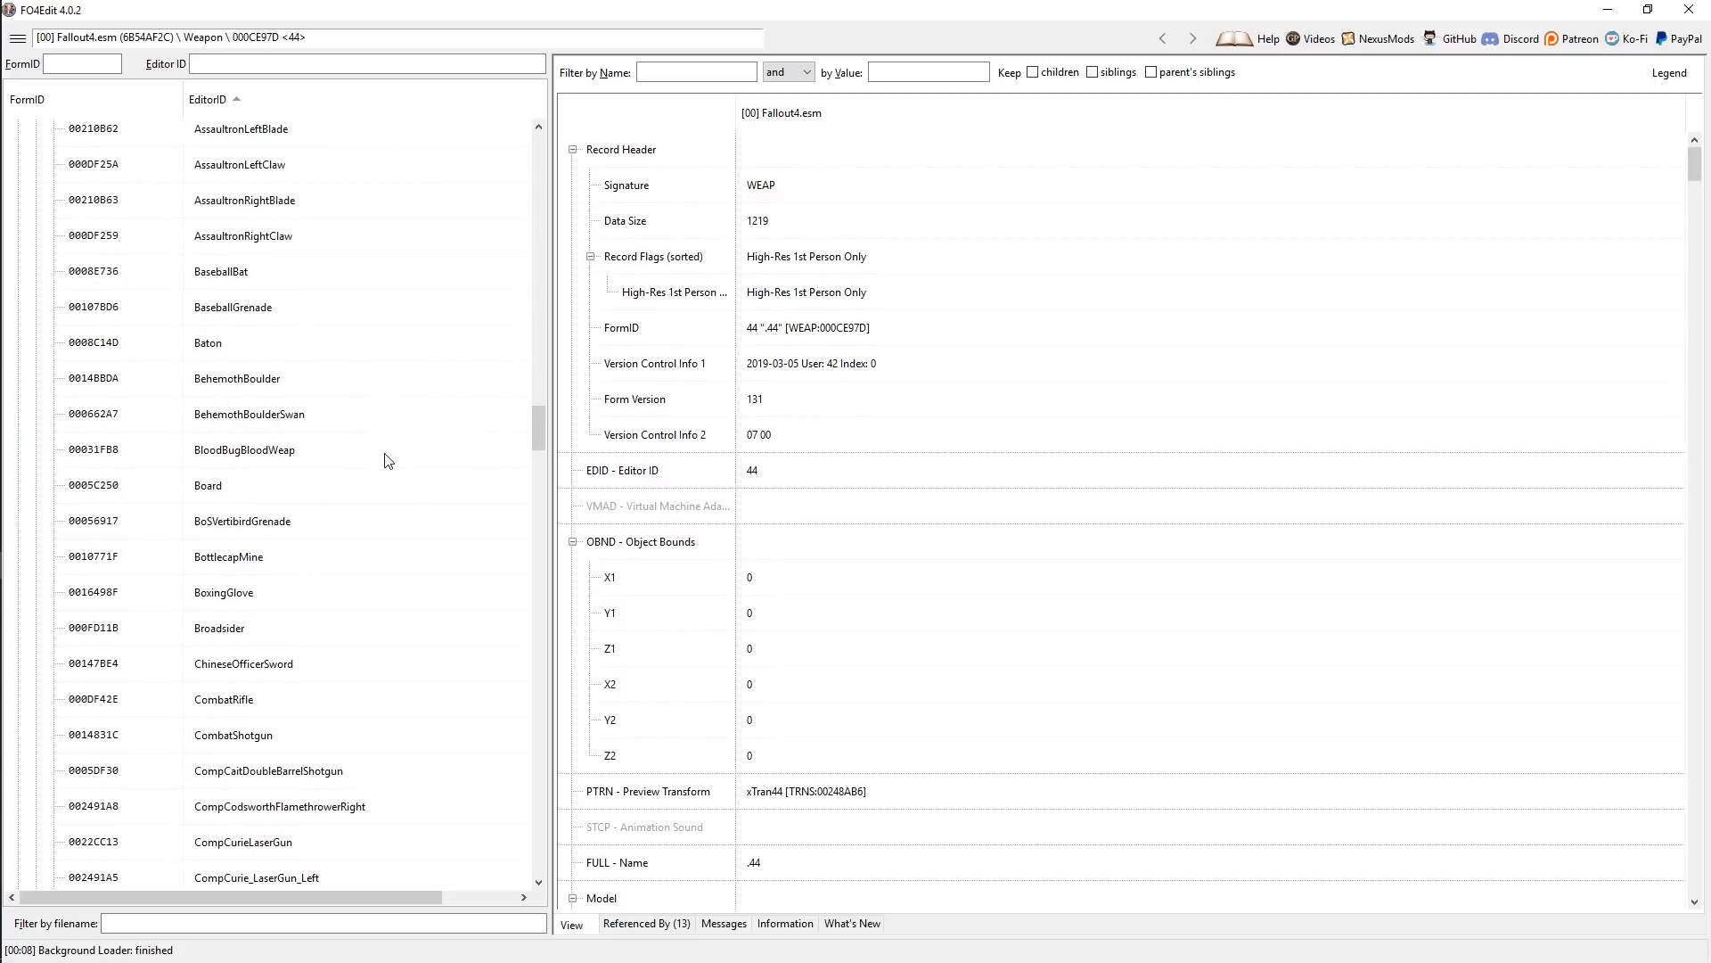
scroll(388, 459, "down", 15)
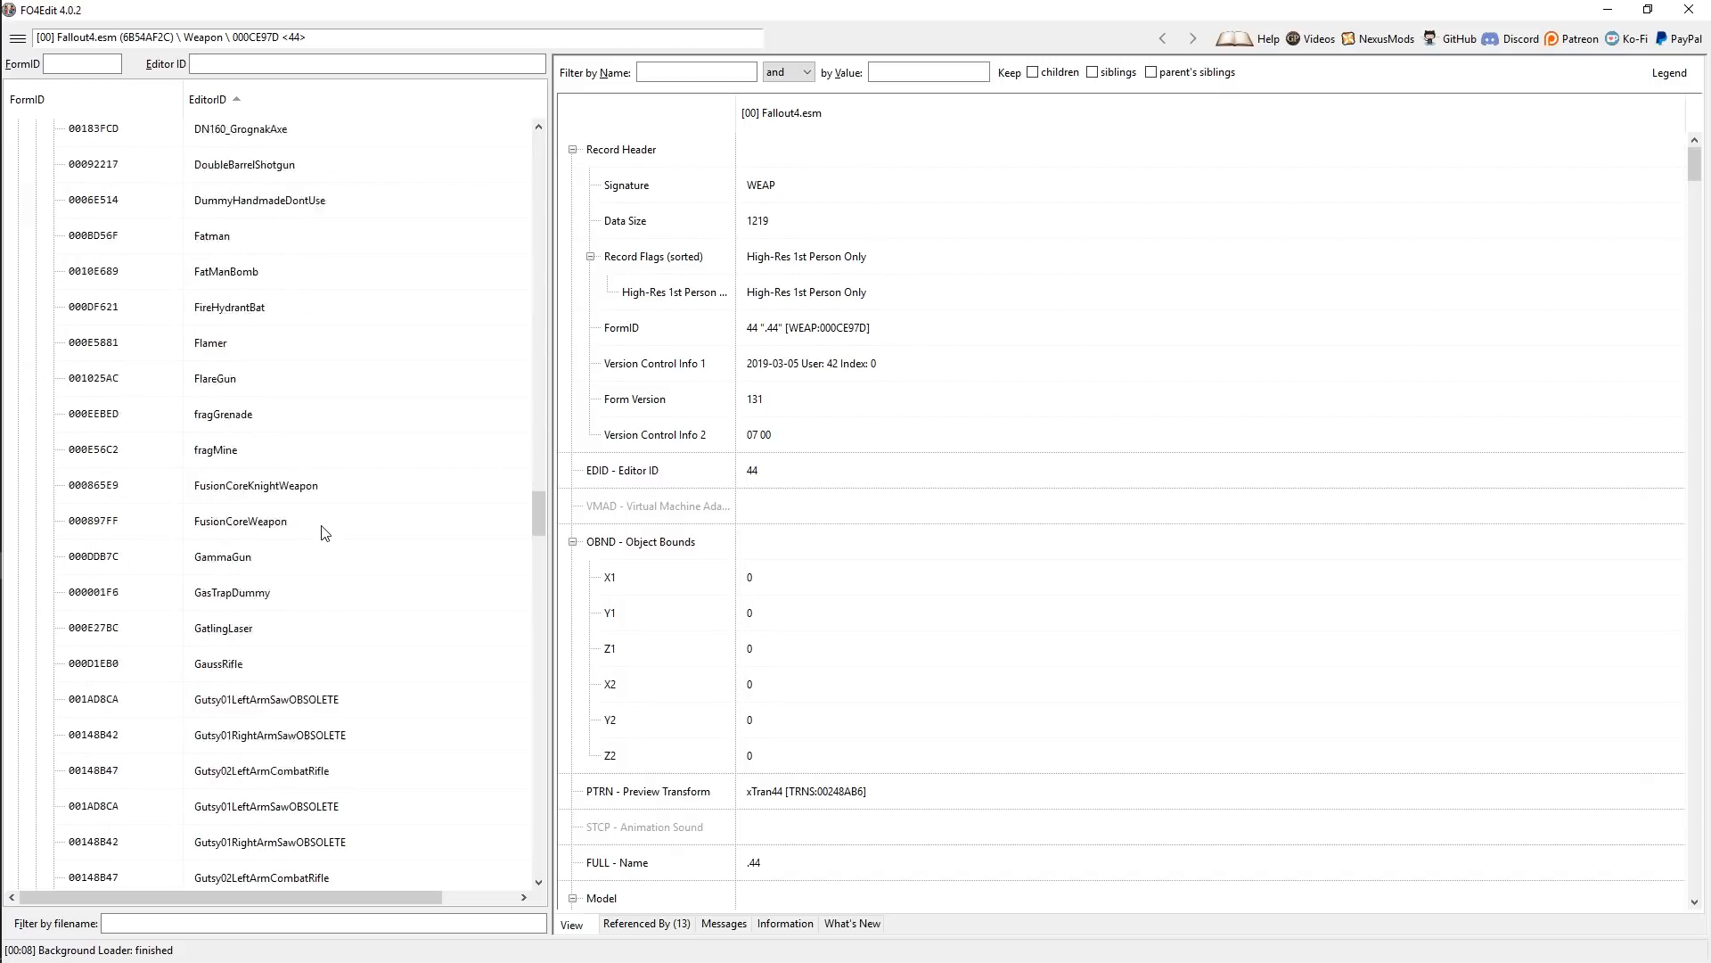
scroll(326, 532, "down", 15)
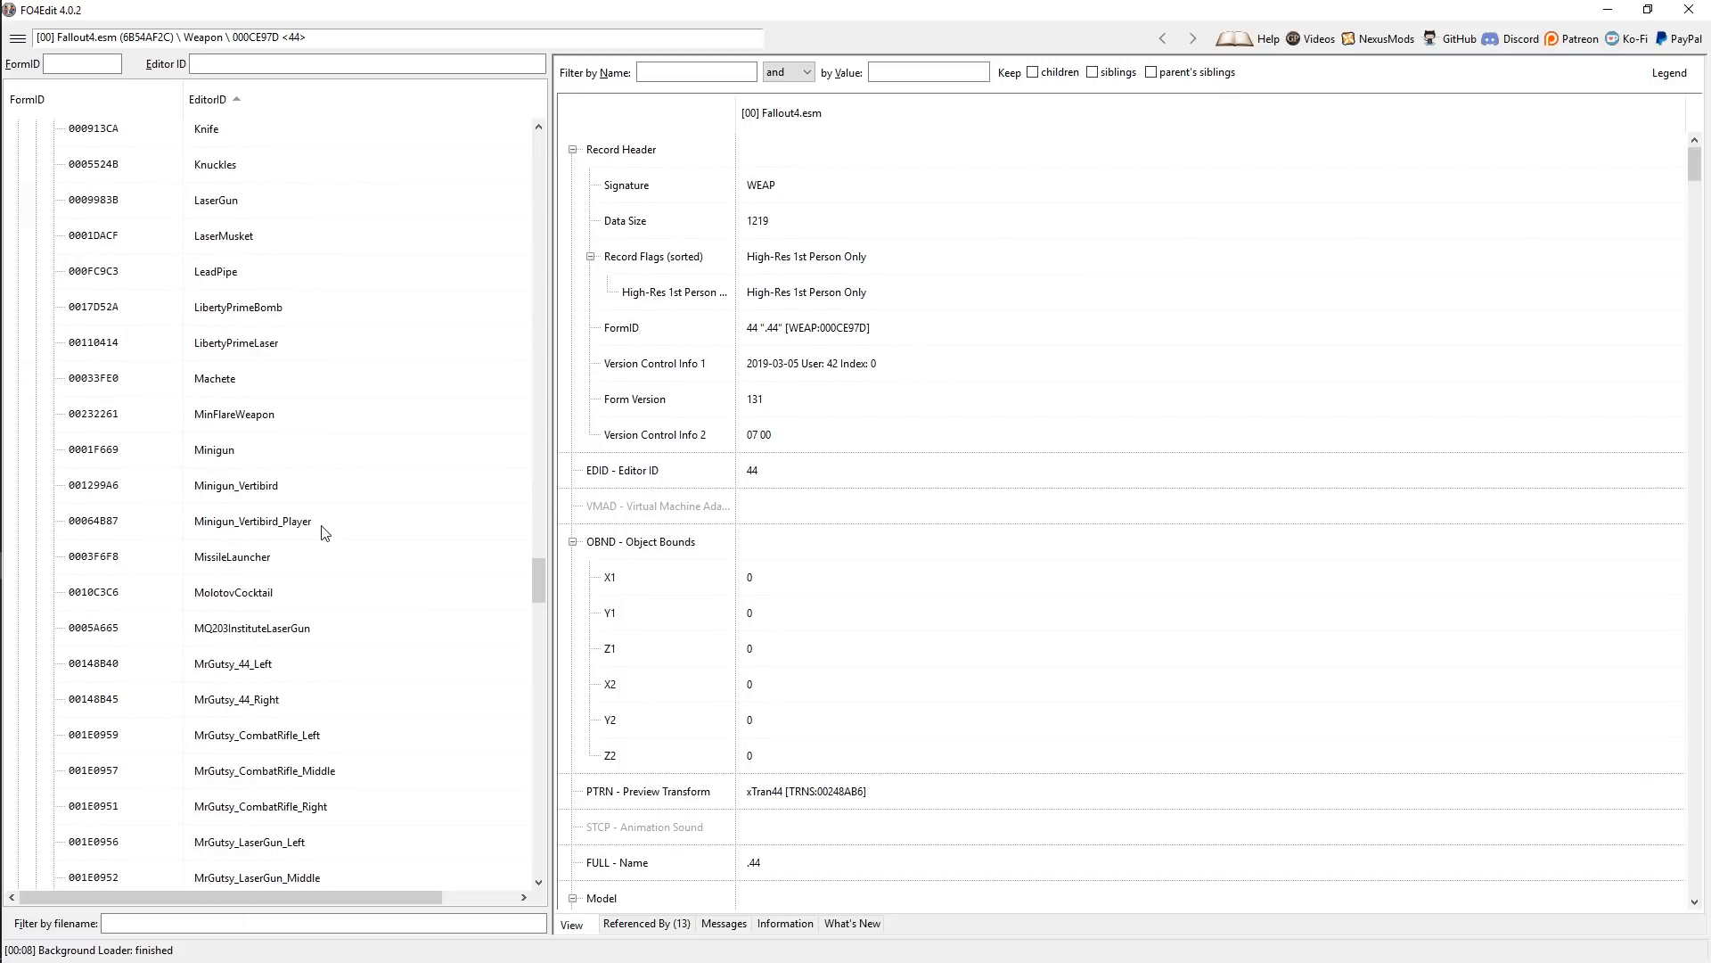
left_click(249, 378)
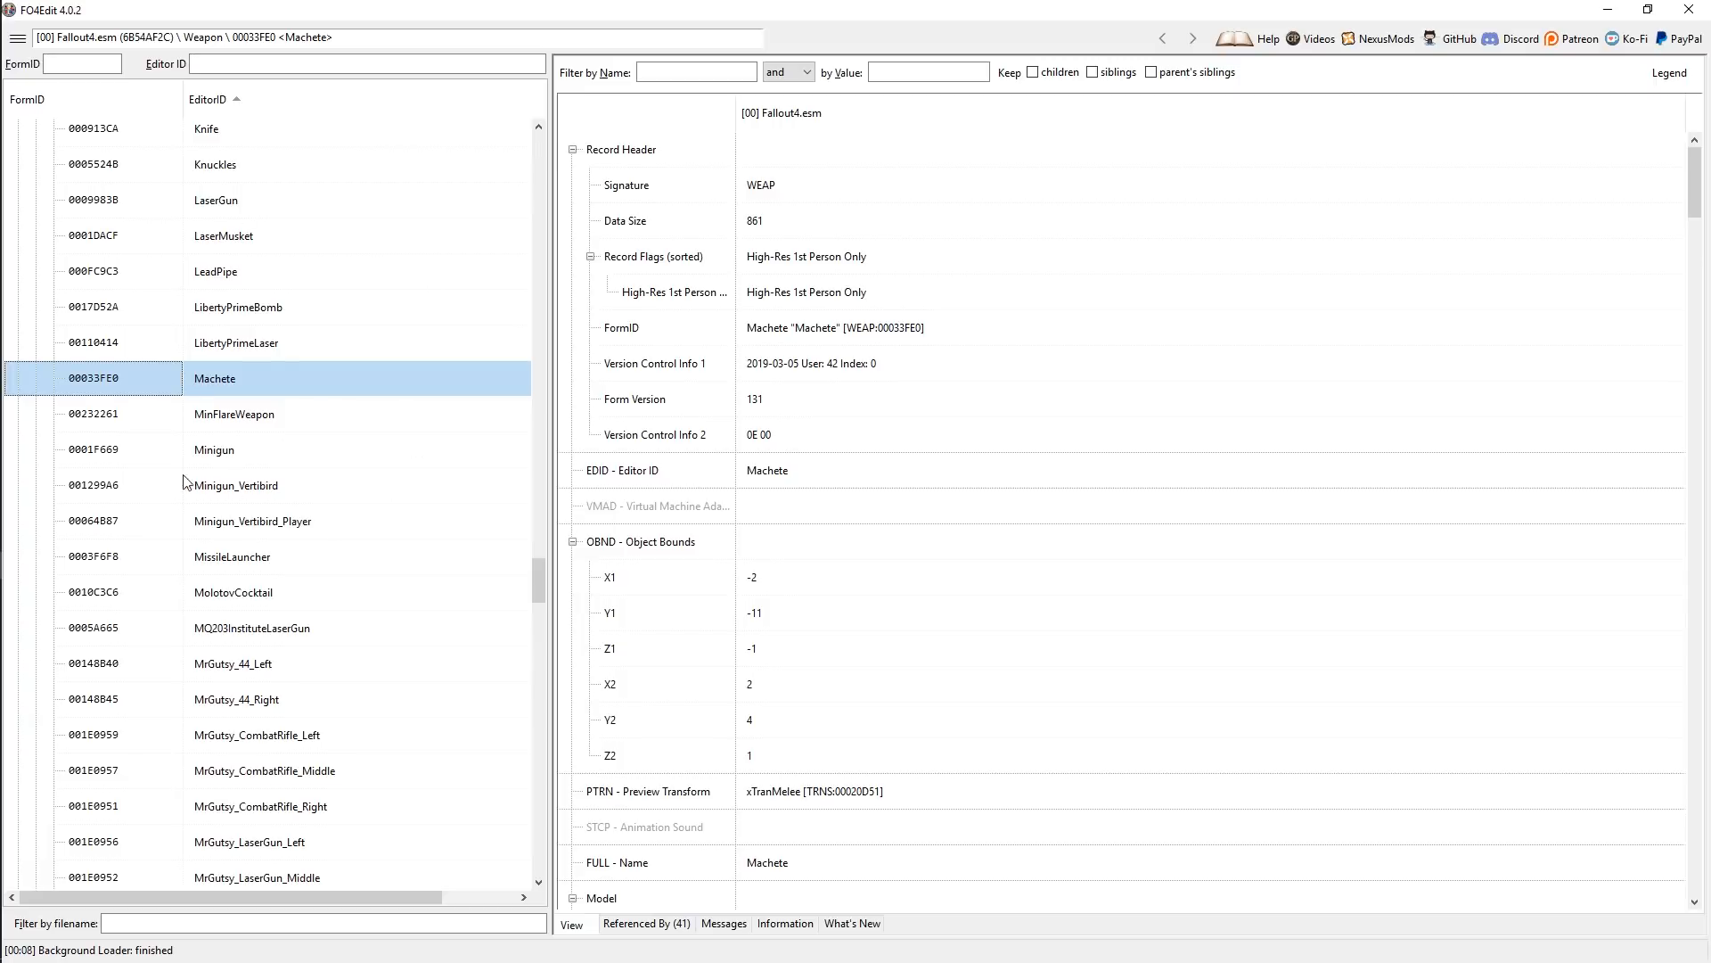
- Start copying the Machete record as an override into another file and accept the module editing warning
right_click(217, 376)
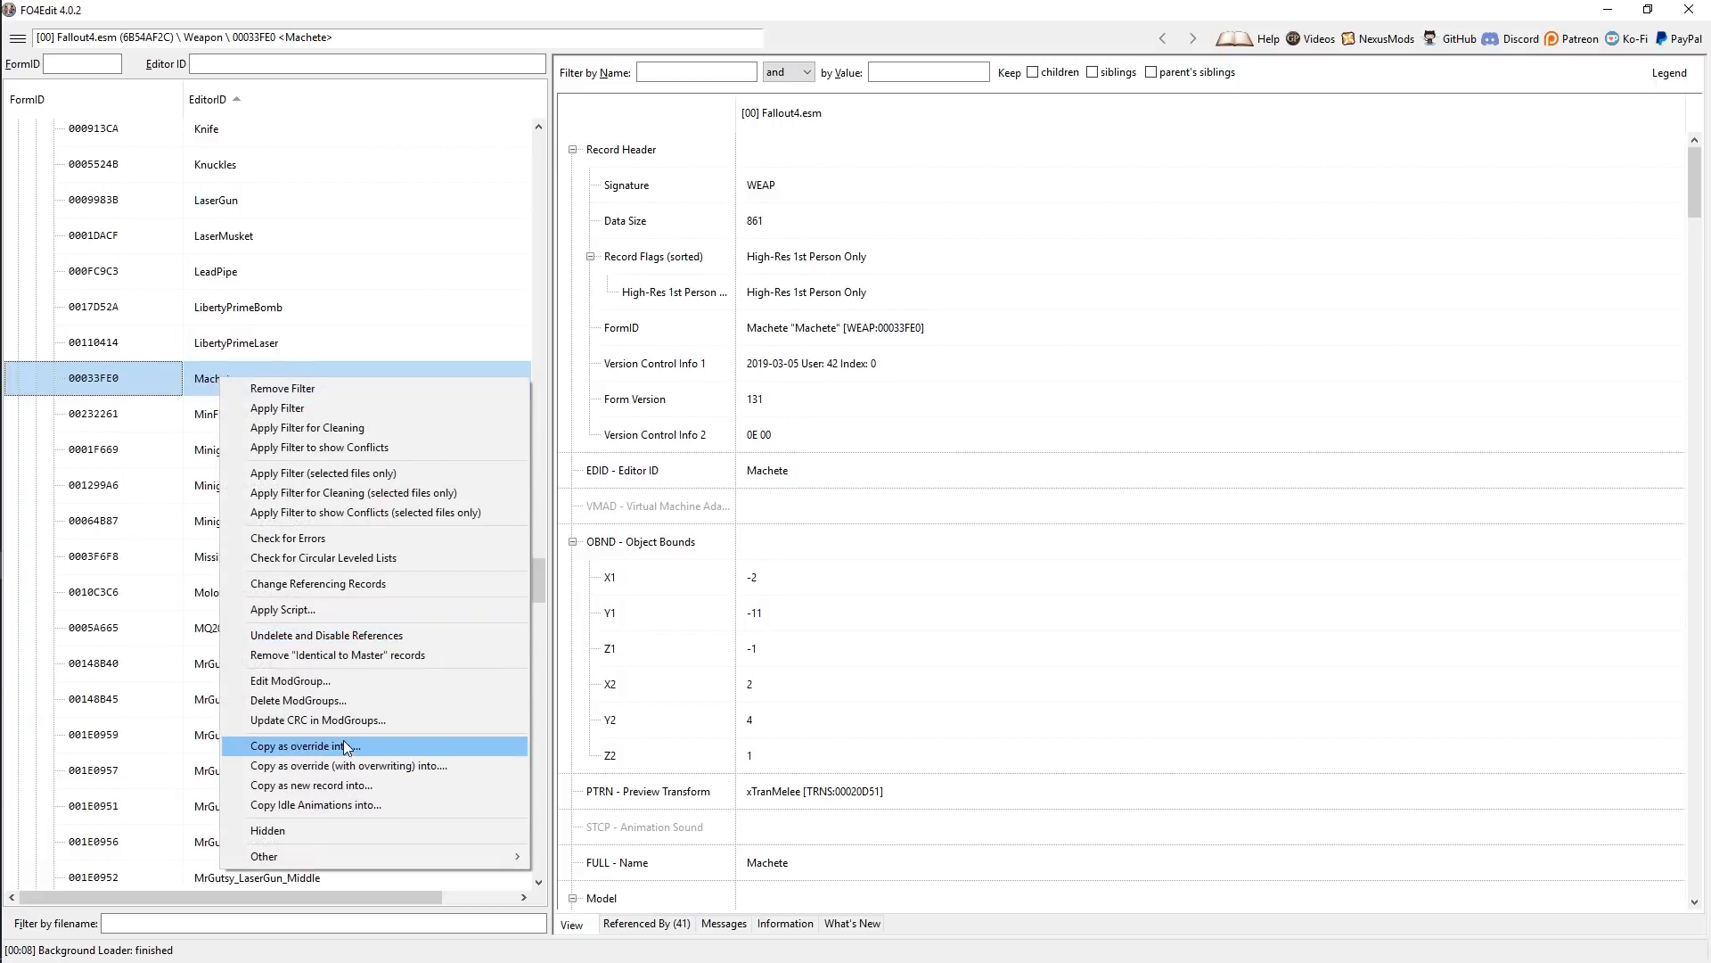
right_click(192, 378)
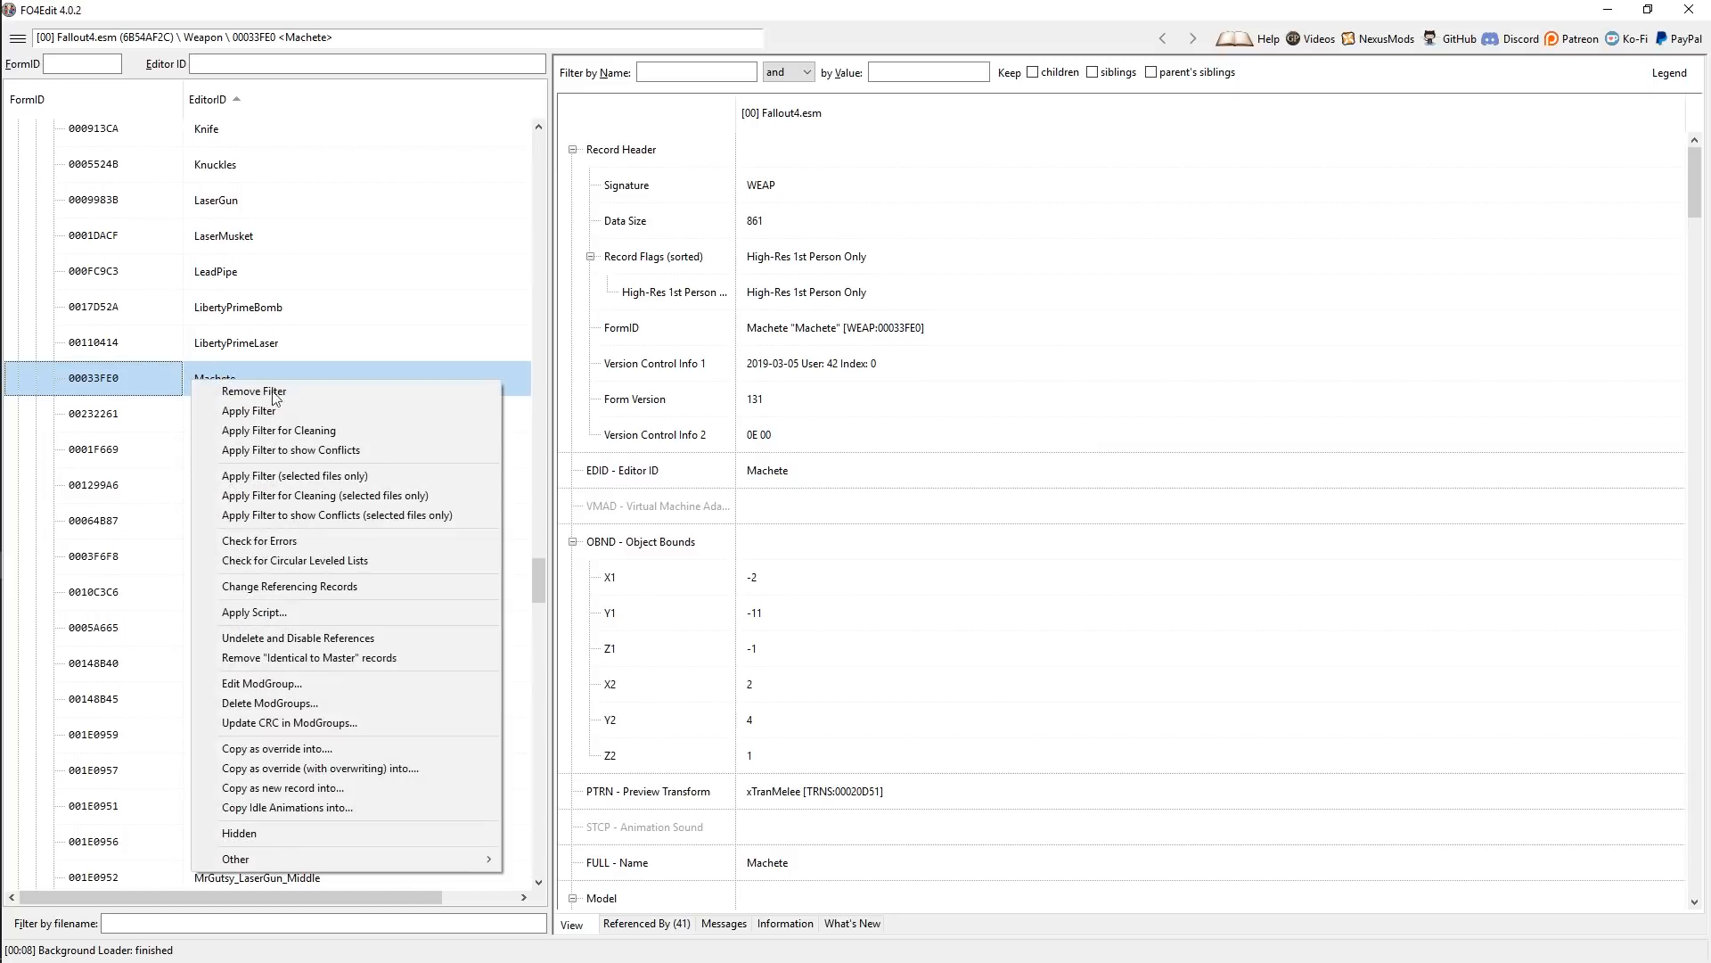
left_click(298, 749)
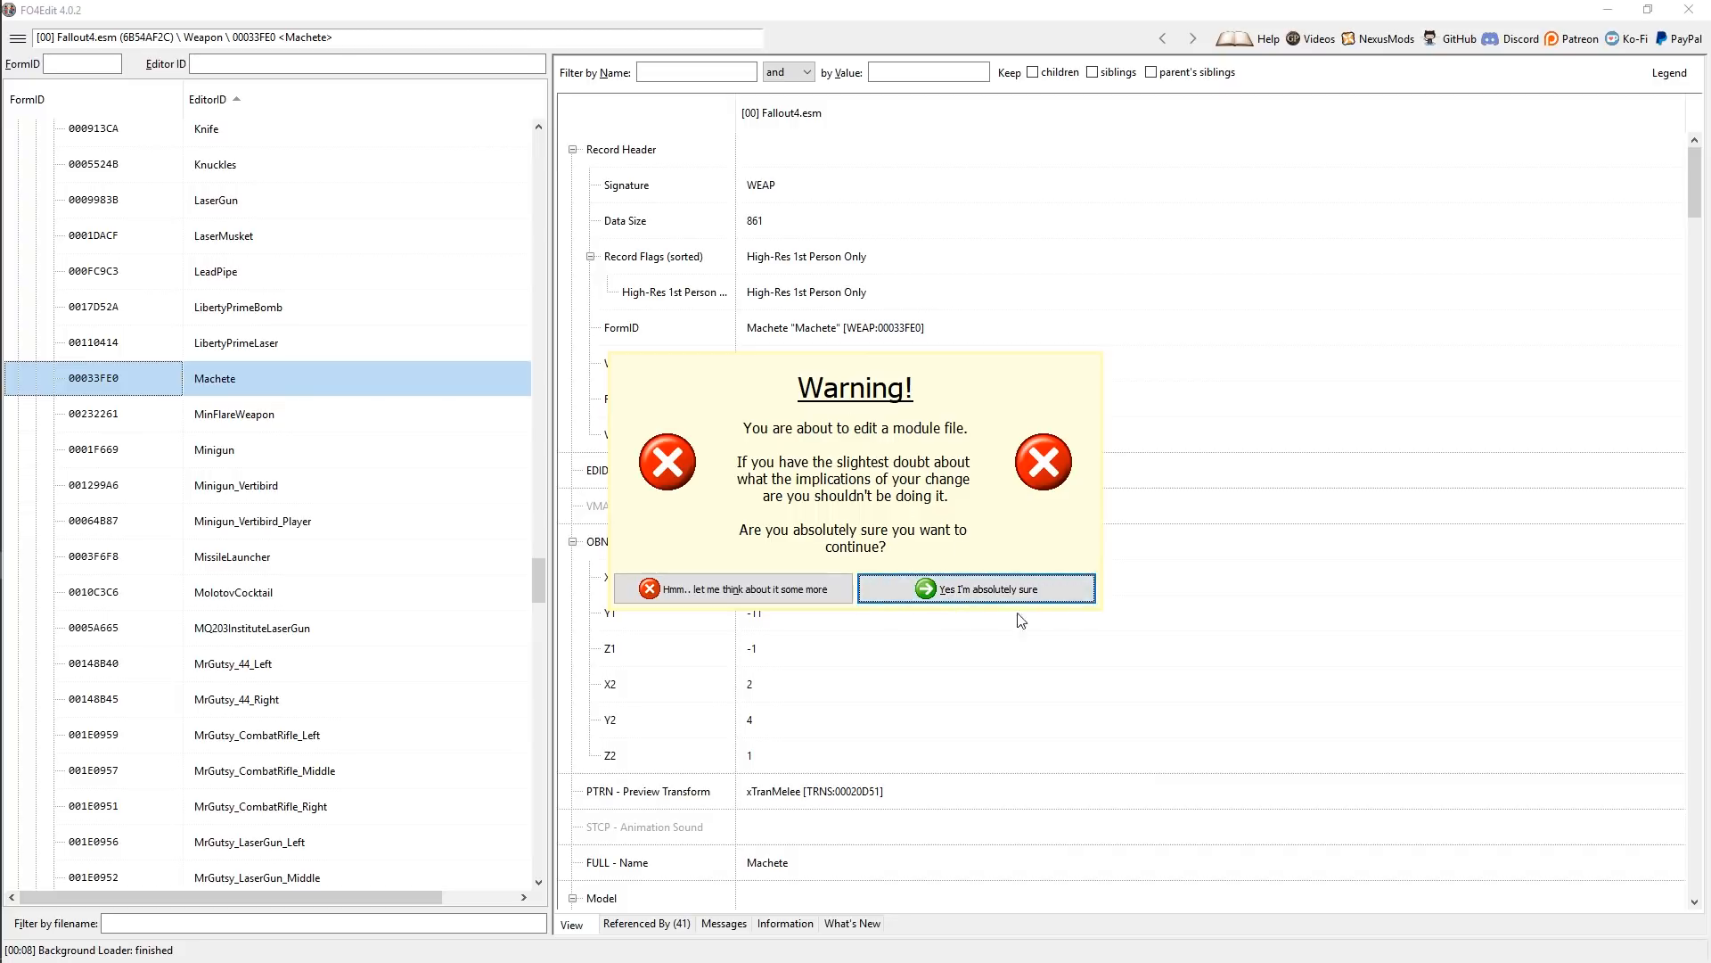
left_click(983, 592)
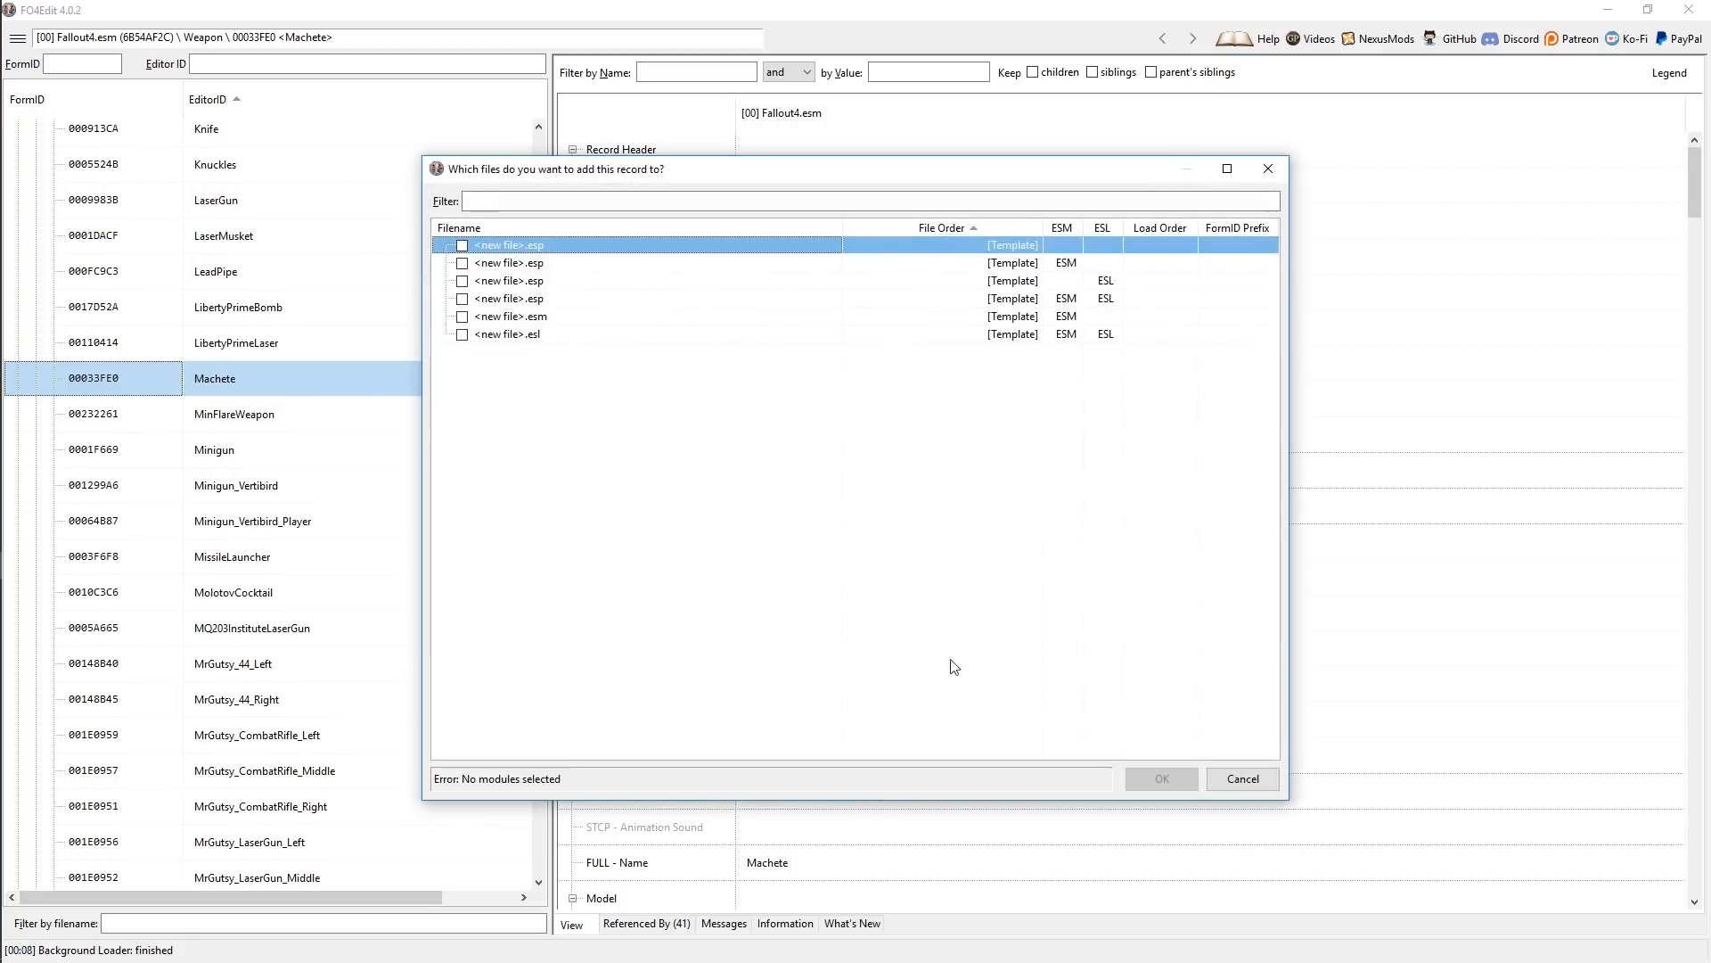
left_click_drag(614, 182, 582, 294)
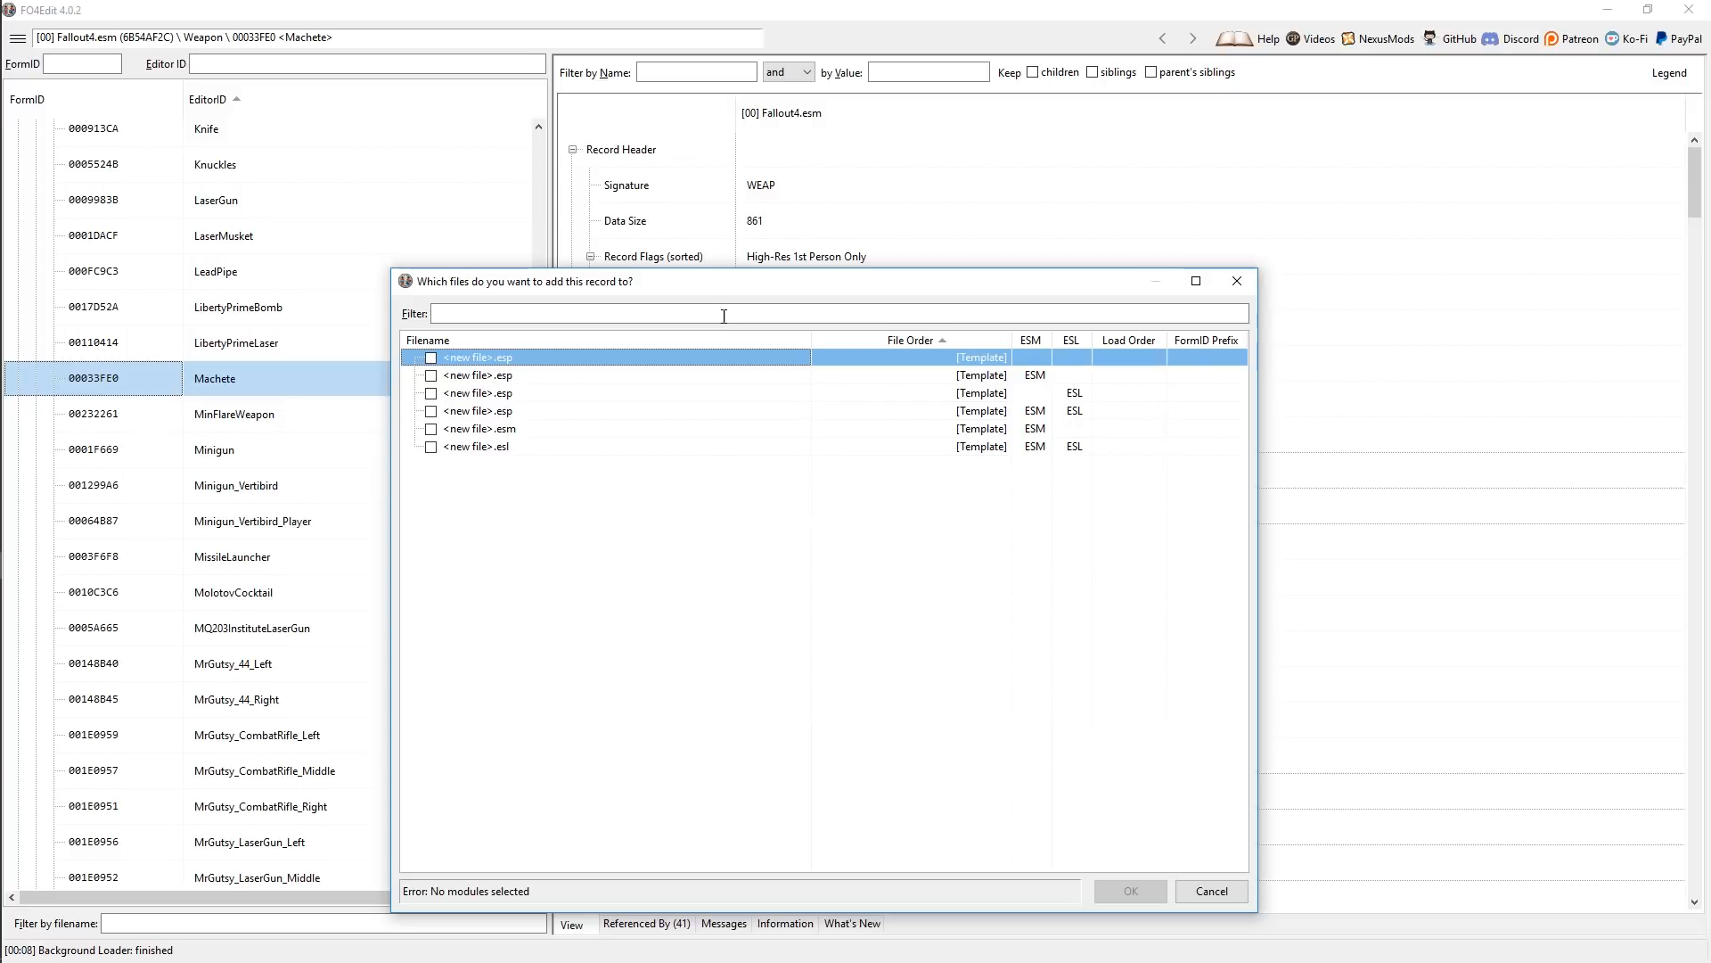
left_click_drag(685, 282, 627, 186)
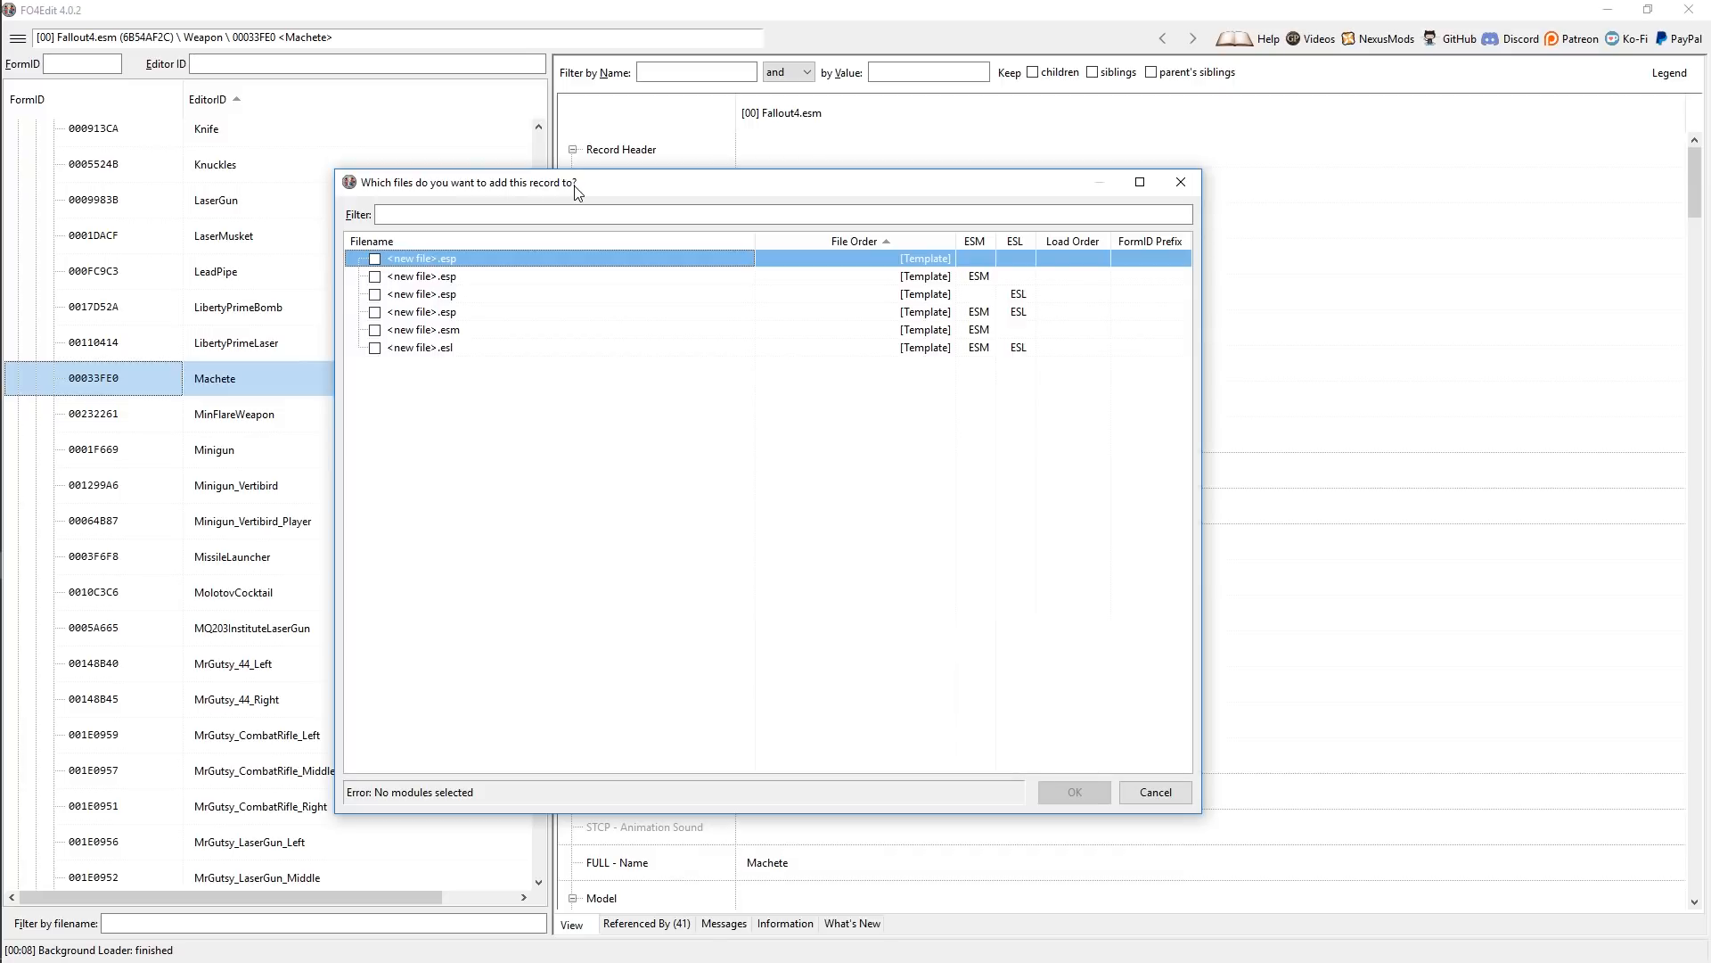
mouse_move(577, 190)
left_mouse_down()
mouse_move(651, 223)
mouse_move(604, 190)
left_mouse_up()
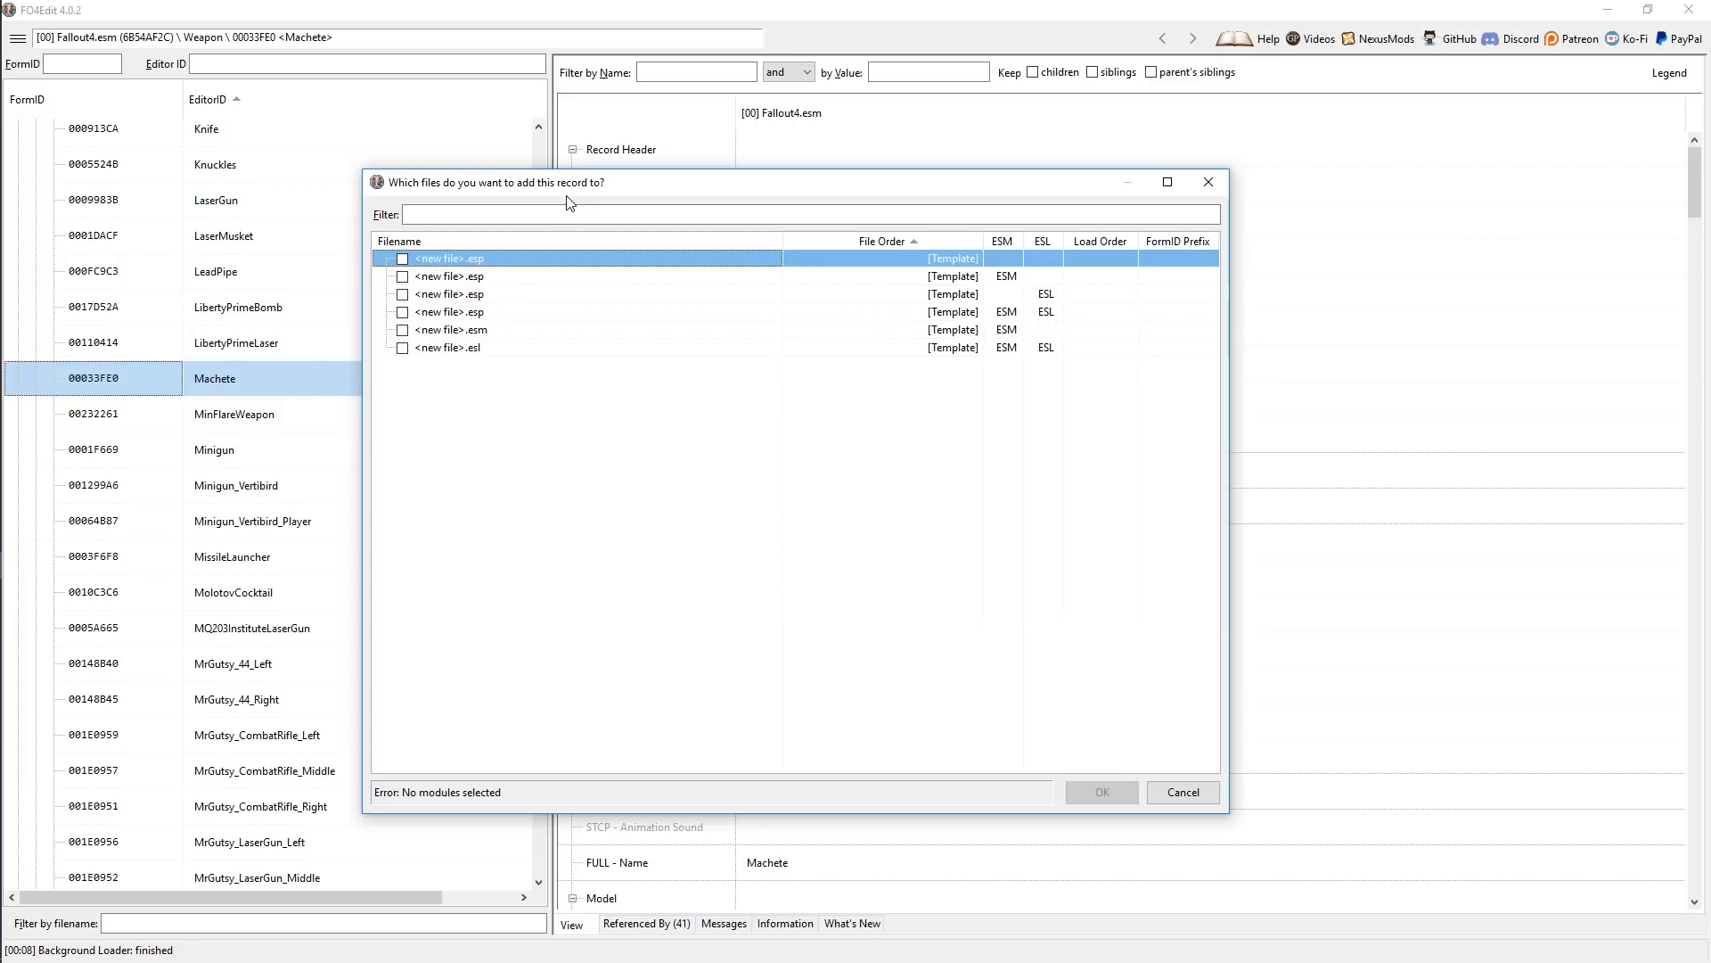
left_click_drag(530, 194, 562, 257)
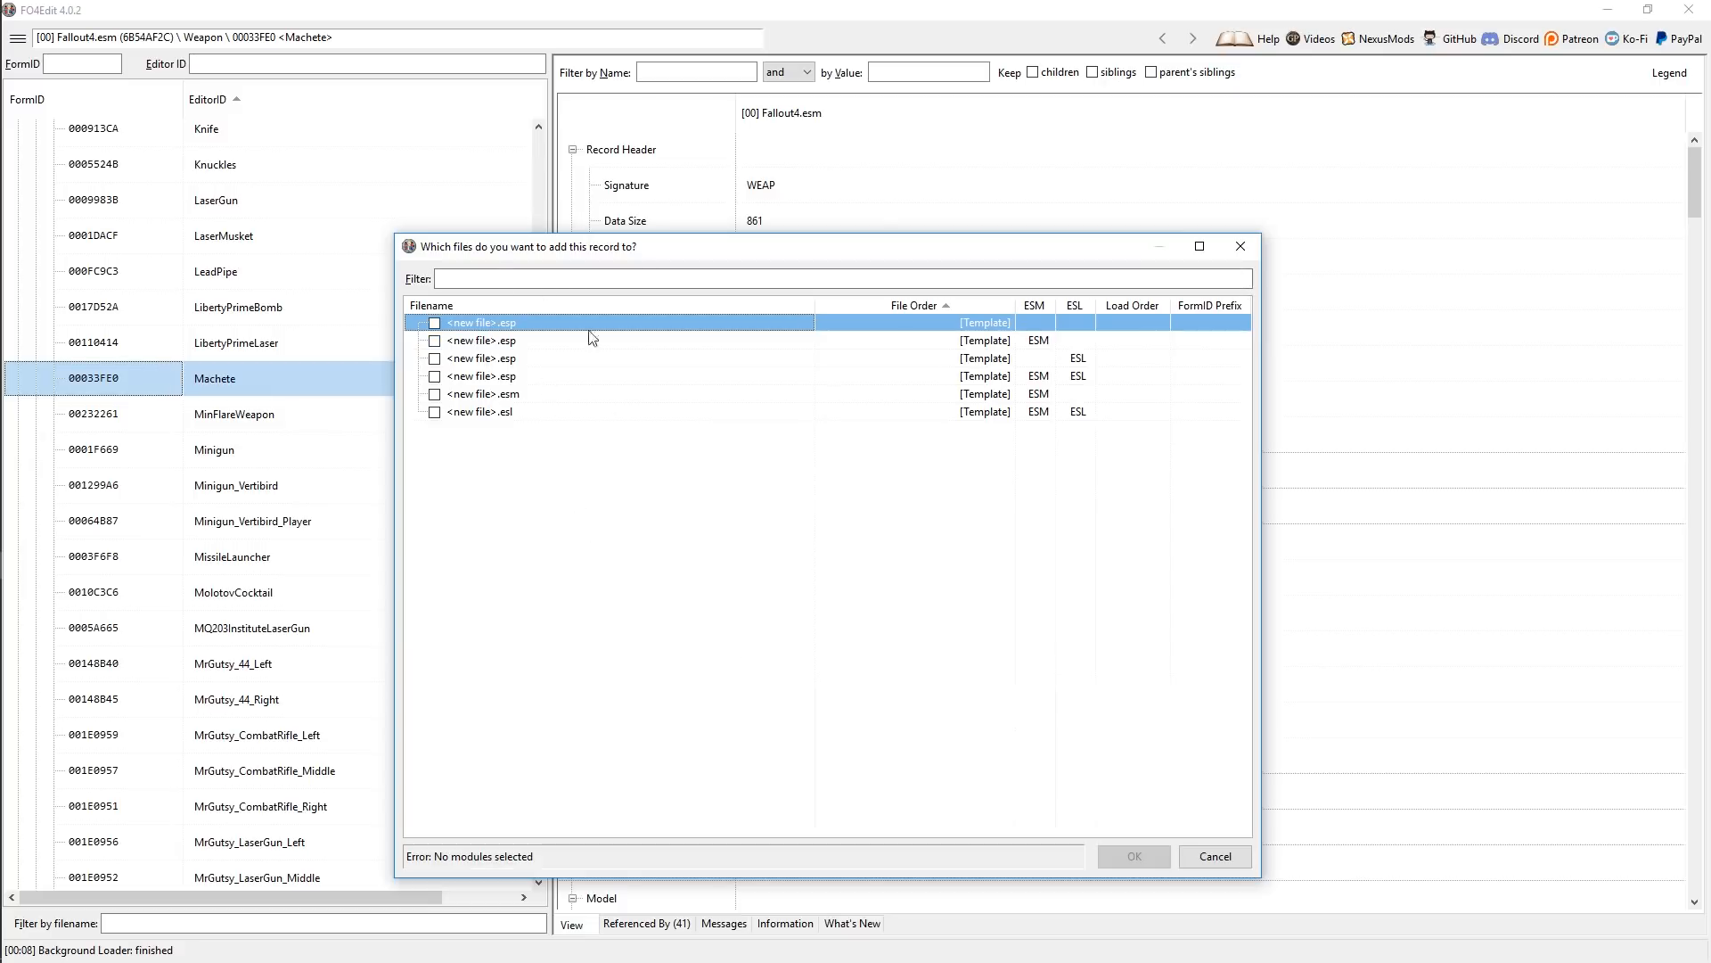
mouse_move(496, 250)
left_mouse_down()
mouse_move(573, 243)
mouse_move(523, 232)
left_mouse_up()
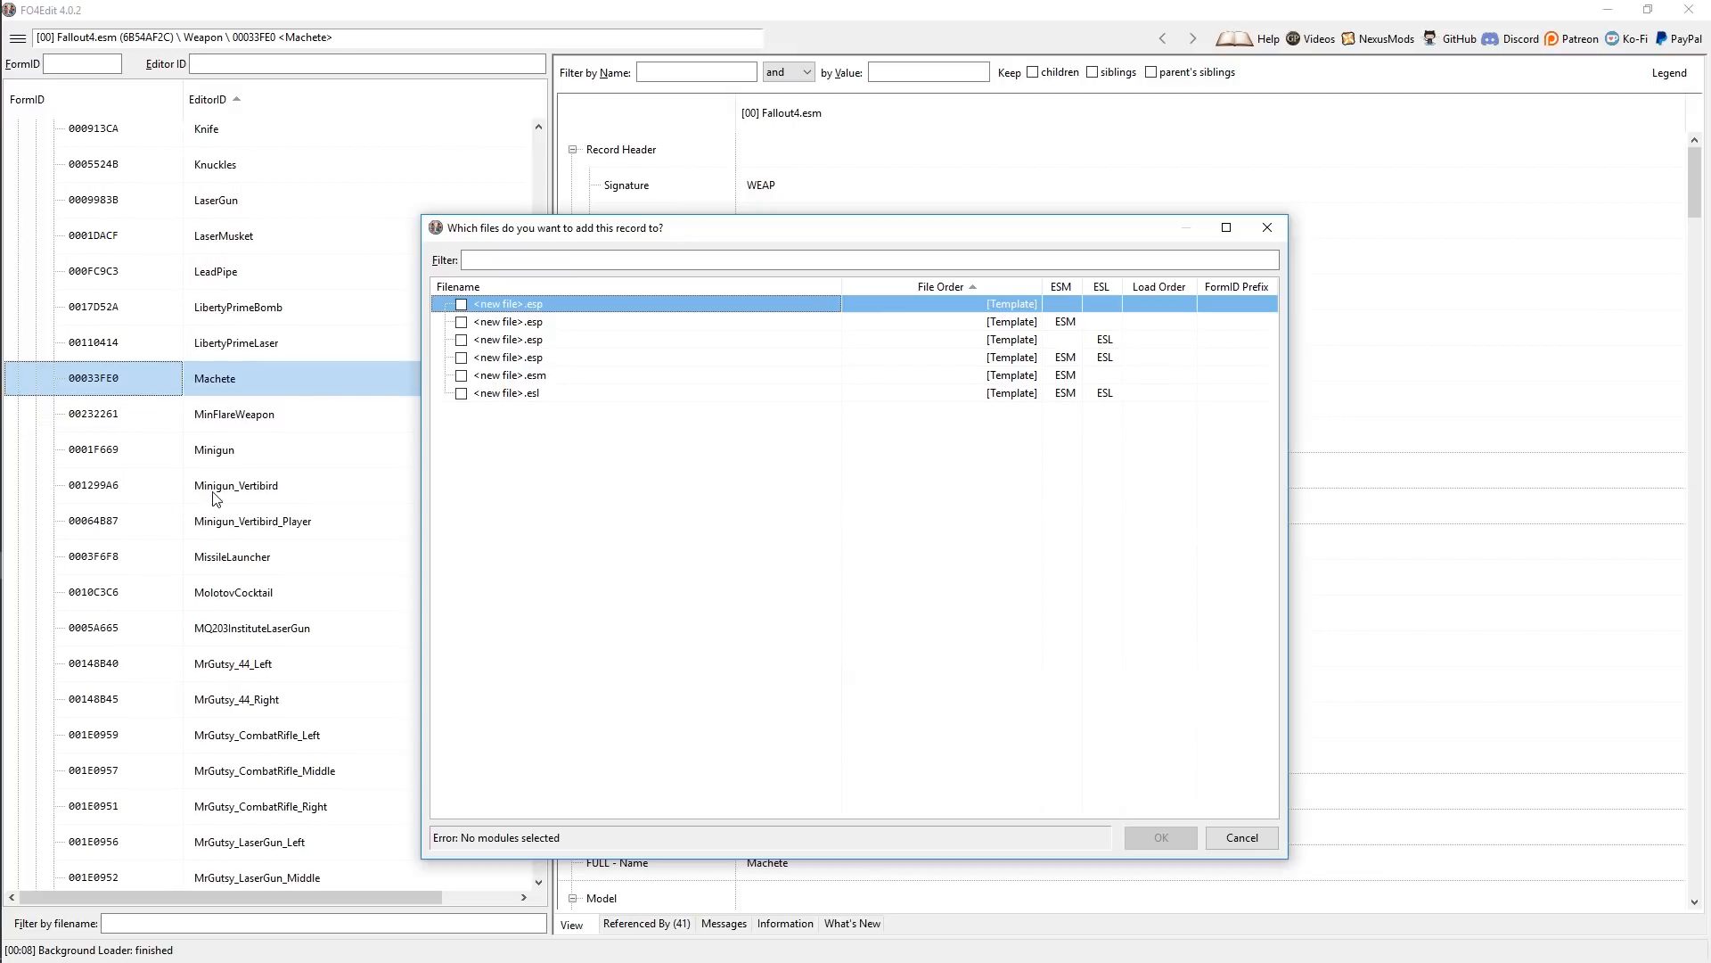
- Switch to Vortex, clear the plugin name filter and sort the plugins by load order, and return to FO4Edit
mouse_move(30, 593)
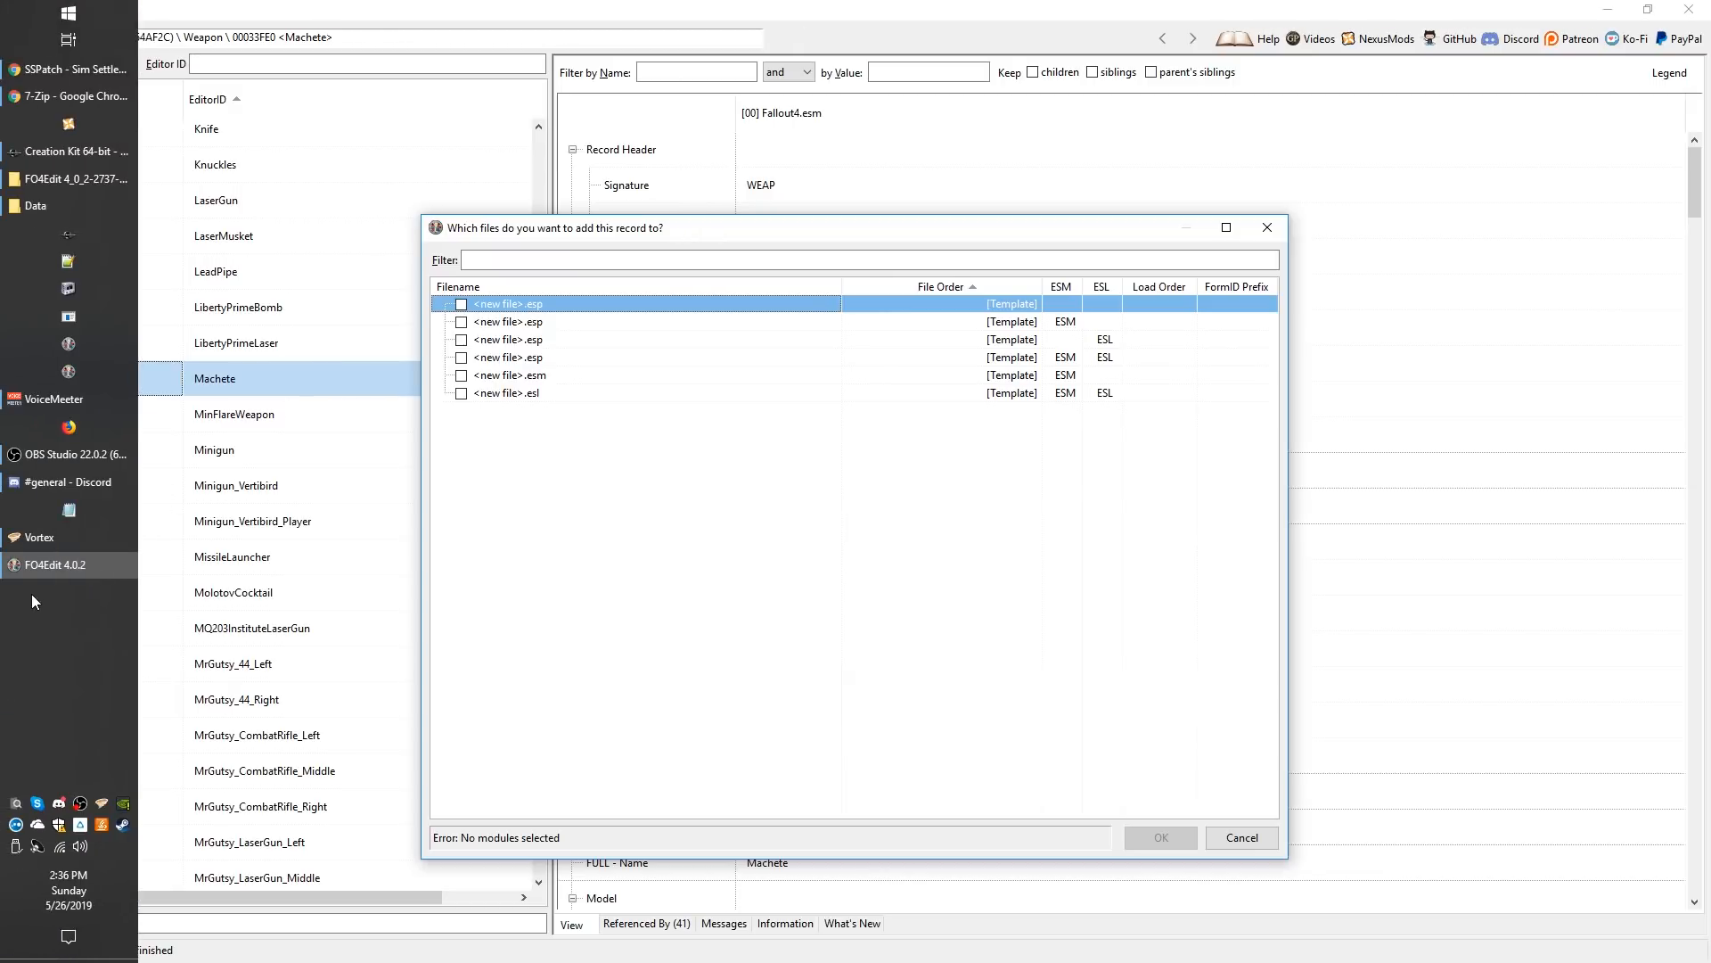
left_click(40, 536)
left_click(504, 435)
left_click_drag(913, 27, 586, 69)
left_click_drag(489, 249, 353, 240)
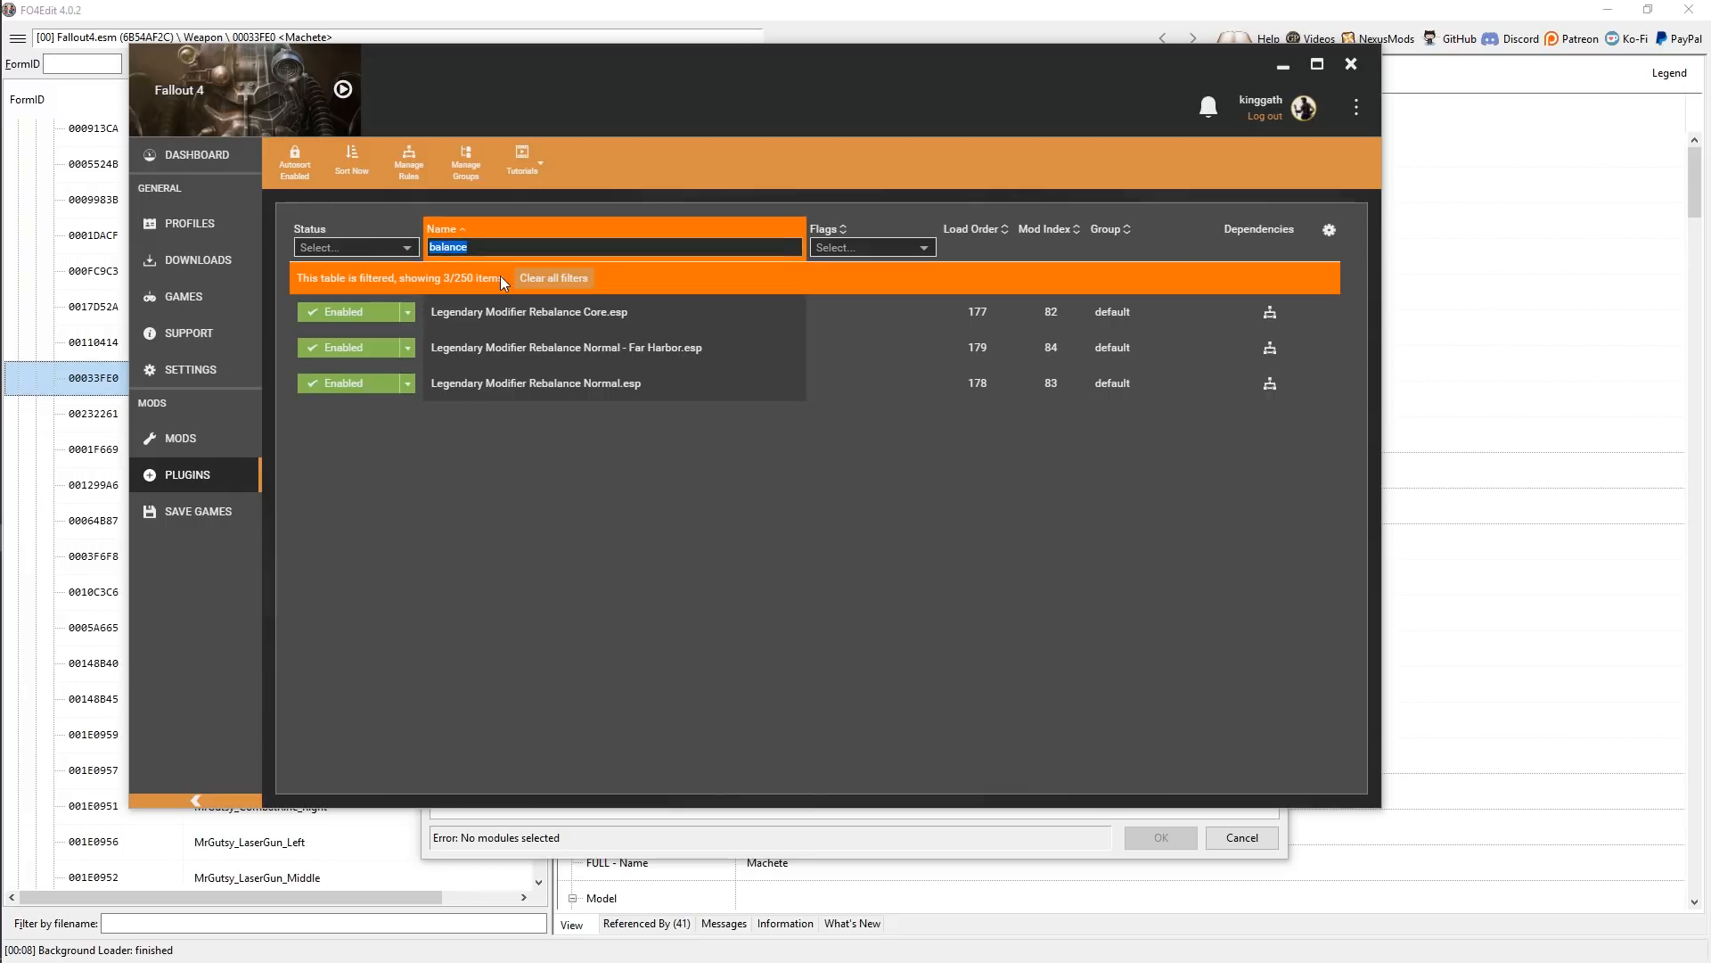
key("BackSpace")
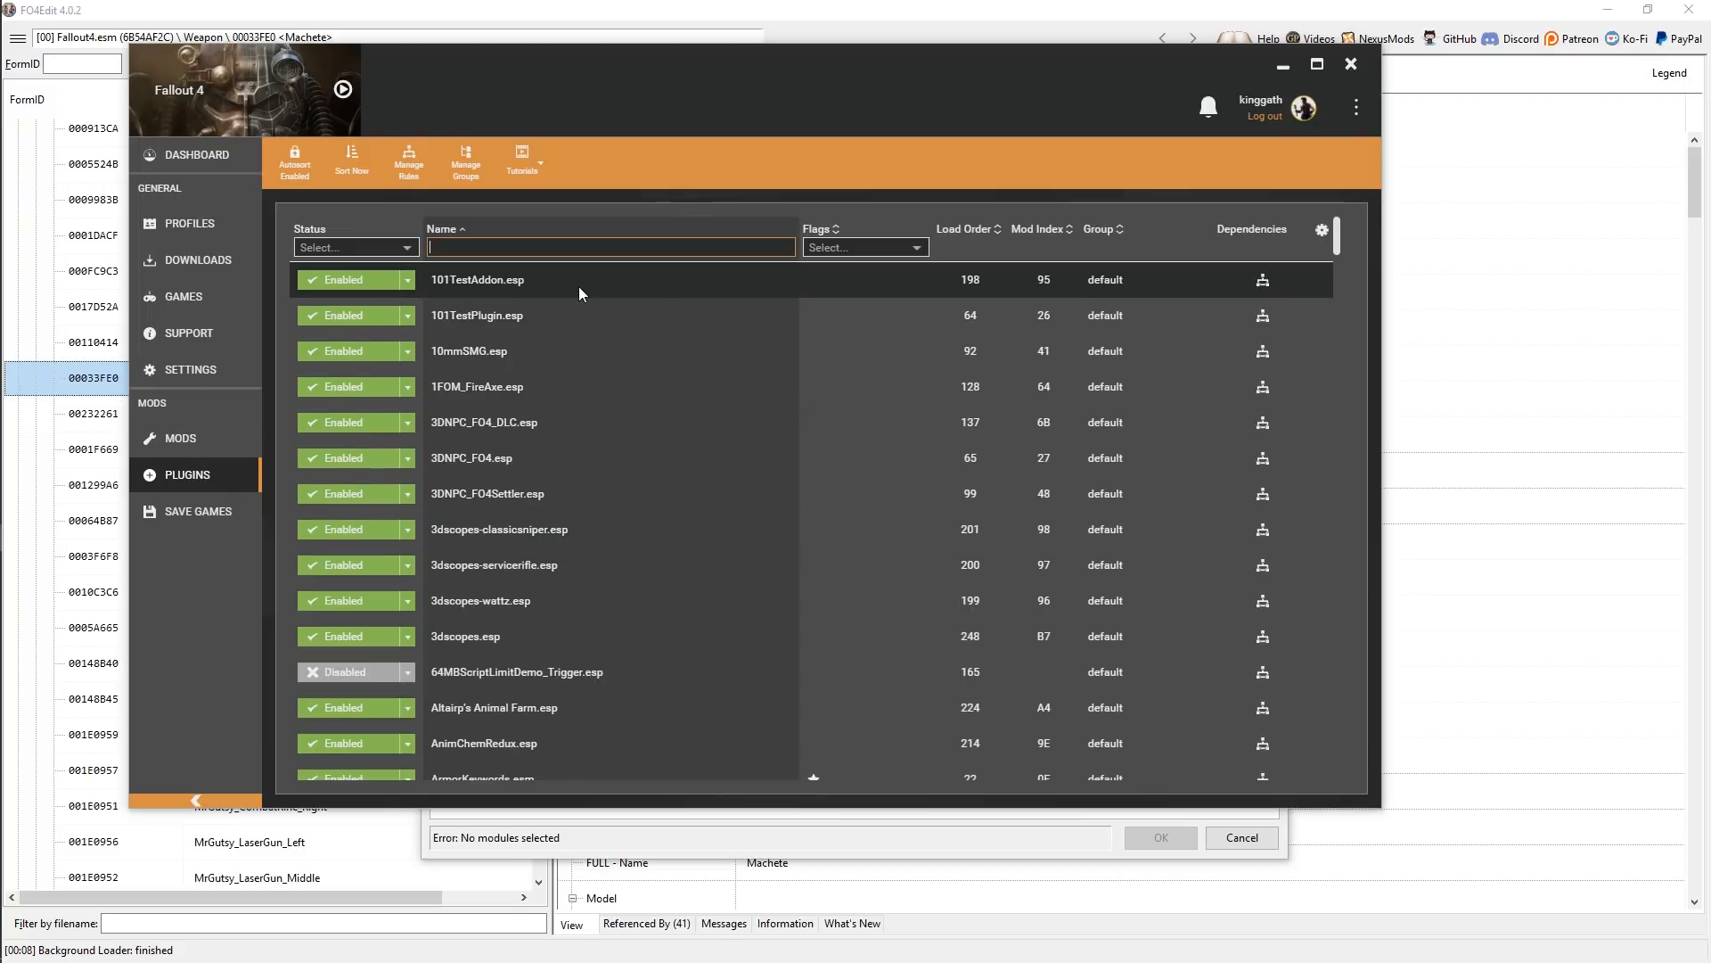
left_click(965, 229)
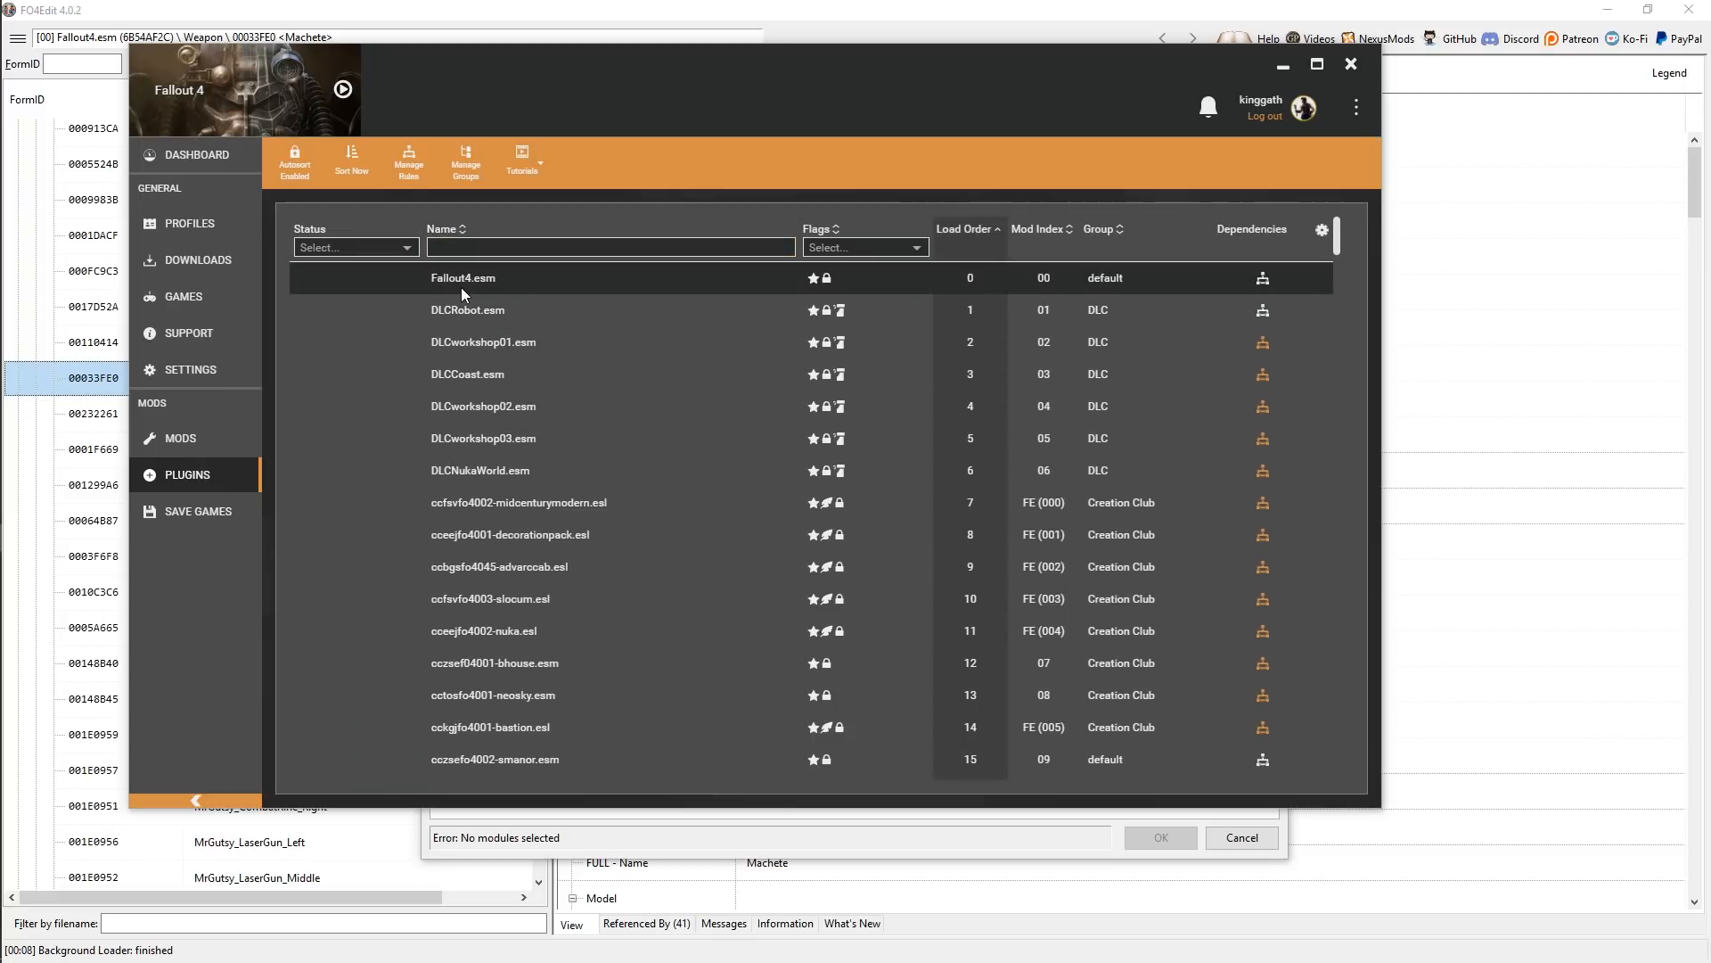
left_click_drag(631, 60, 849, 72)
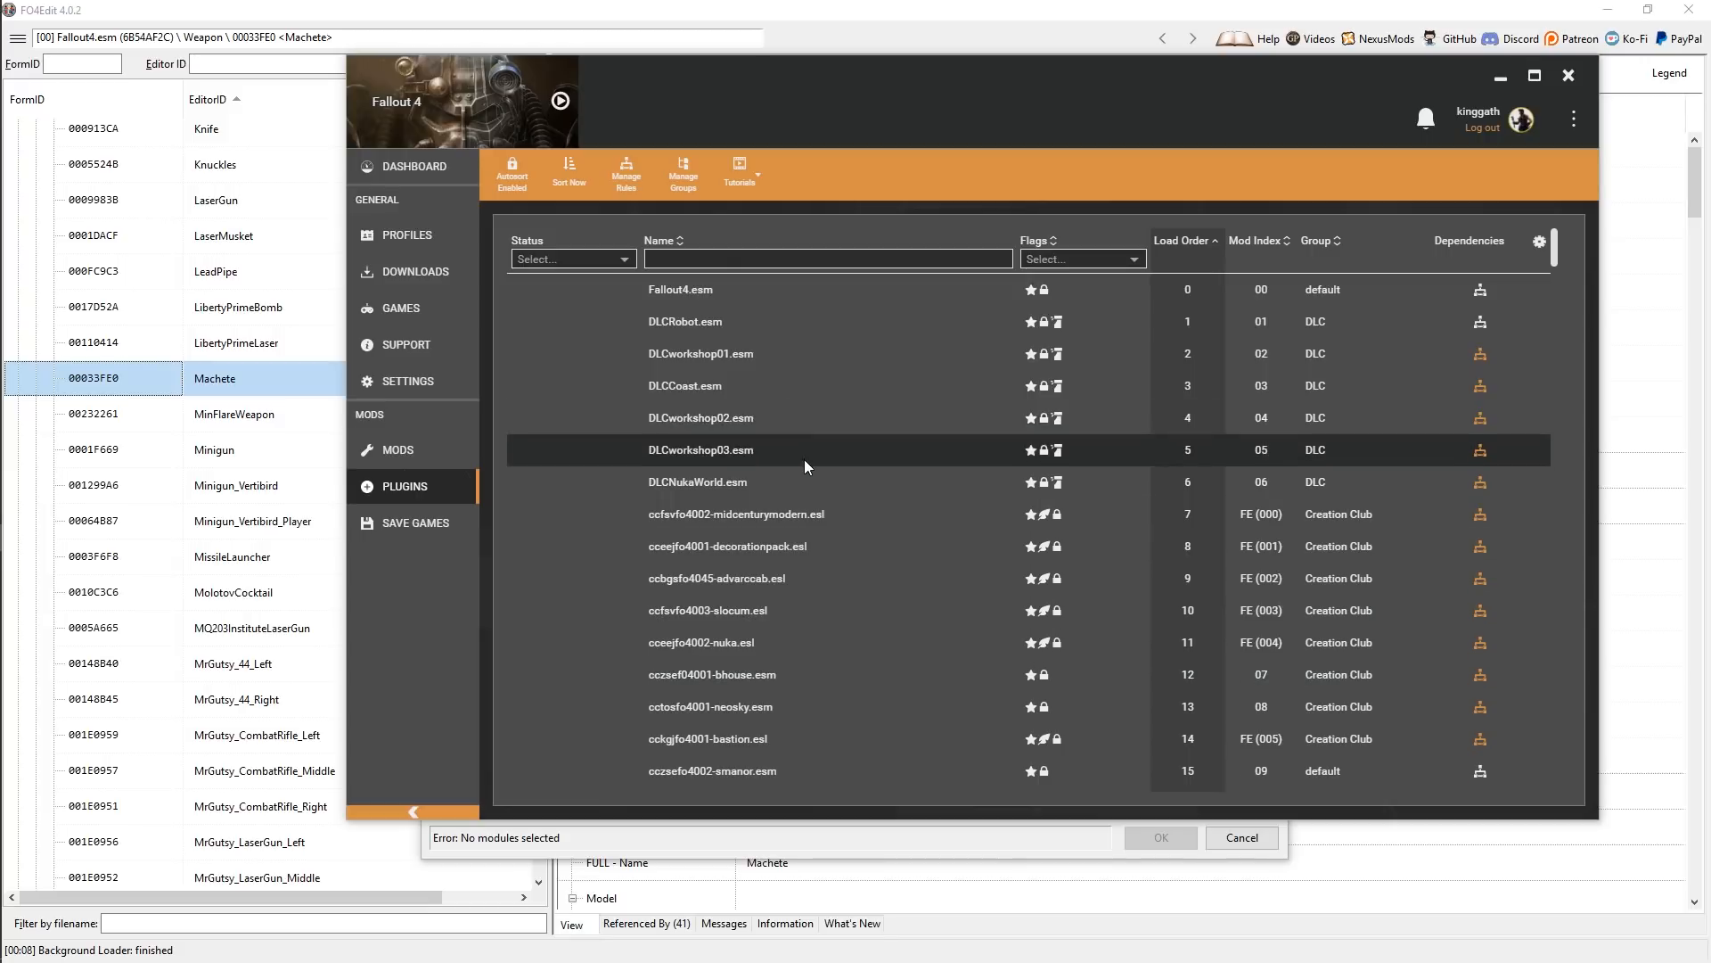
left_click(1497, 82)
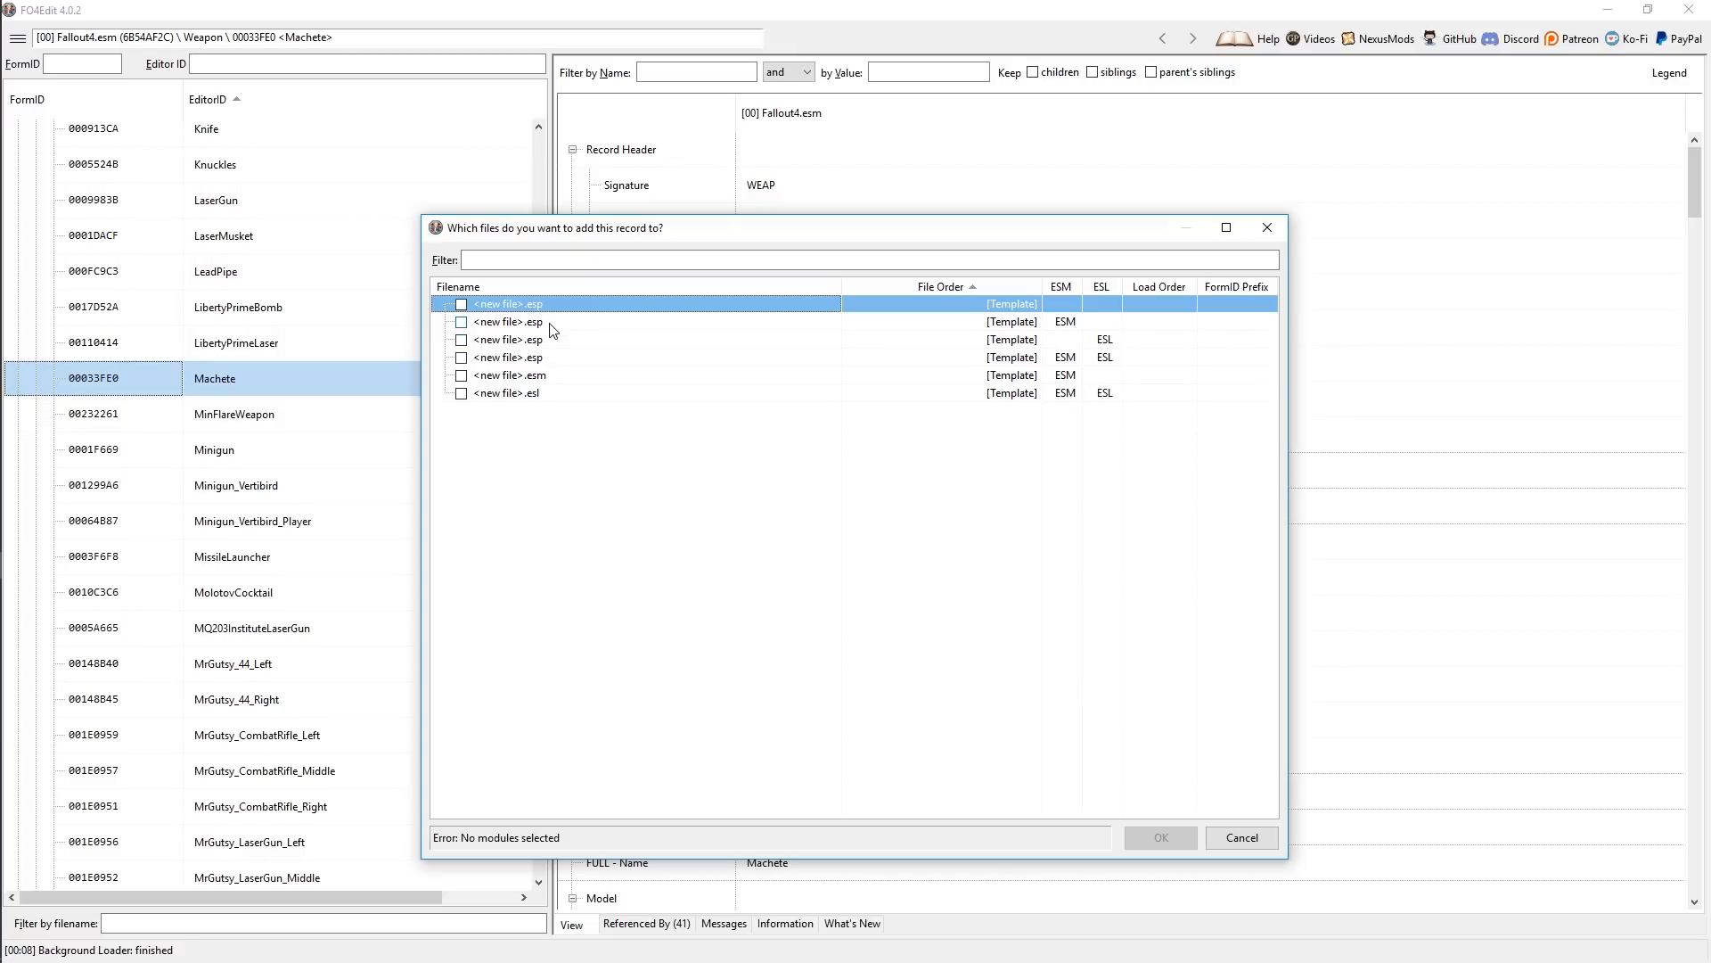
- Compare the new-file templates for .esp, .esm and .esl and their ESM and ESL flags
left_click(549, 324)
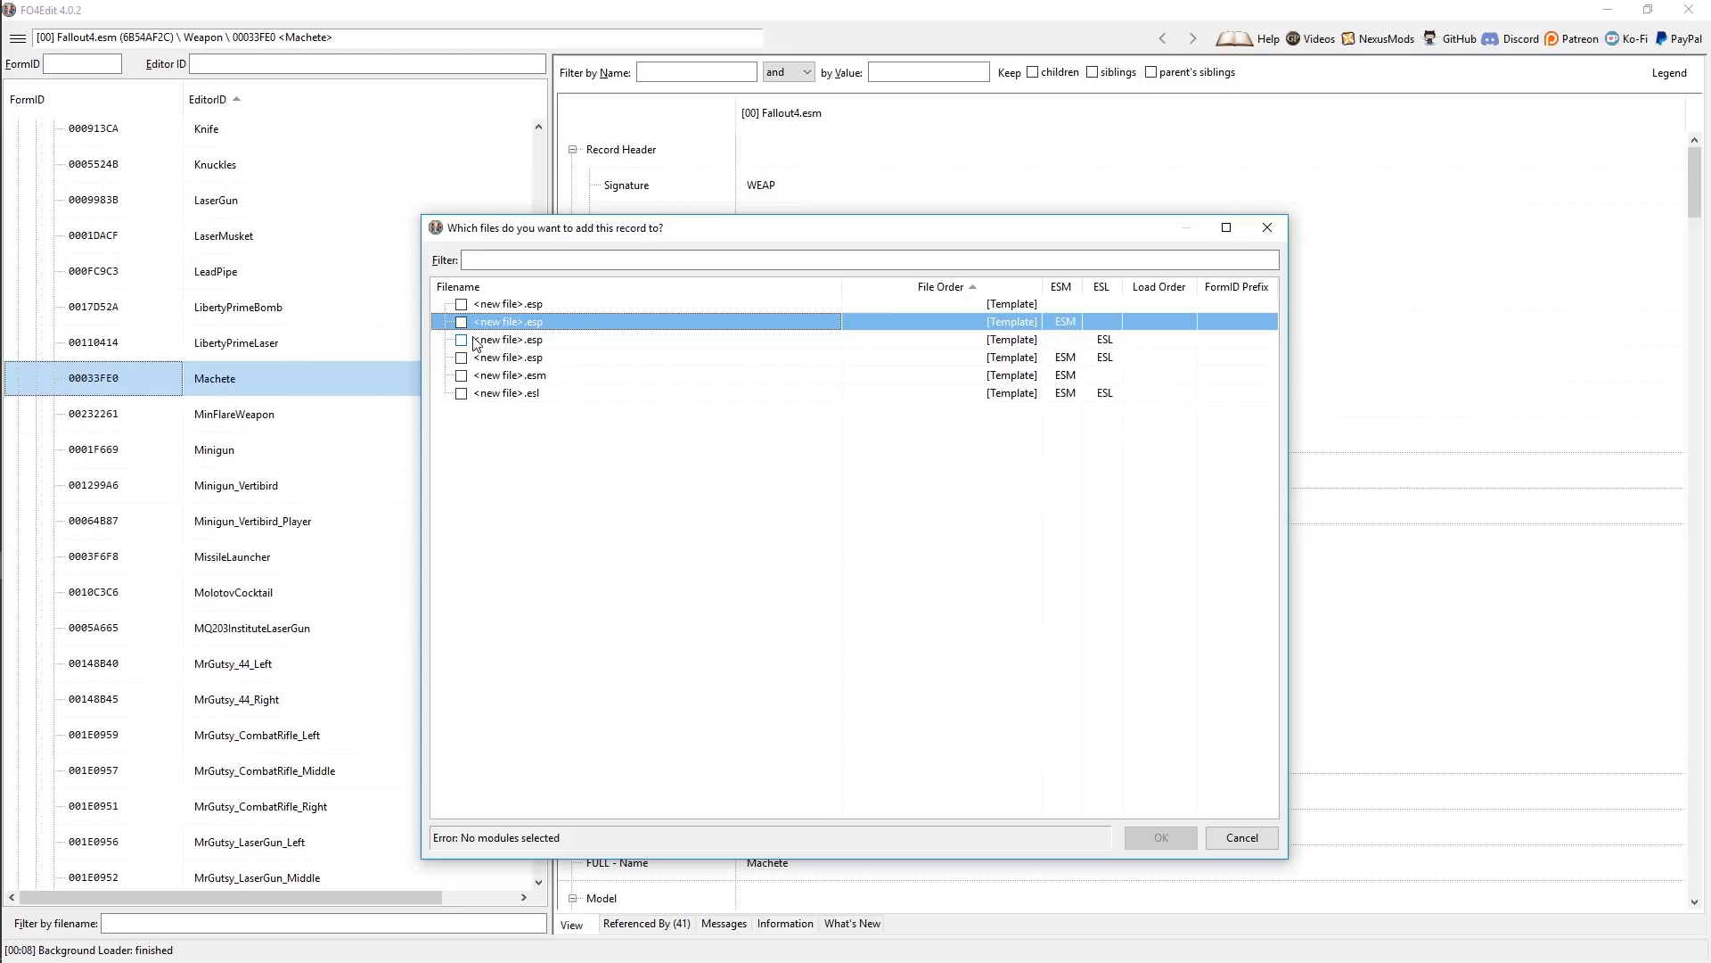
left_click(555, 342)
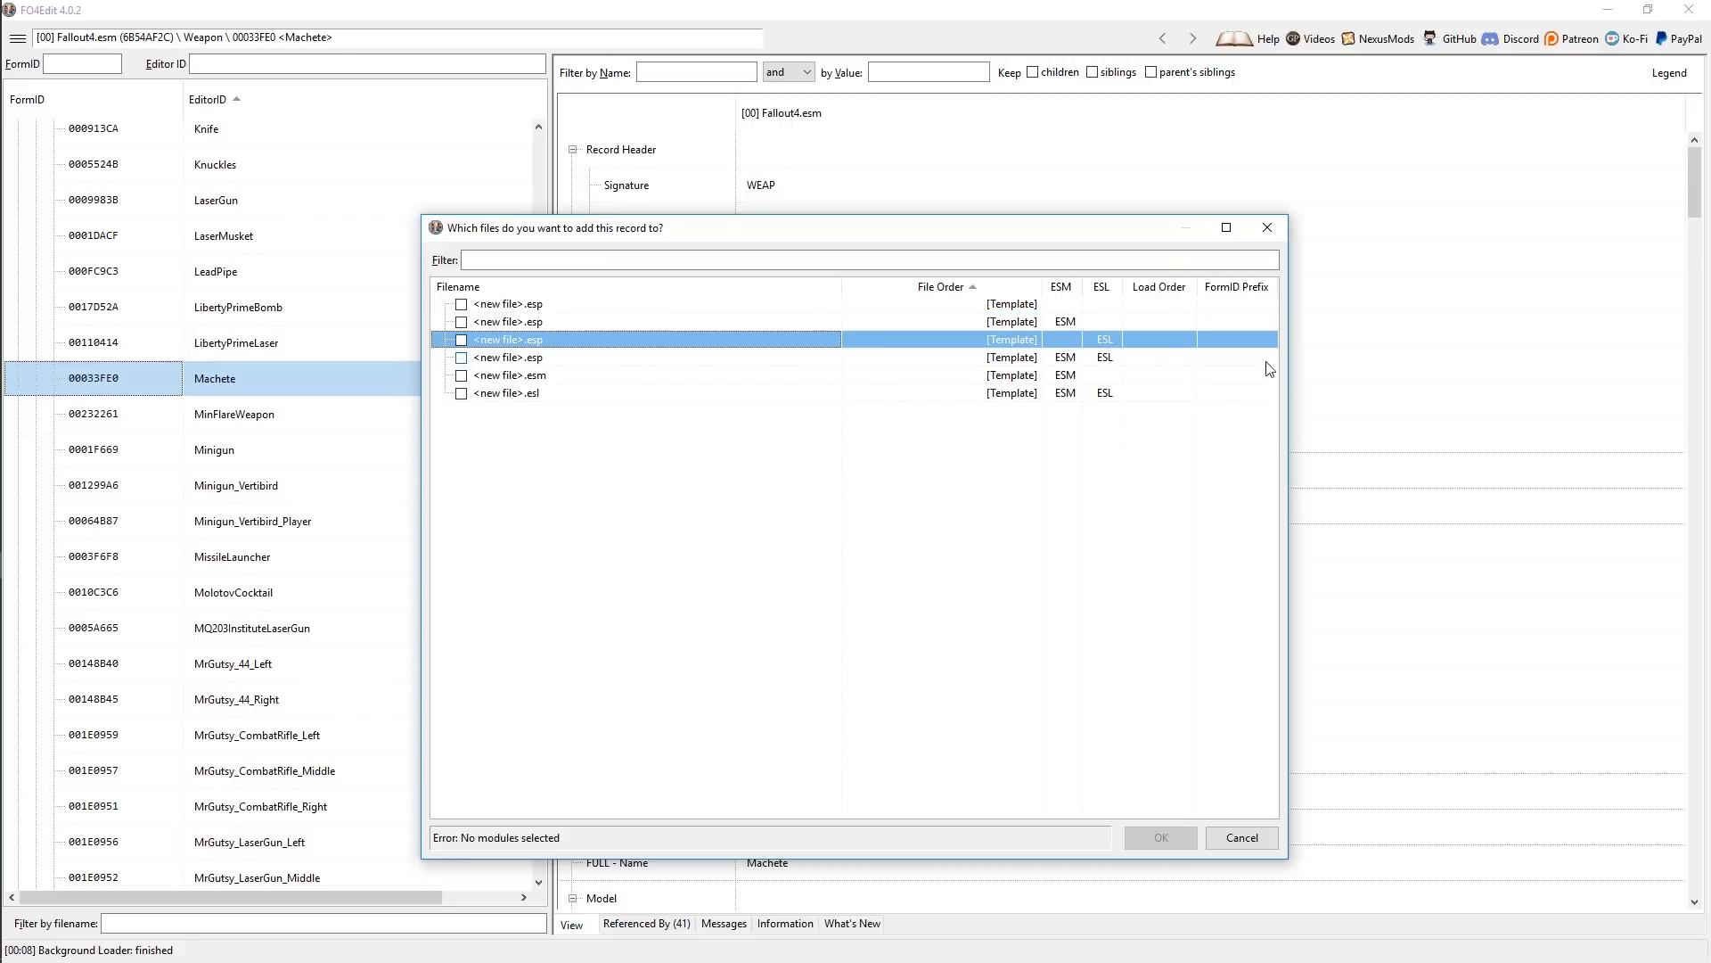
left_click(601, 322)
left_click(1099, 335)
left_click(551, 364)
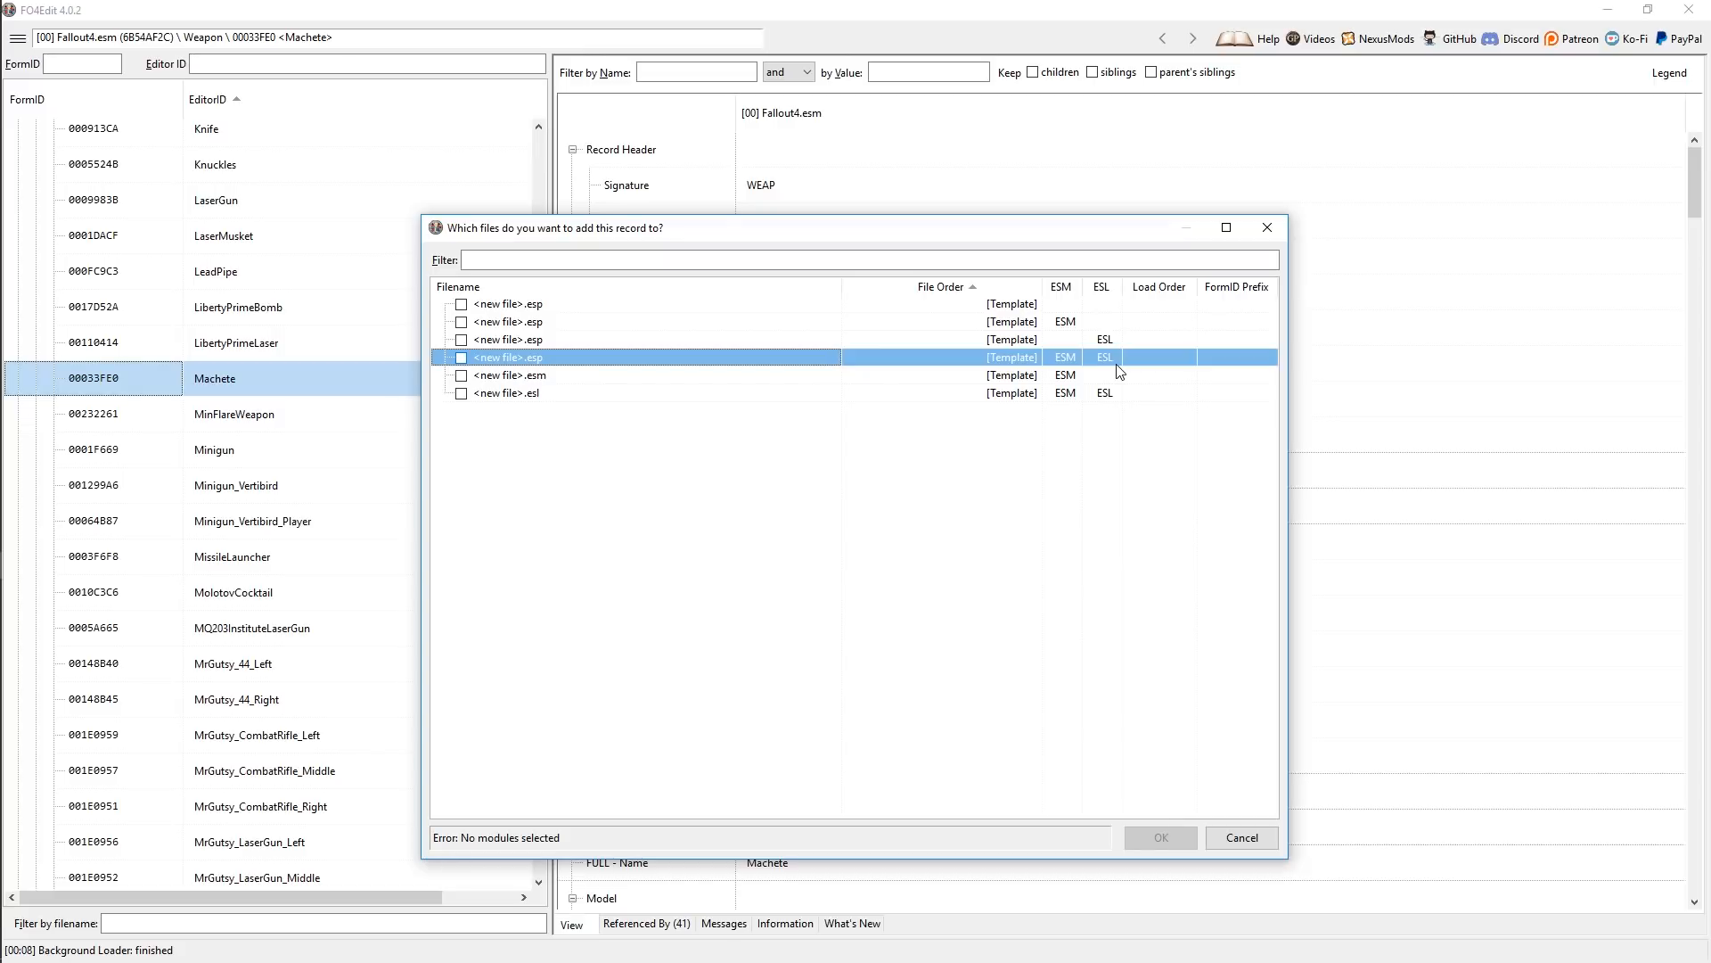
left_click(538, 378)
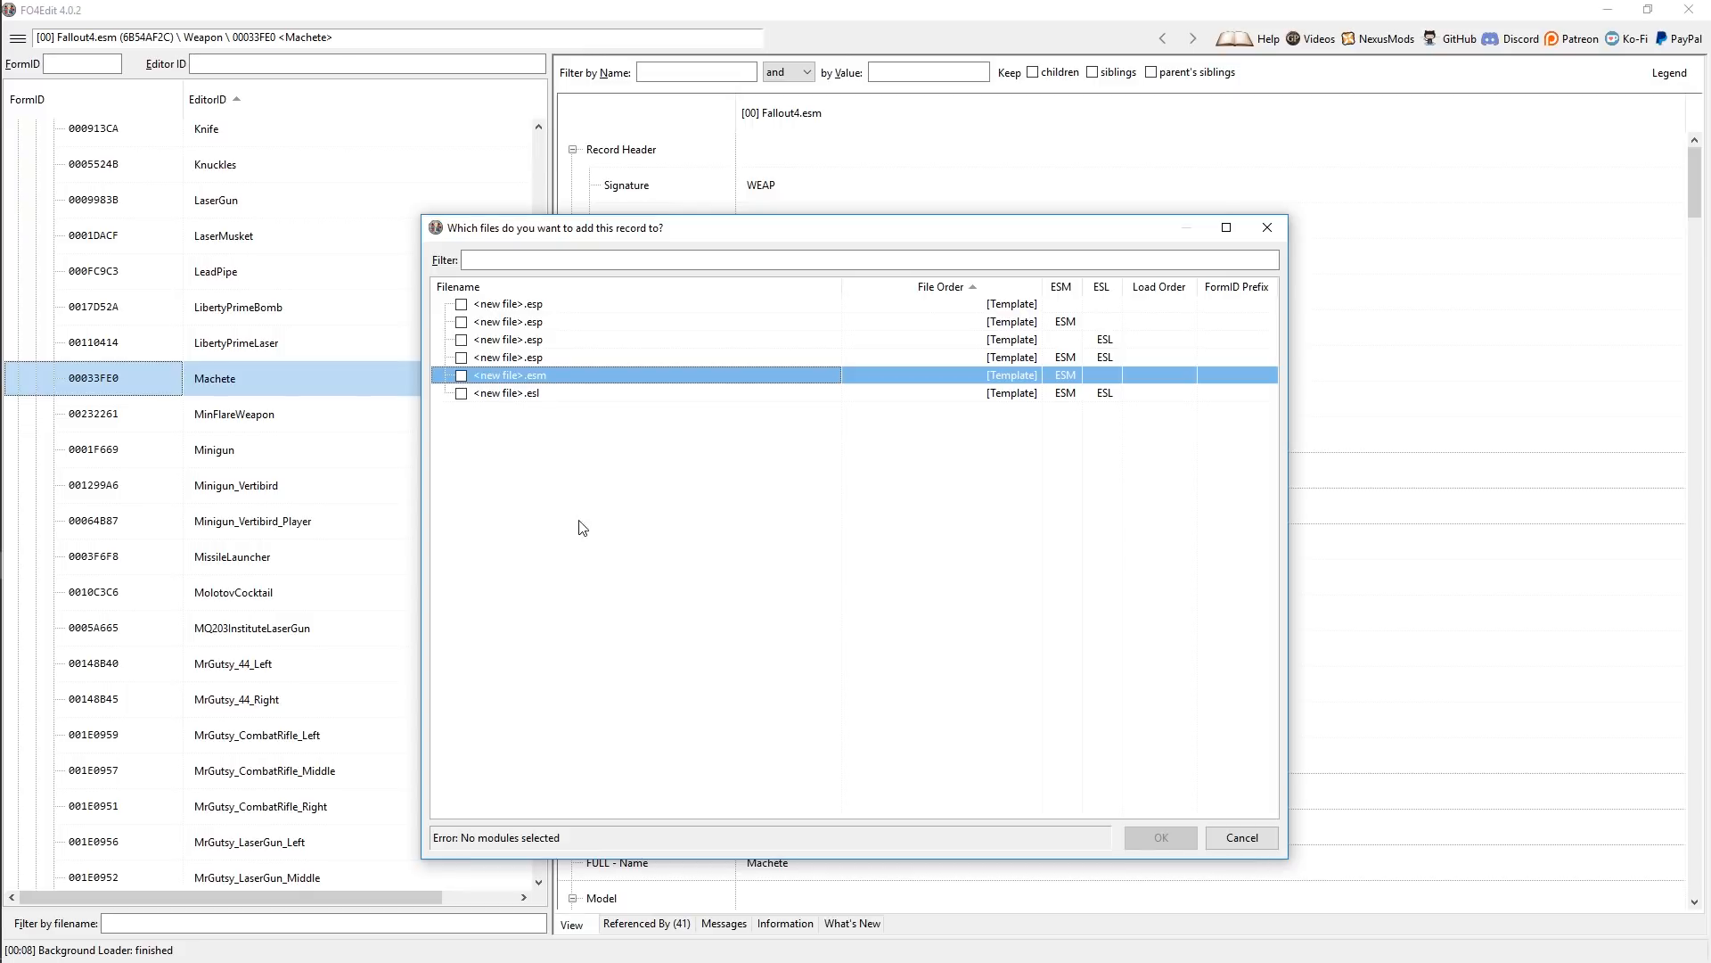
left_click(572, 394)
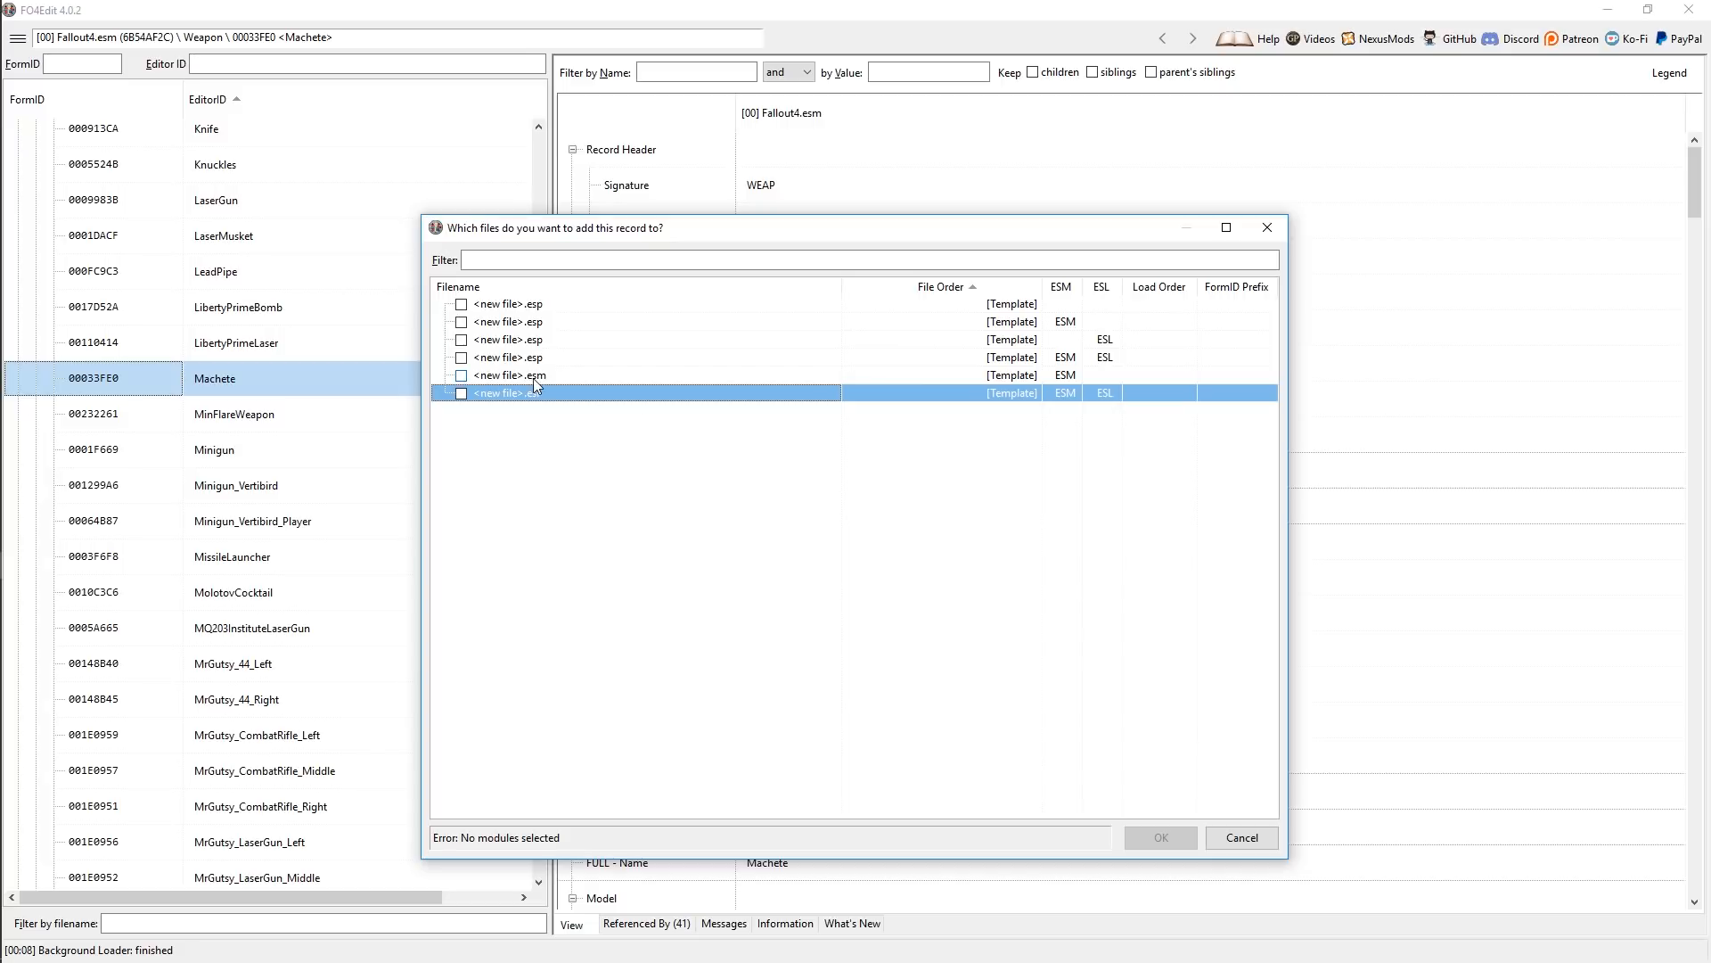
left_click(537, 344)
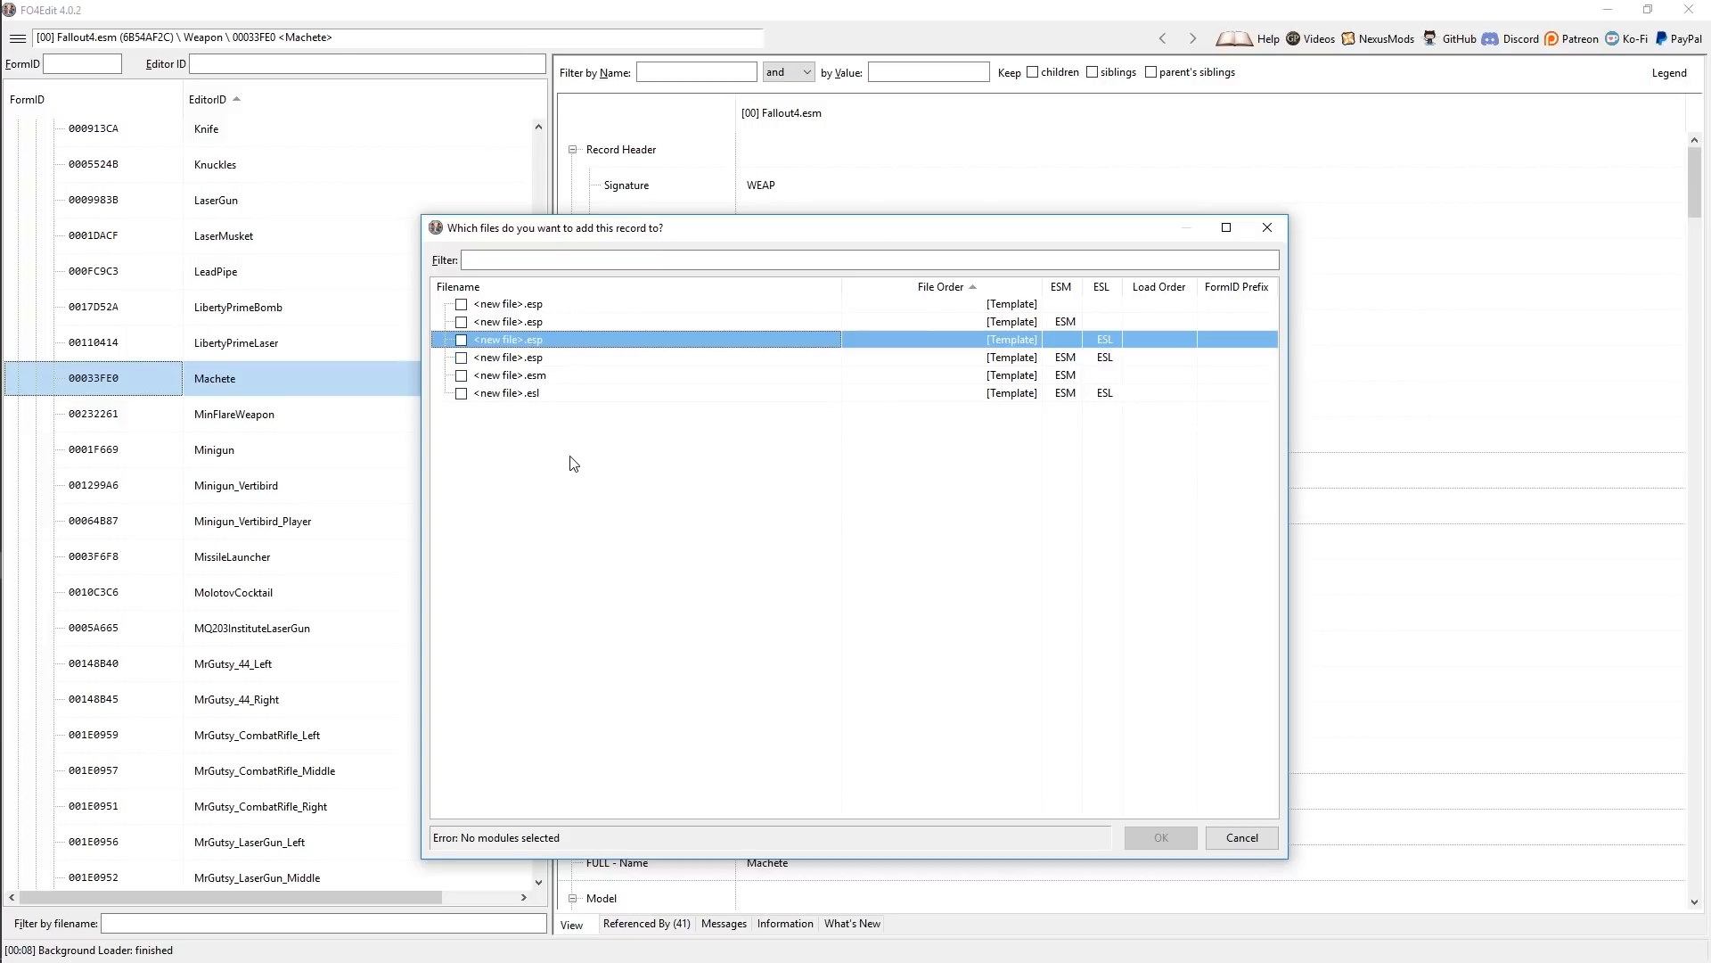
- Copy the override into a new .esp without ESM or ESL flags, naming the module file kgTestWeaponBalancePatch
left_click(533, 305)
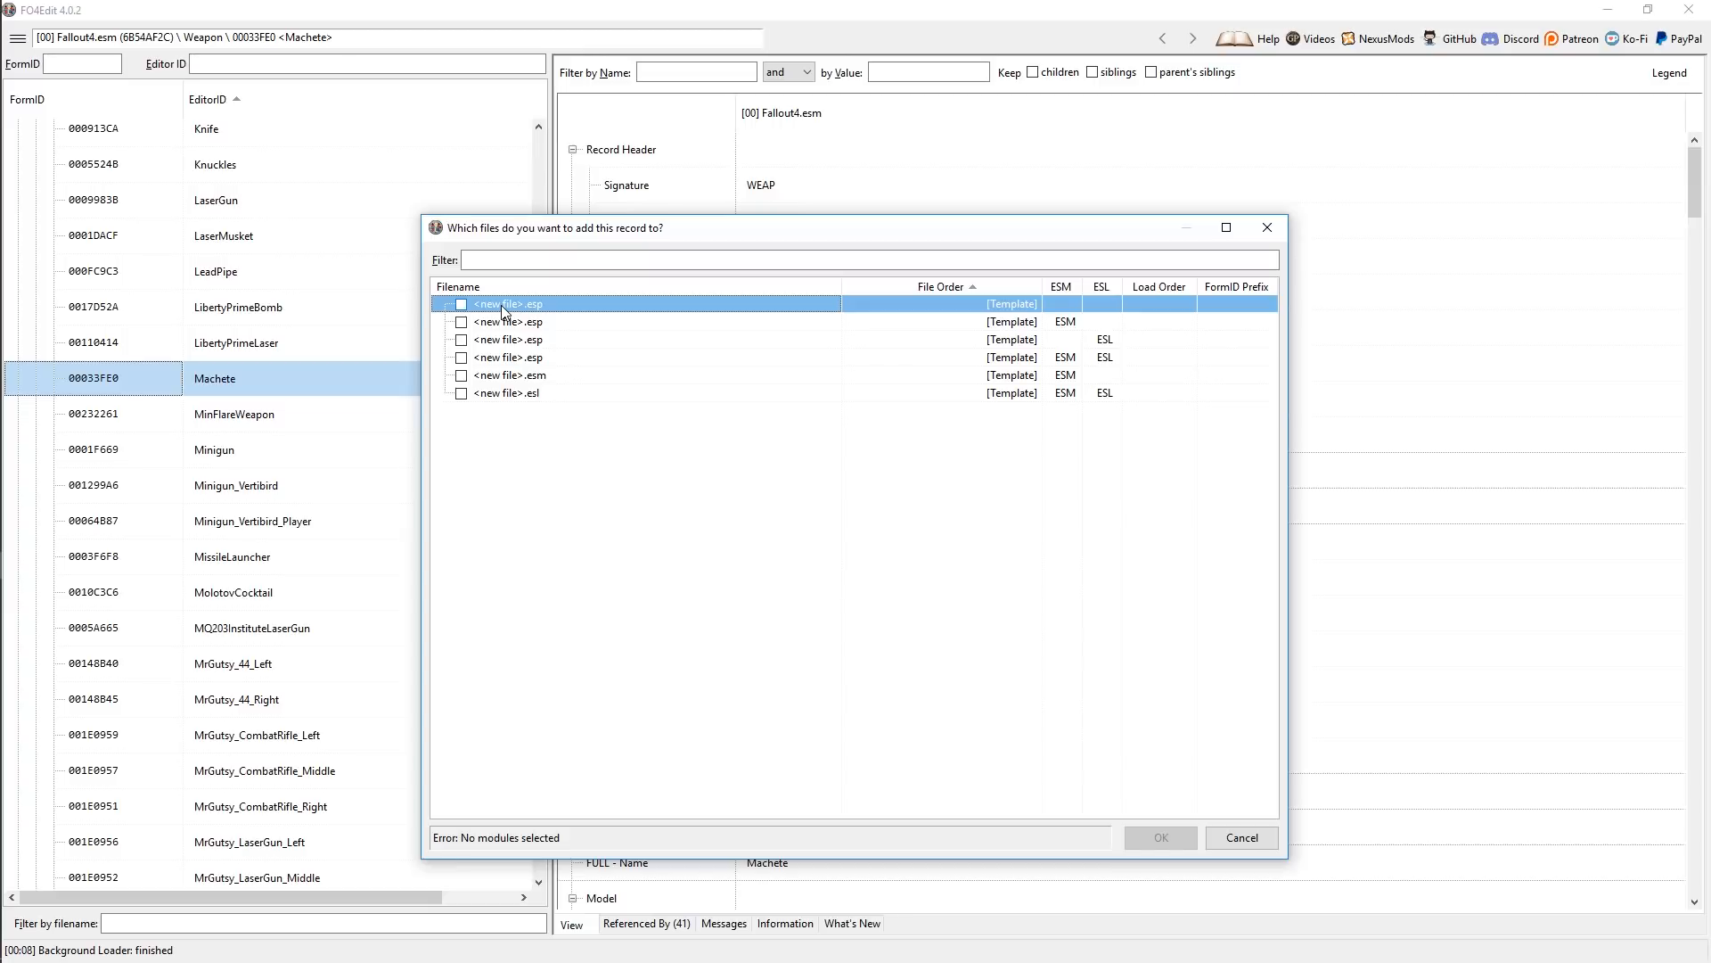
double_click(501, 305)
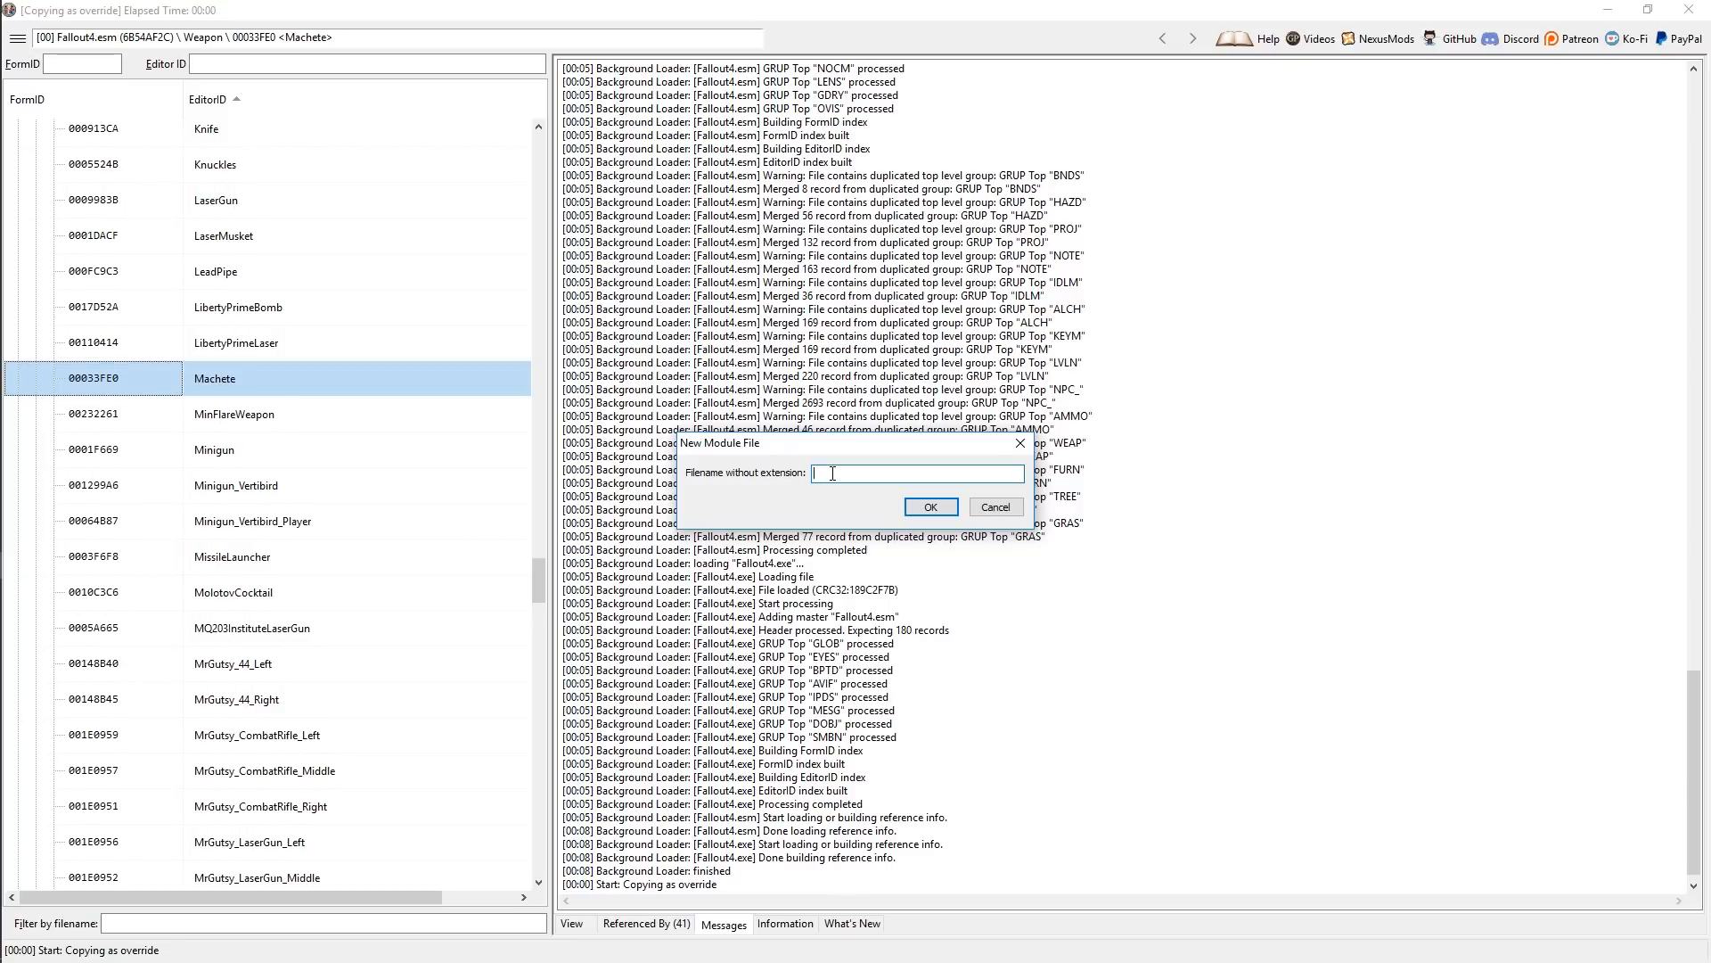
type("kgTestWeaponBalance")
type("tch")
key("Return")
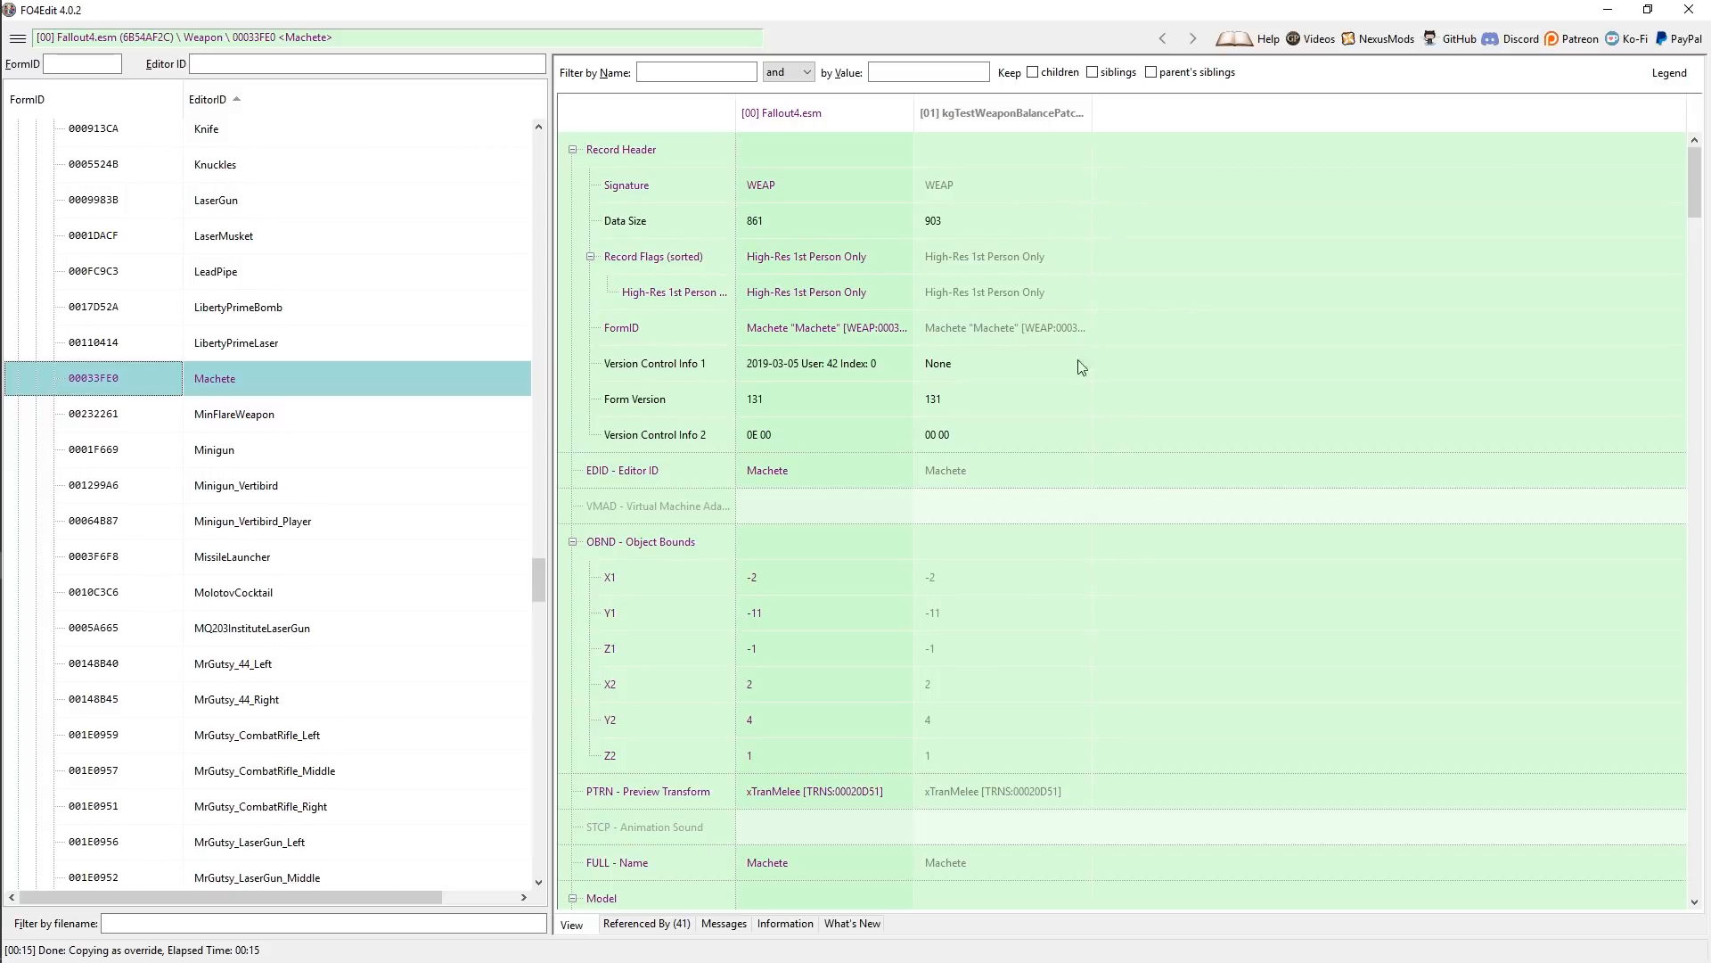
- Look through the Machete fields of Fallout4.esm and the new patch side by side, down to the object template combinations
scroll(1060, 660, "down", 5)
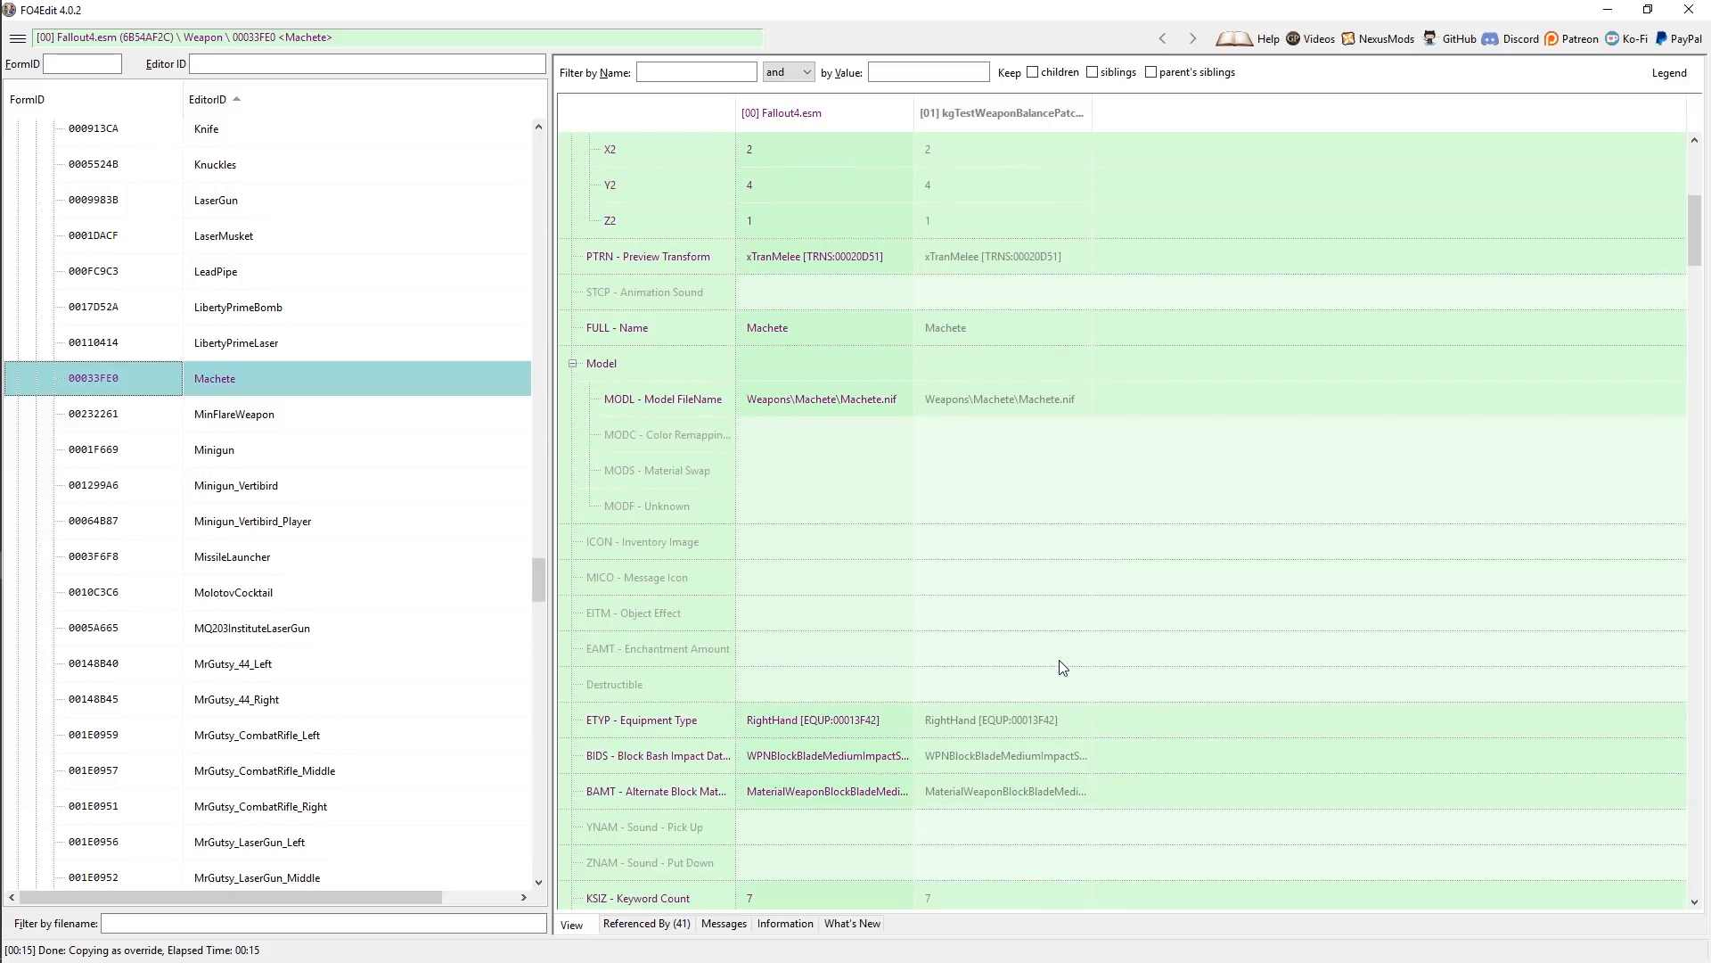
scroll(1060, 661, "down", 5)
scroll(1060, 661, "down", 8)
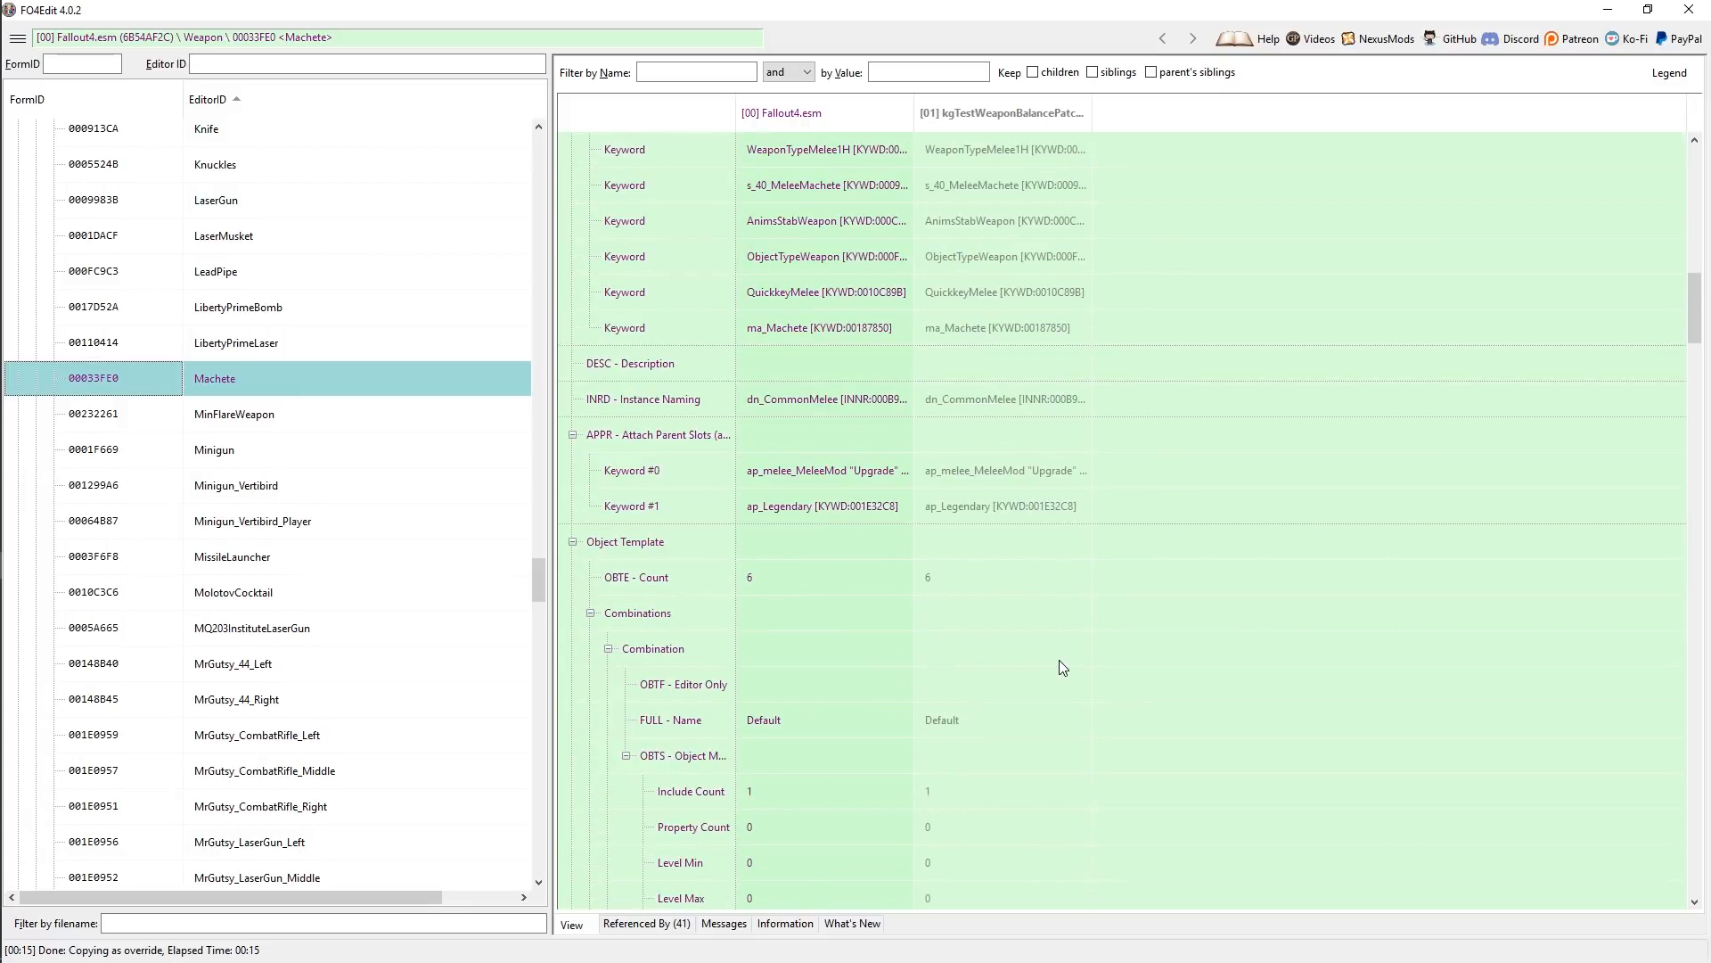
scroll(1061, 664, "down", 3)
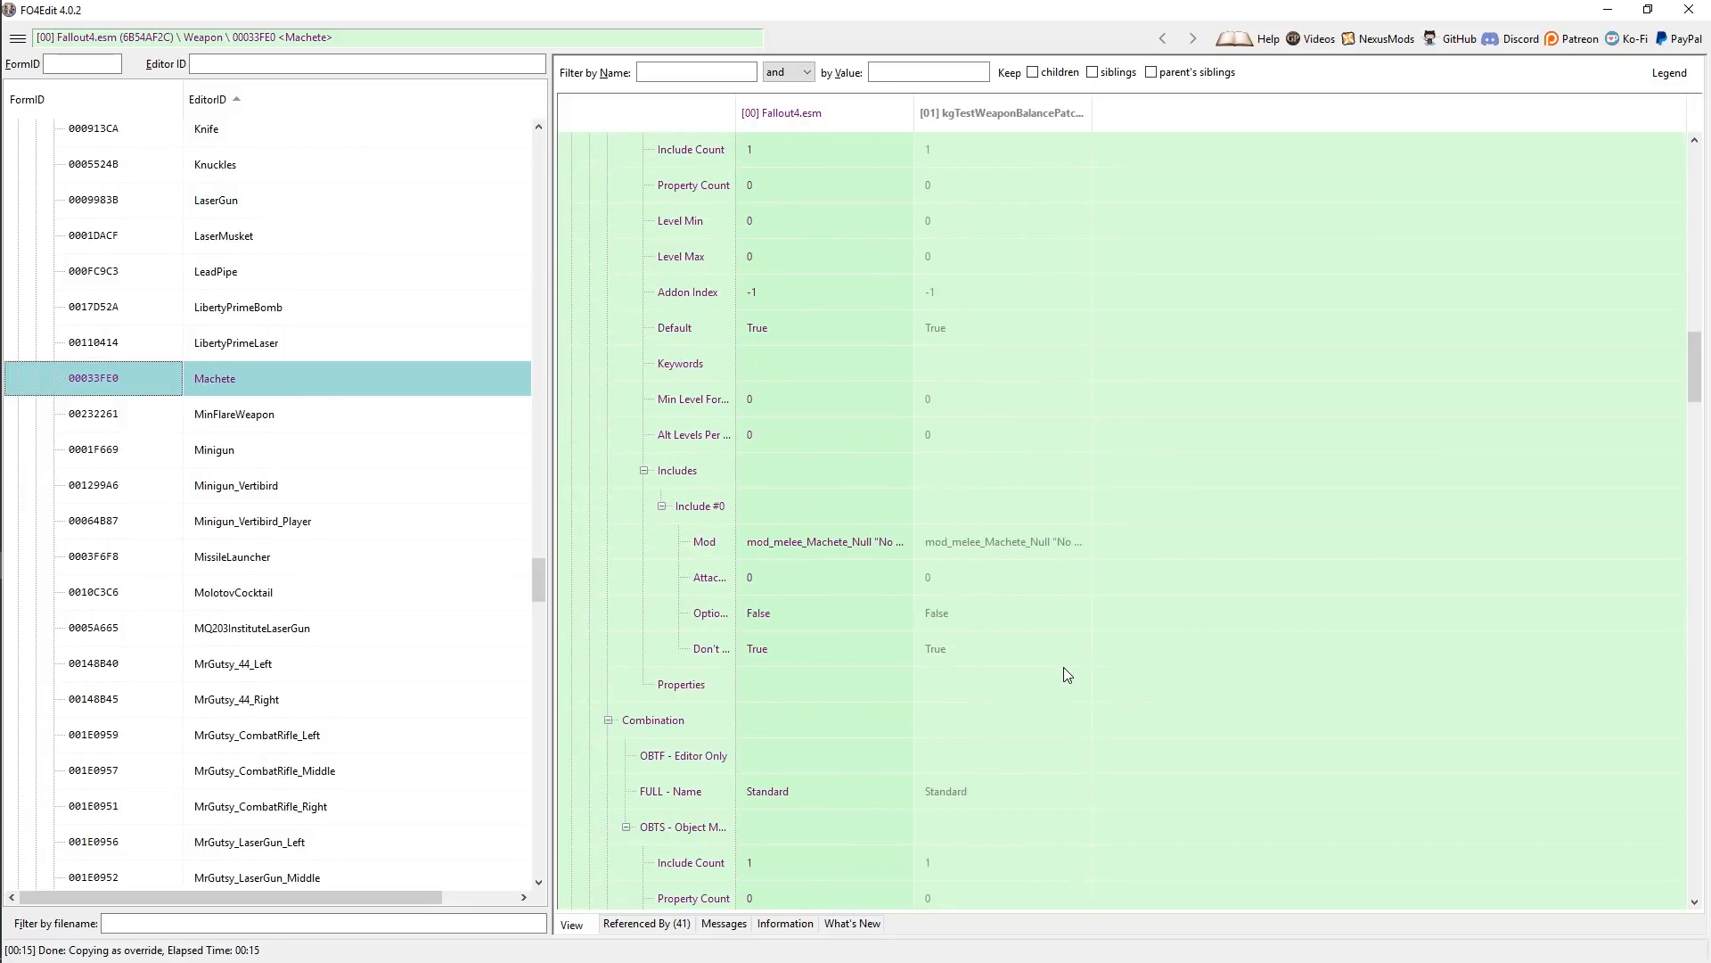
scroll(1068, 682, "up", 8)
scroll(1069, 686, "up", 10)
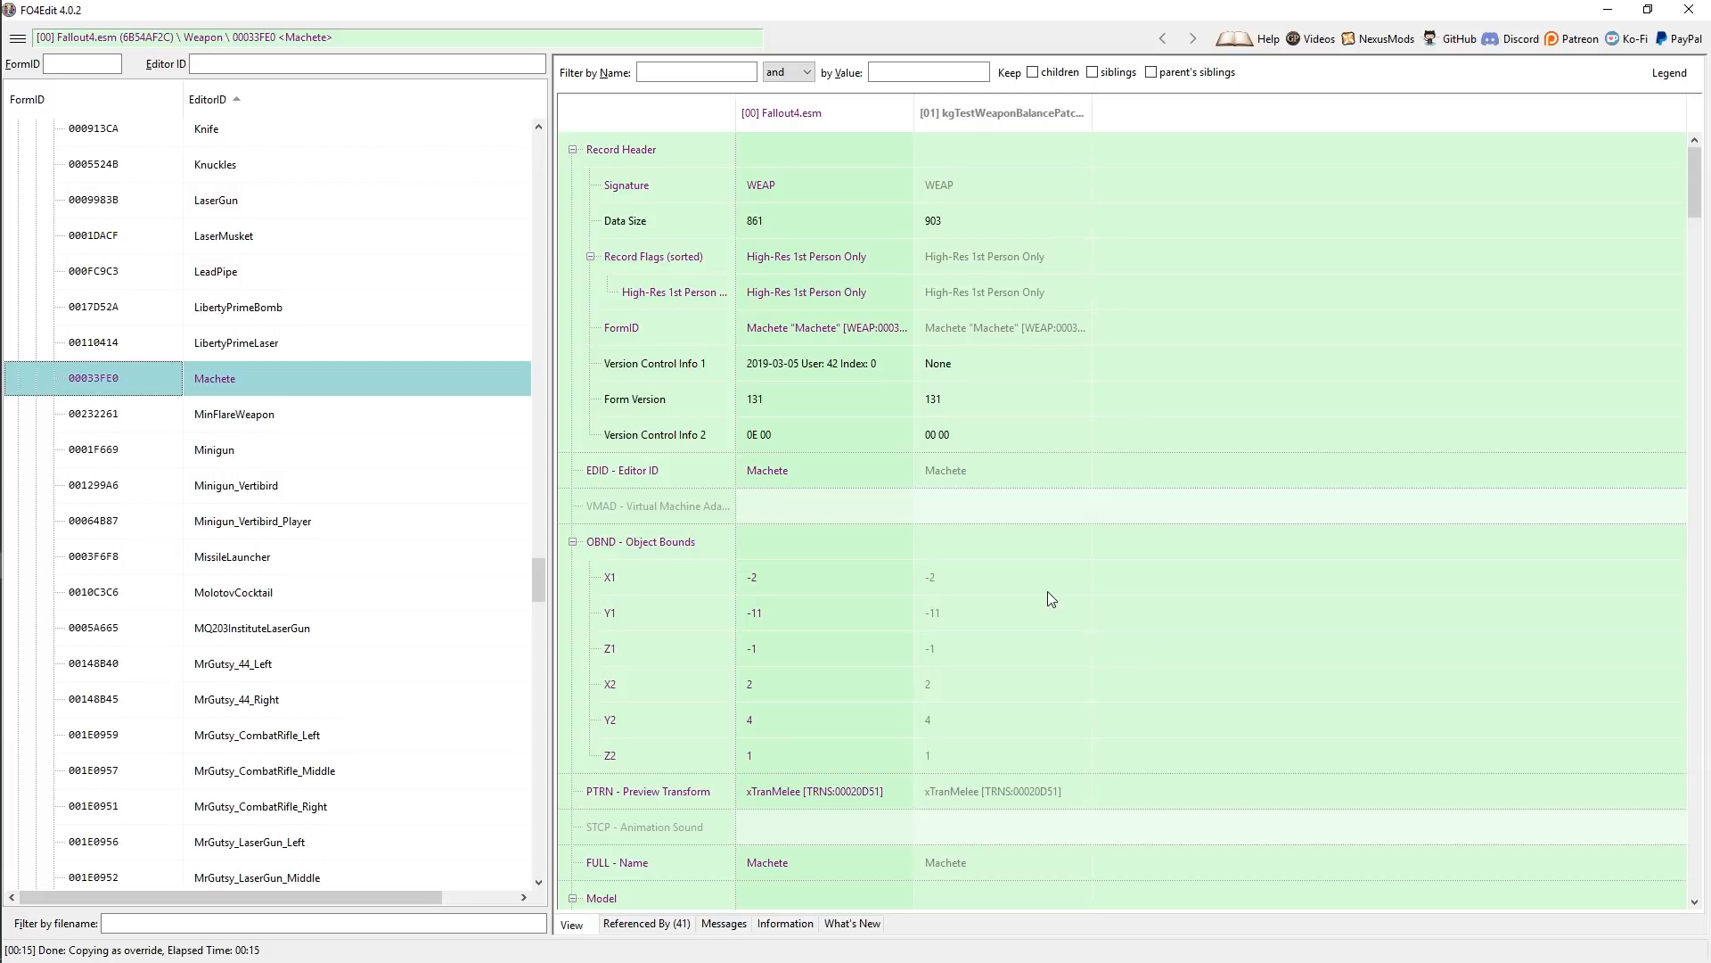
- Collapse the Record Header, Object Bounds and Model sections of the Machete record
left_click(574, 151)
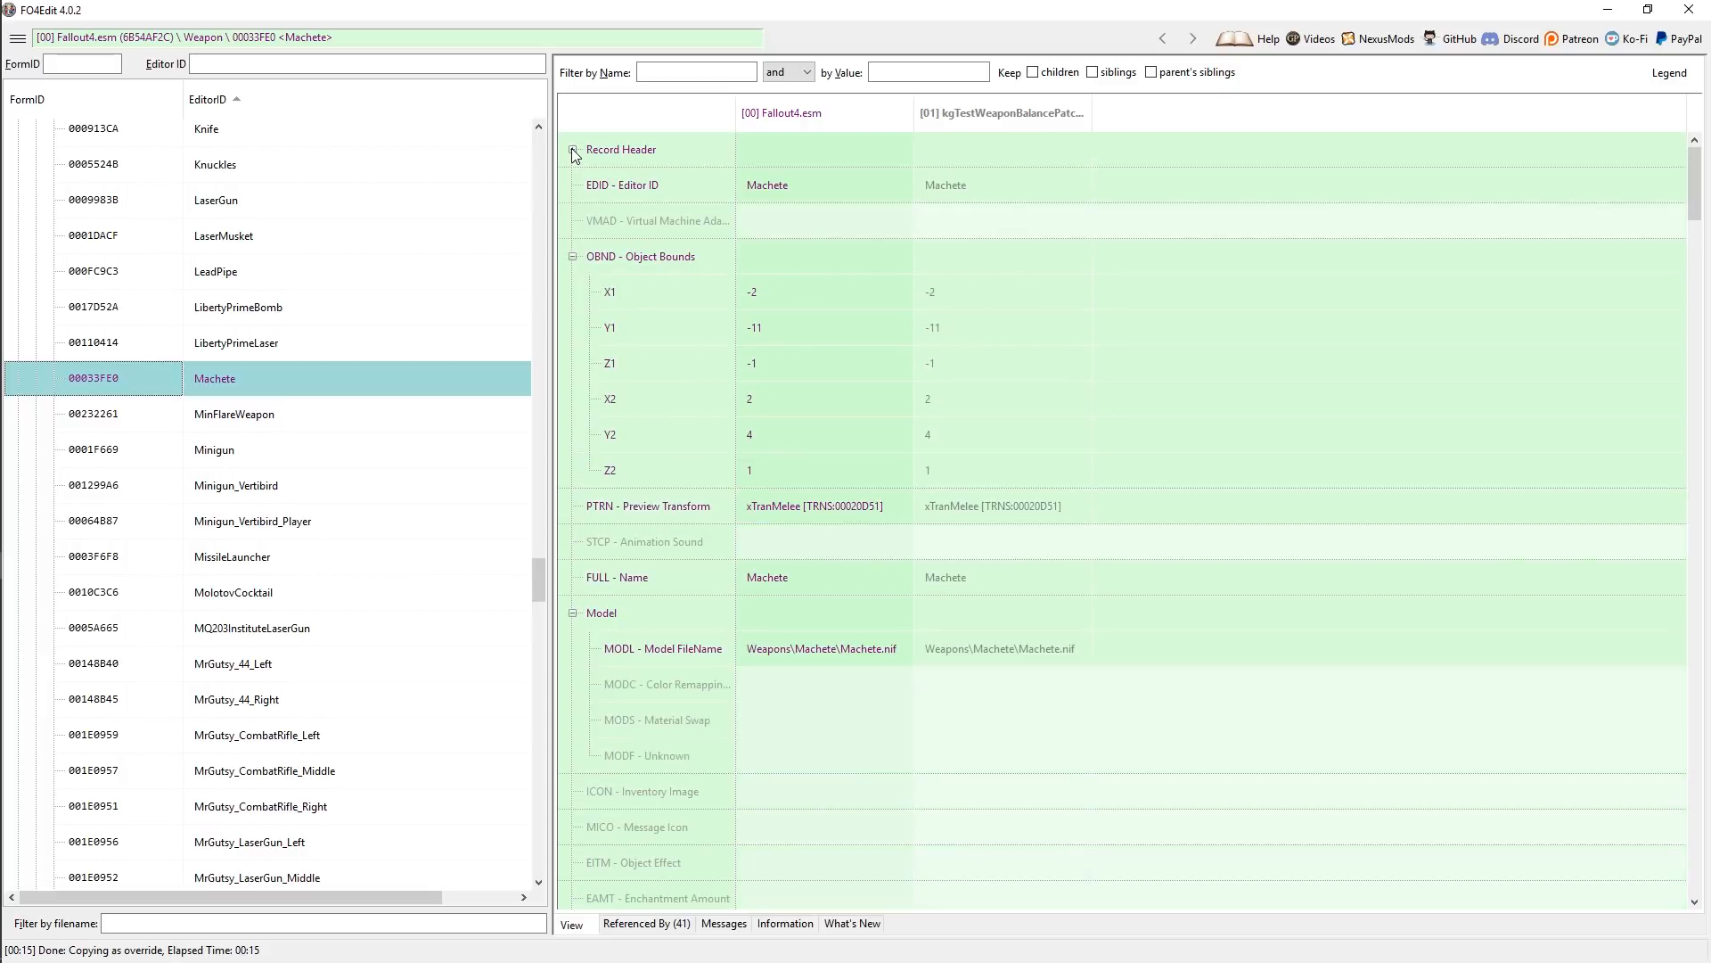
left_click(573, 257)
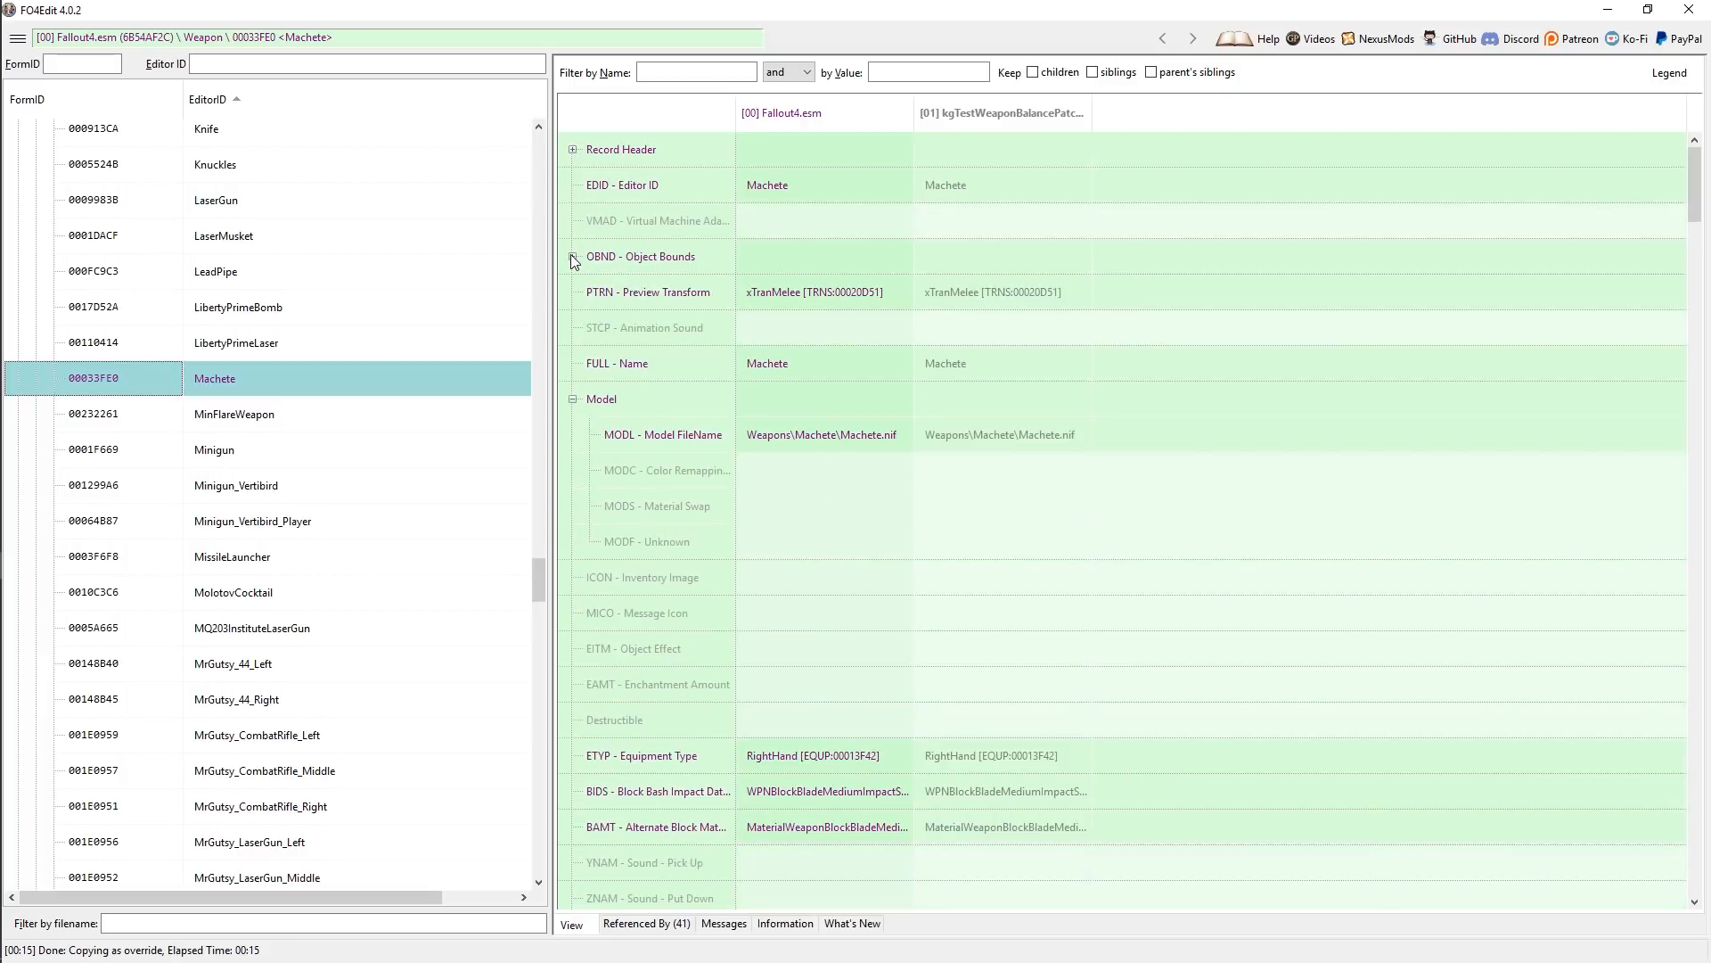
left_click(573, 401)
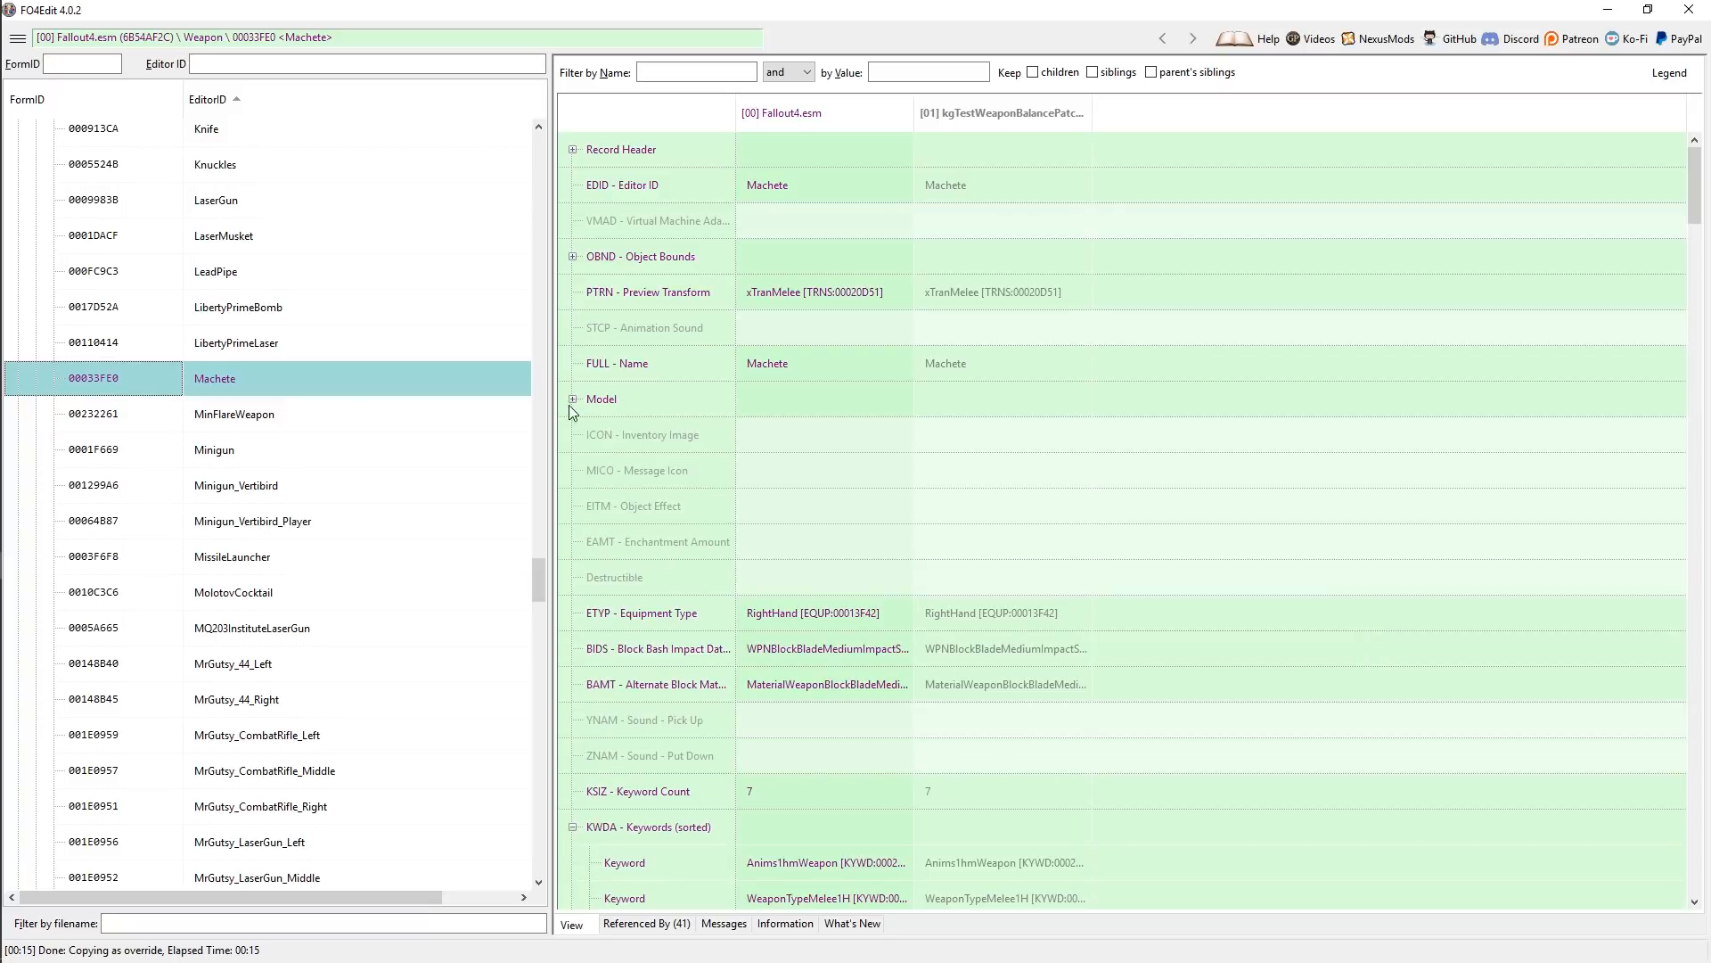
- Collapse the Keywords, Attach Parent Slots, Object Template and 1st Person Model sections of the Machete record
scroll(613, 486, "down", 2)
scroll(614, 486, "down", 2)
left_click(573, 399)
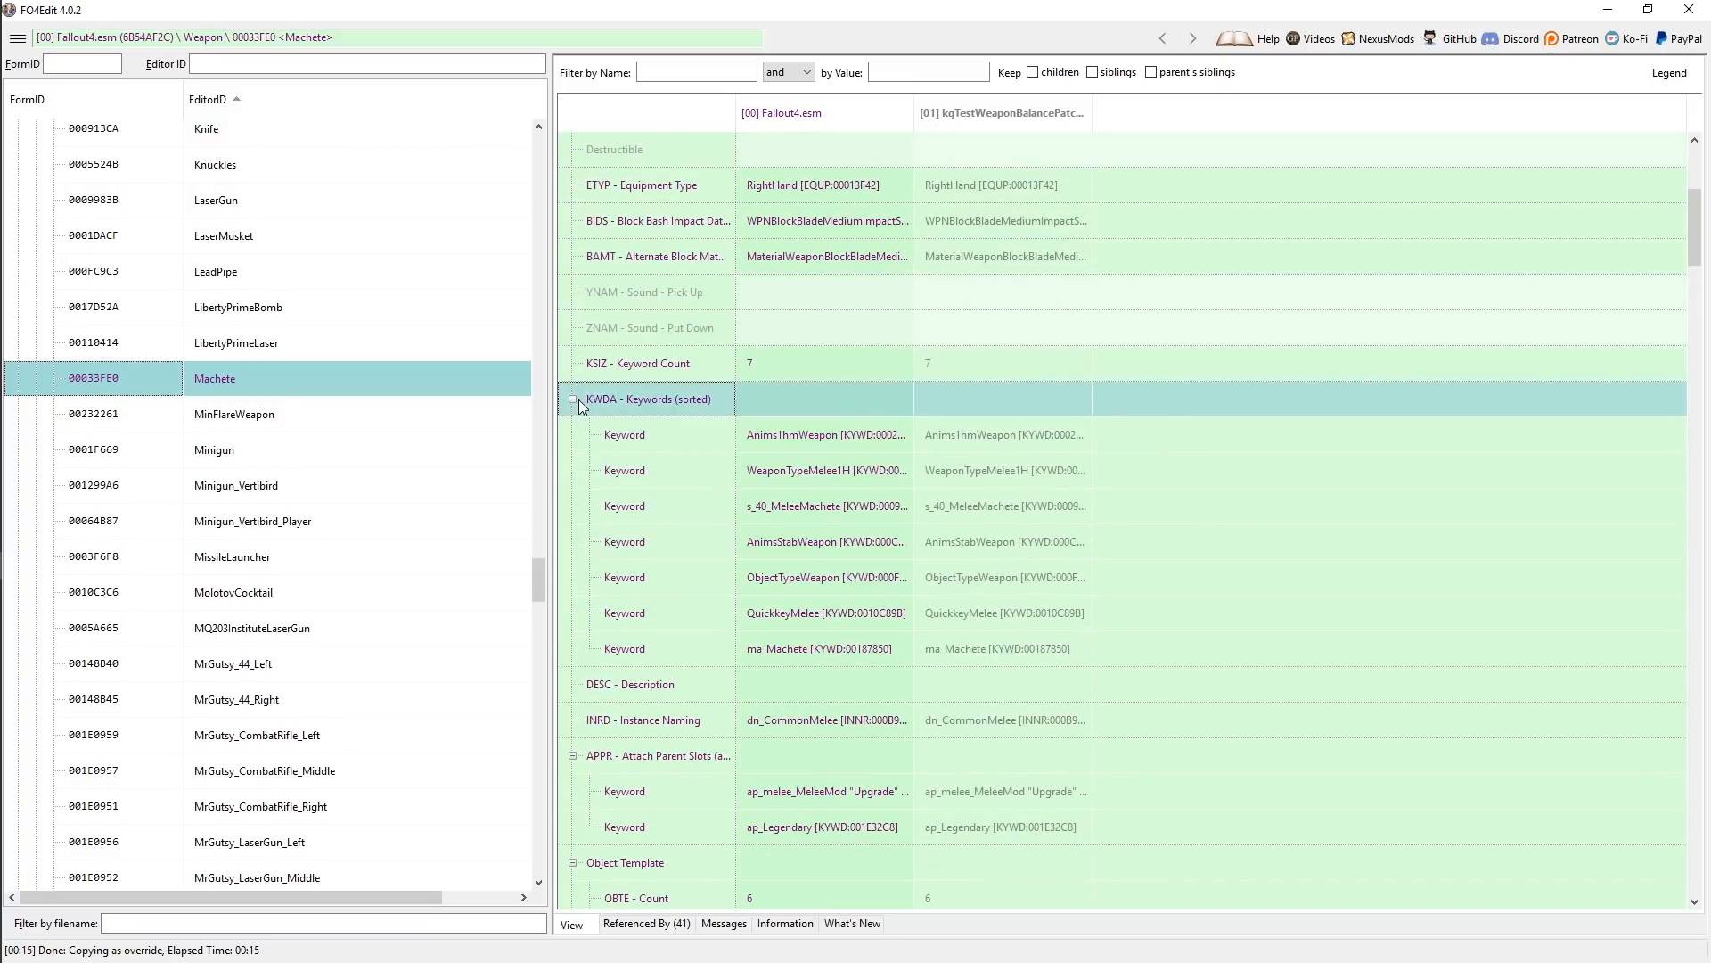
scroll(620, 440, "down", 1)
left_click(573, 399)
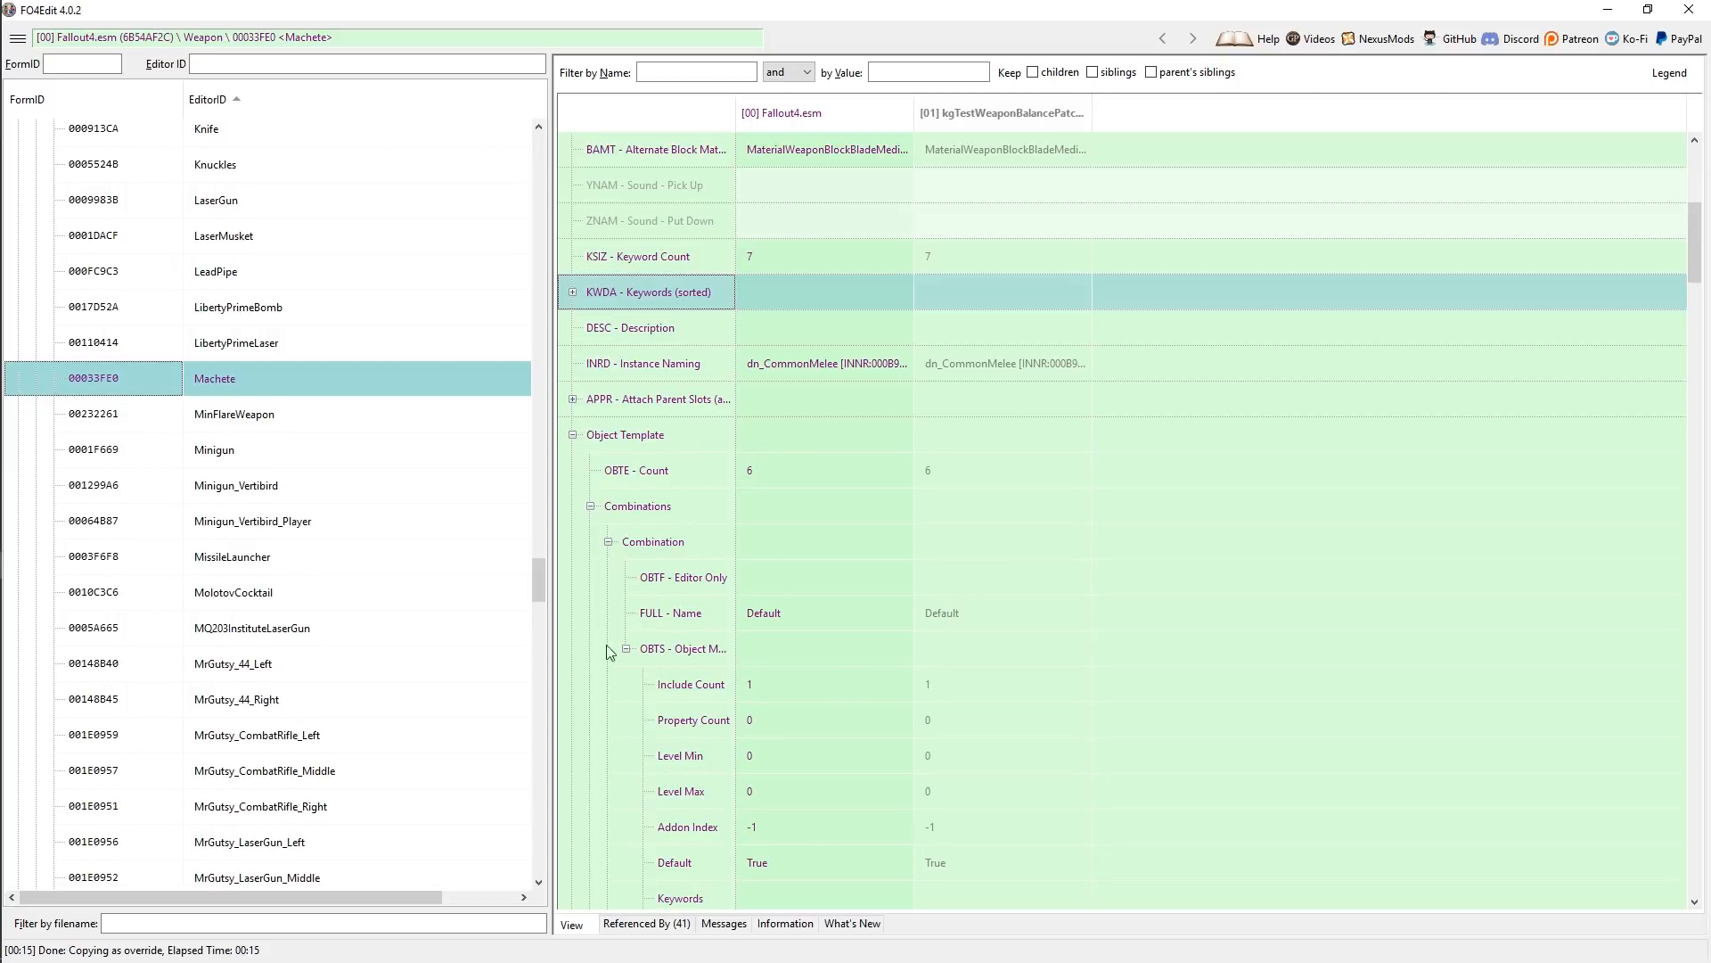
left_click(573, 435)
scroll(578, 530, "down", 1)
left_click(573, 399)
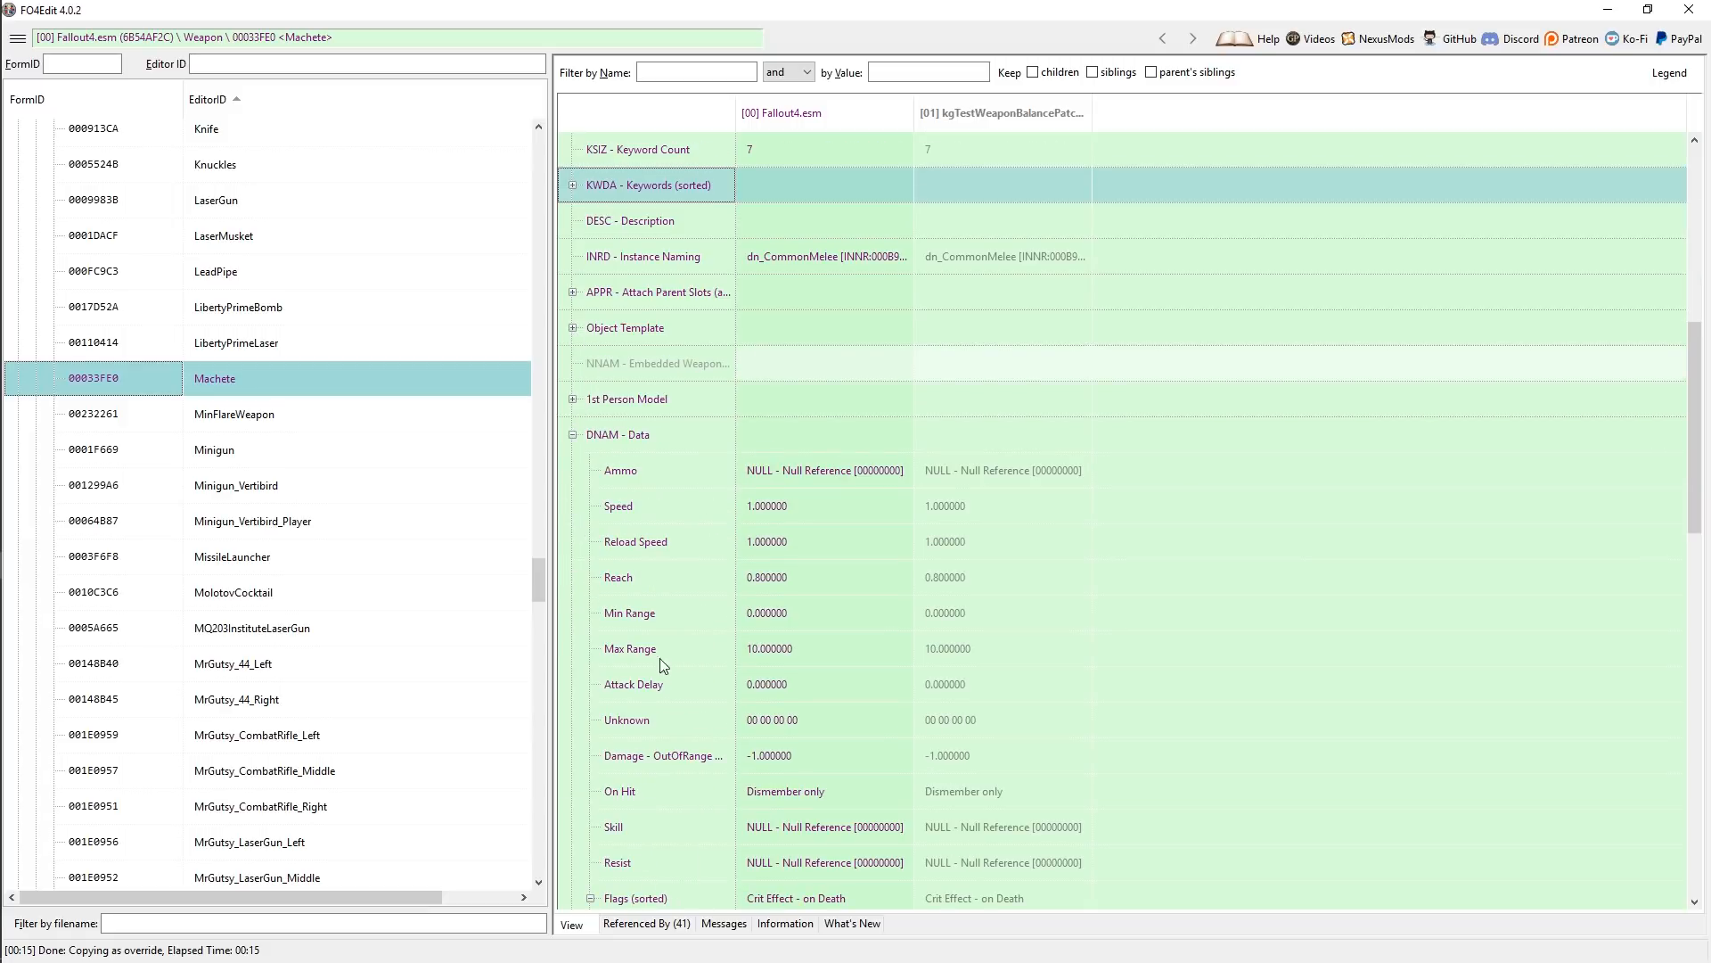
- Look through the Machete's DNAM - Data fields, from Ammo and Speed down to Weight, Value and Damage - Base
scroll(577, 443, "down", 2)
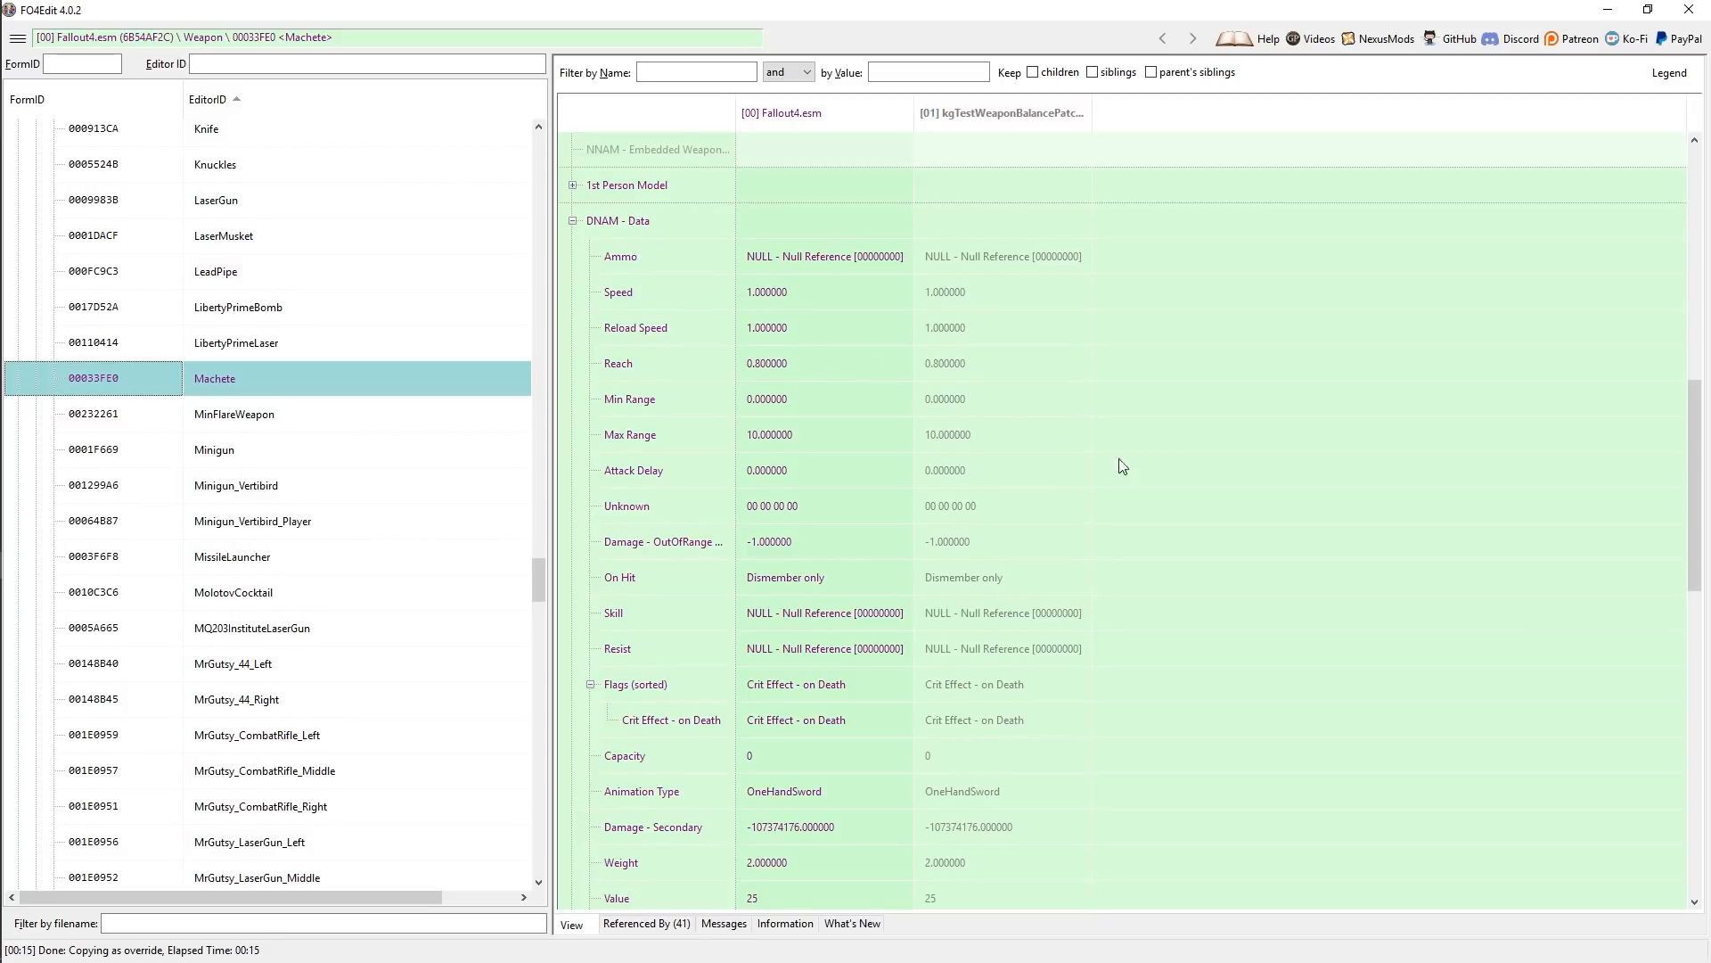
scroll(896, 468, "down", 2)
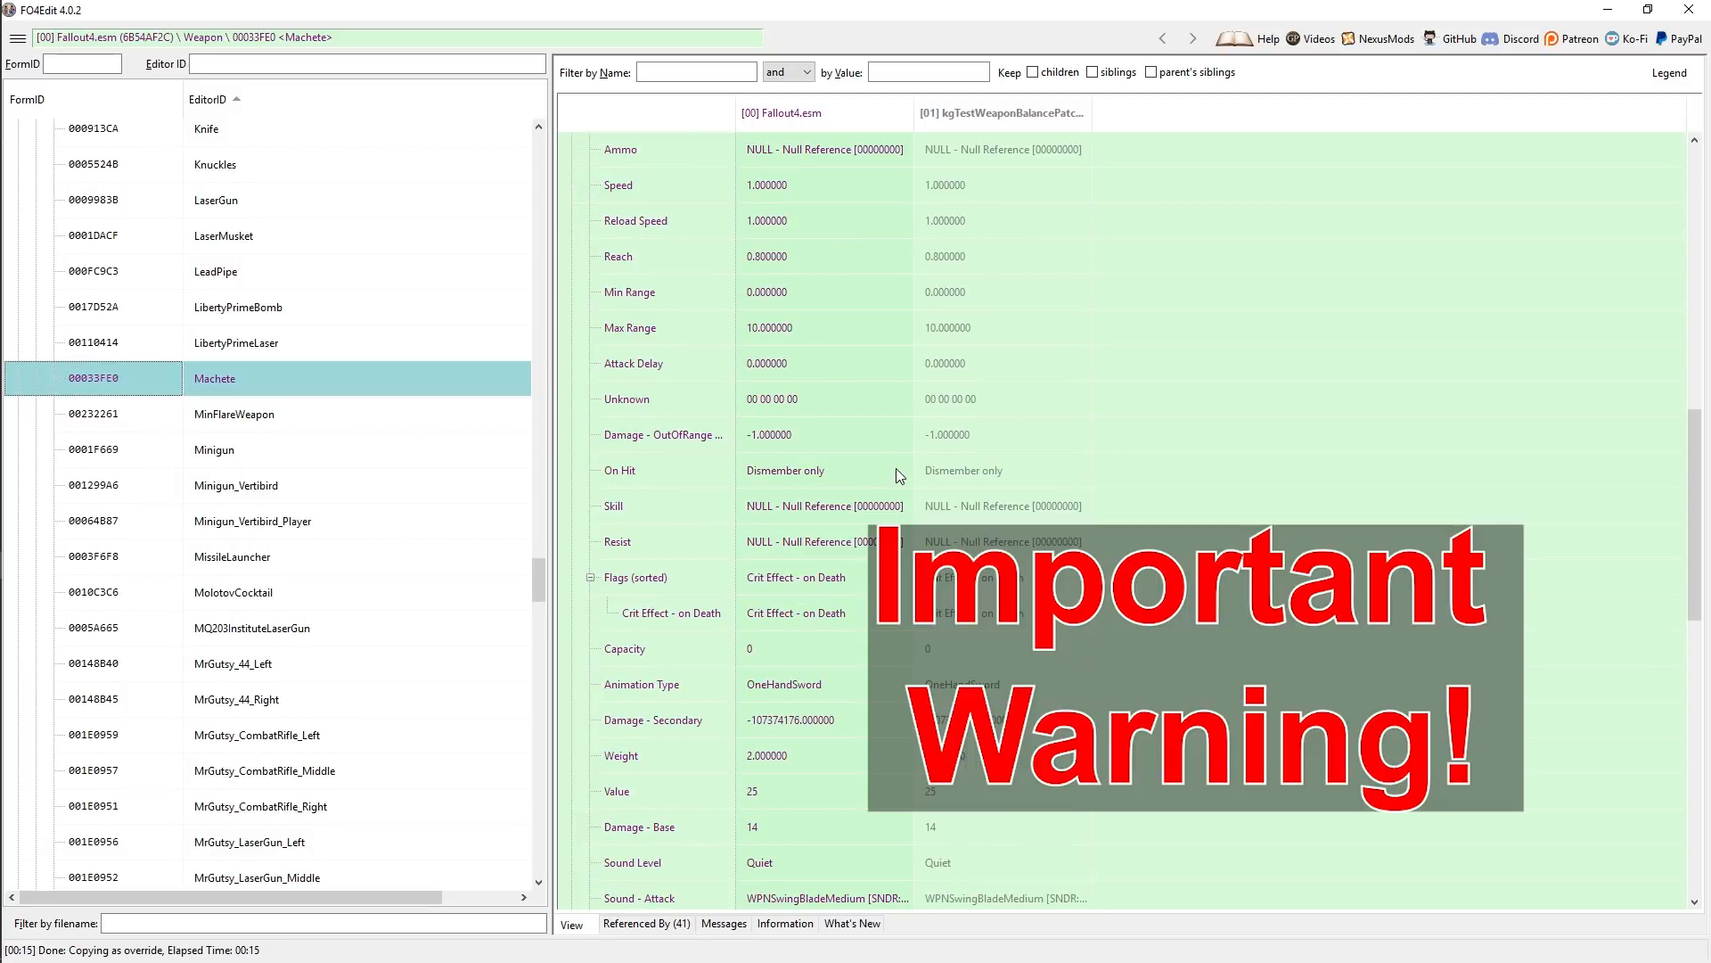
scroll(1118, 433, "down", 2)
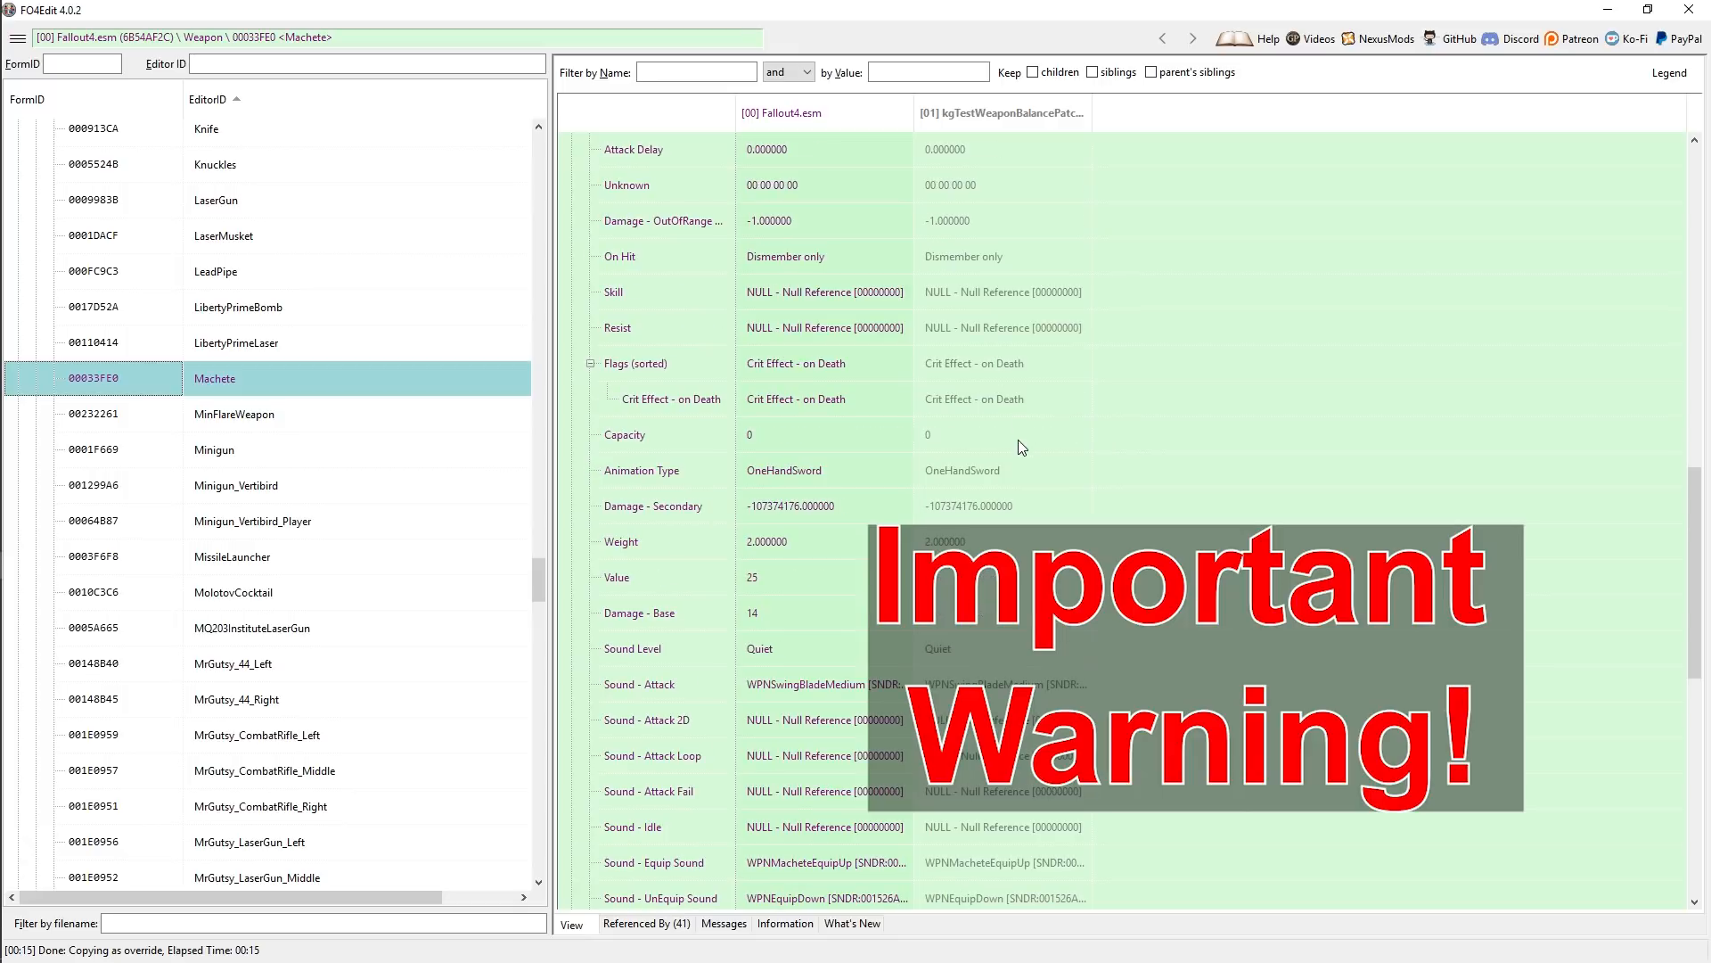
scroll(1093, 535, "up", 3)
scroll(1092, 534, "up", 1)
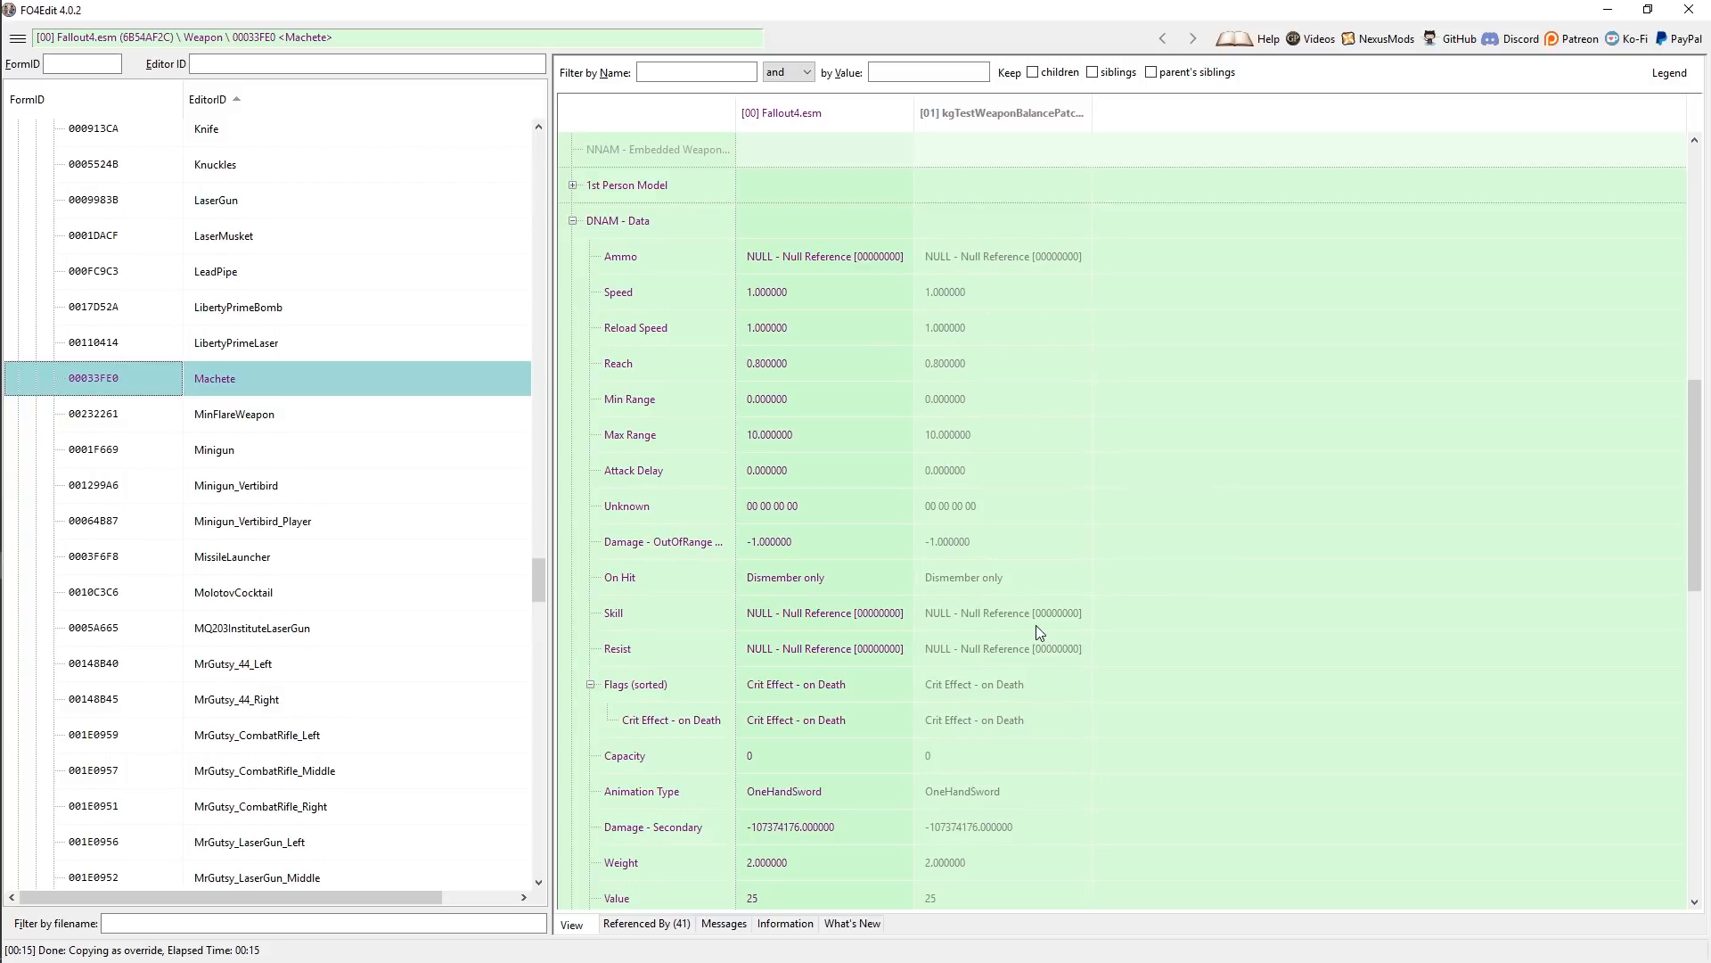
scroll(976, 693, "down", 1)
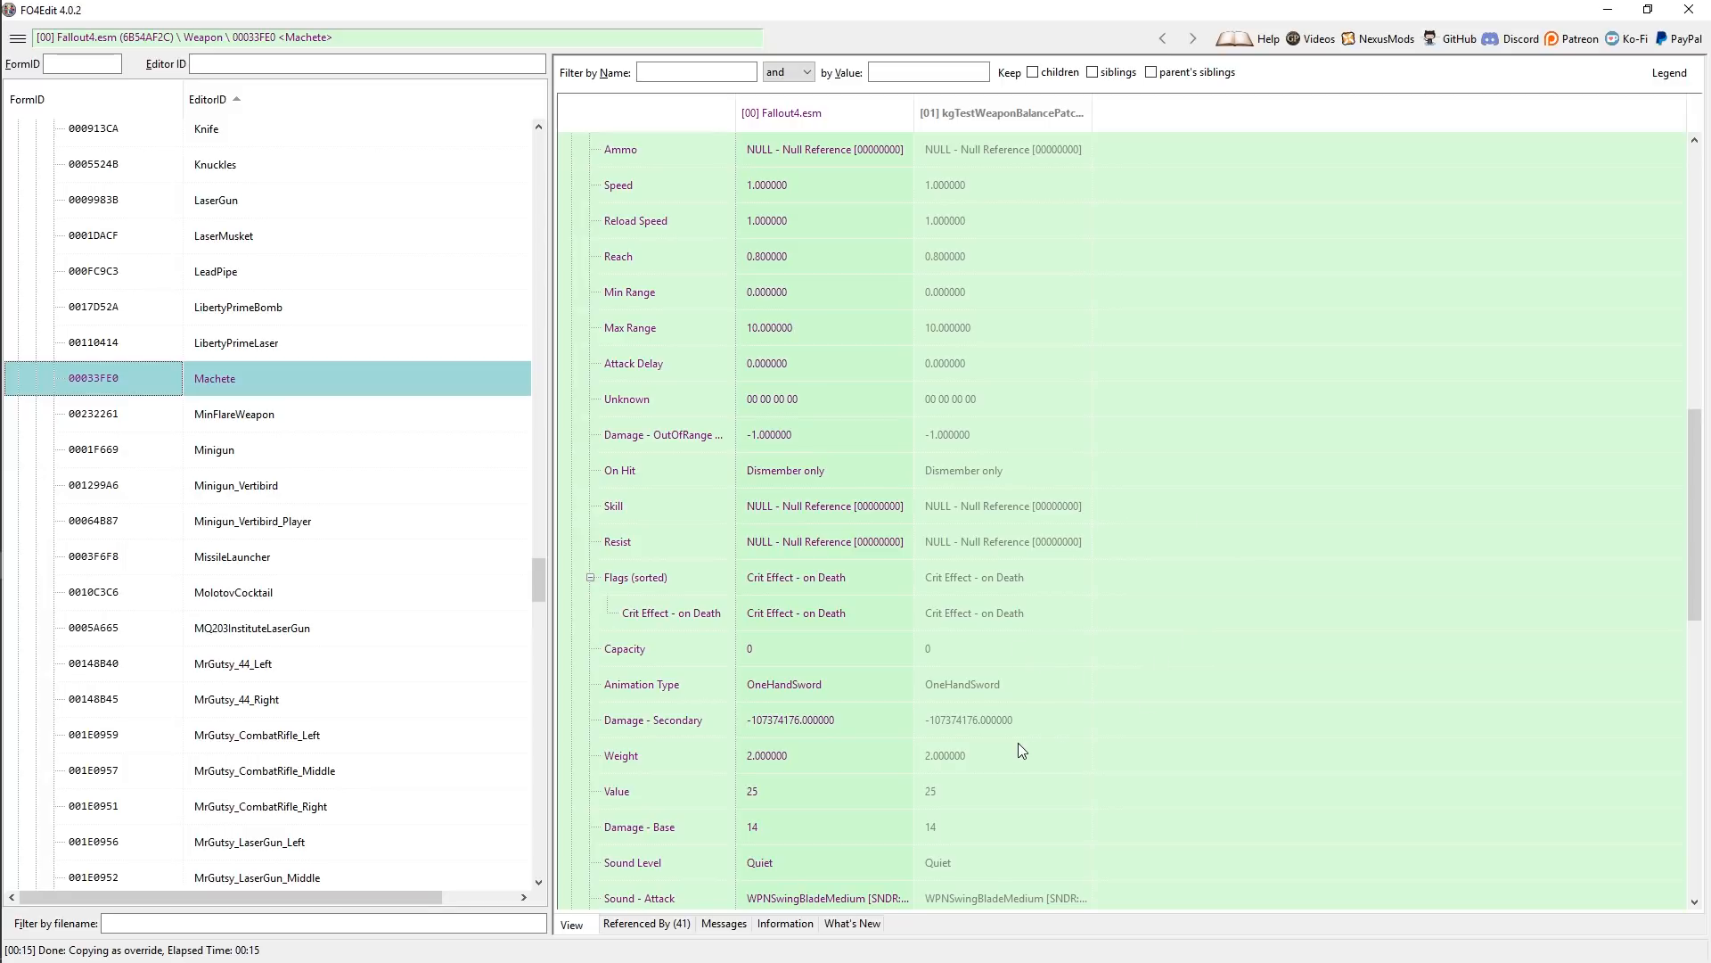
scroll(1020, 746, "up", 1)
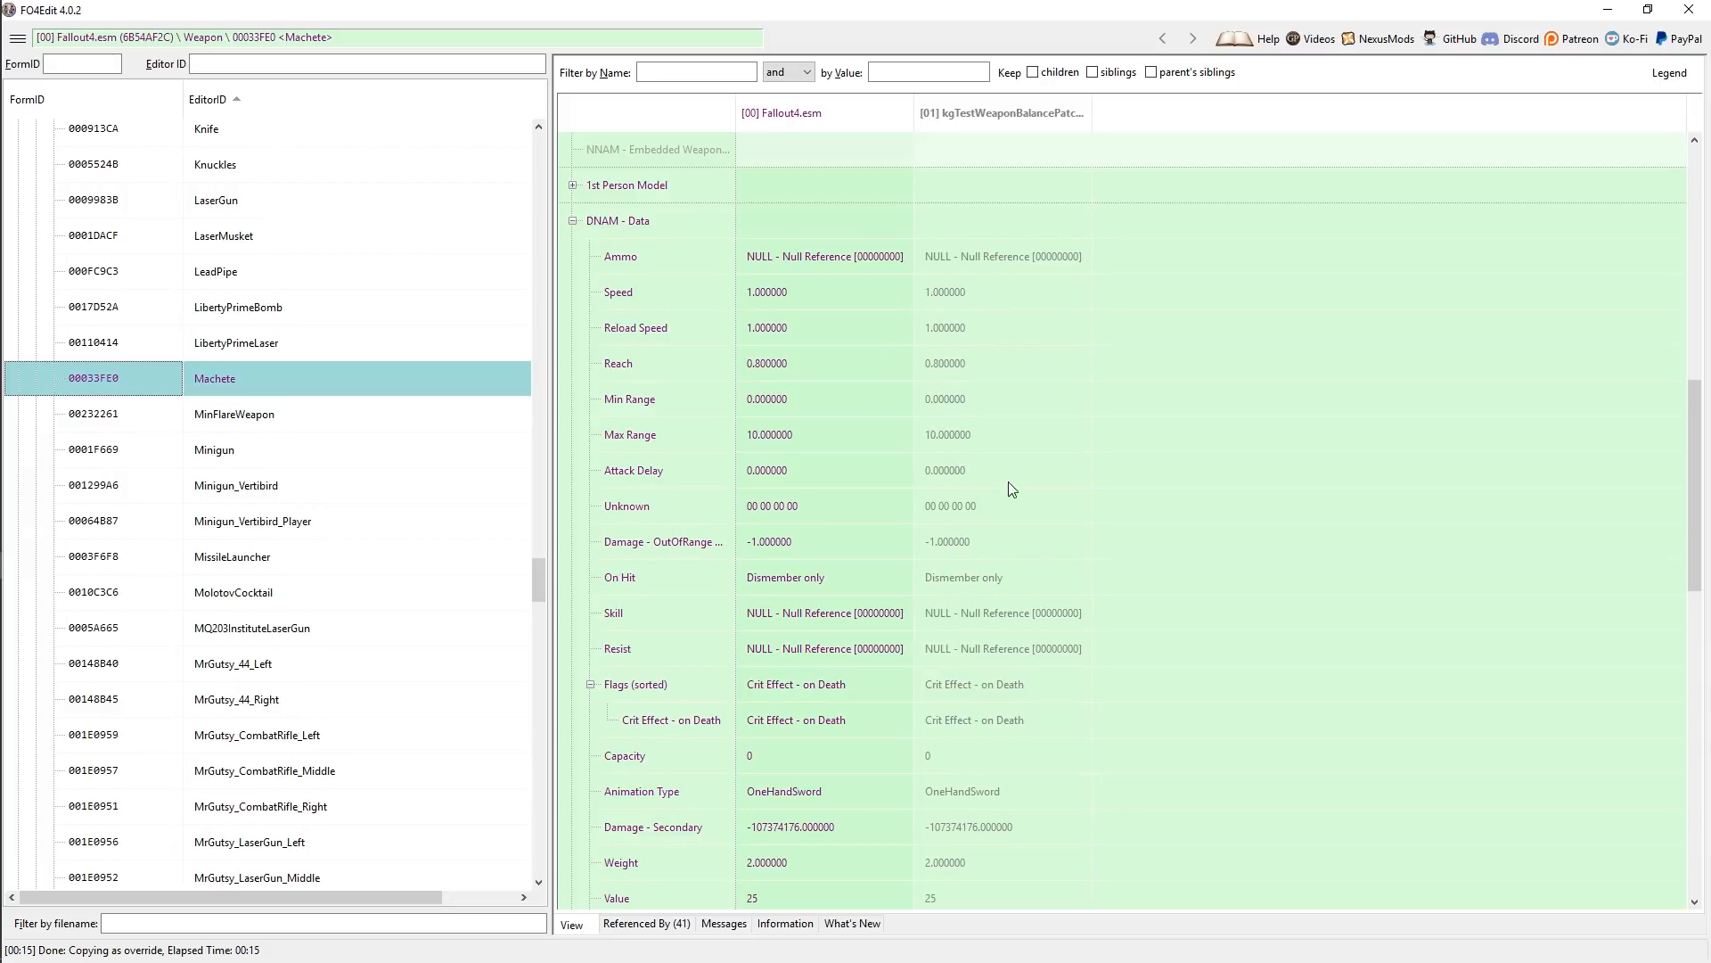
scroll(1010, 481, "down", 2)
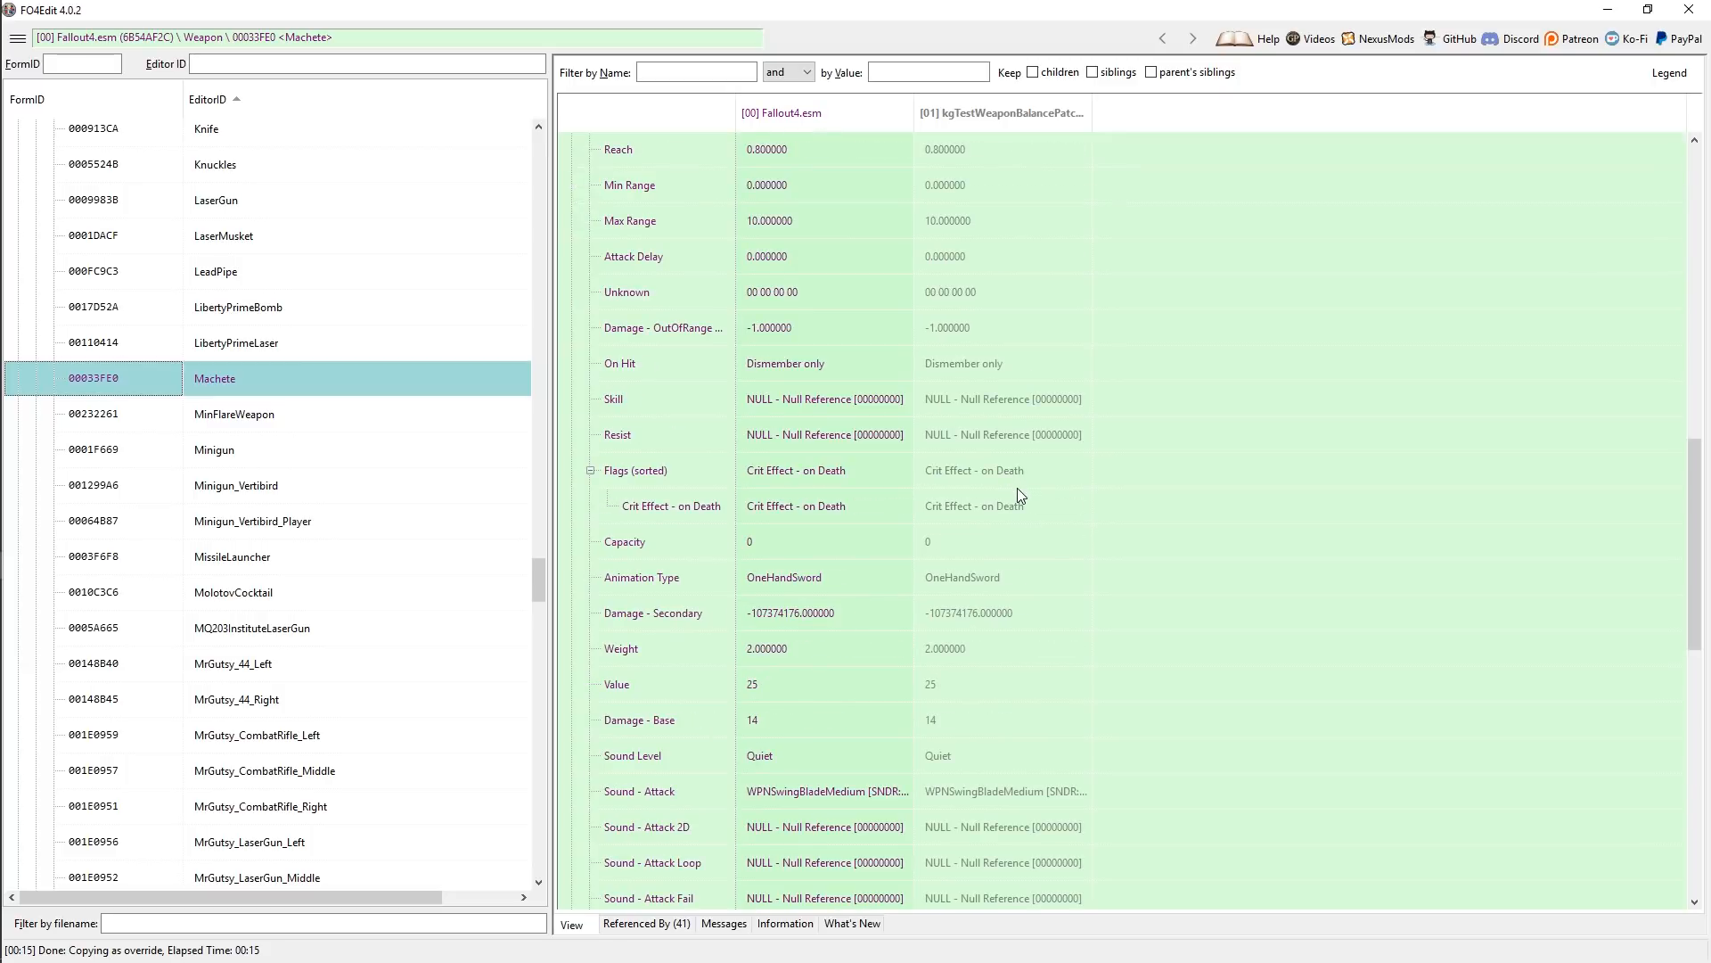
scroll(1019, 531, "down", 2)
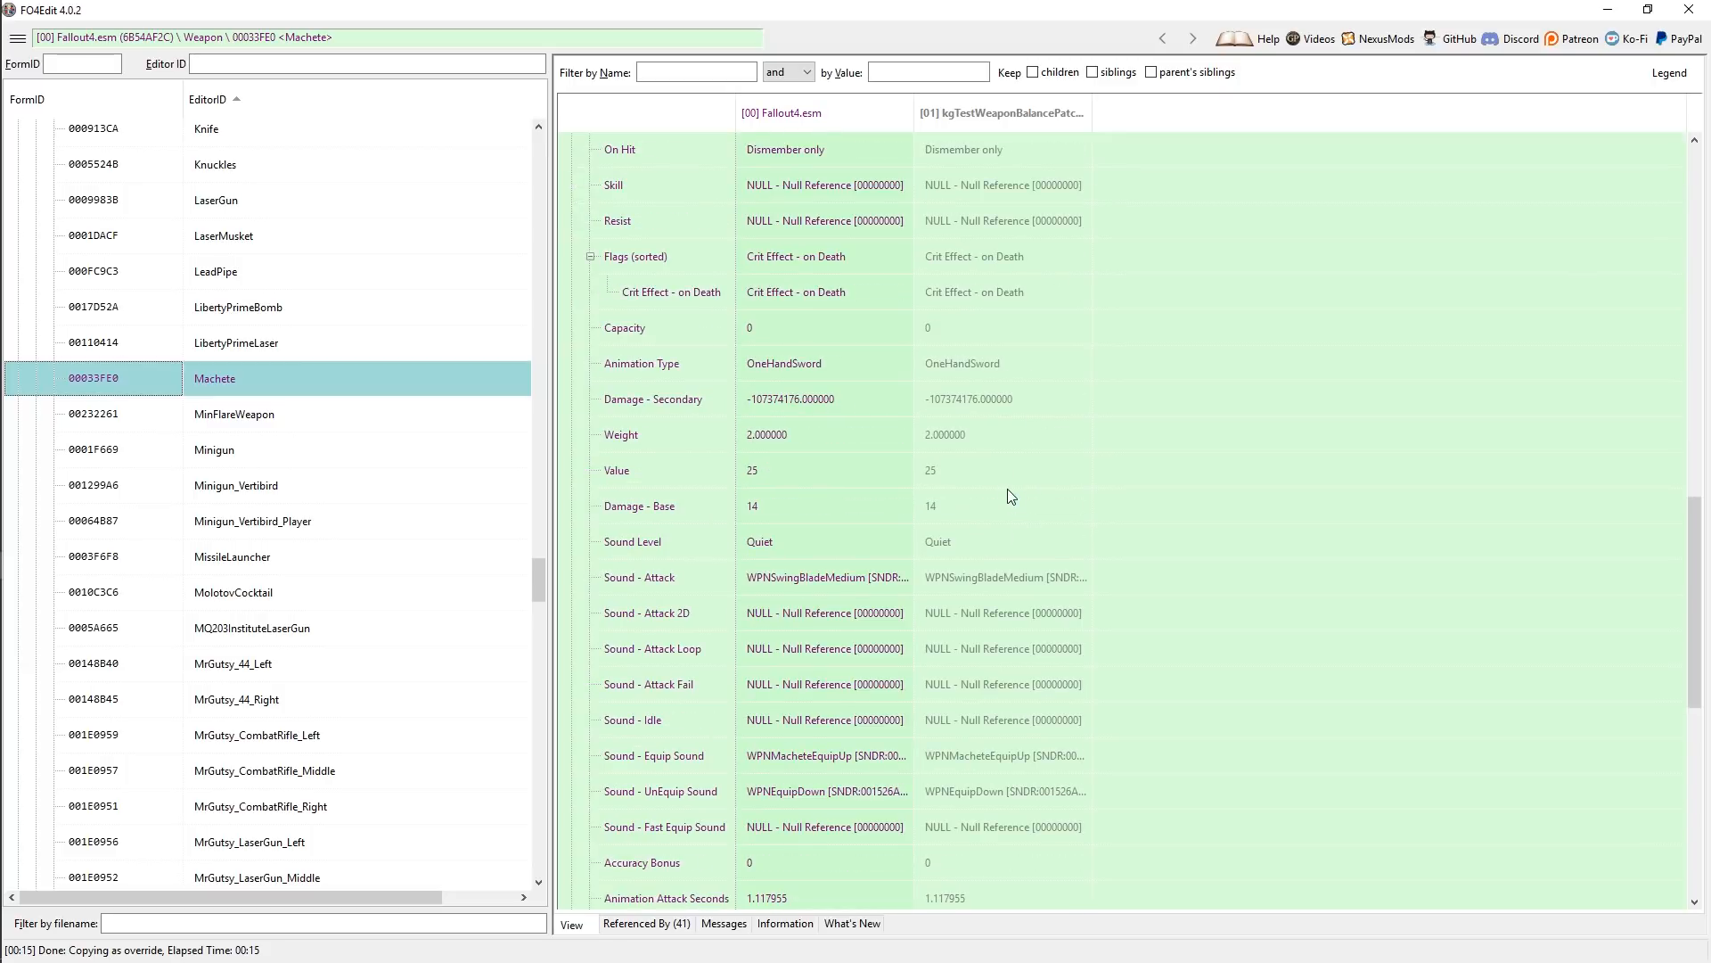
scroll(1034, 517, "down", 1)
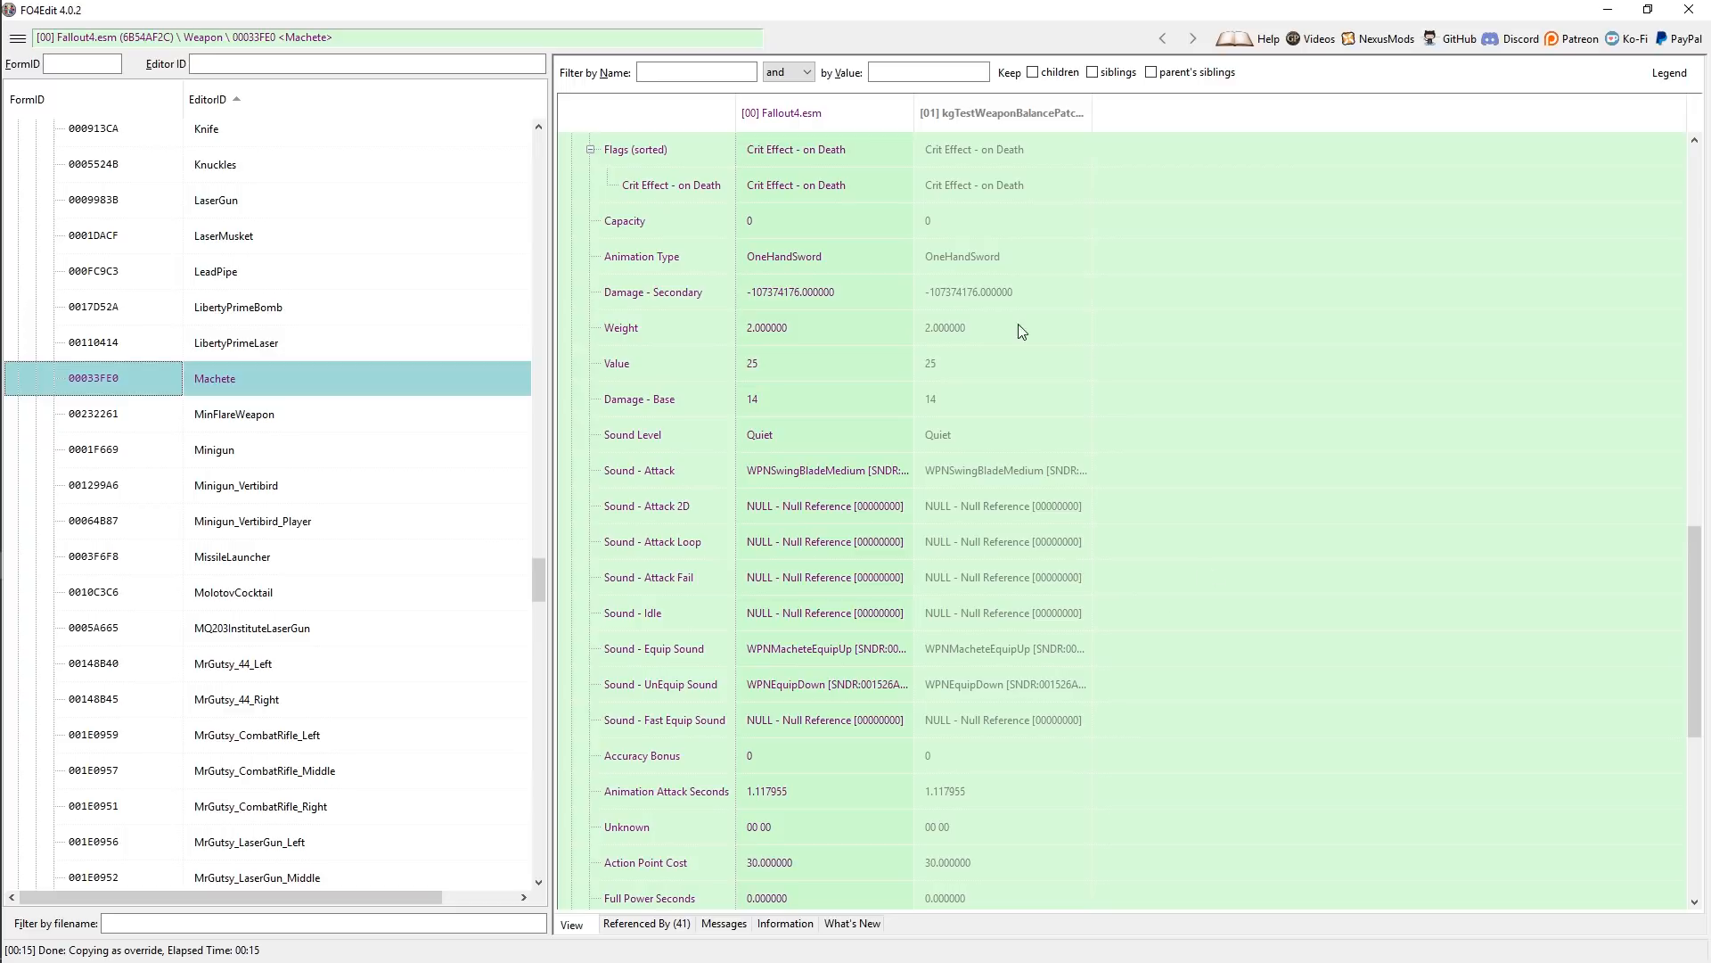
- Set the Machete's Damage - Base to 100 in the kgTestWeaponBalancePatch override
left_click(952, 326)
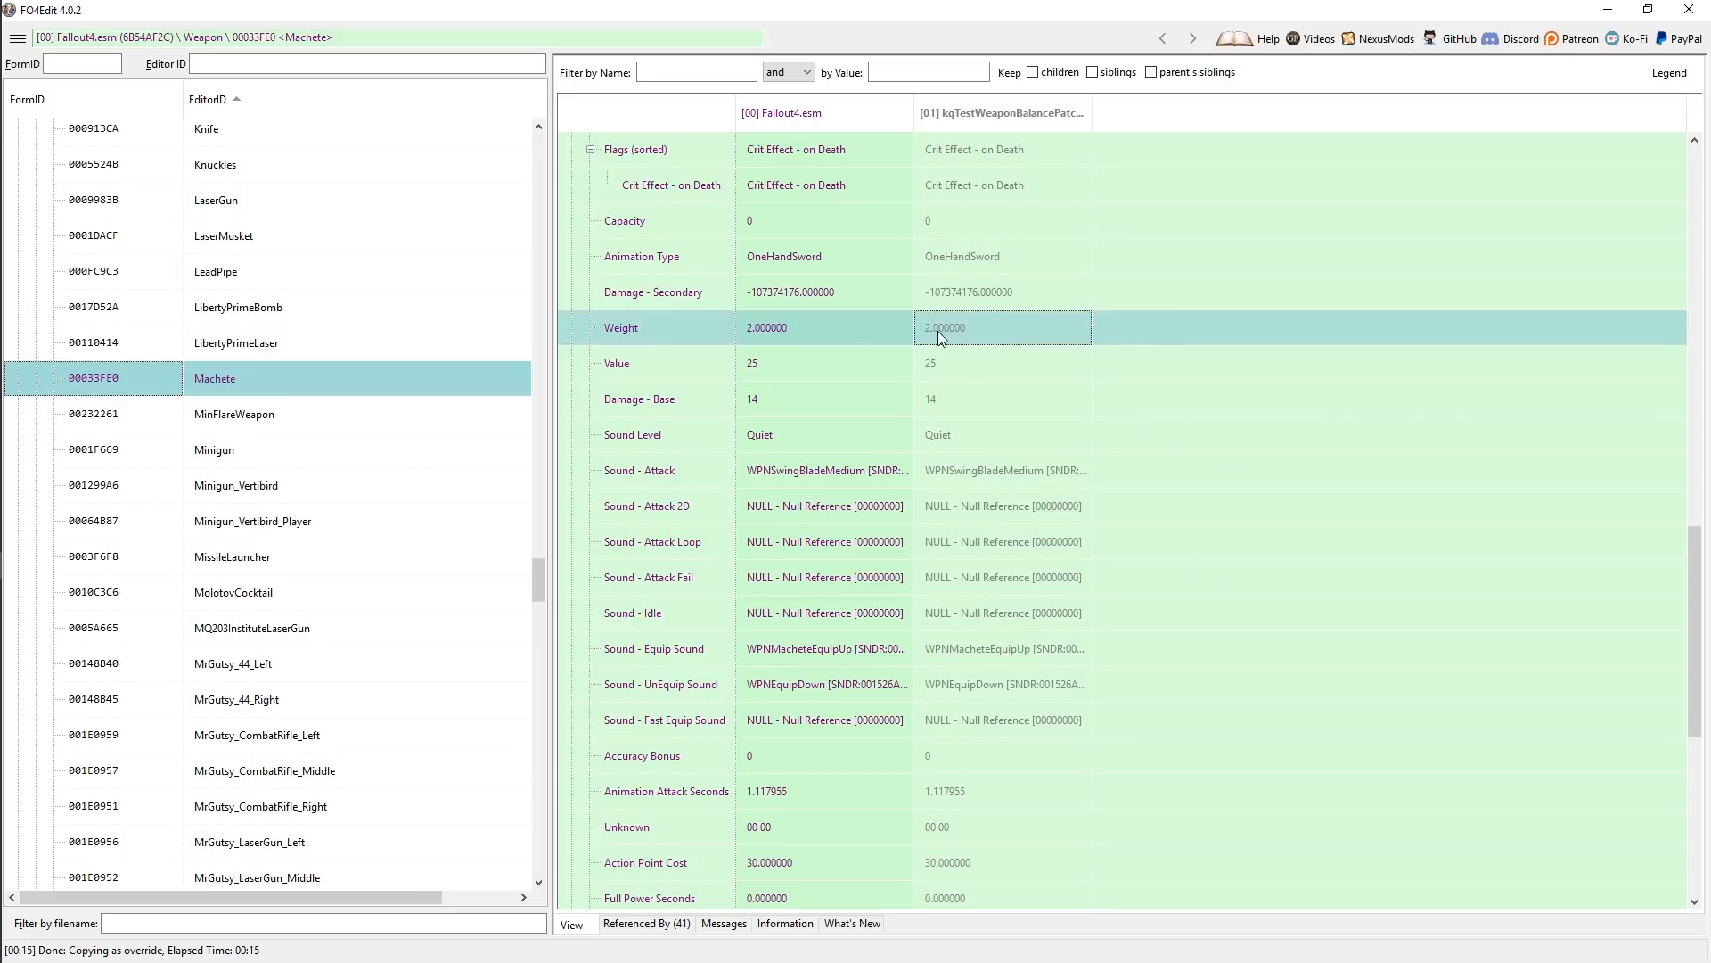
left_click(976, 390)
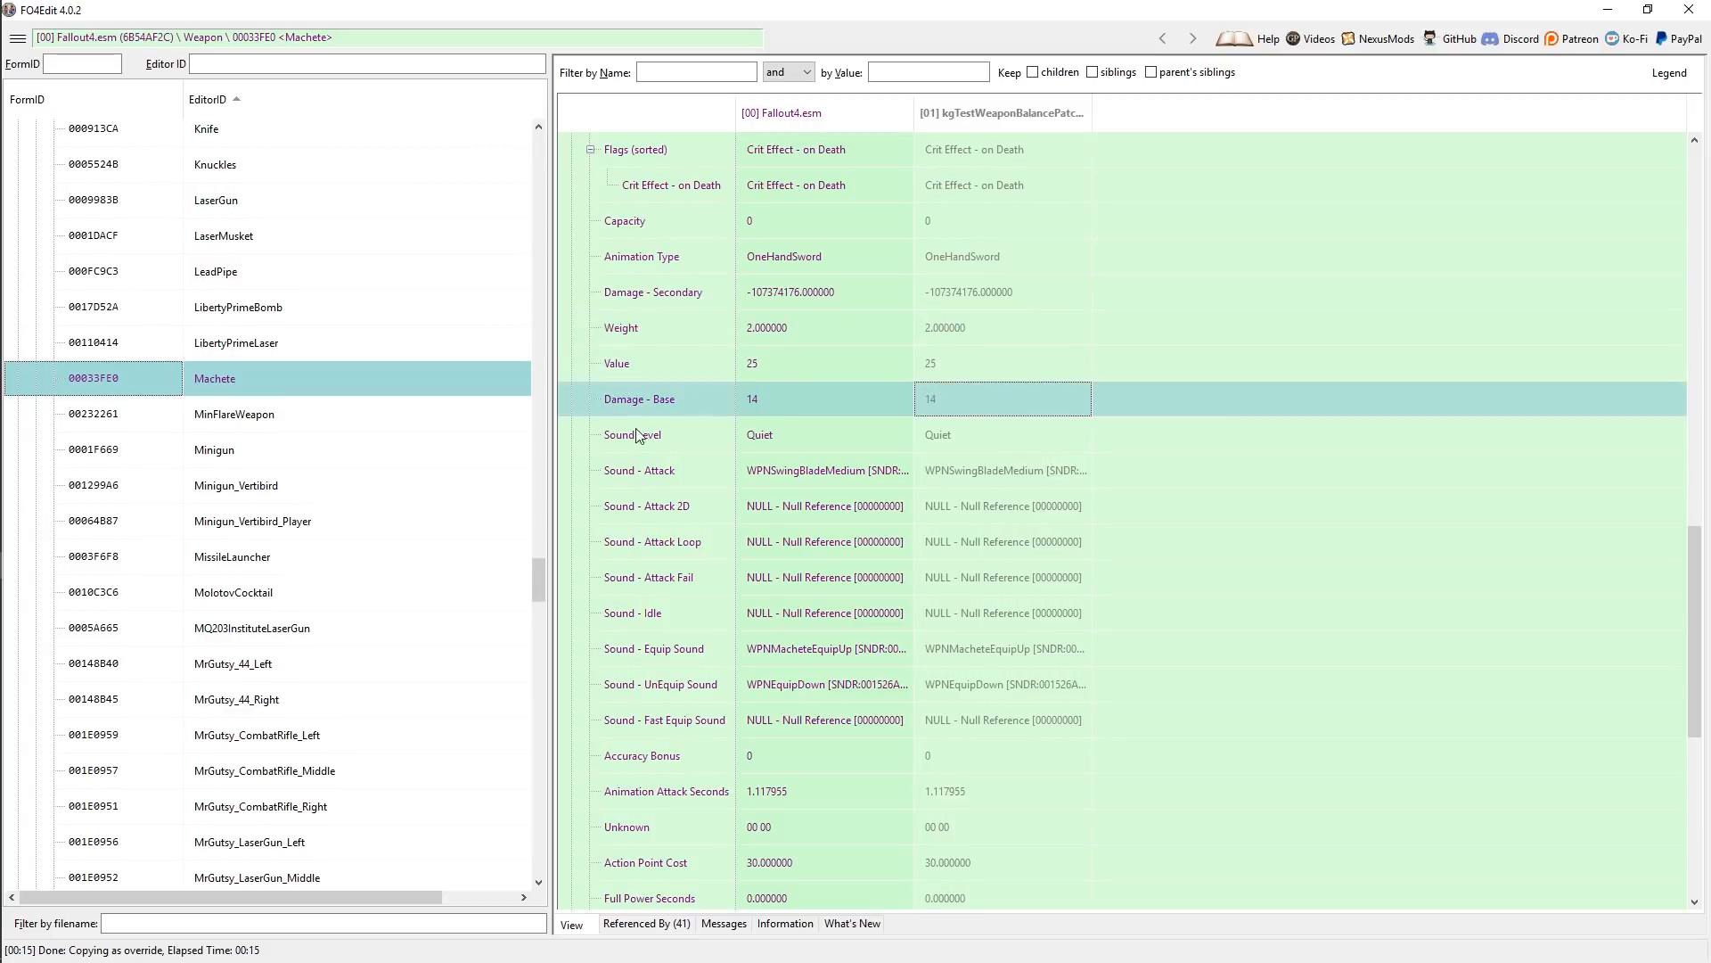
double_click(973, 396)
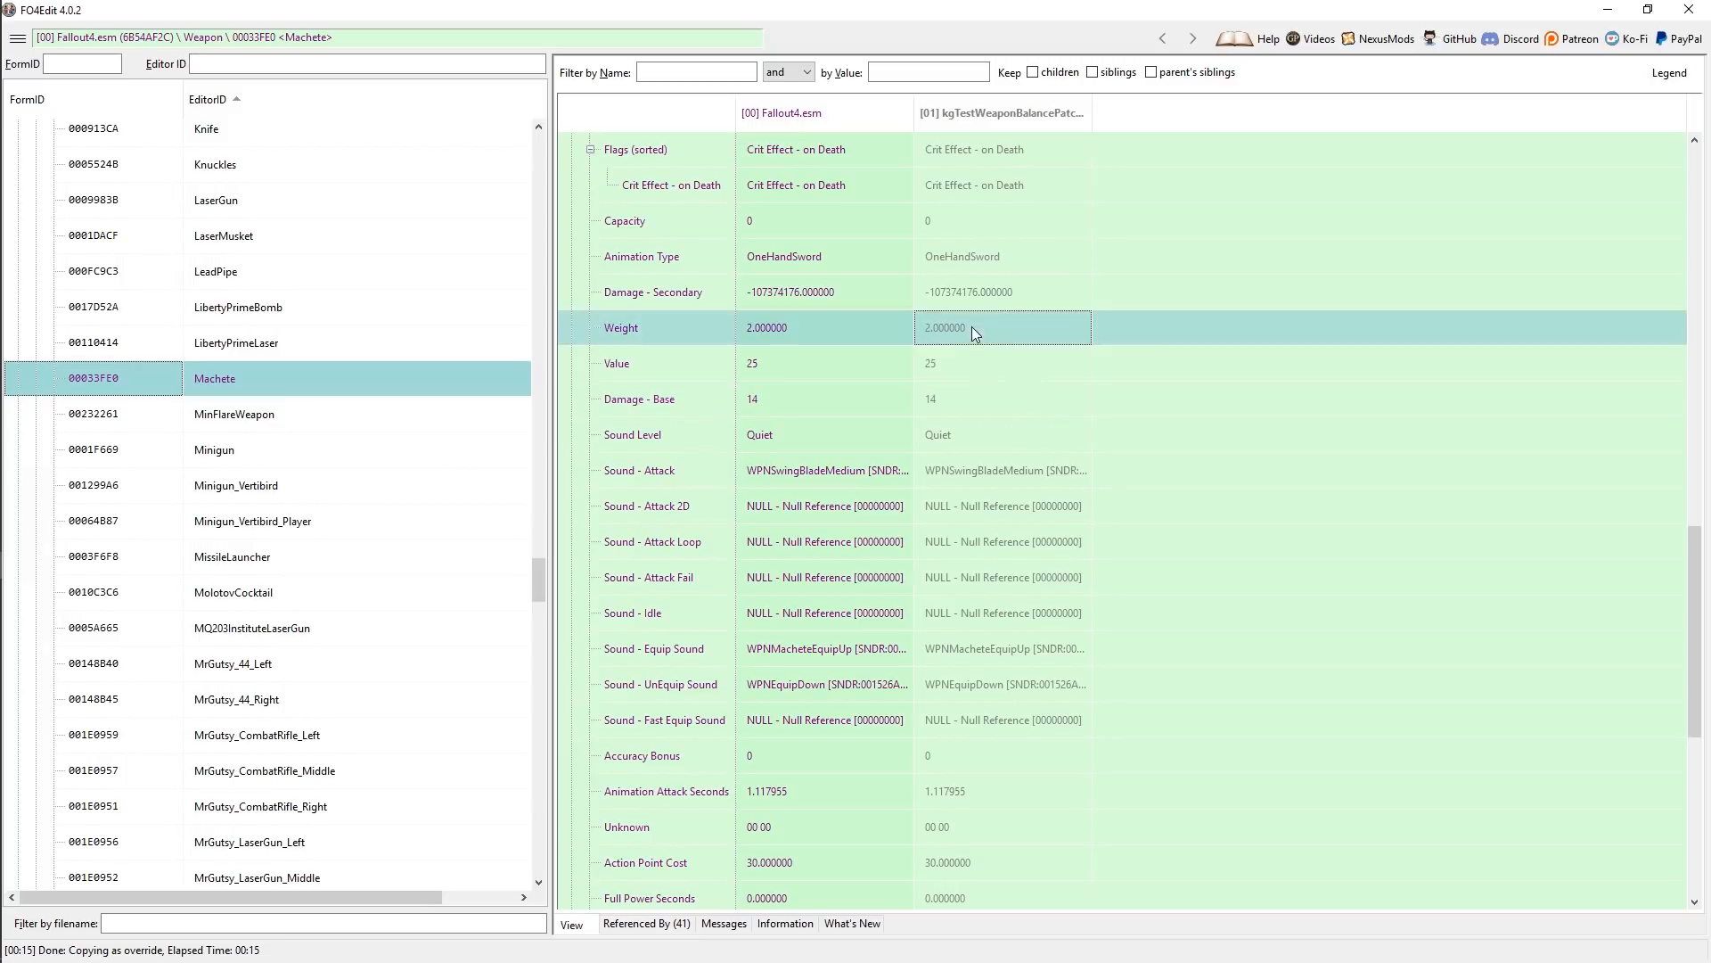
left_click(990, 357)
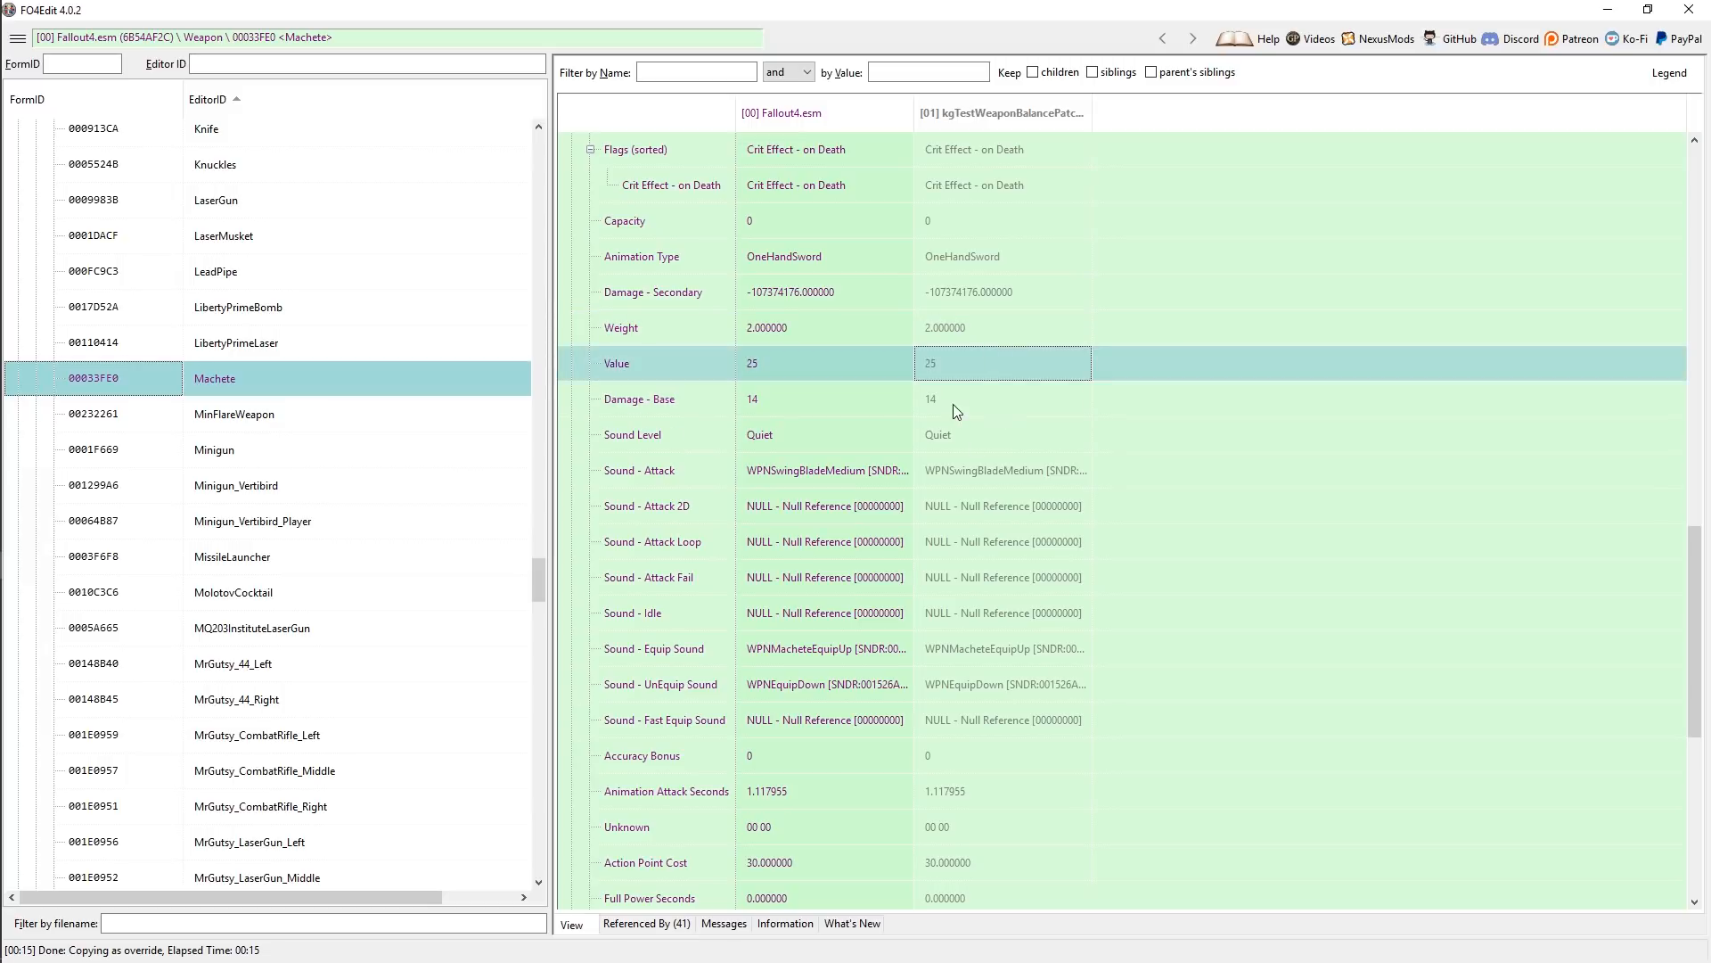
right_click(953, 404)
left_click(945, 390)
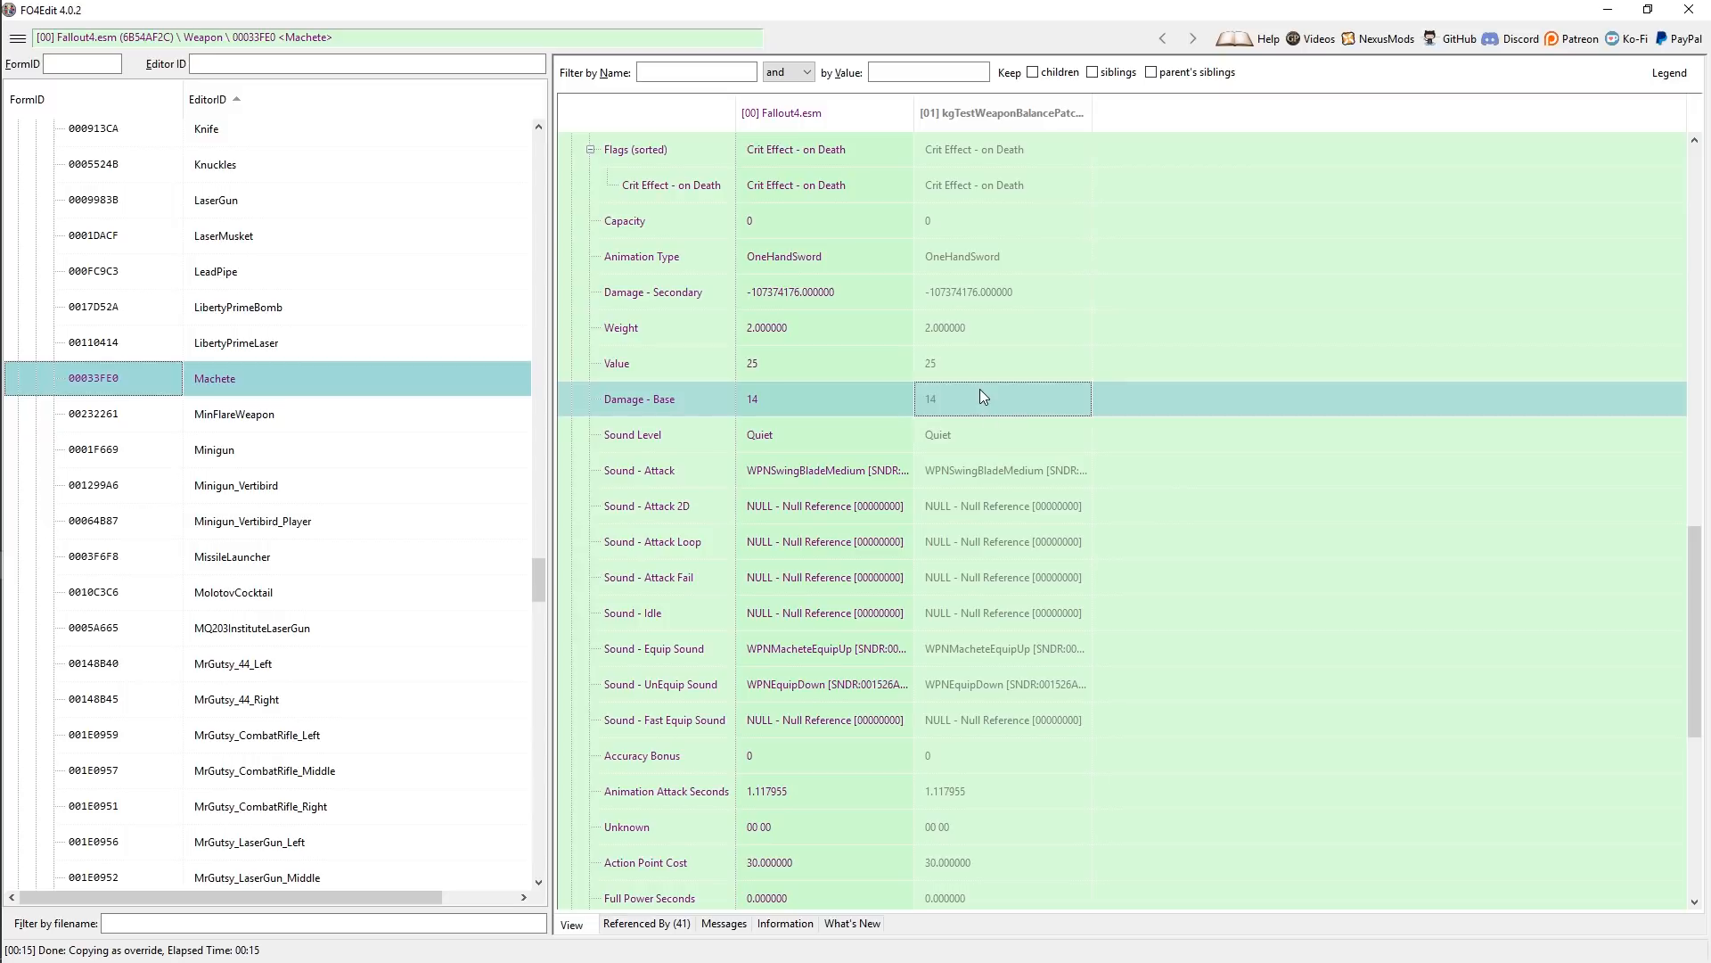
double_click(982, 393)
left_click(956, 355)
left_click(976, 394)
double_click(981, 406)
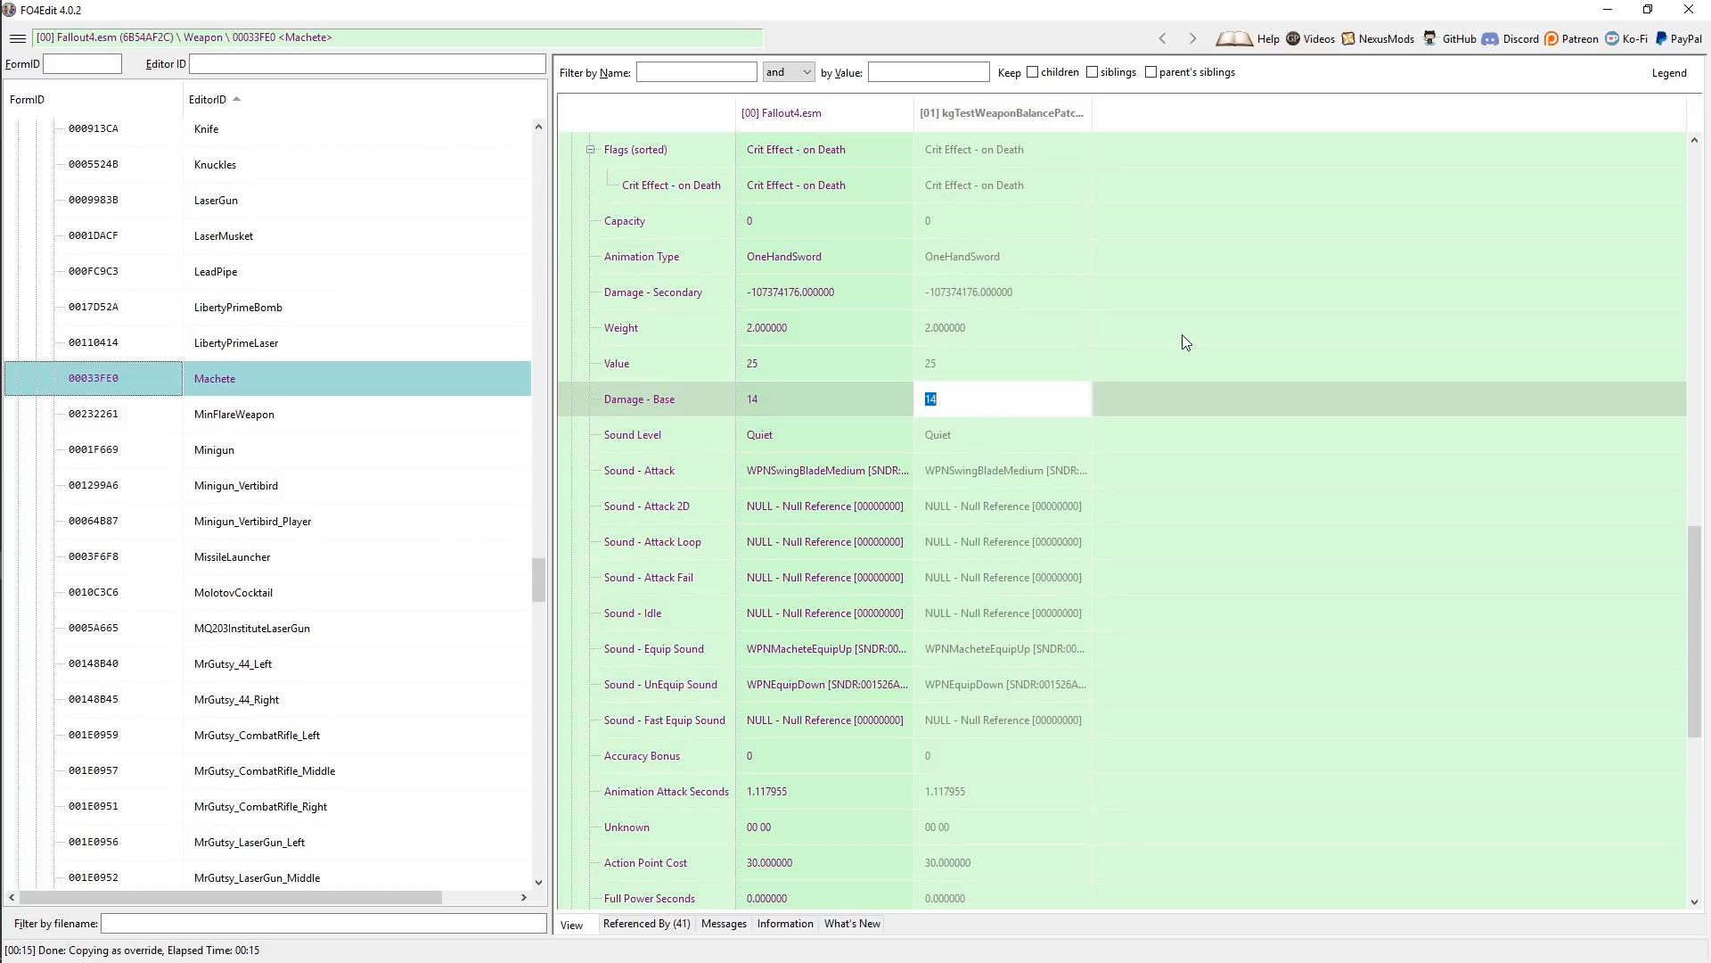
type("100")
key("Return")
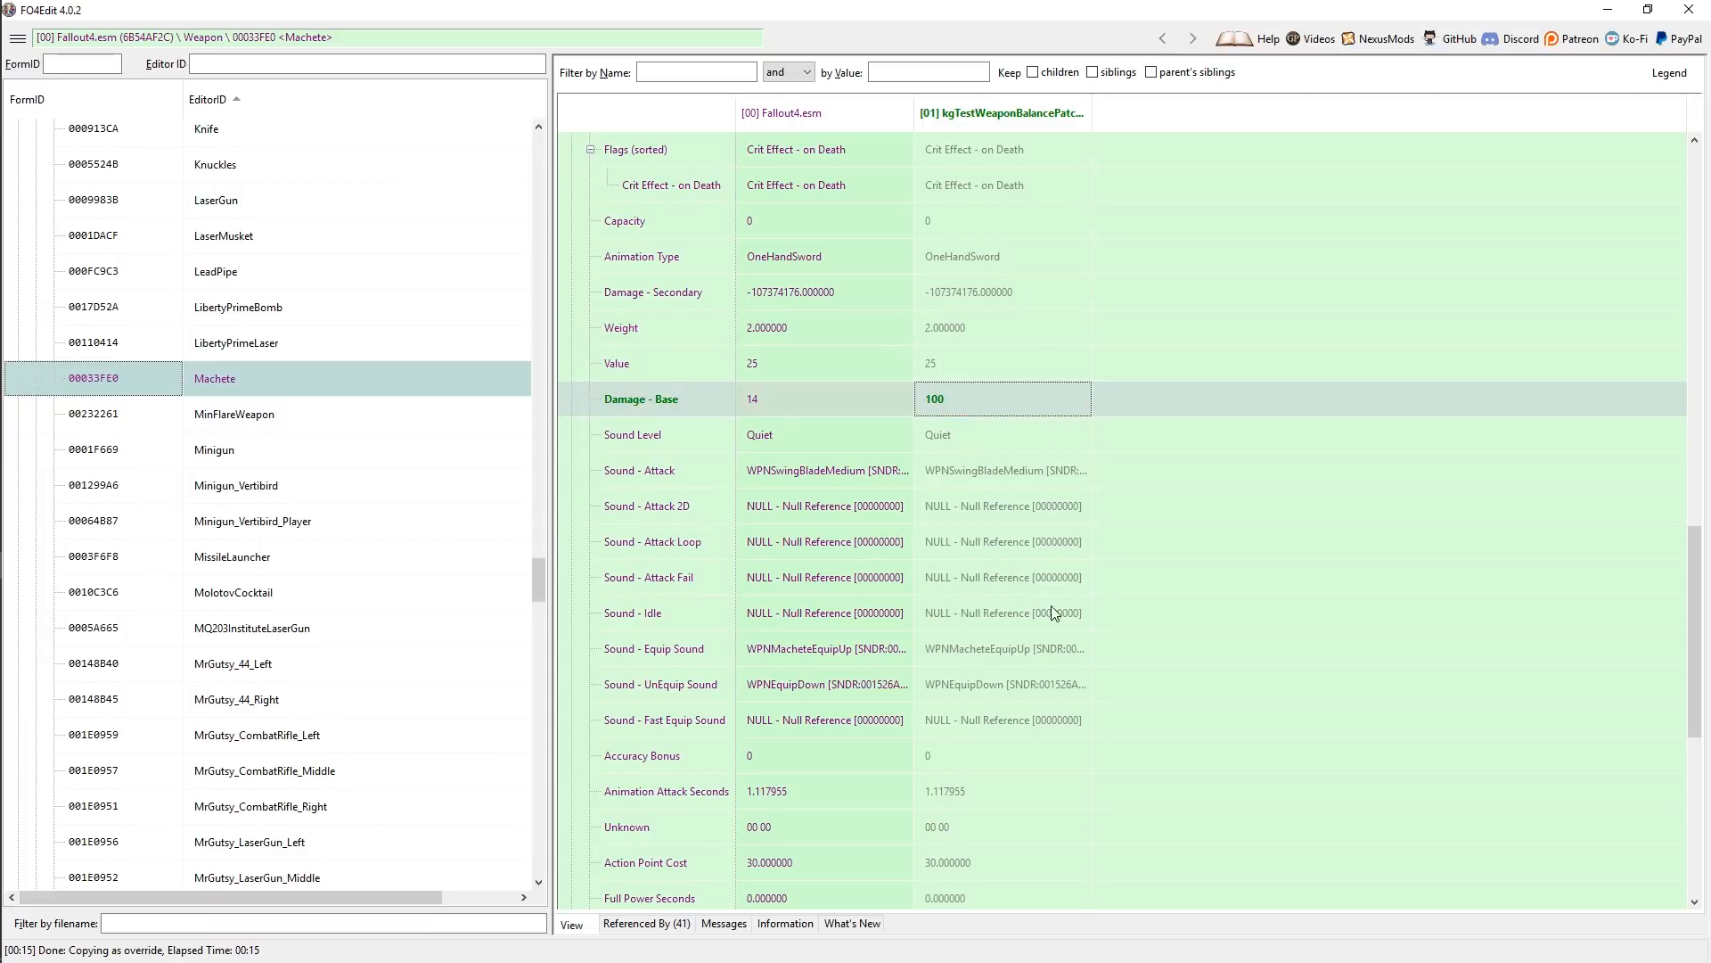
- Set the Machete's Weight to 0 in the kgTestWeaponBalancePatch override
scroll(1029, 682, "up", 3)
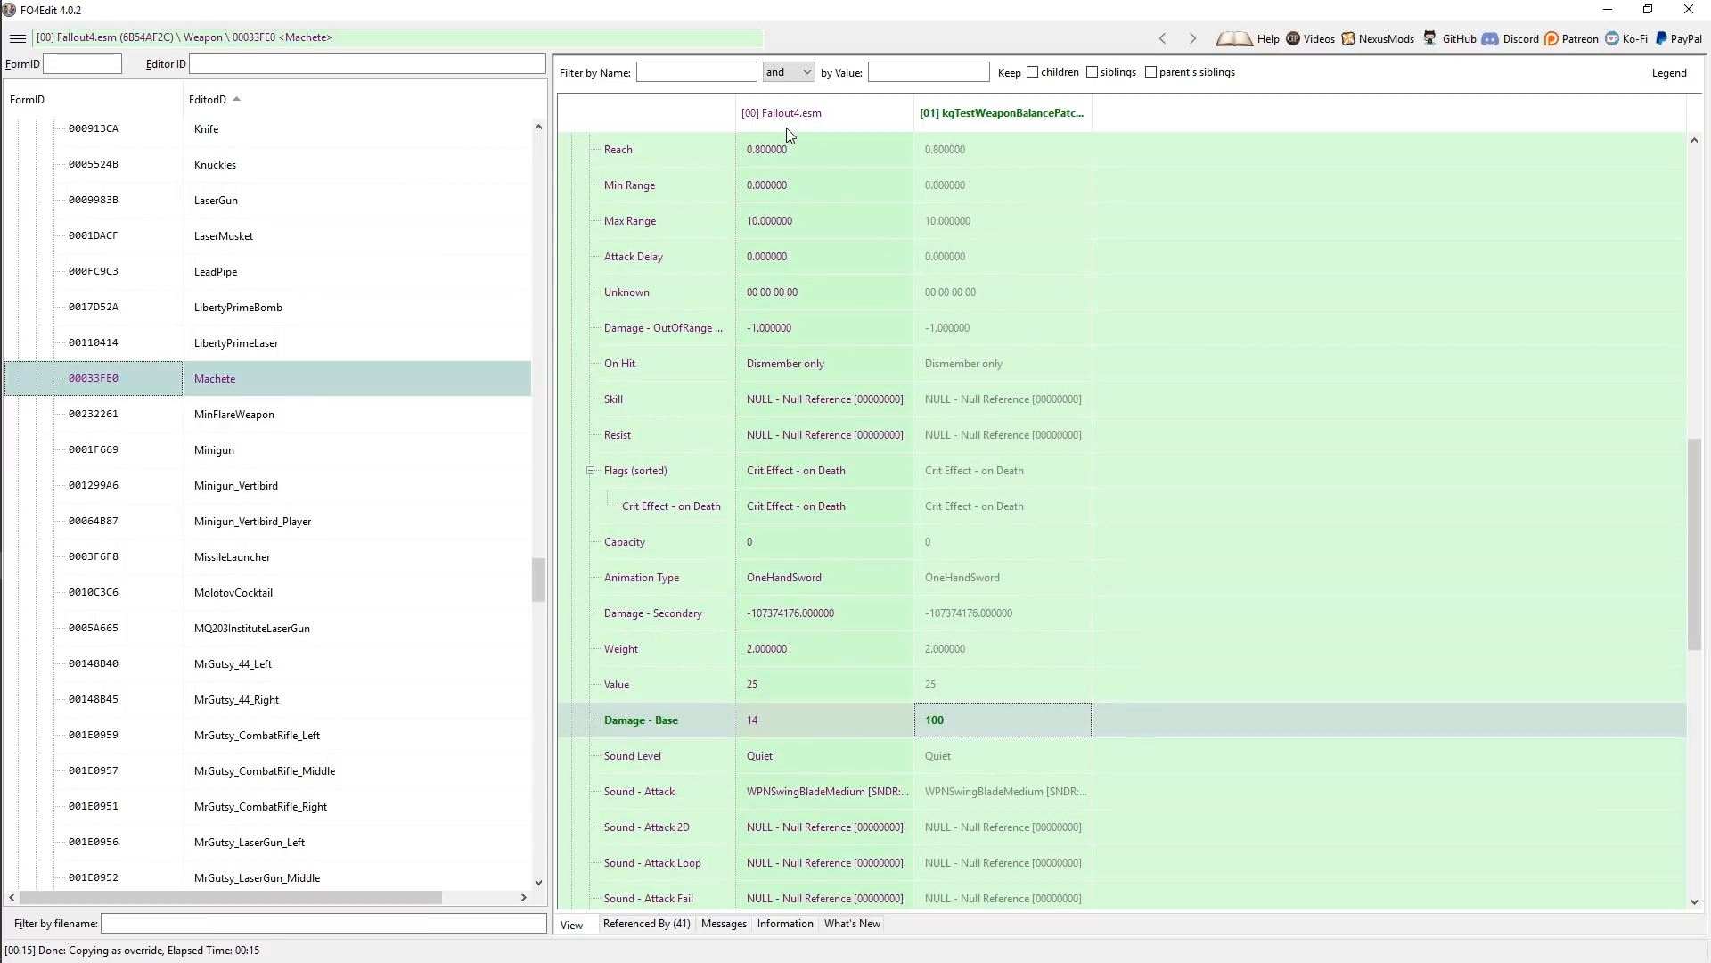
scroll(997, 629, "down", 1)
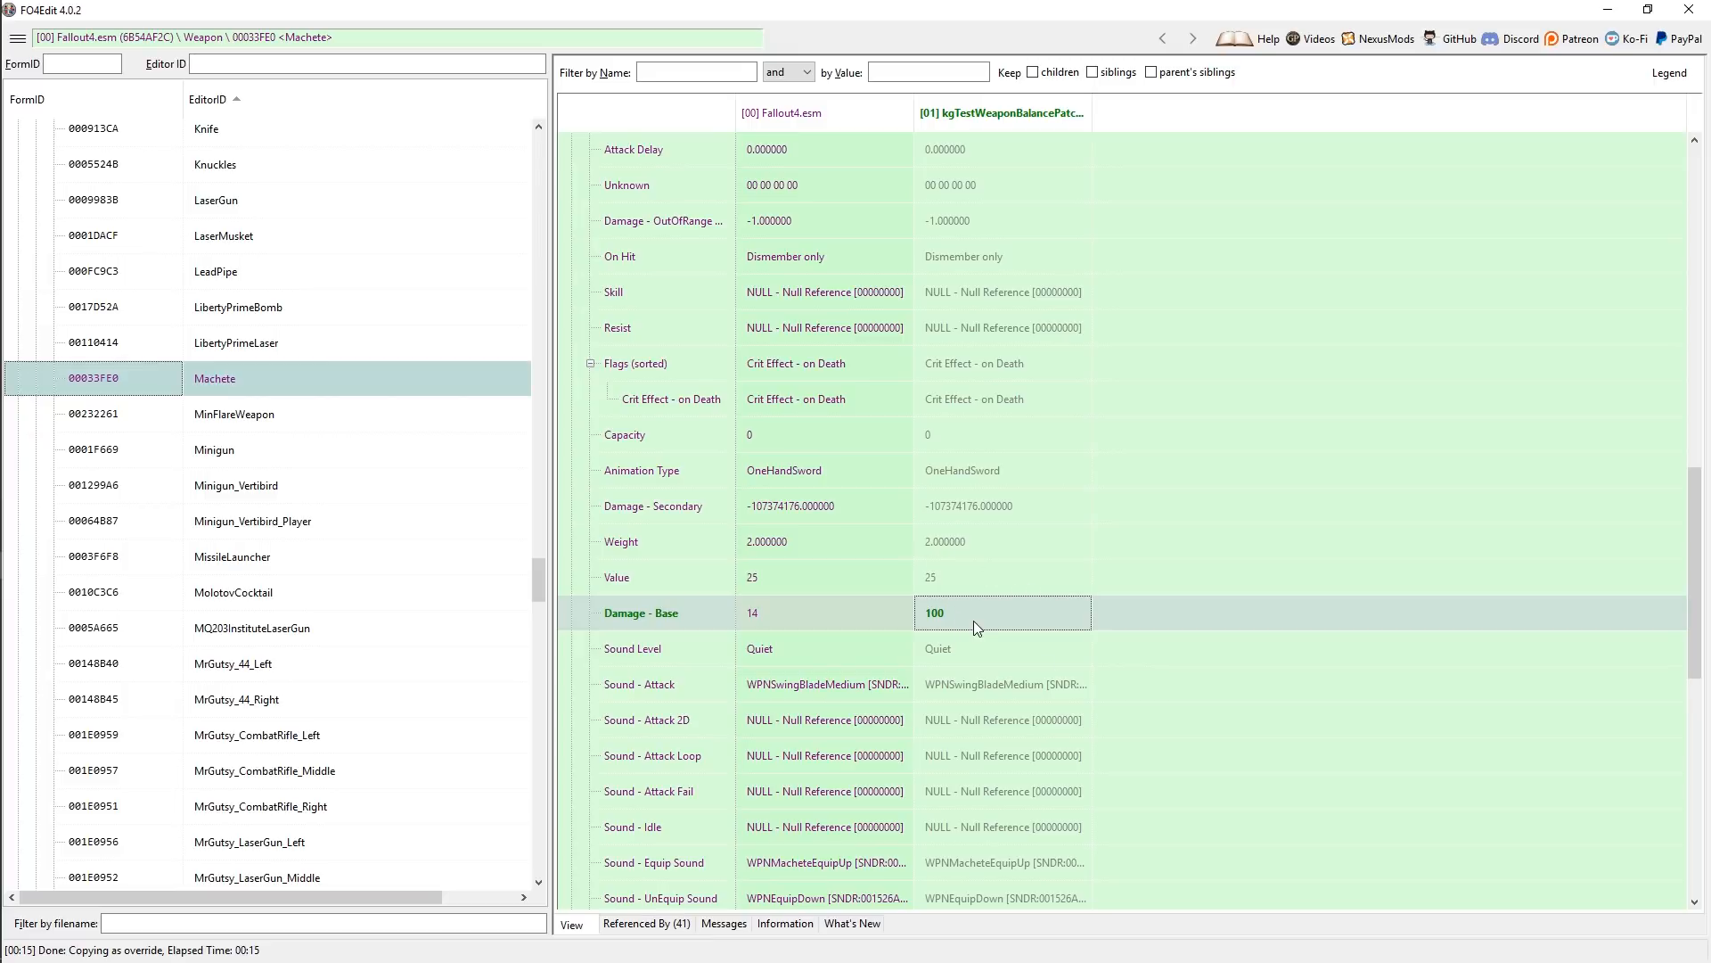
double_click(970, 542)
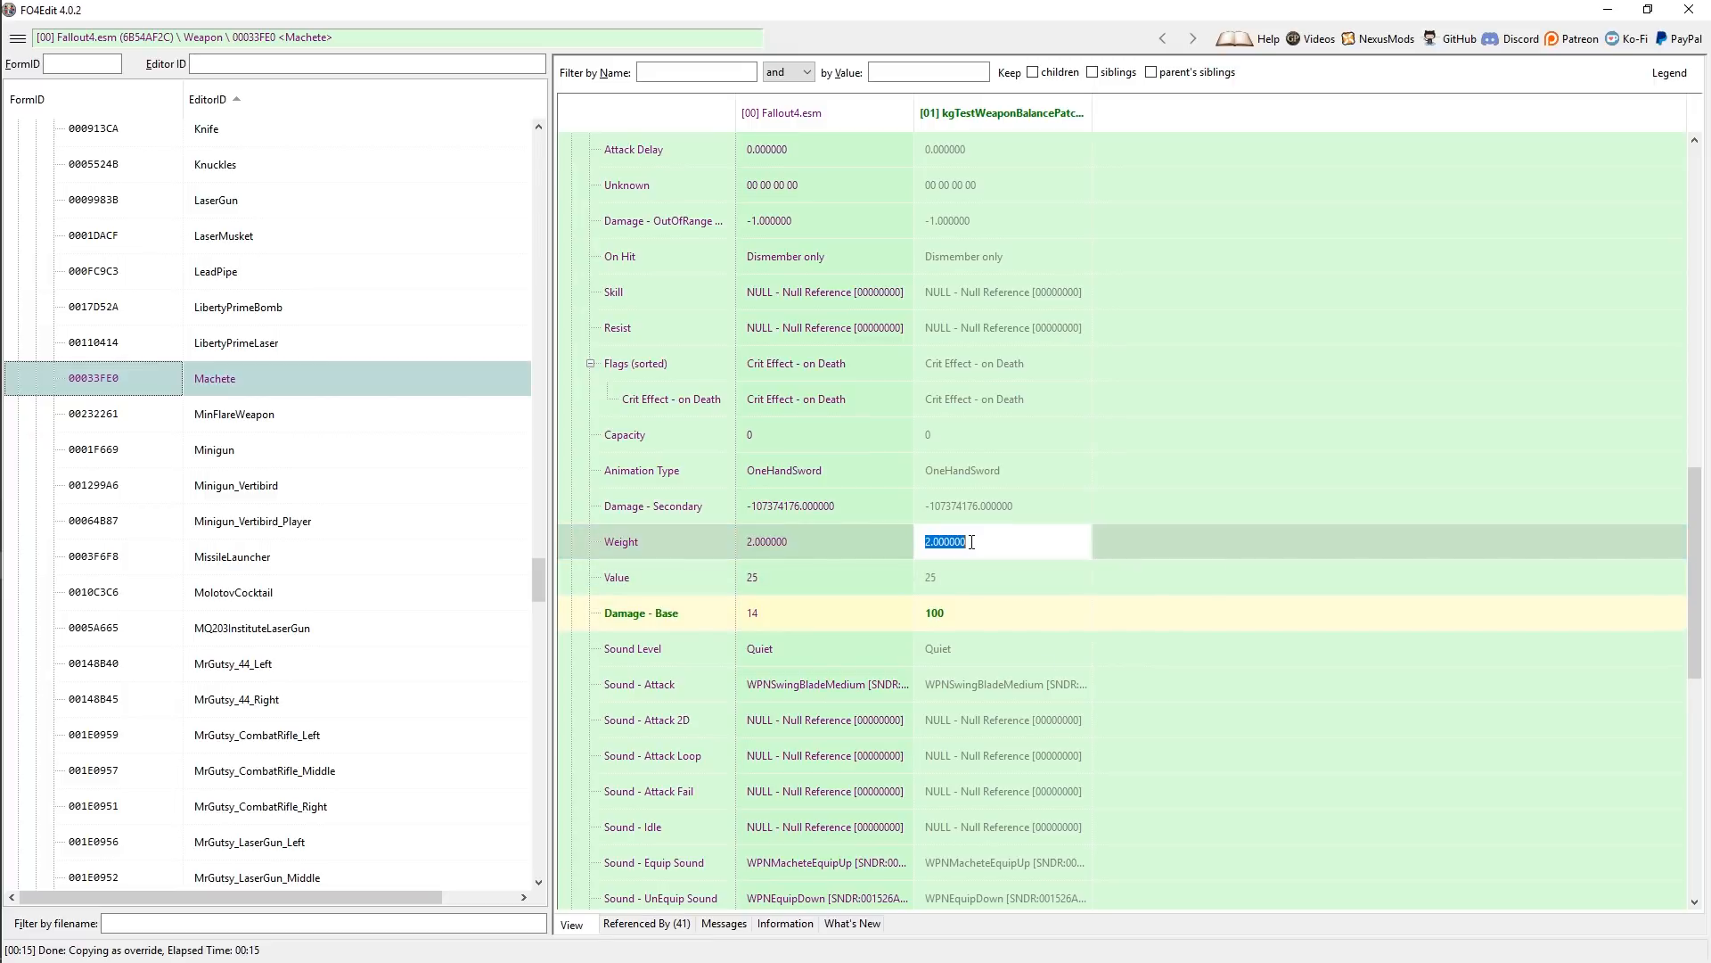
type("0")
key("Return")
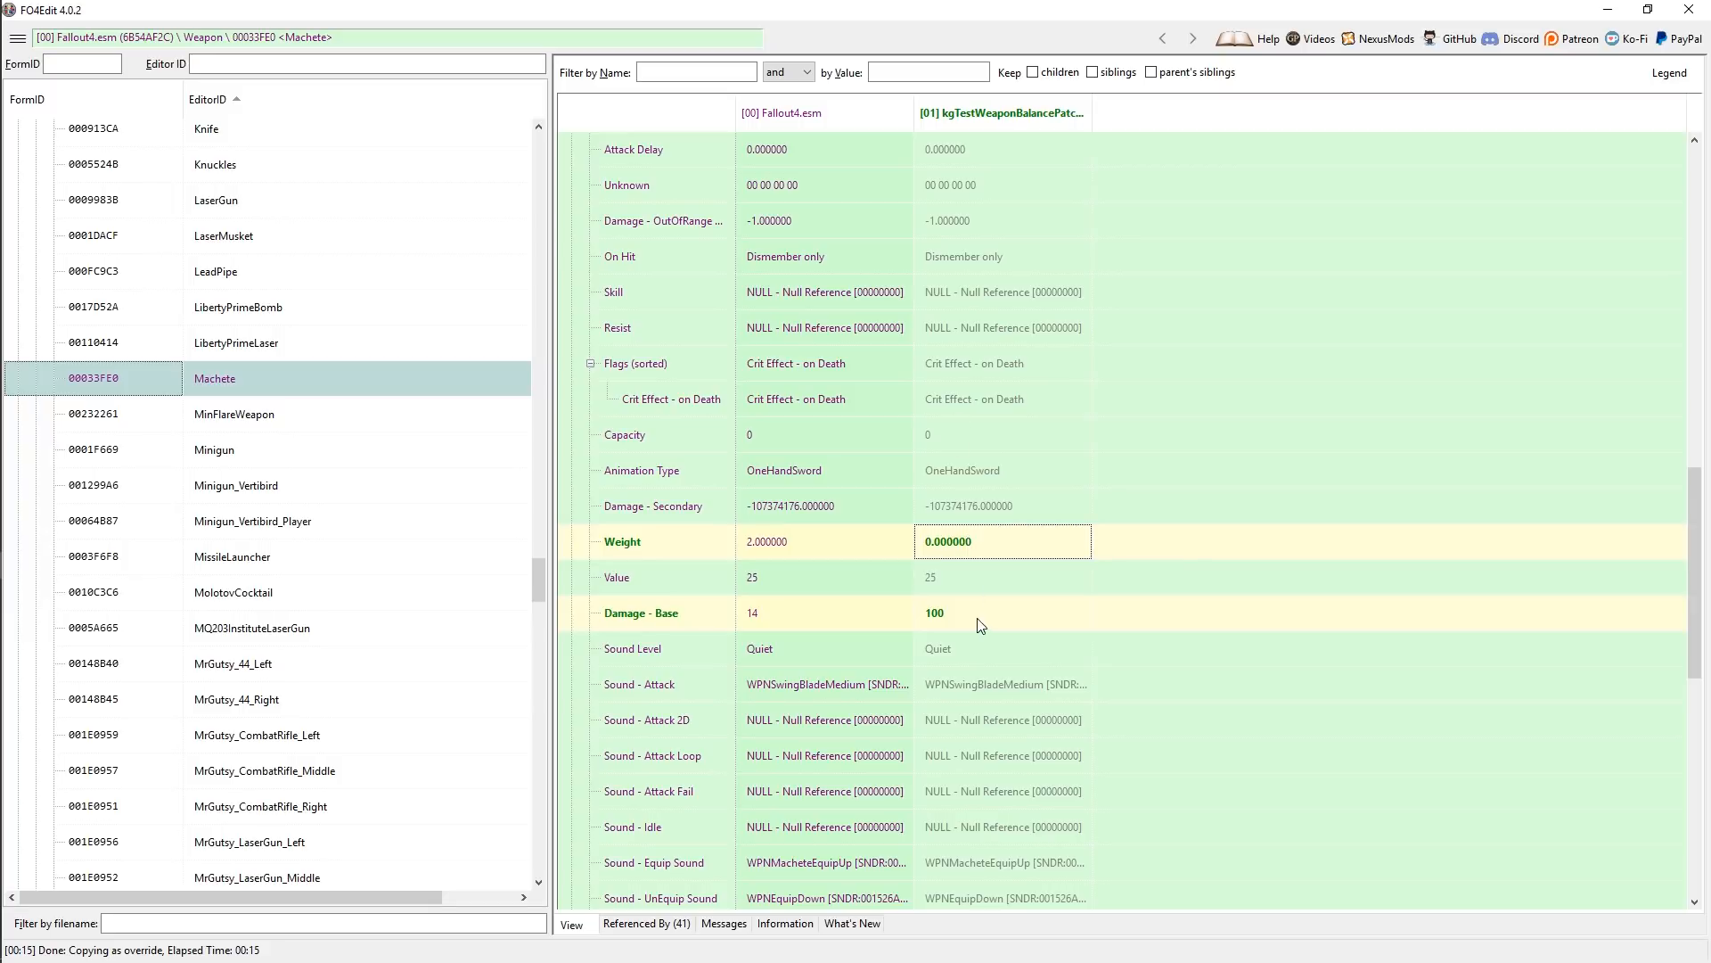
left_click(1024, 588)
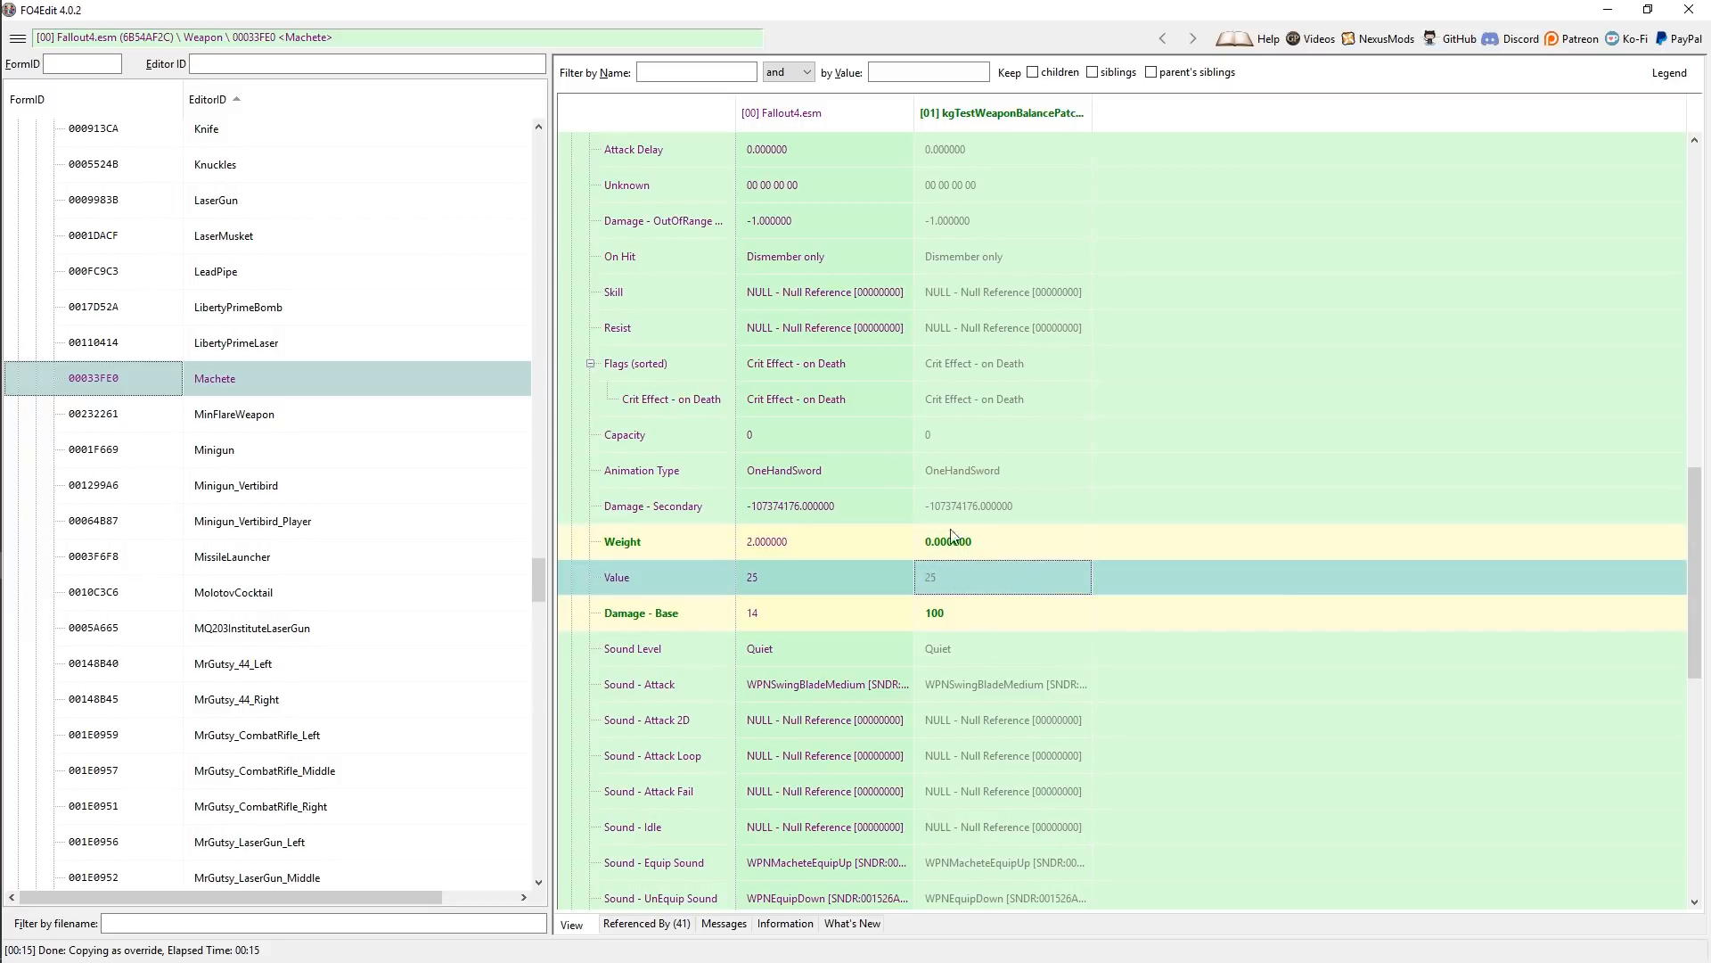
- Compare the edited DNAM - Data fields with Fallout4.esm and check the surrounding fields down to the Critical Data
scroll(971, 601, "down", 2)
scroll(958, 713, "down", 3)
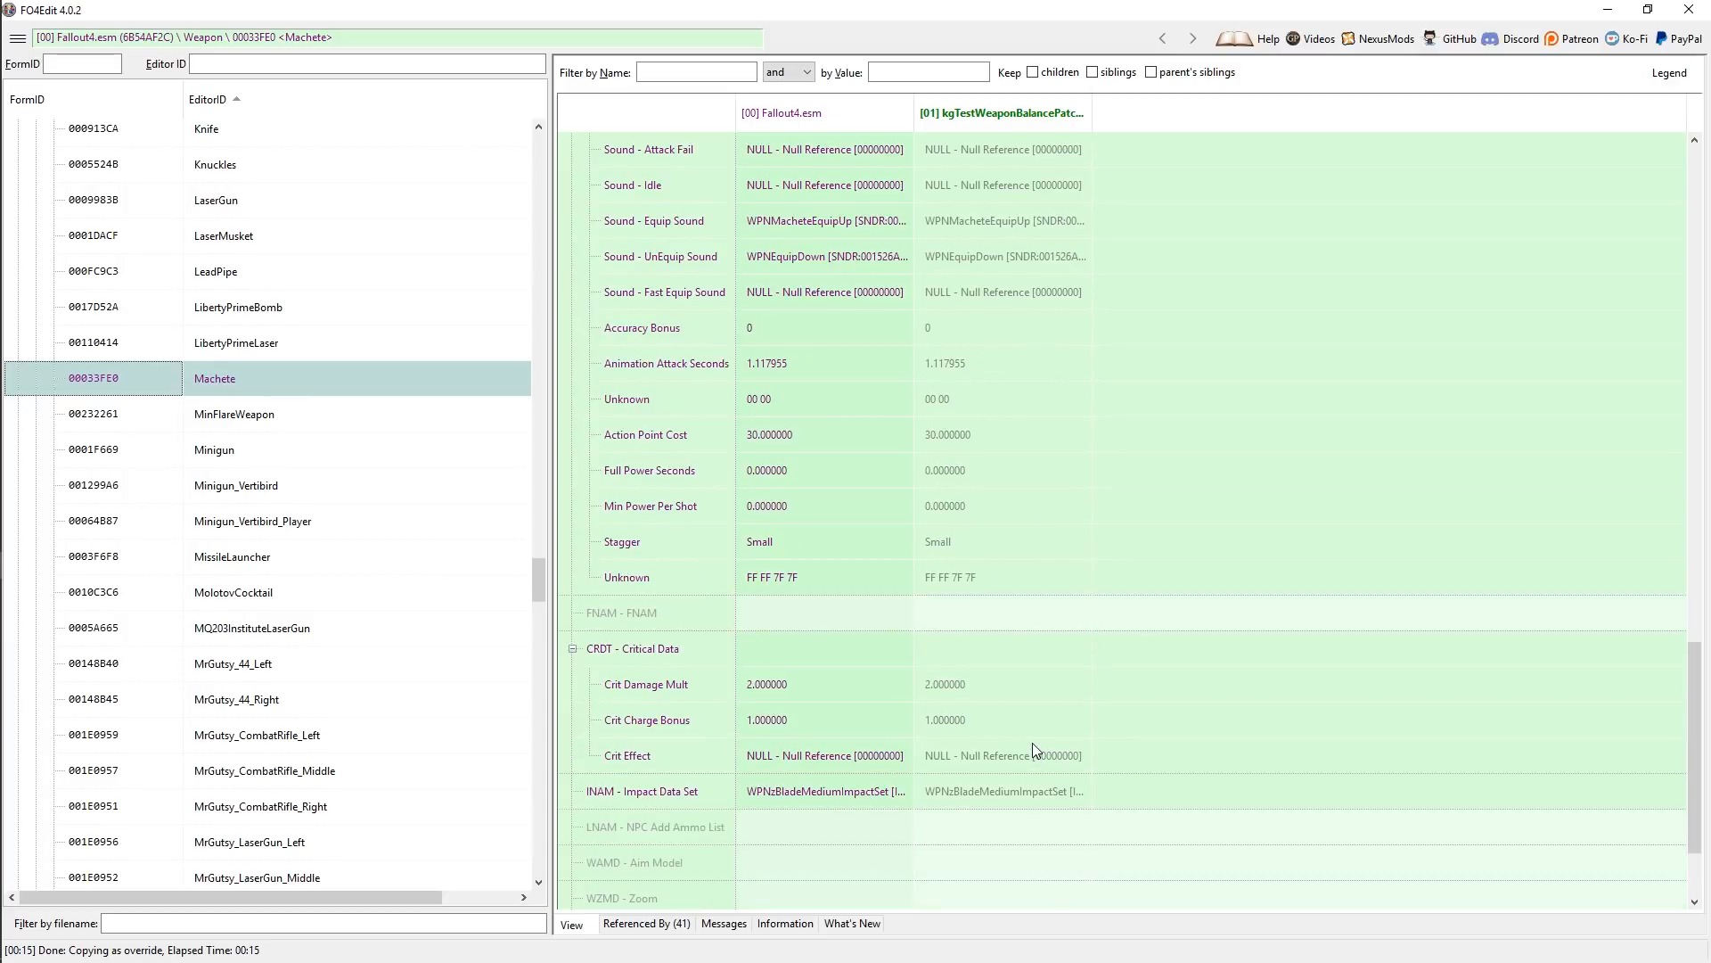
scroll(1016, 776, "up", 1)
scroll(1004, 784, "up", 4)
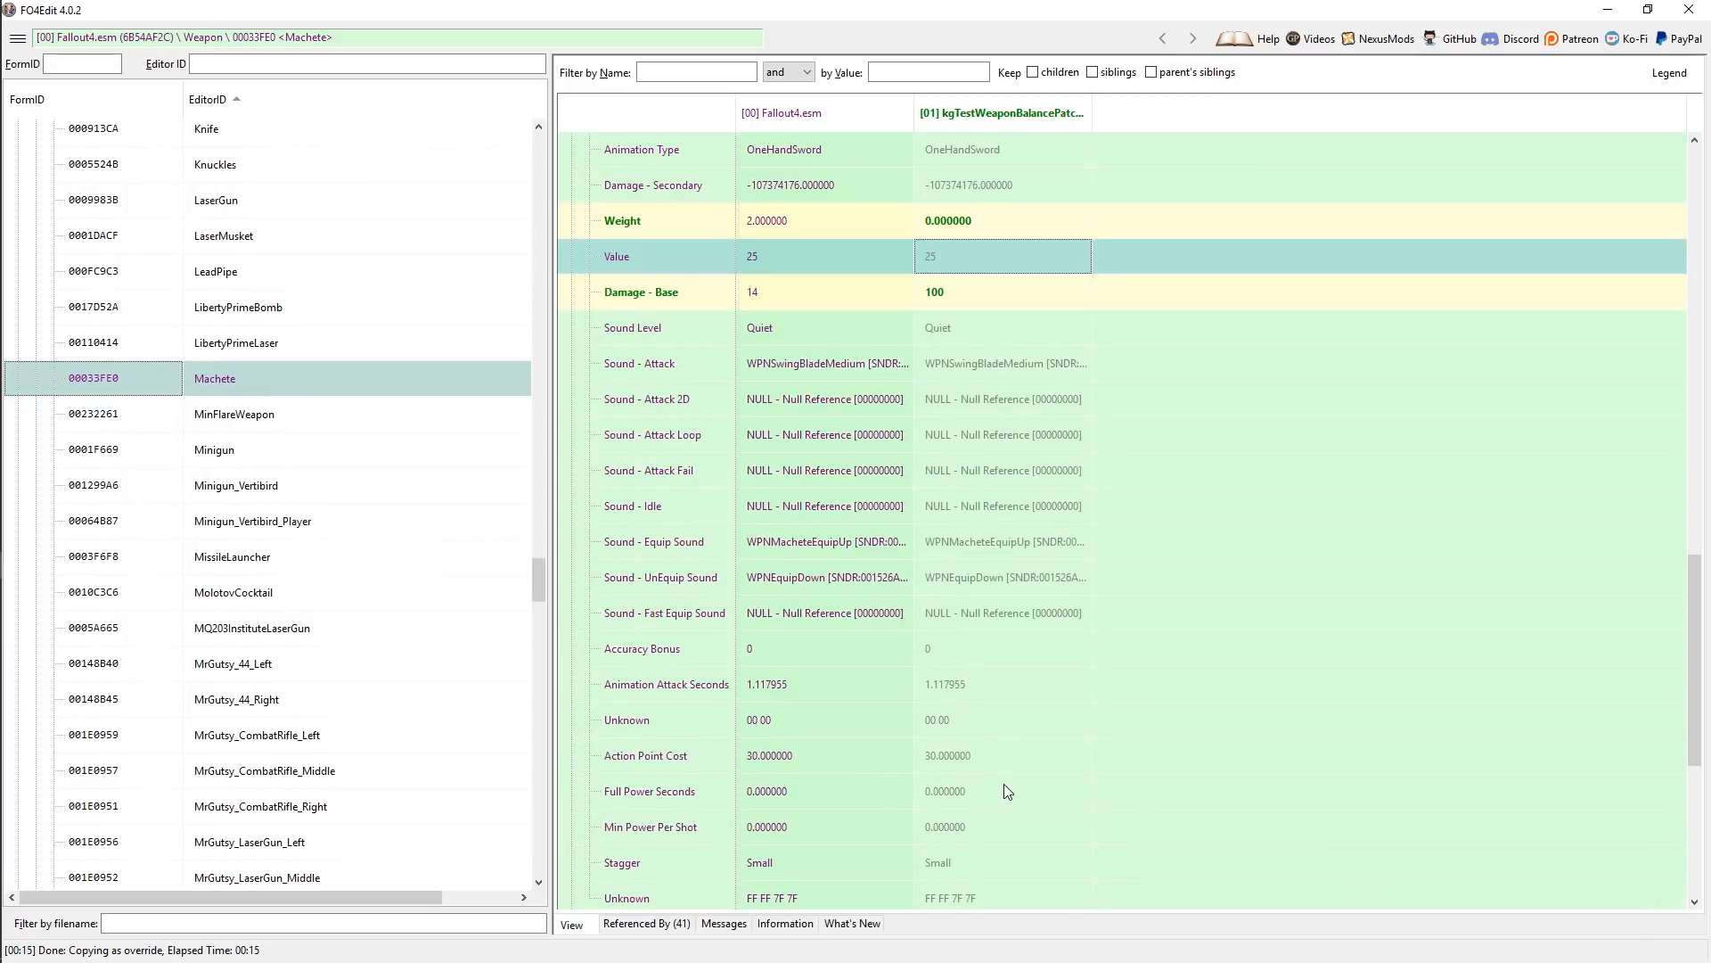
scroll(1016, 660, "up", 2)
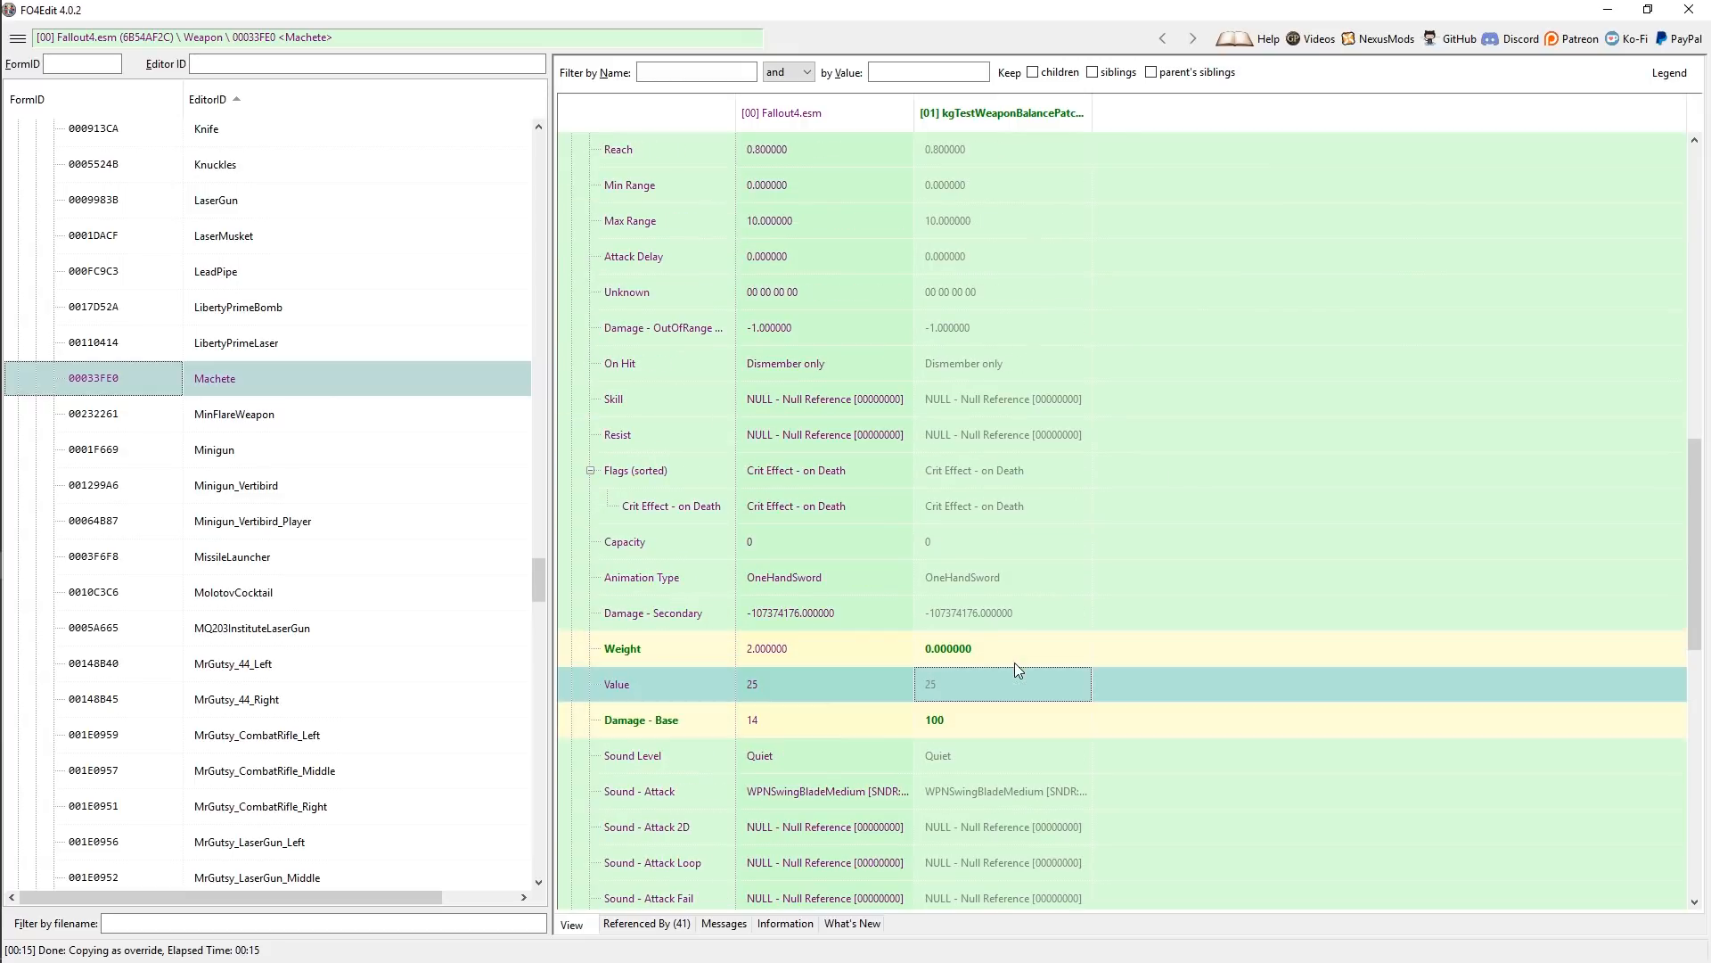
scroll(1016, 664, "up", 1)
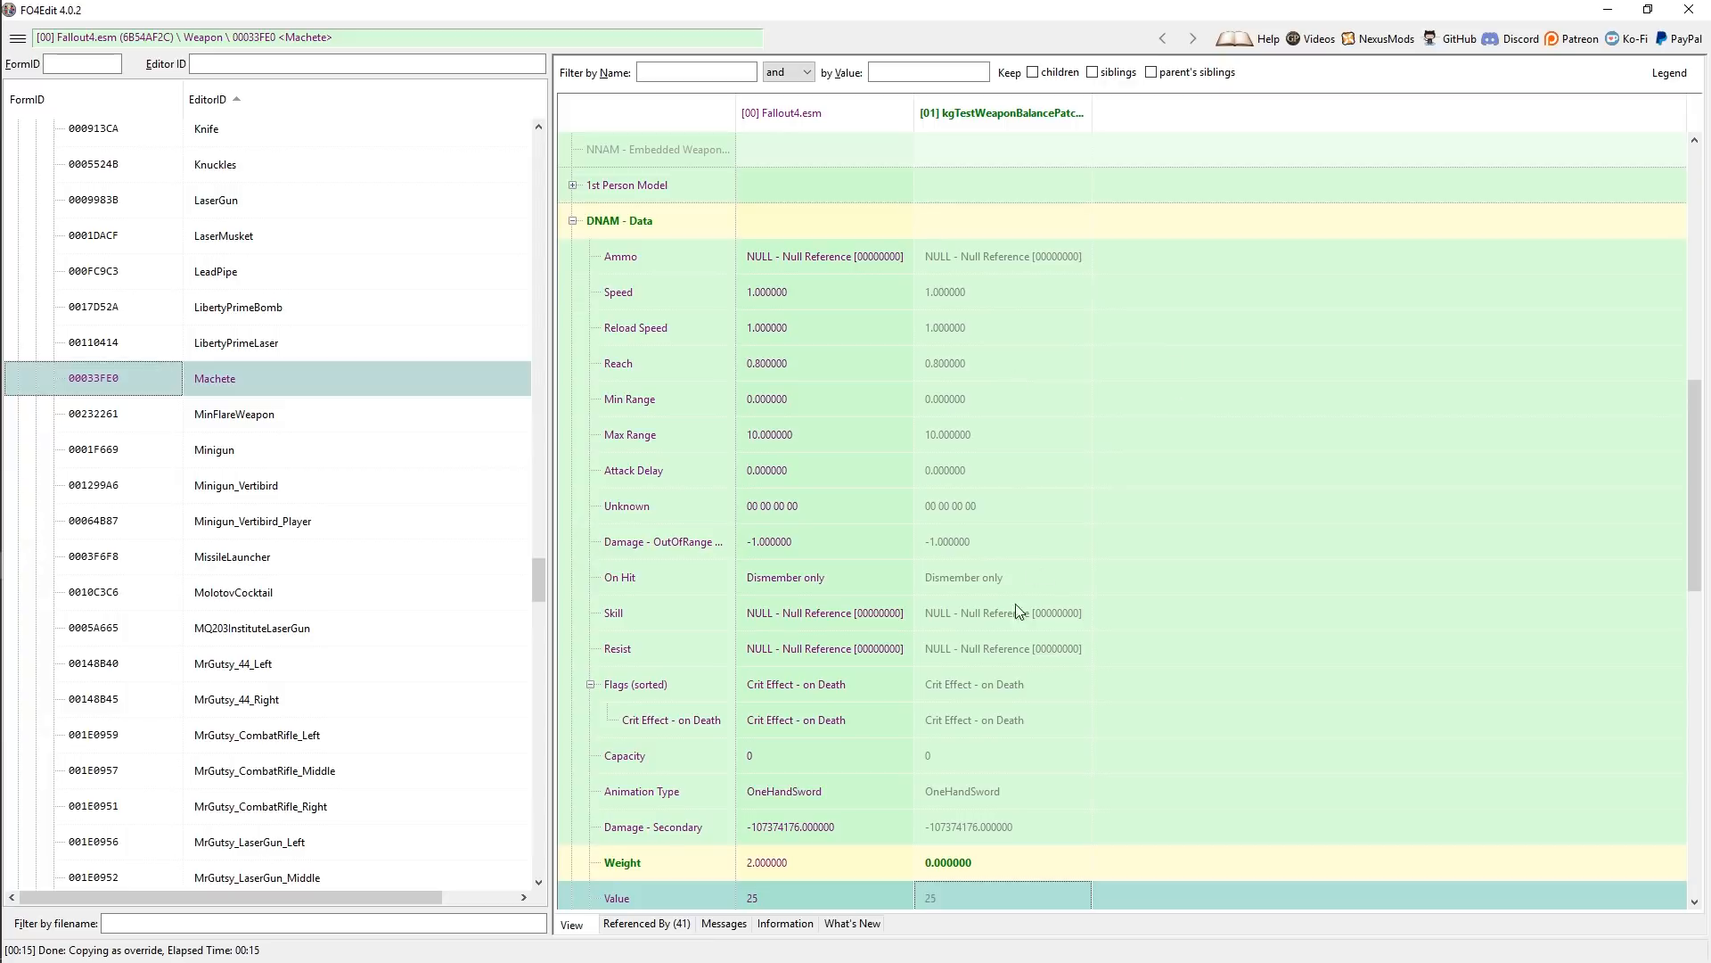
scroll(1016, 621, "down", 3)
scroll(1014, 622, "down", 1)
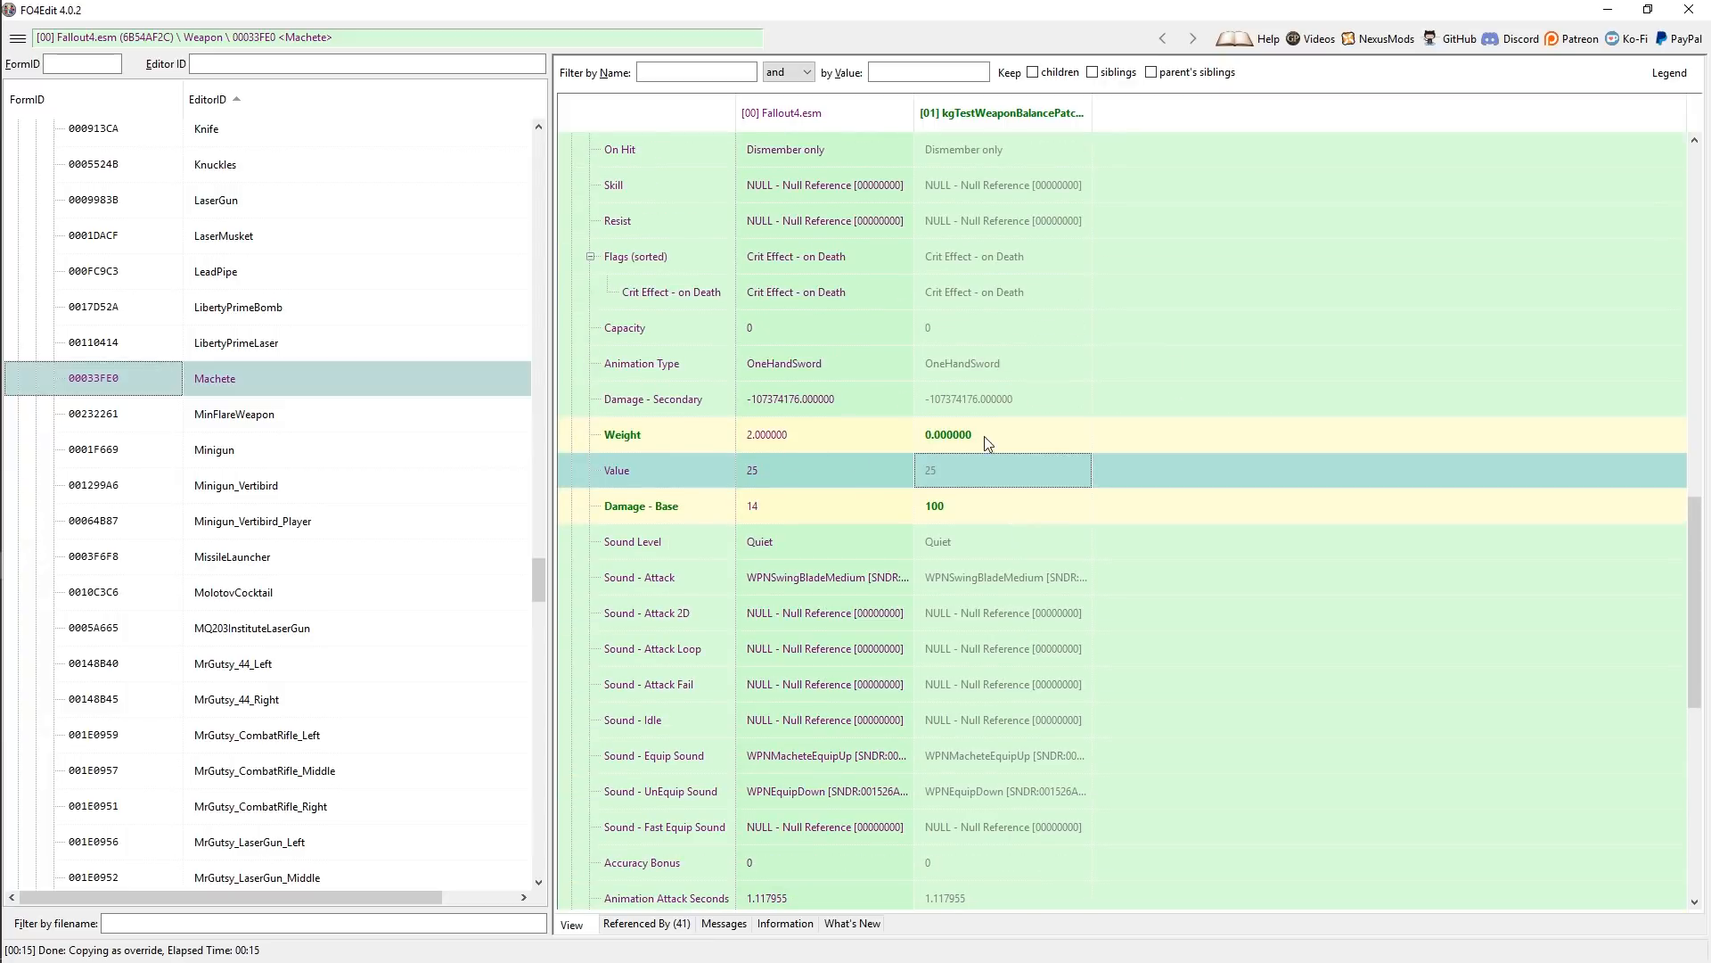
- Copy the original Weight value from Fallout4.esm into the patch override
key("Up")
key("Left")
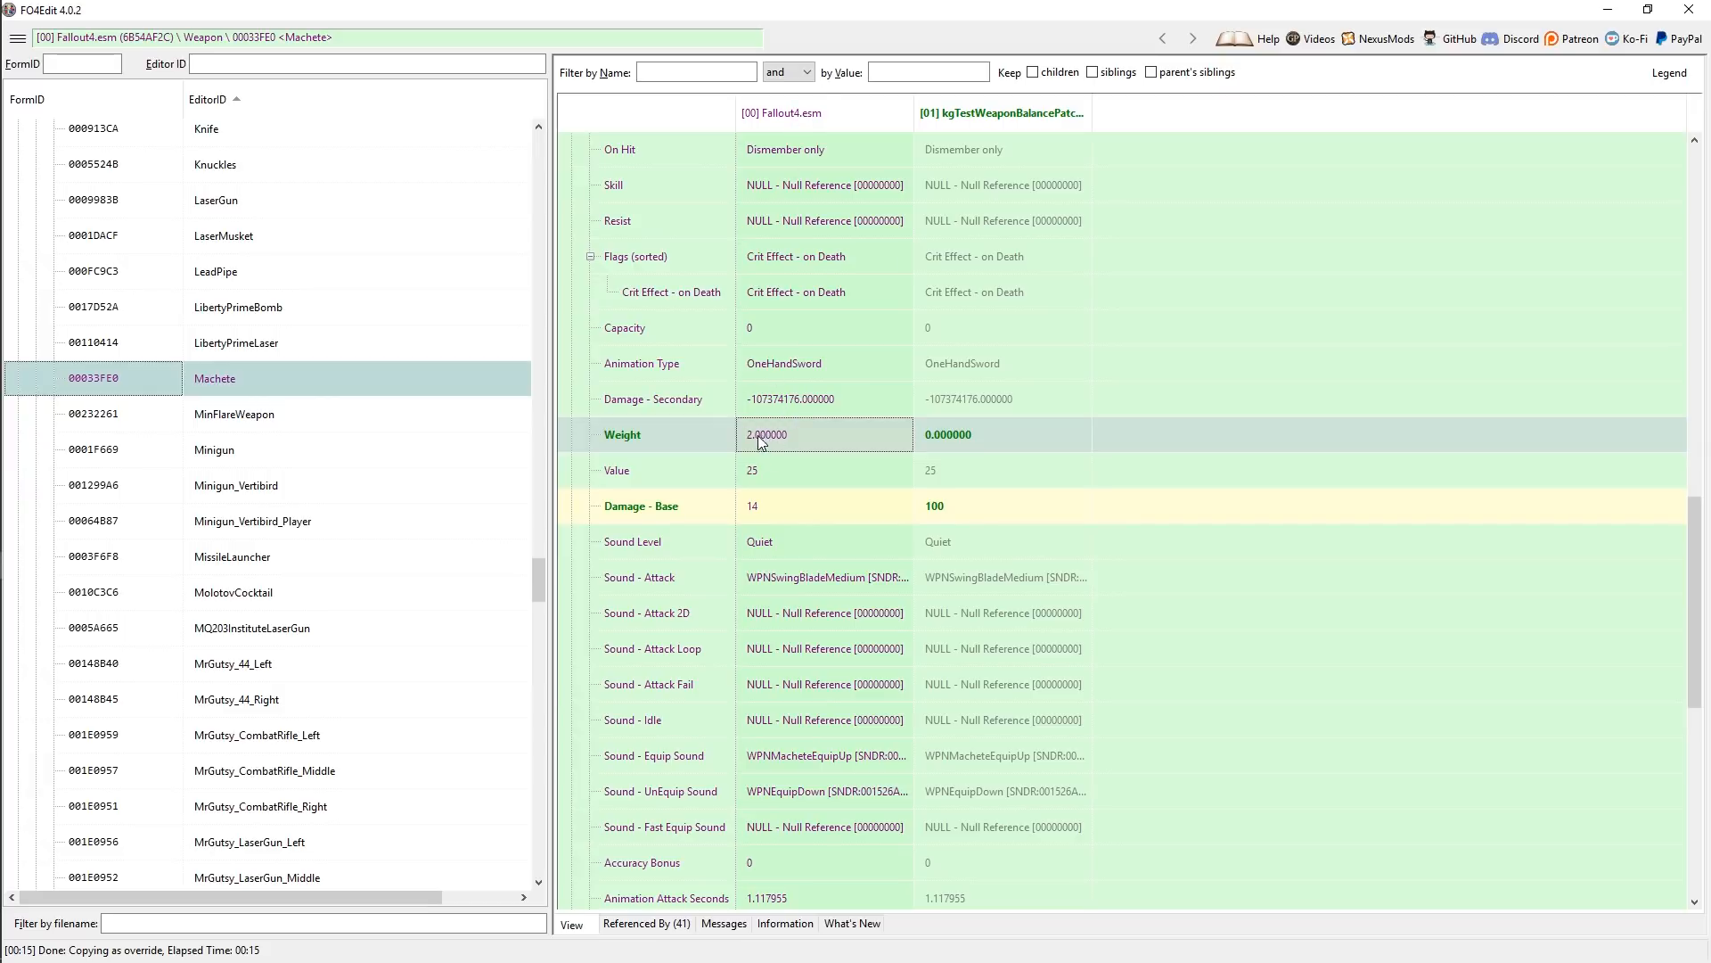
left_click_drag(761, 442, 992, 430)
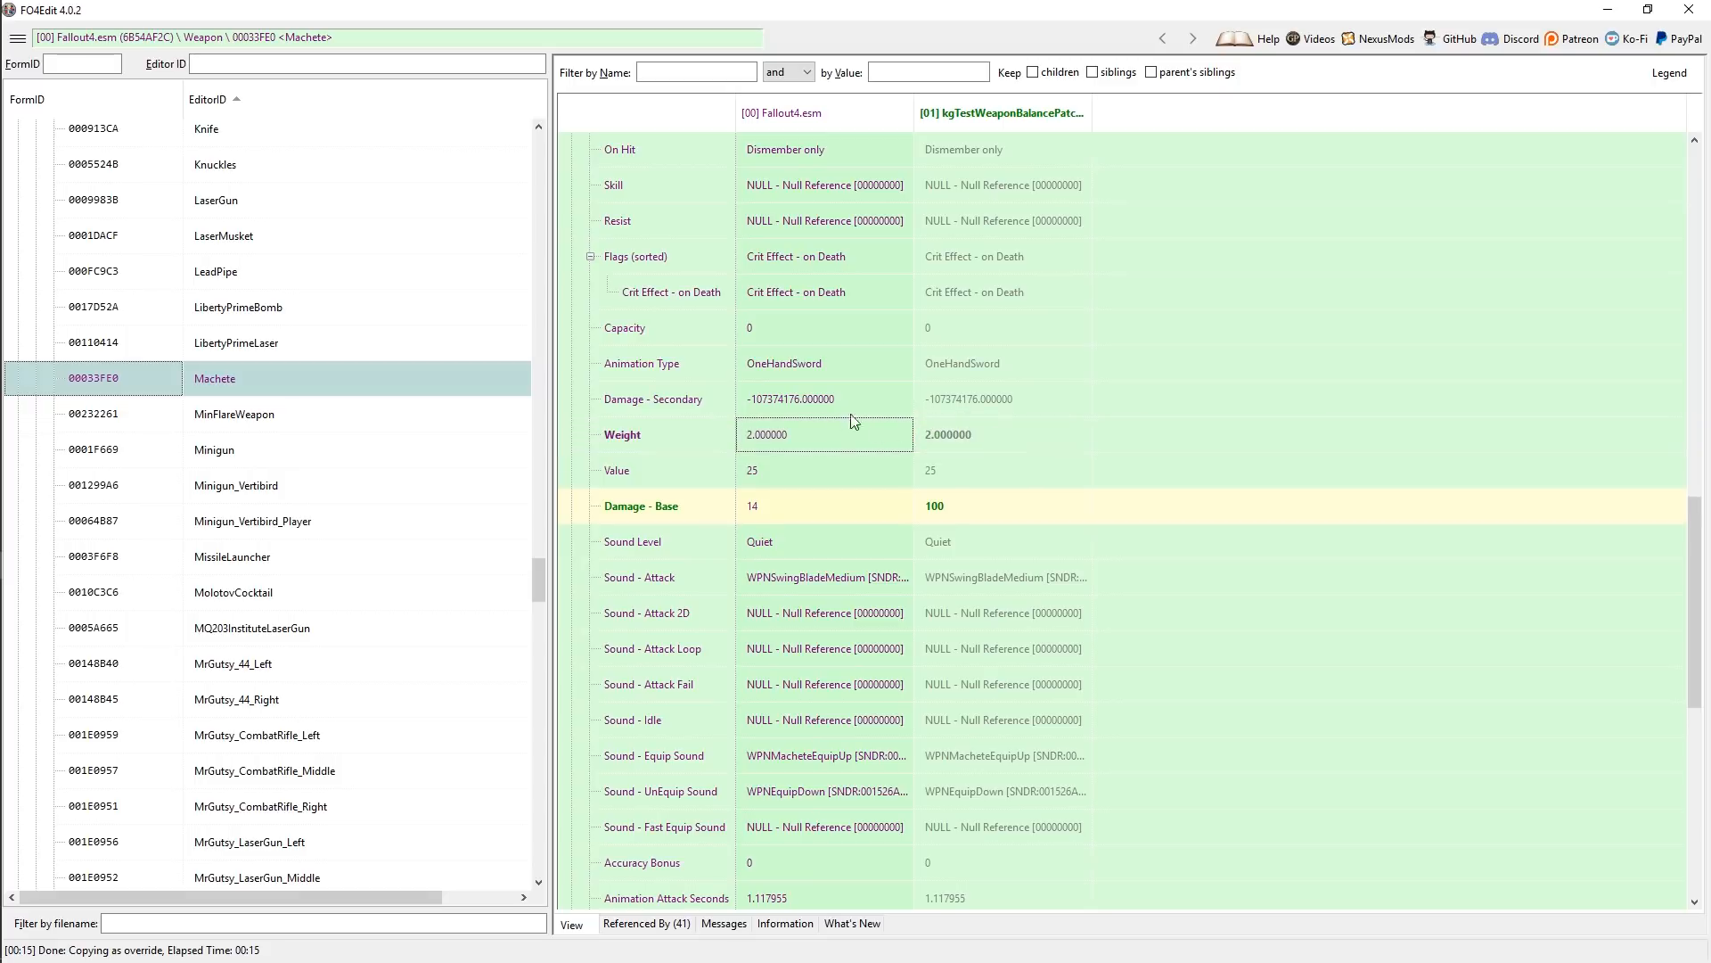
- Set the patch override's Weight back to 0
left_click(959, 431)
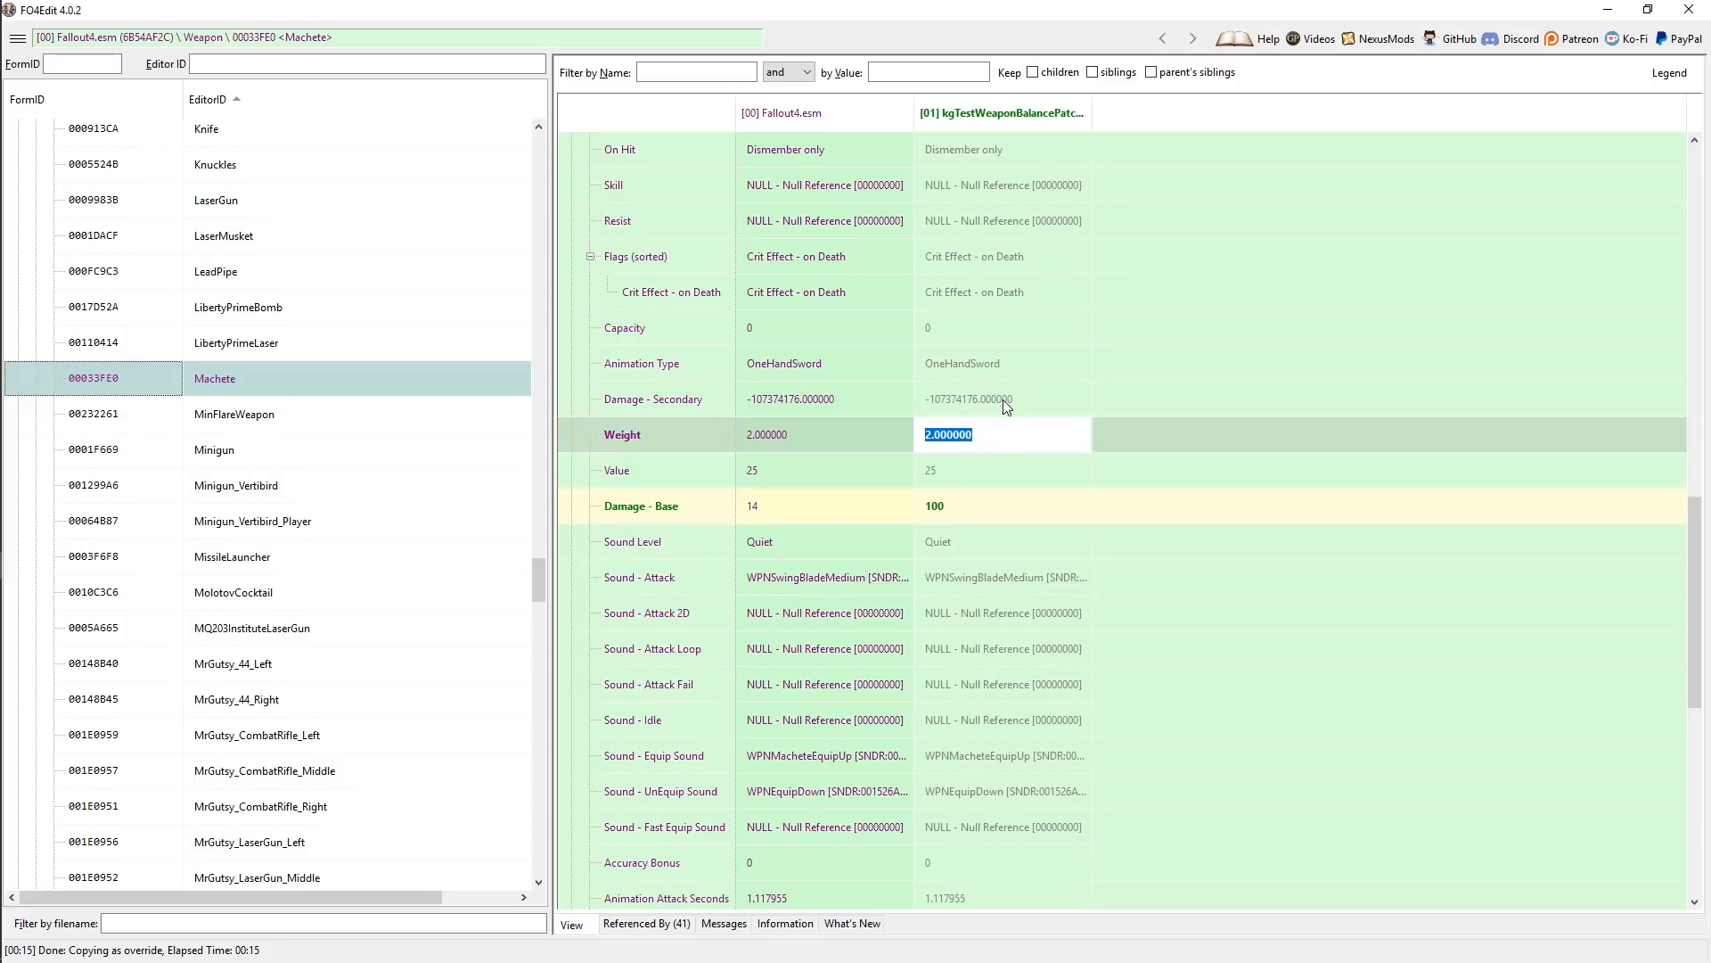
type("0")
key("Return")
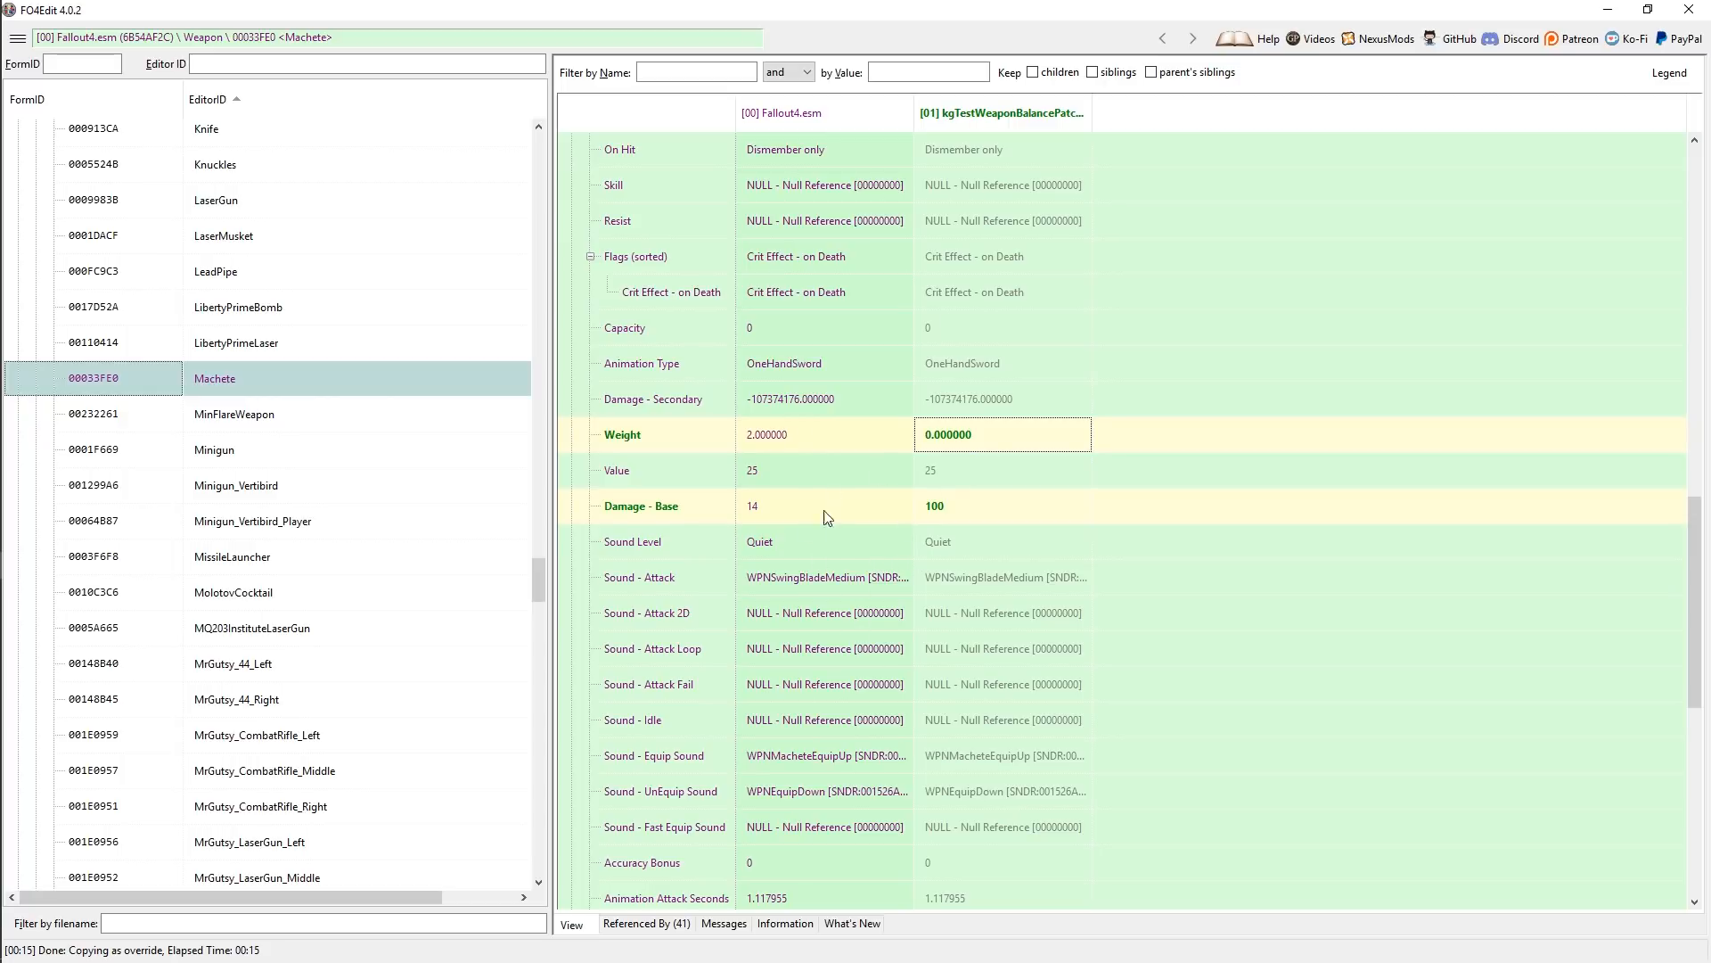
- Look over the remaining Machete fields, from Sound - Attack to the end of the record
left_click(770, 584)
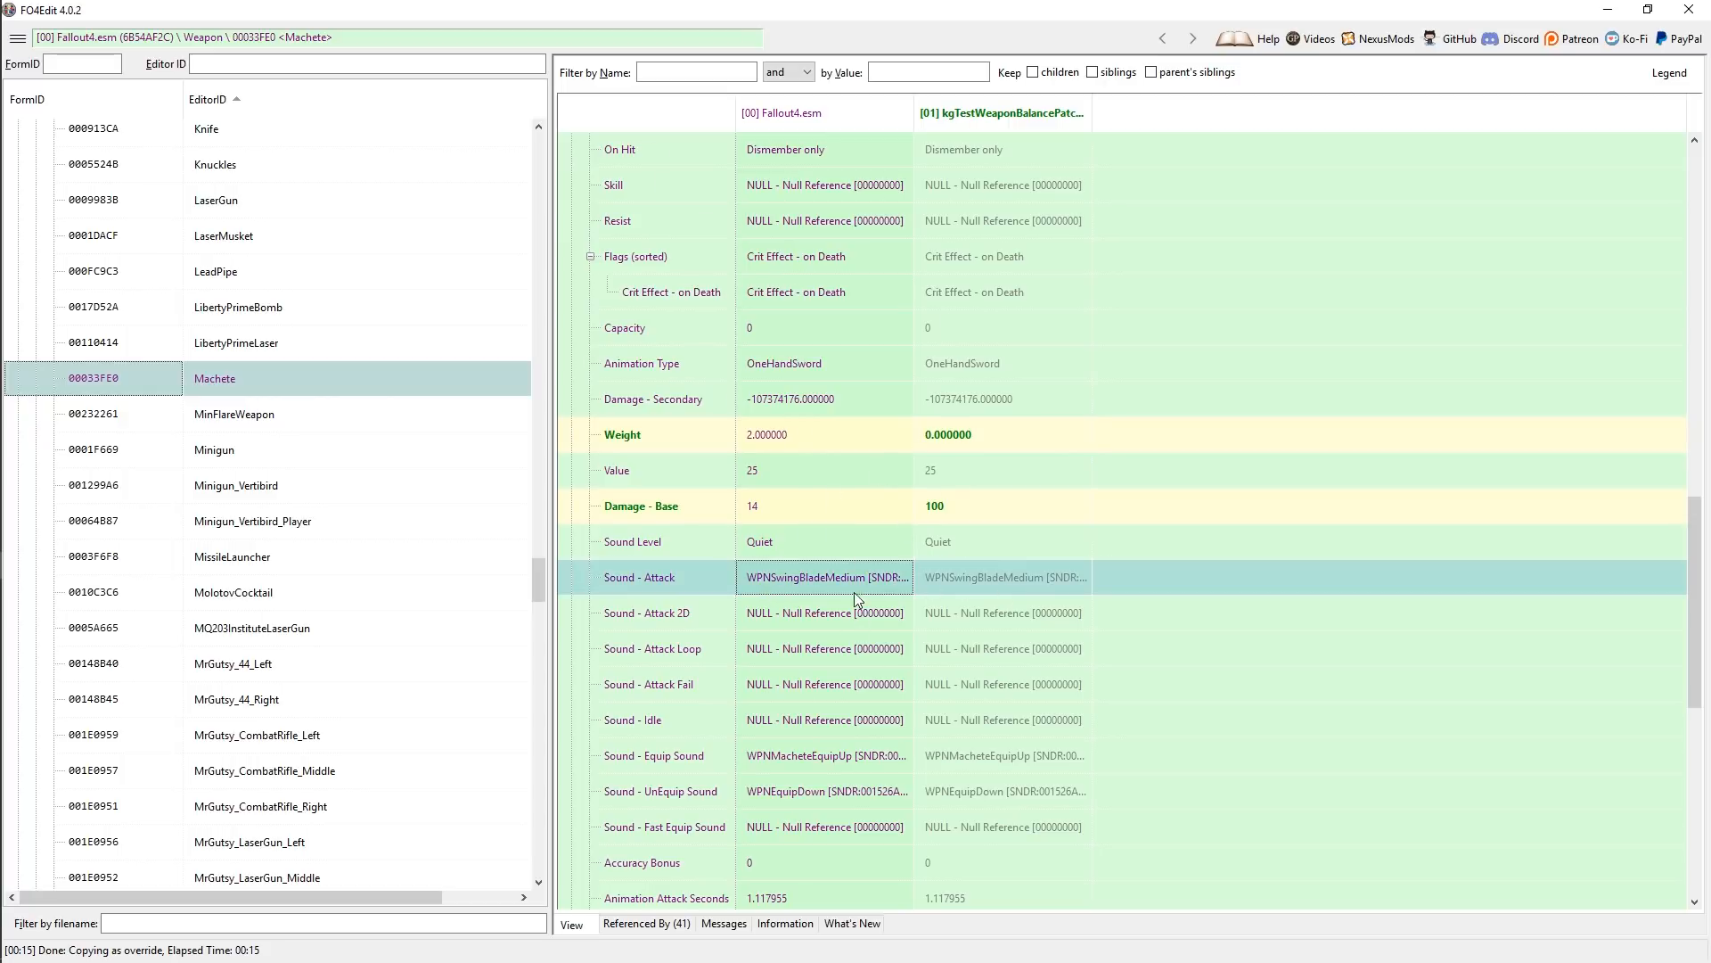
scroll(794, 314, "up", 2)
scroll(852, 671, "down", 2)
scroll(991, 590, "down", 5)
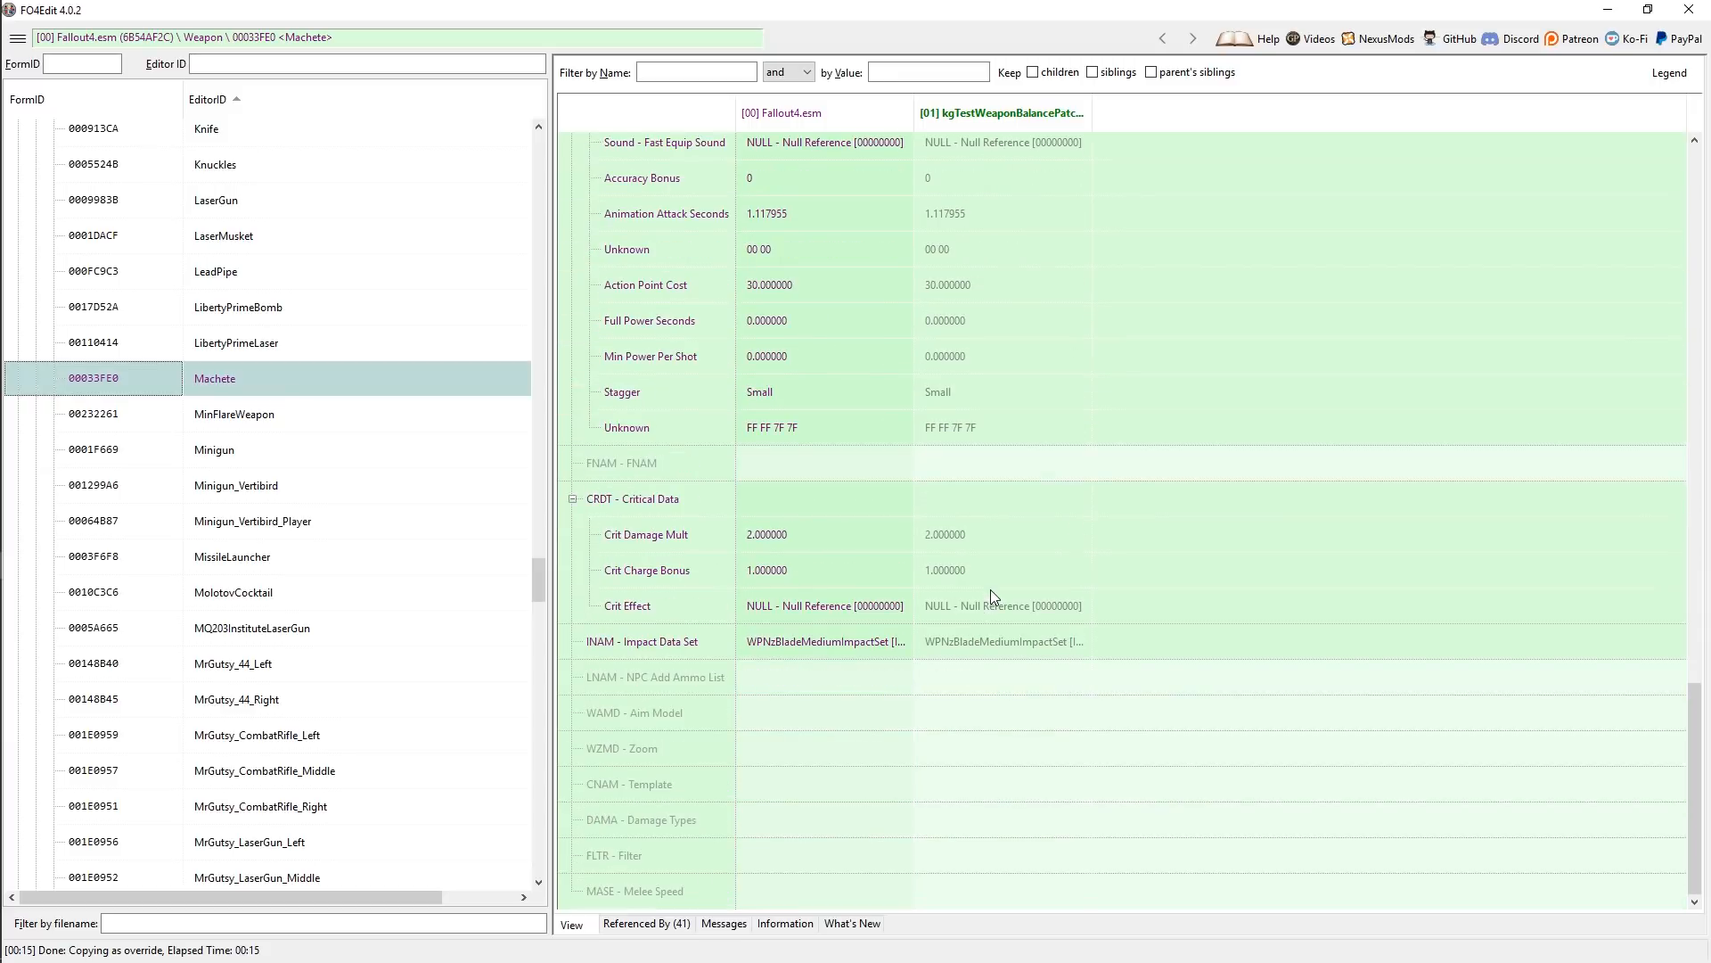
- Collapse the Fallout4.esm records in the plugin tree and view the file's header
scroll(1054, 736, "up", 8)
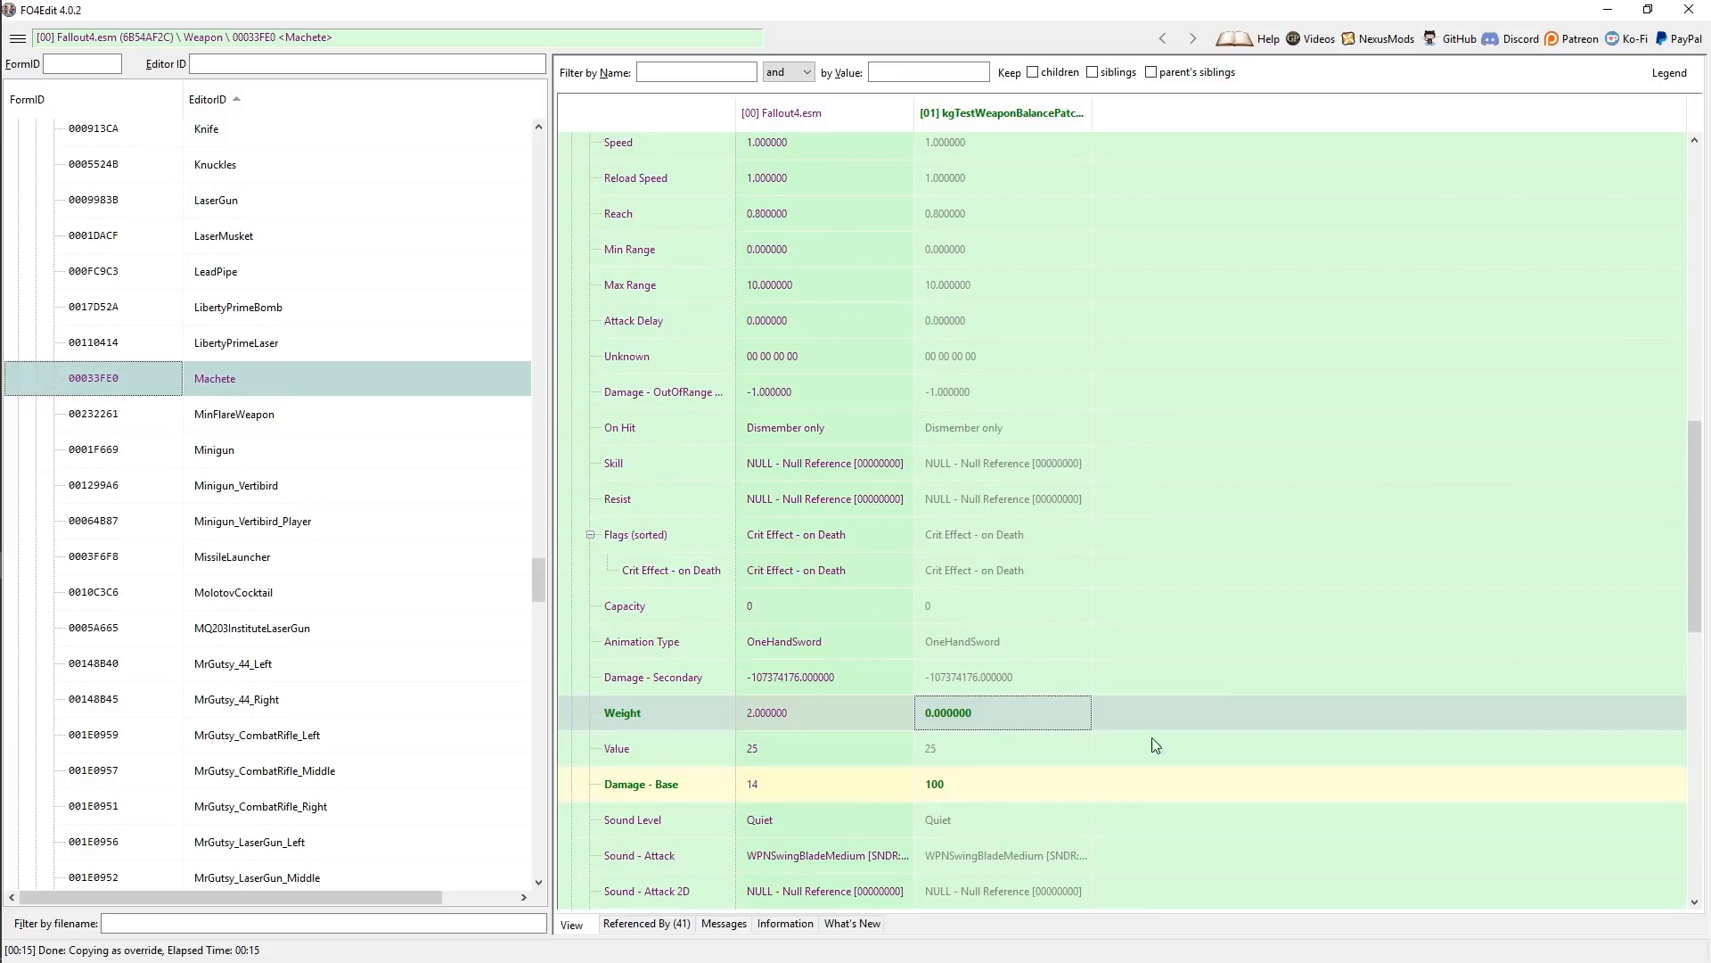
scroll(1073, 742, "down", 1)
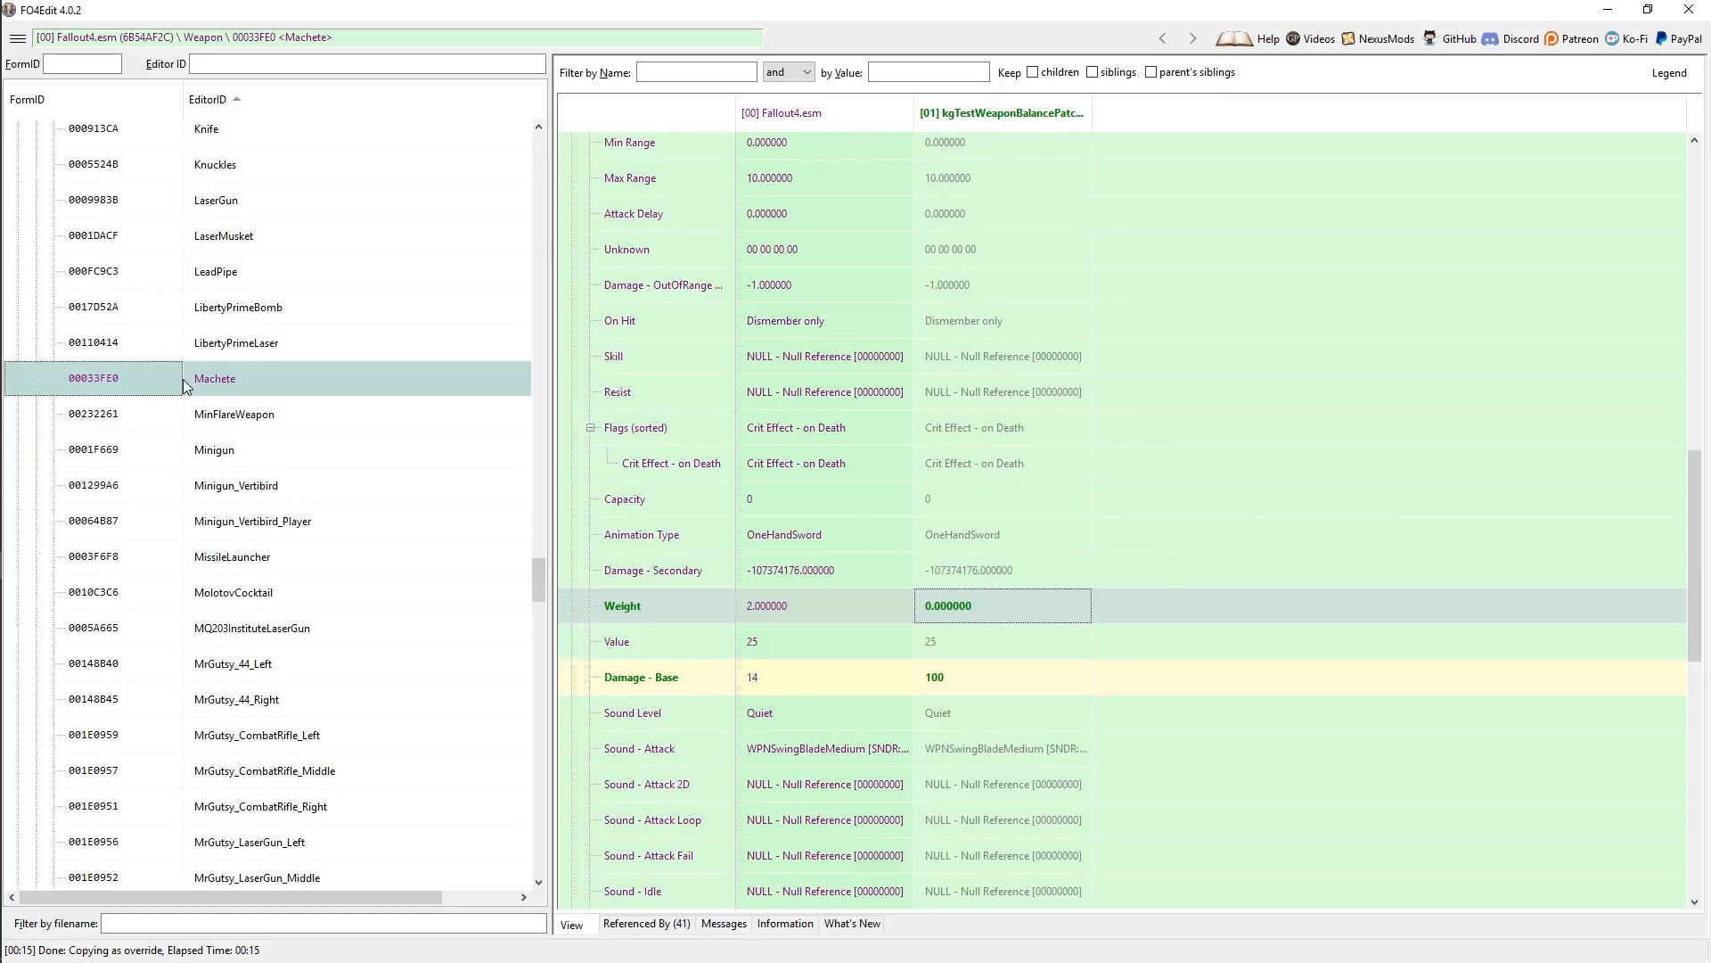
left_click_drag(538, 582, 505, 104)
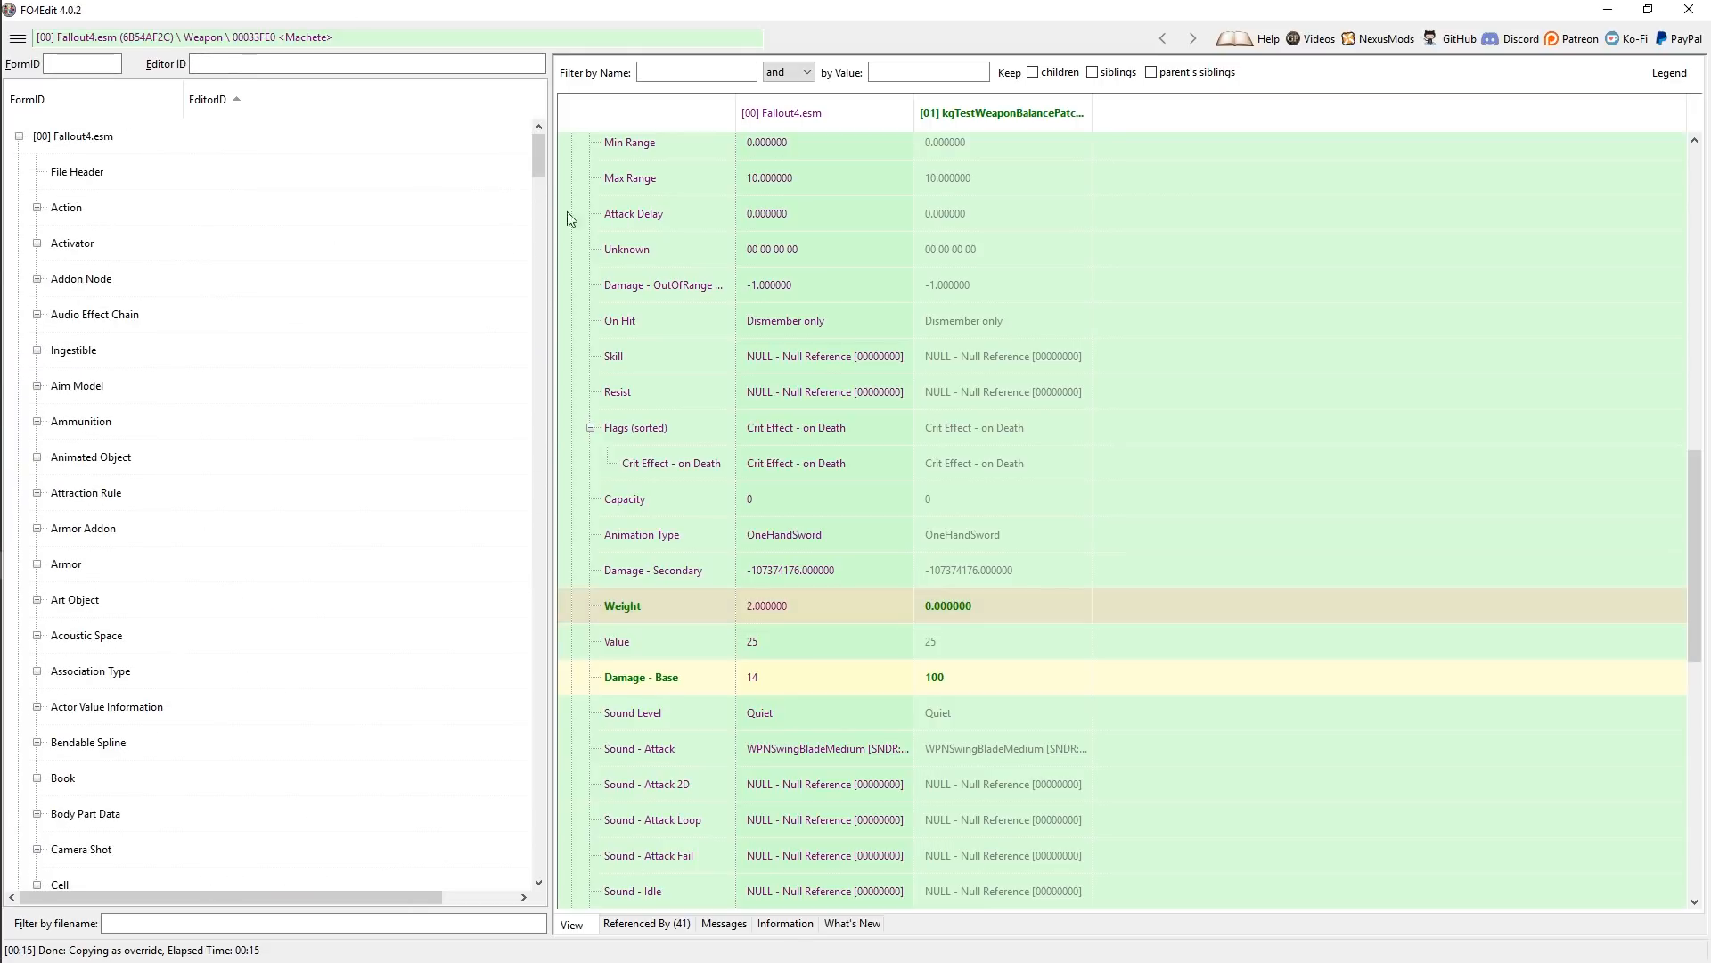
left_click(20, 137)
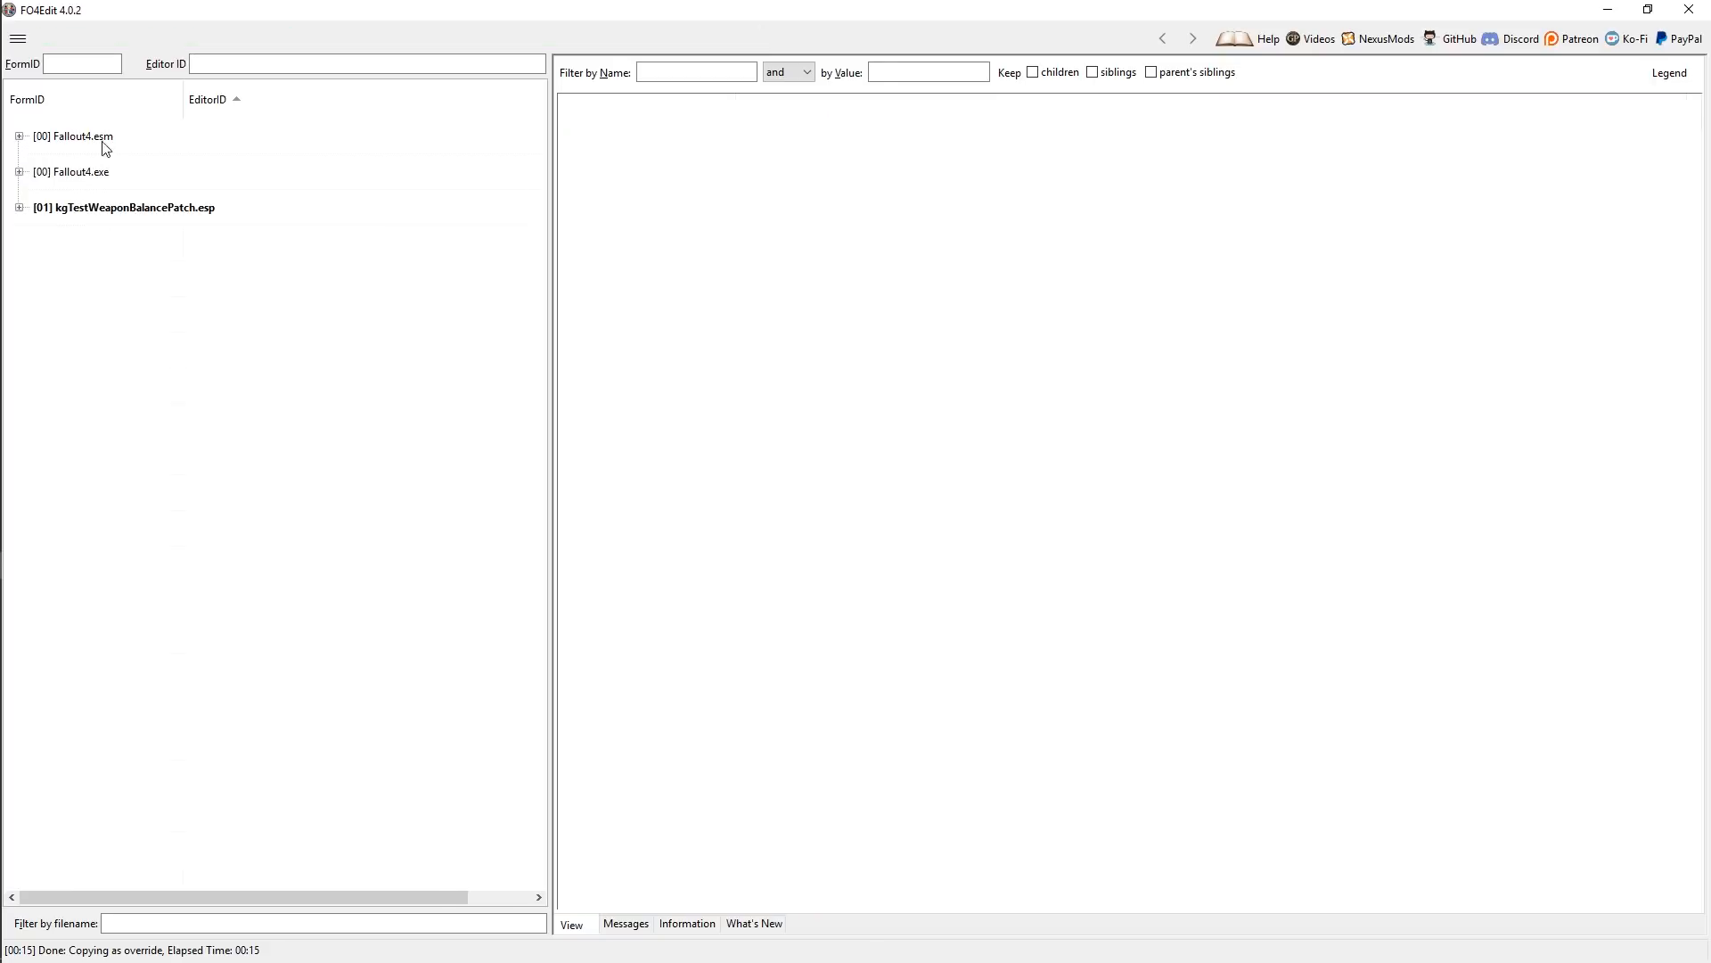
left_click(89, 142)
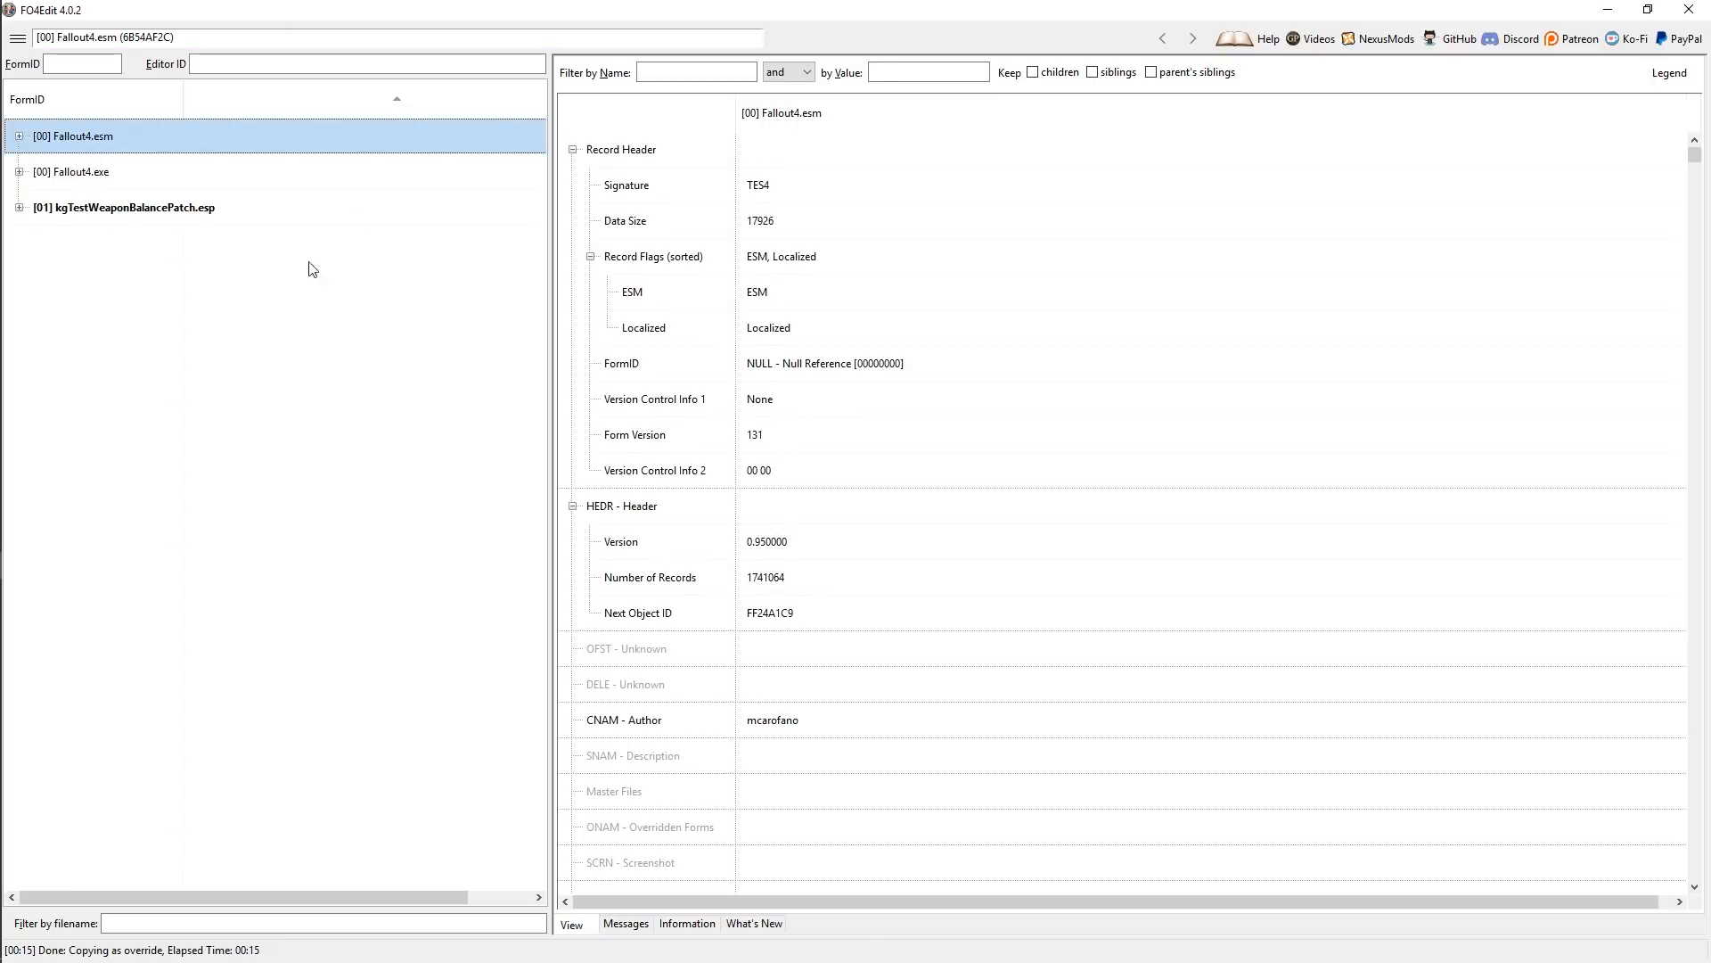
- Expand kgTestWeaponBalancePatch.esp down to its Weapon group and open the Machete override
left_click(44, 210)
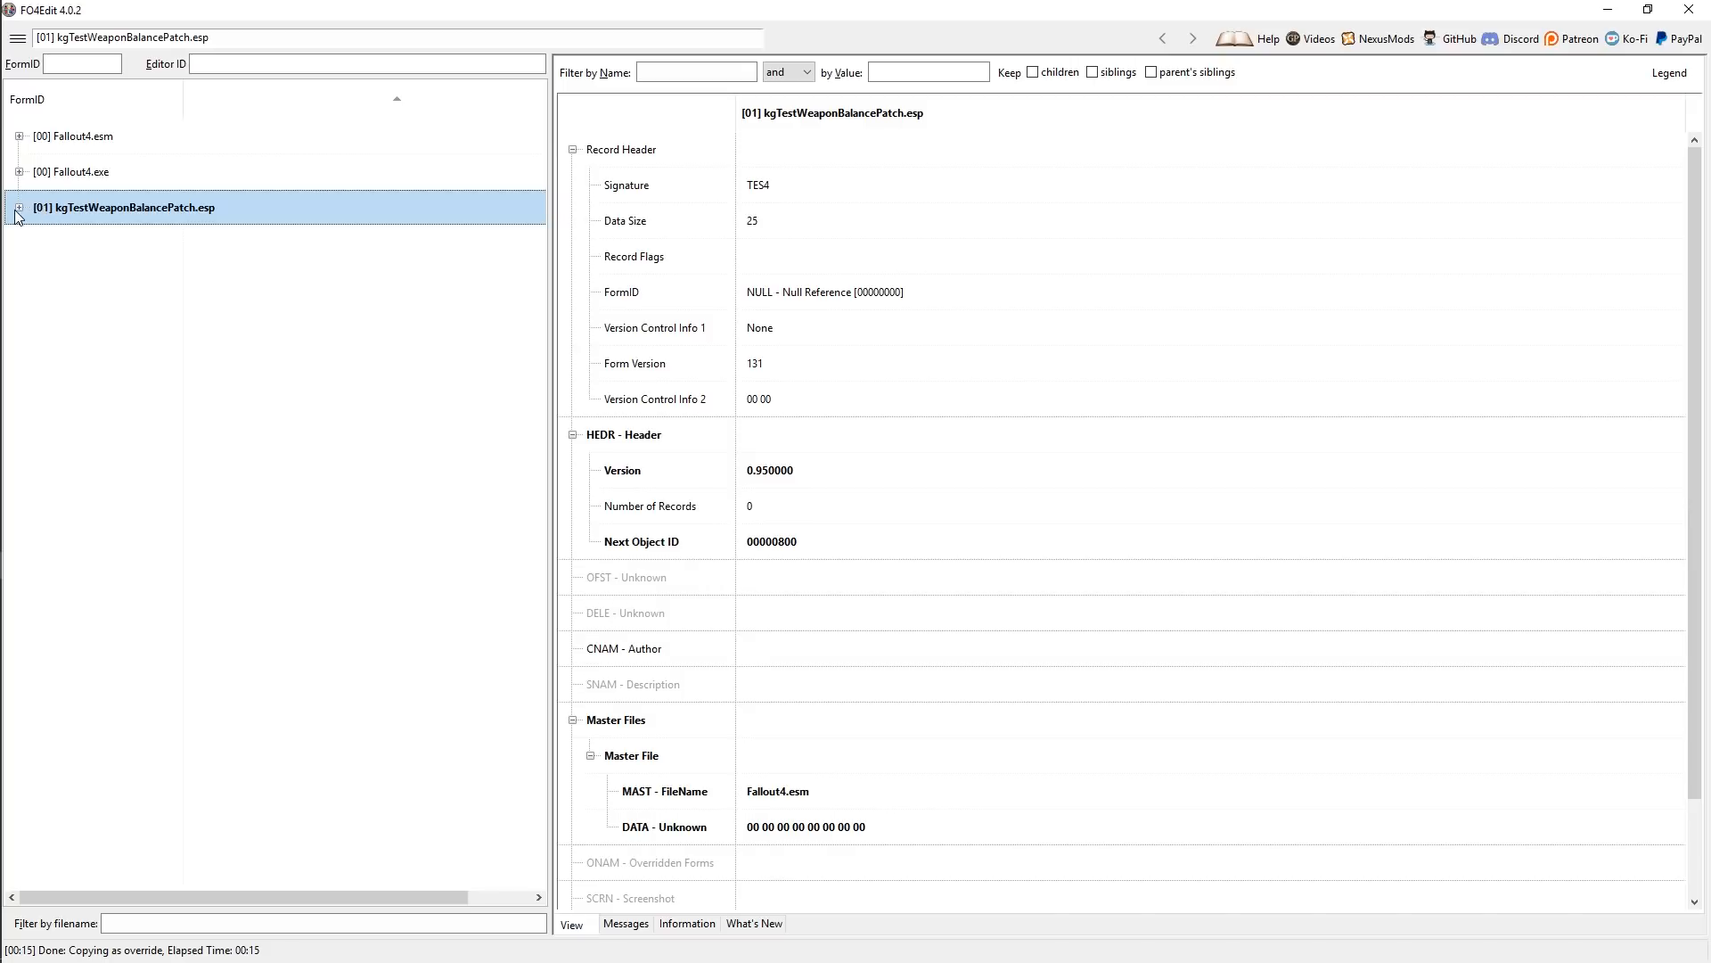
left_click(19, 208)
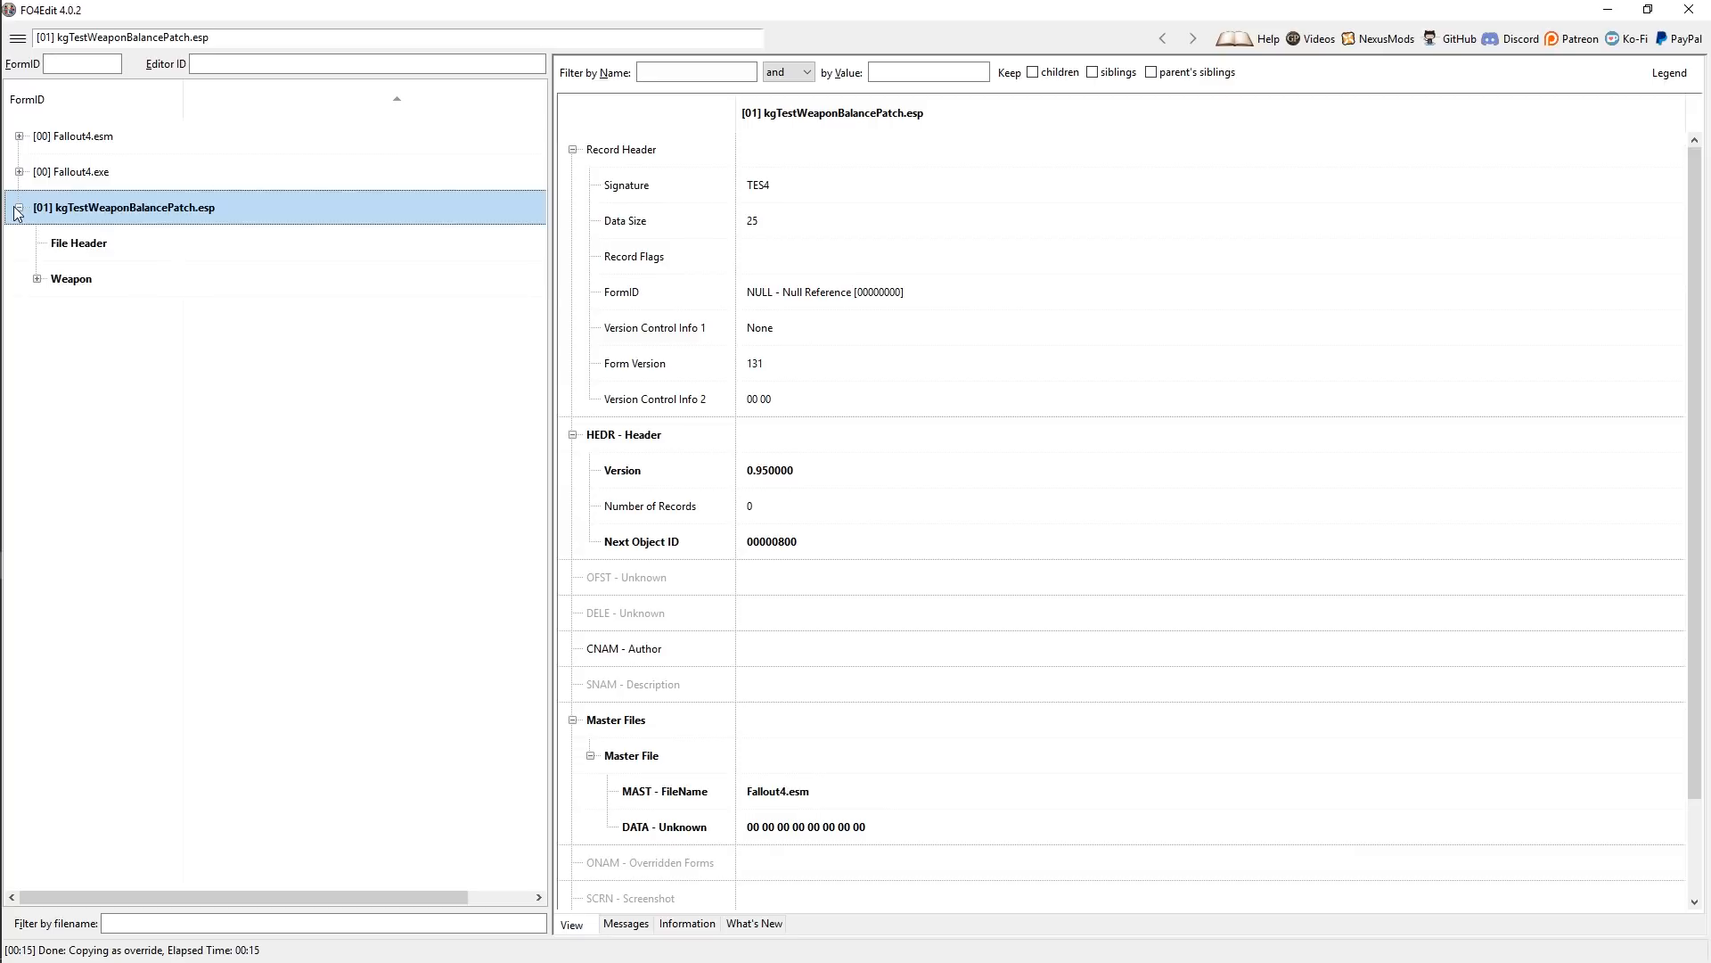
left_click(37, 279)
left_click(209, 319)
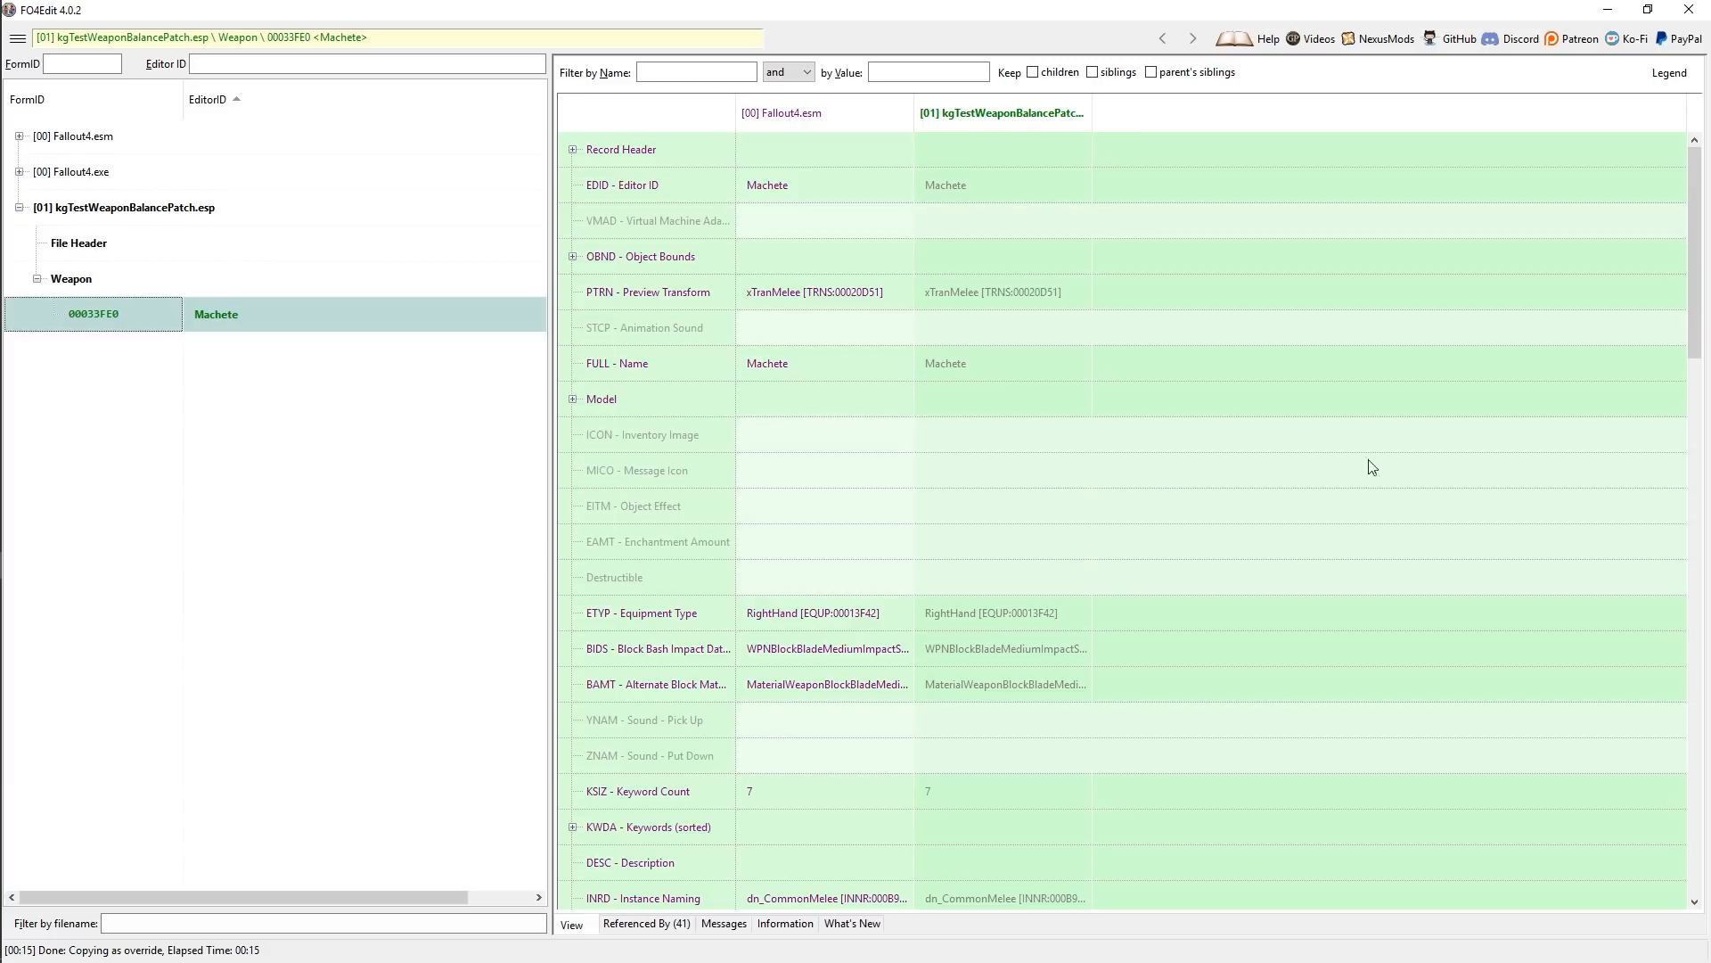
- Compare the override's Weight and Damage - Base fields with the Fallout4.esm values, reviewing the surrounding Machete data
scroll(1008, 499, "down", 18)
scroll(1025, 620, "up", 7)
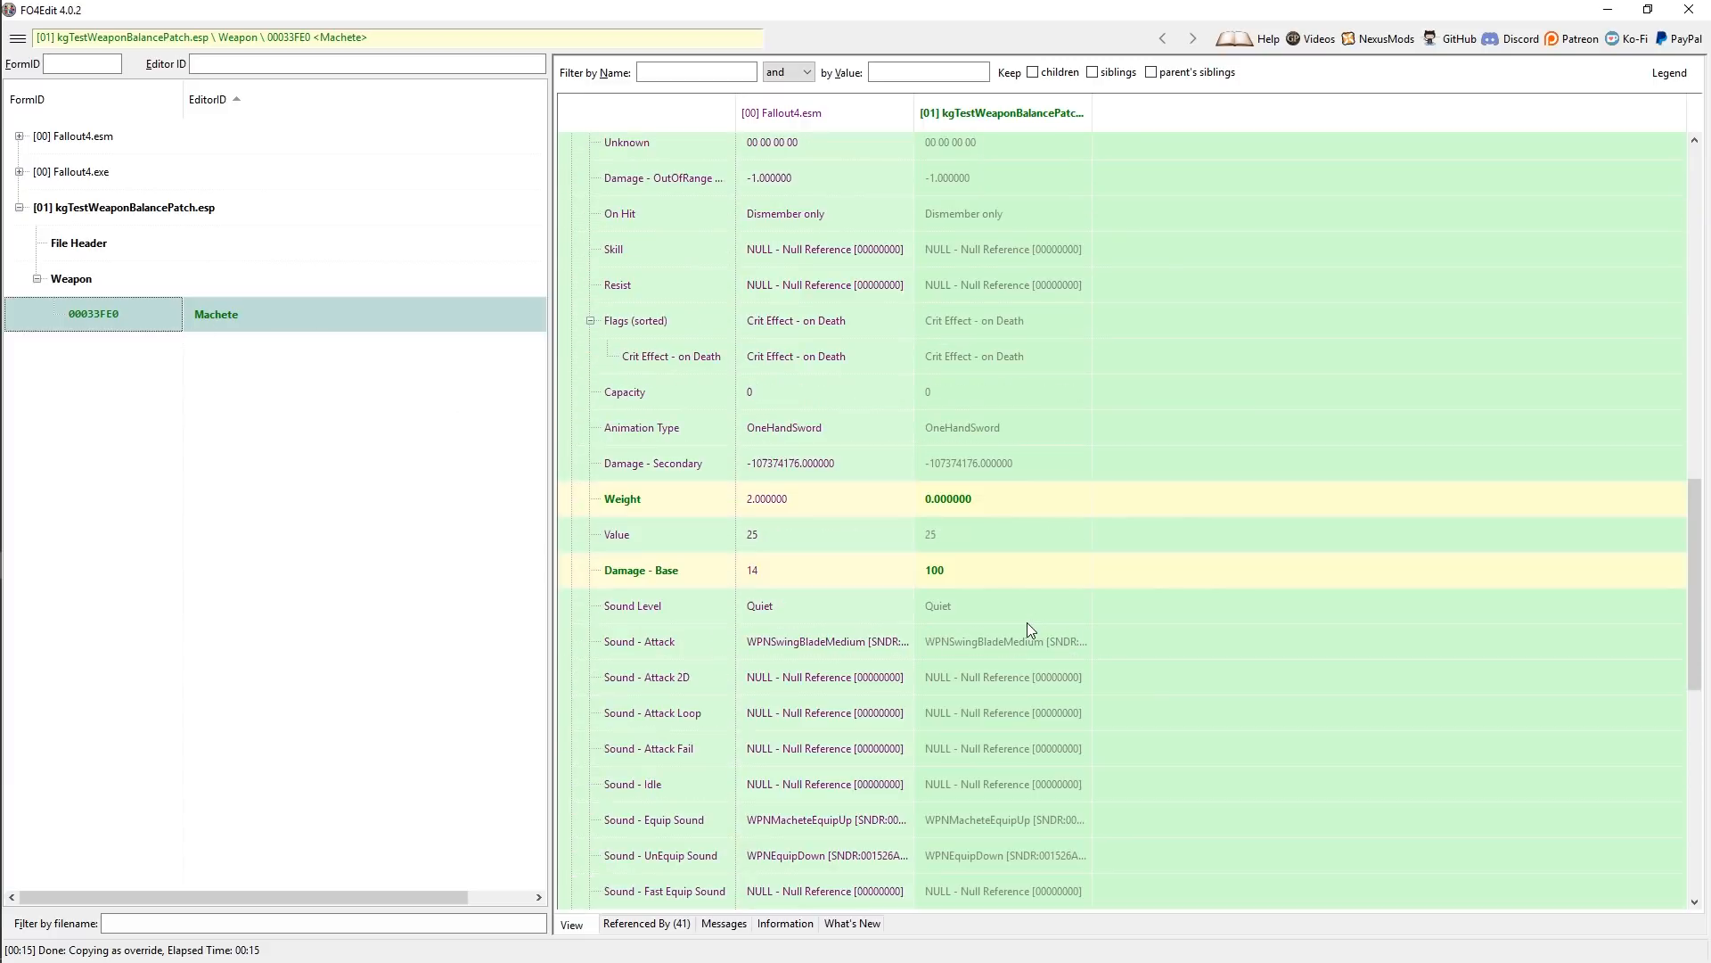
scroll(1027, 629, "up", 12)
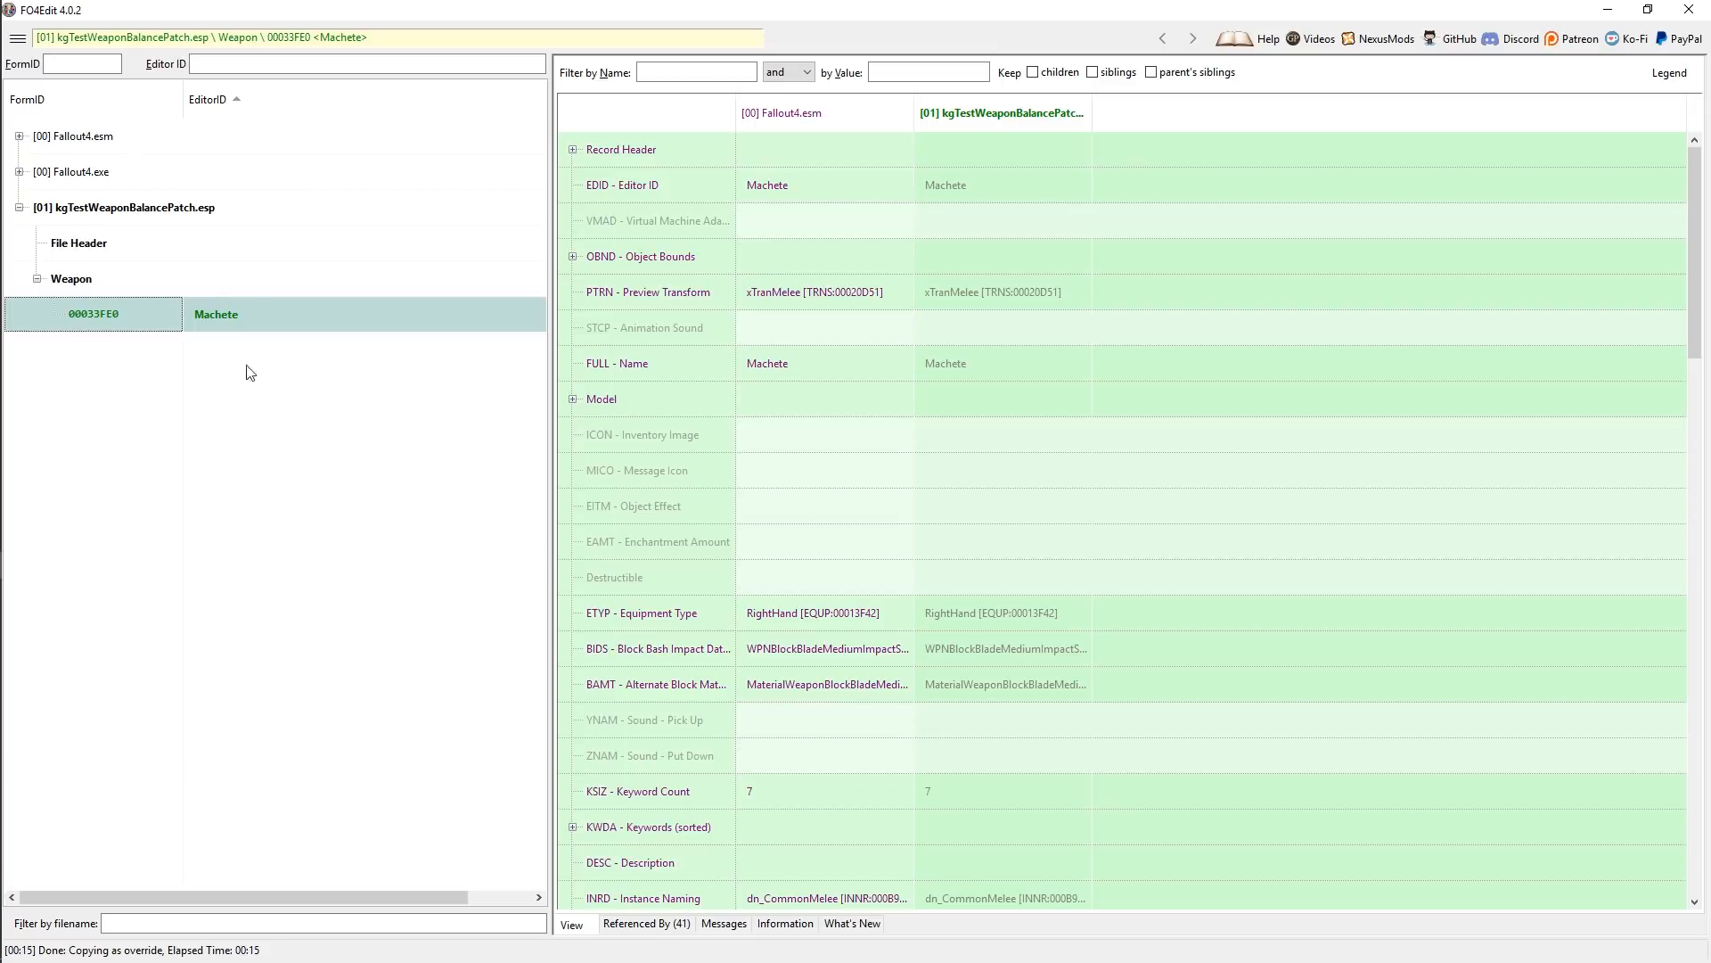
scroll(1031, 512, "down", 10)
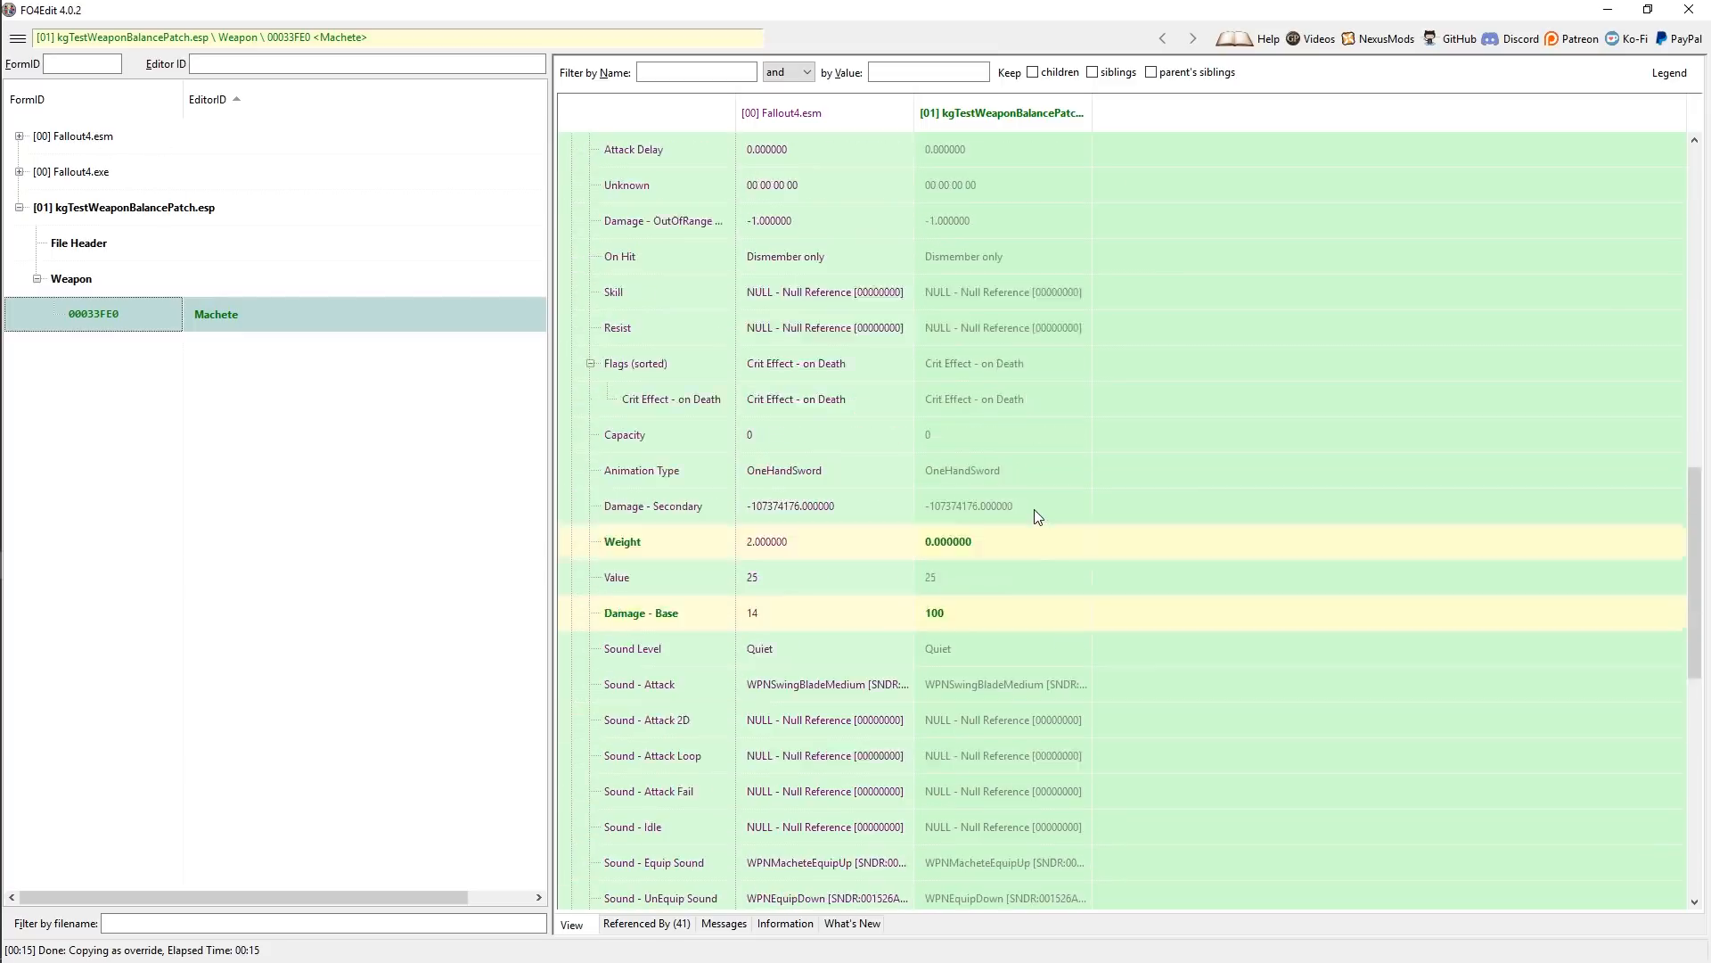
scroll(1036, 516, "down", 2)
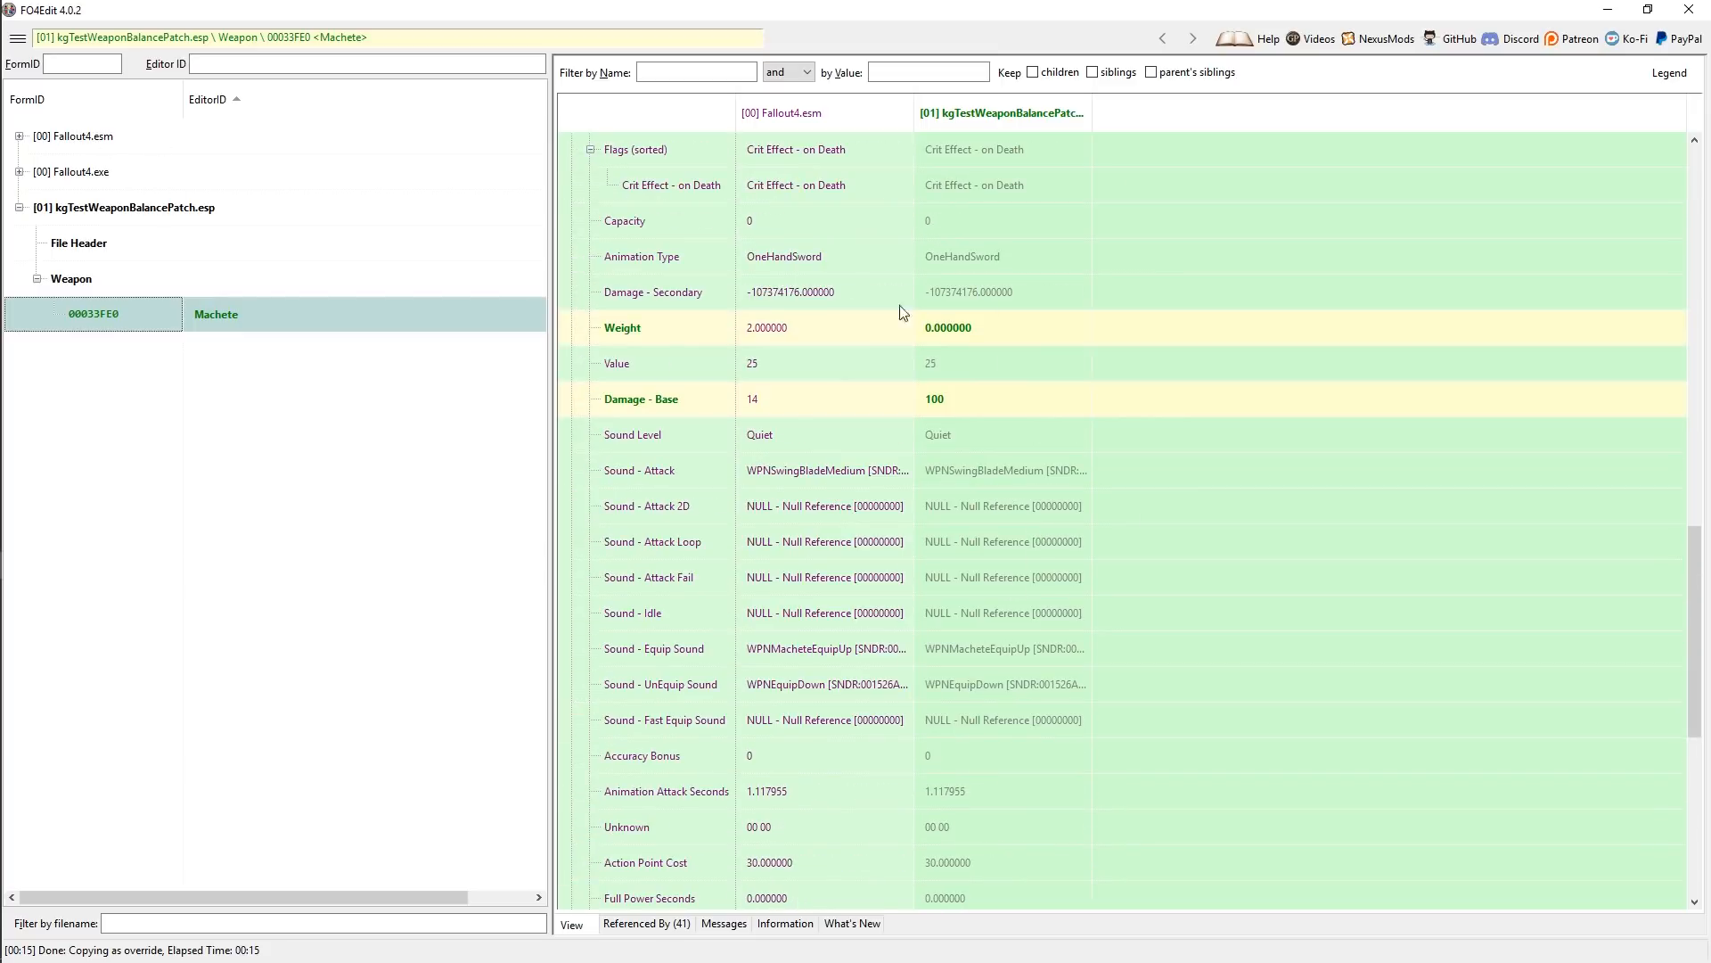
left_click(982, 328)
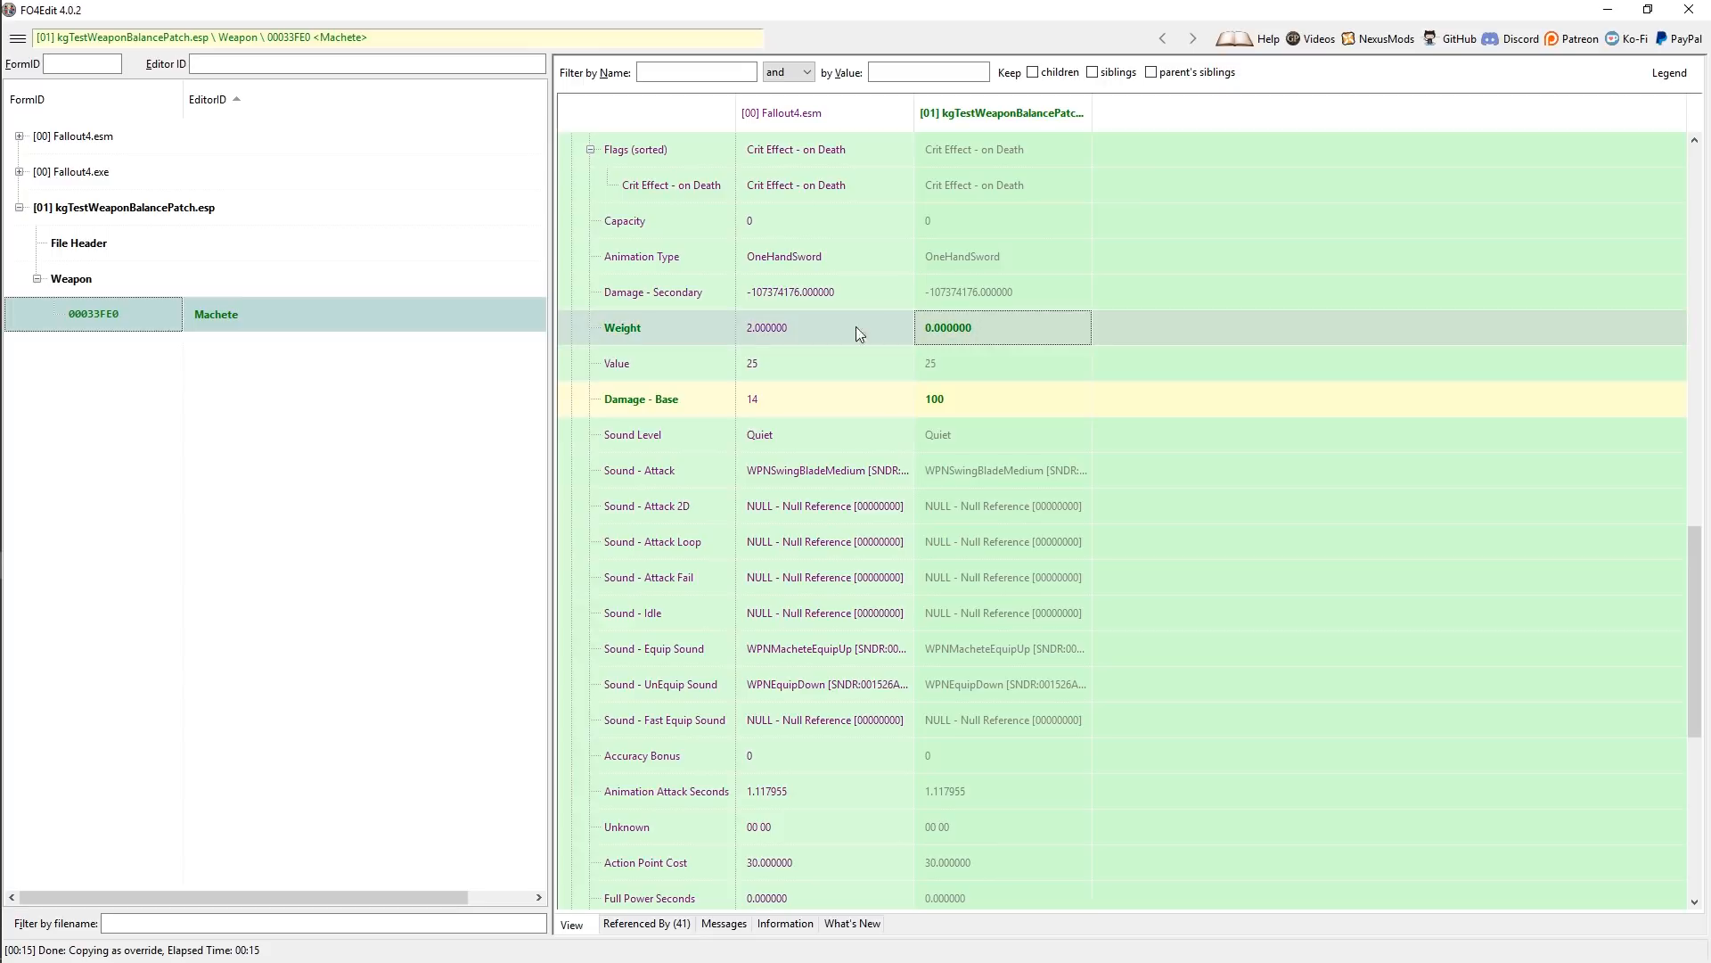
left_click(954, 410)
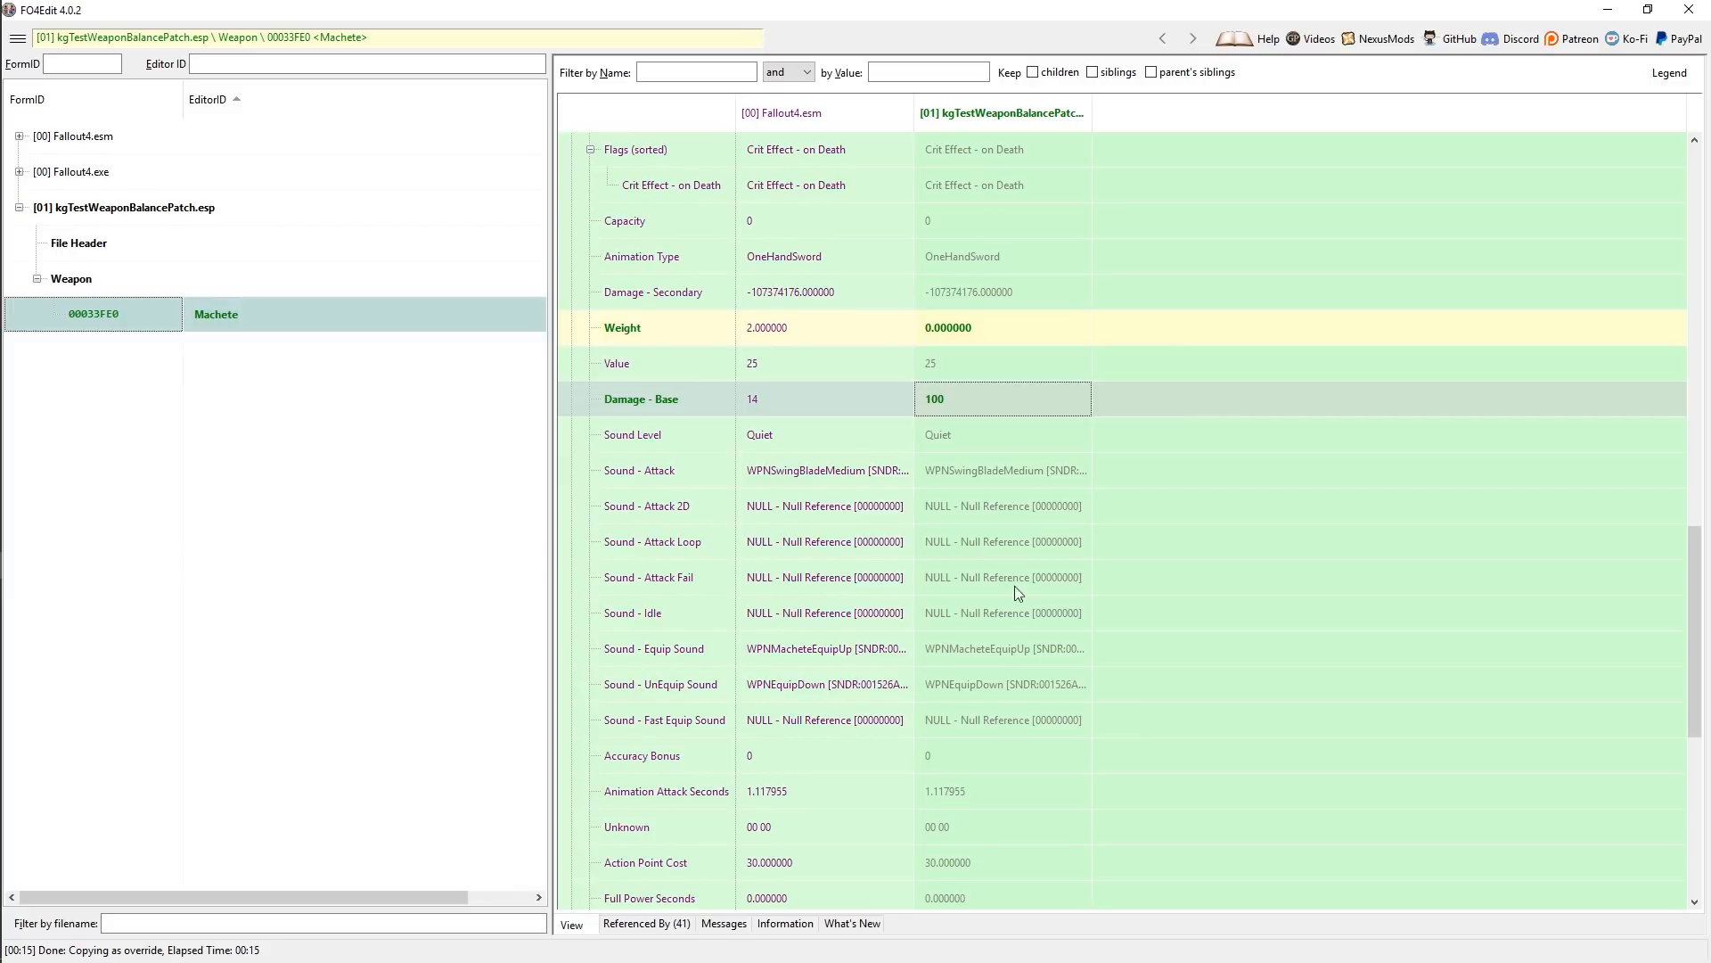
scroll(1016, 478, "down", 1)
scroll(1017, 478, "up", 3)
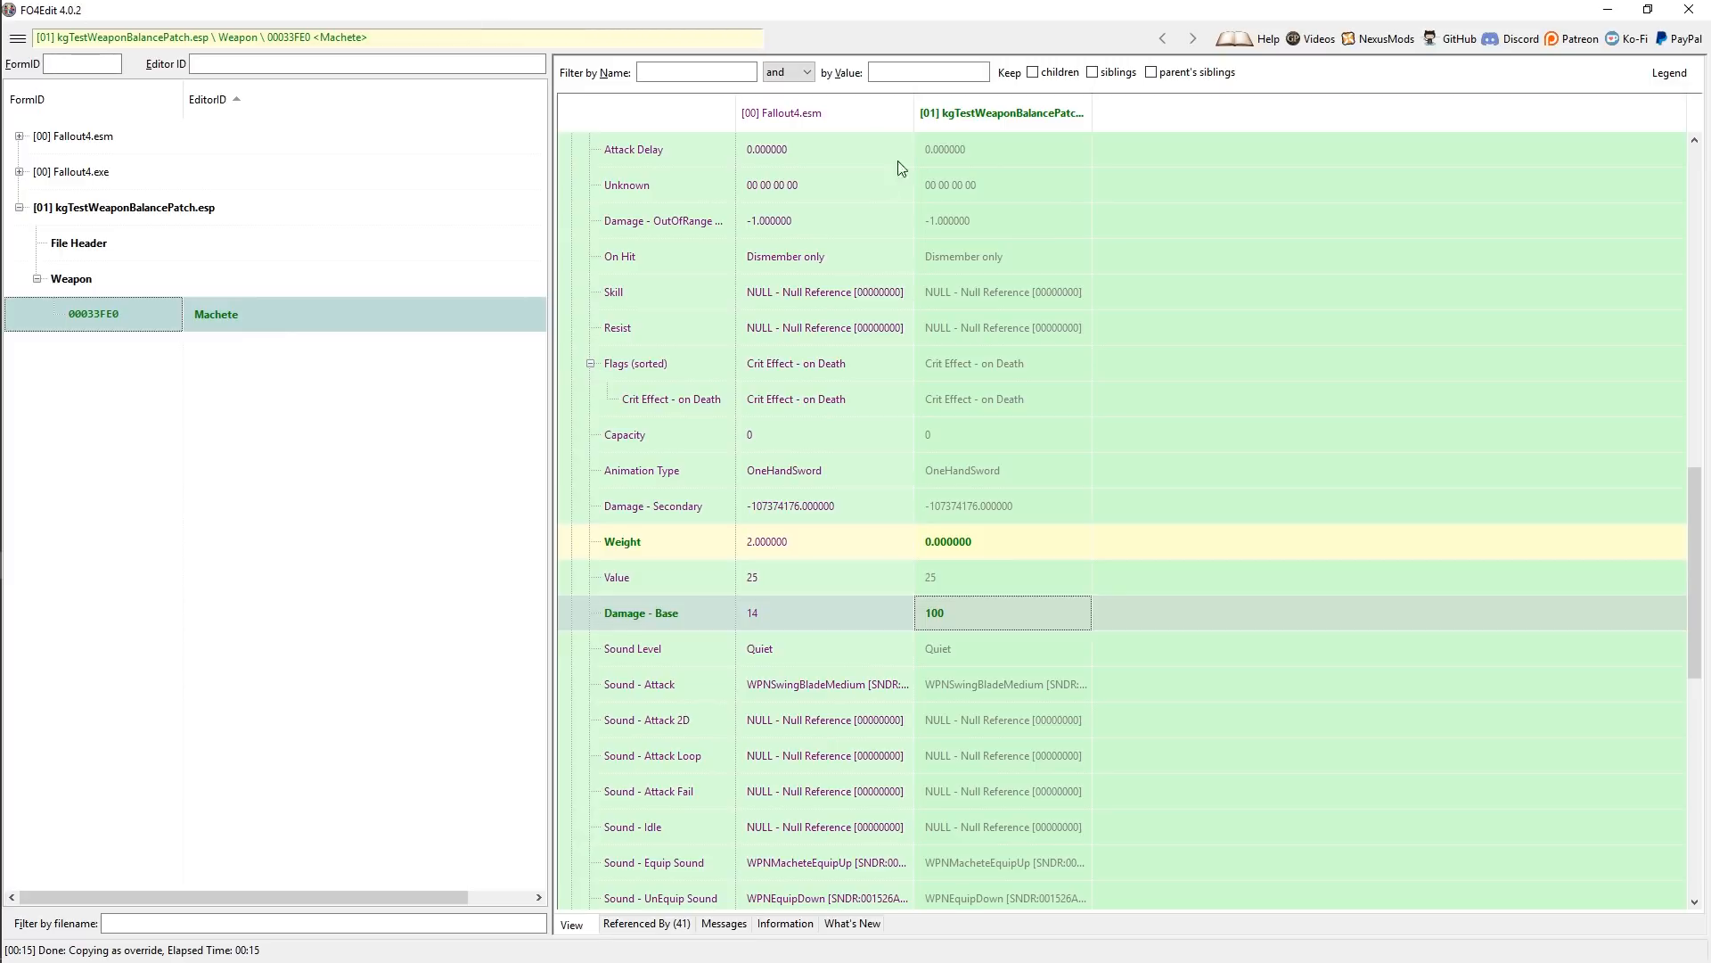
- Exit the editor and save the changes to kgTestWeaponBalancePatch.esp with Backup plugins off
left_click(18, 40)
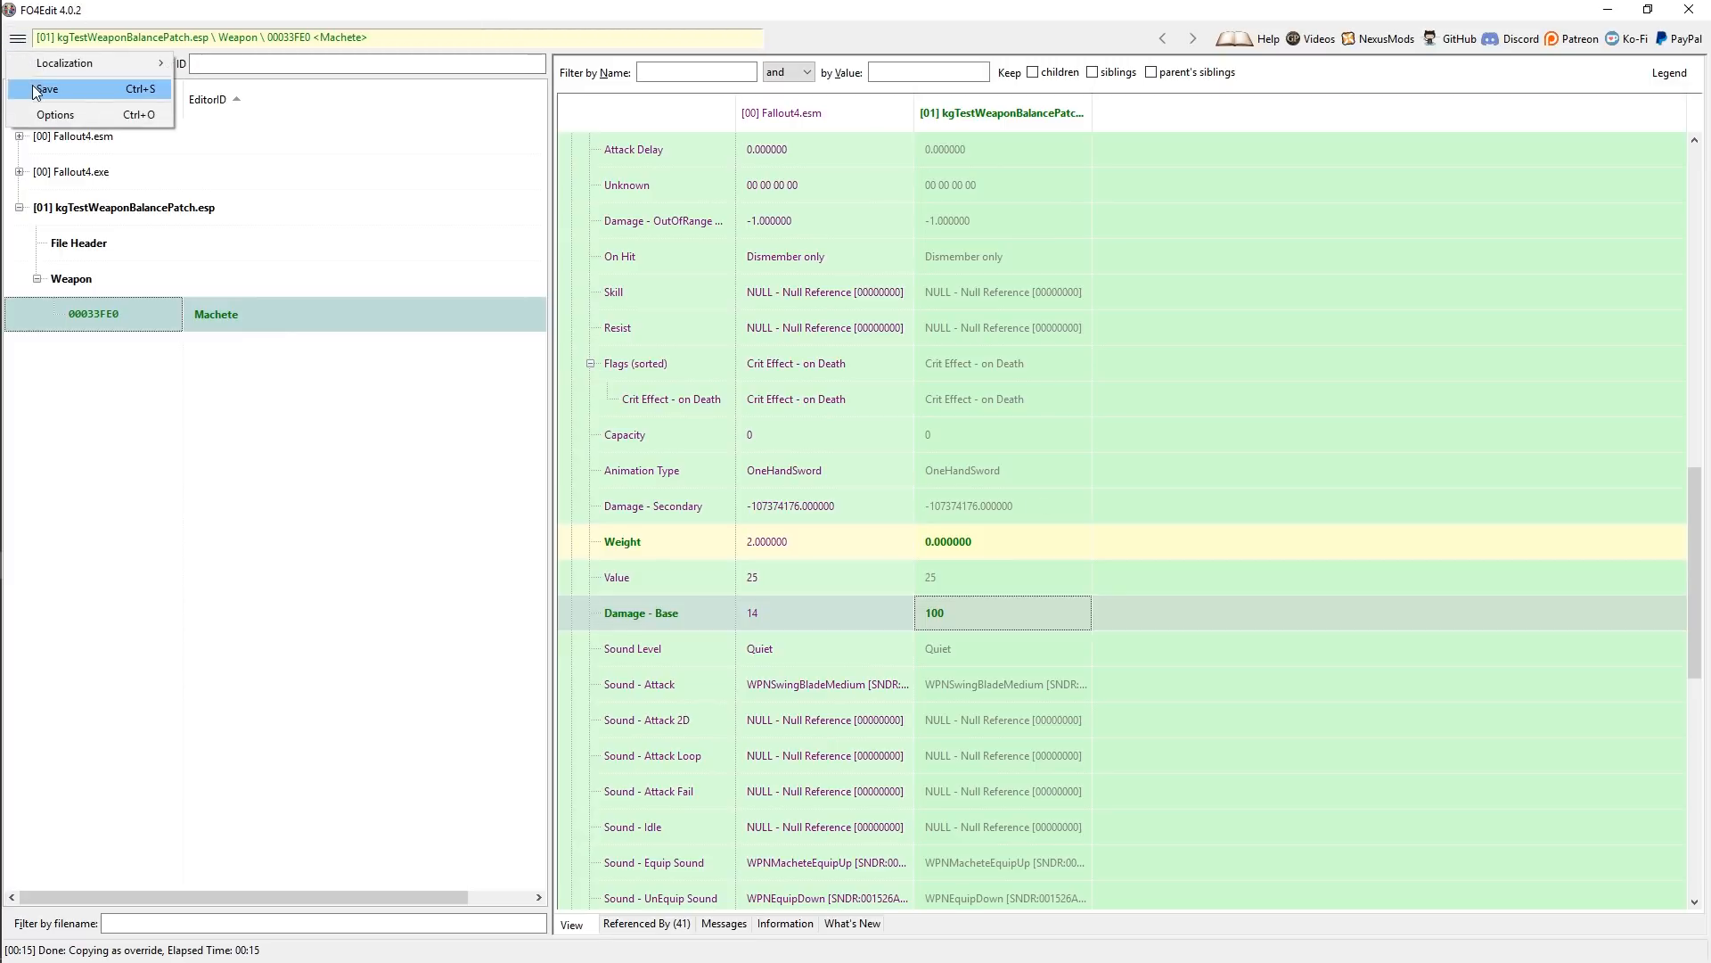
left_click(165, 92)
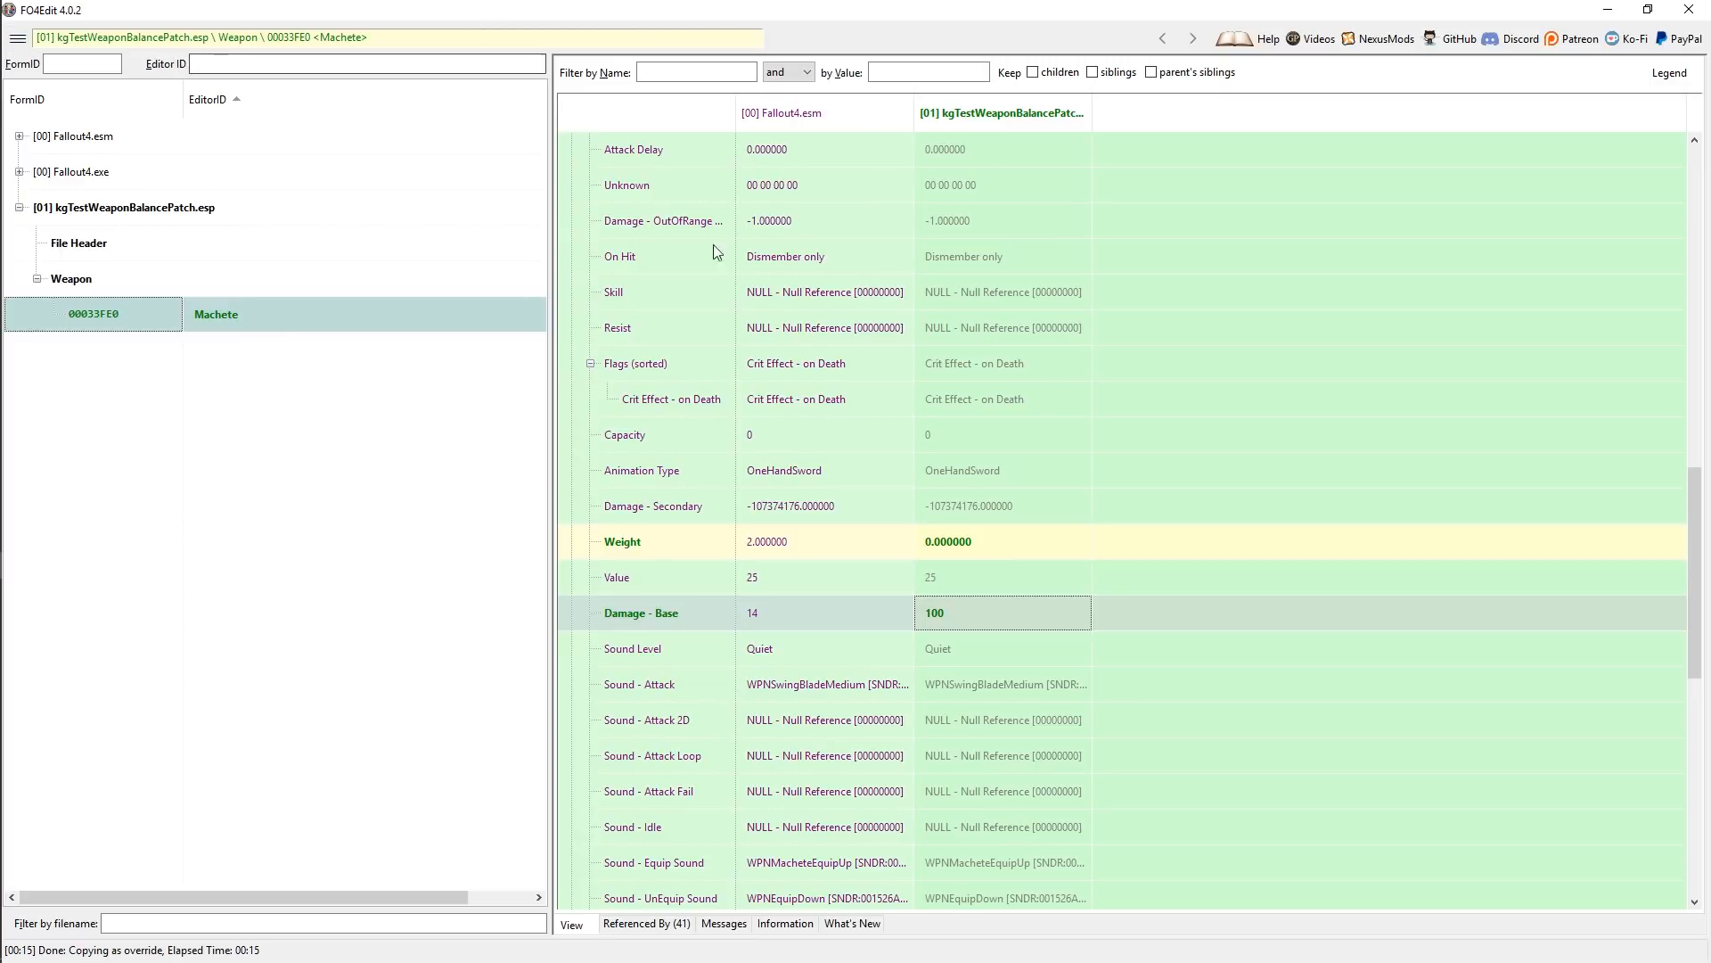
left_click(1696, 9)
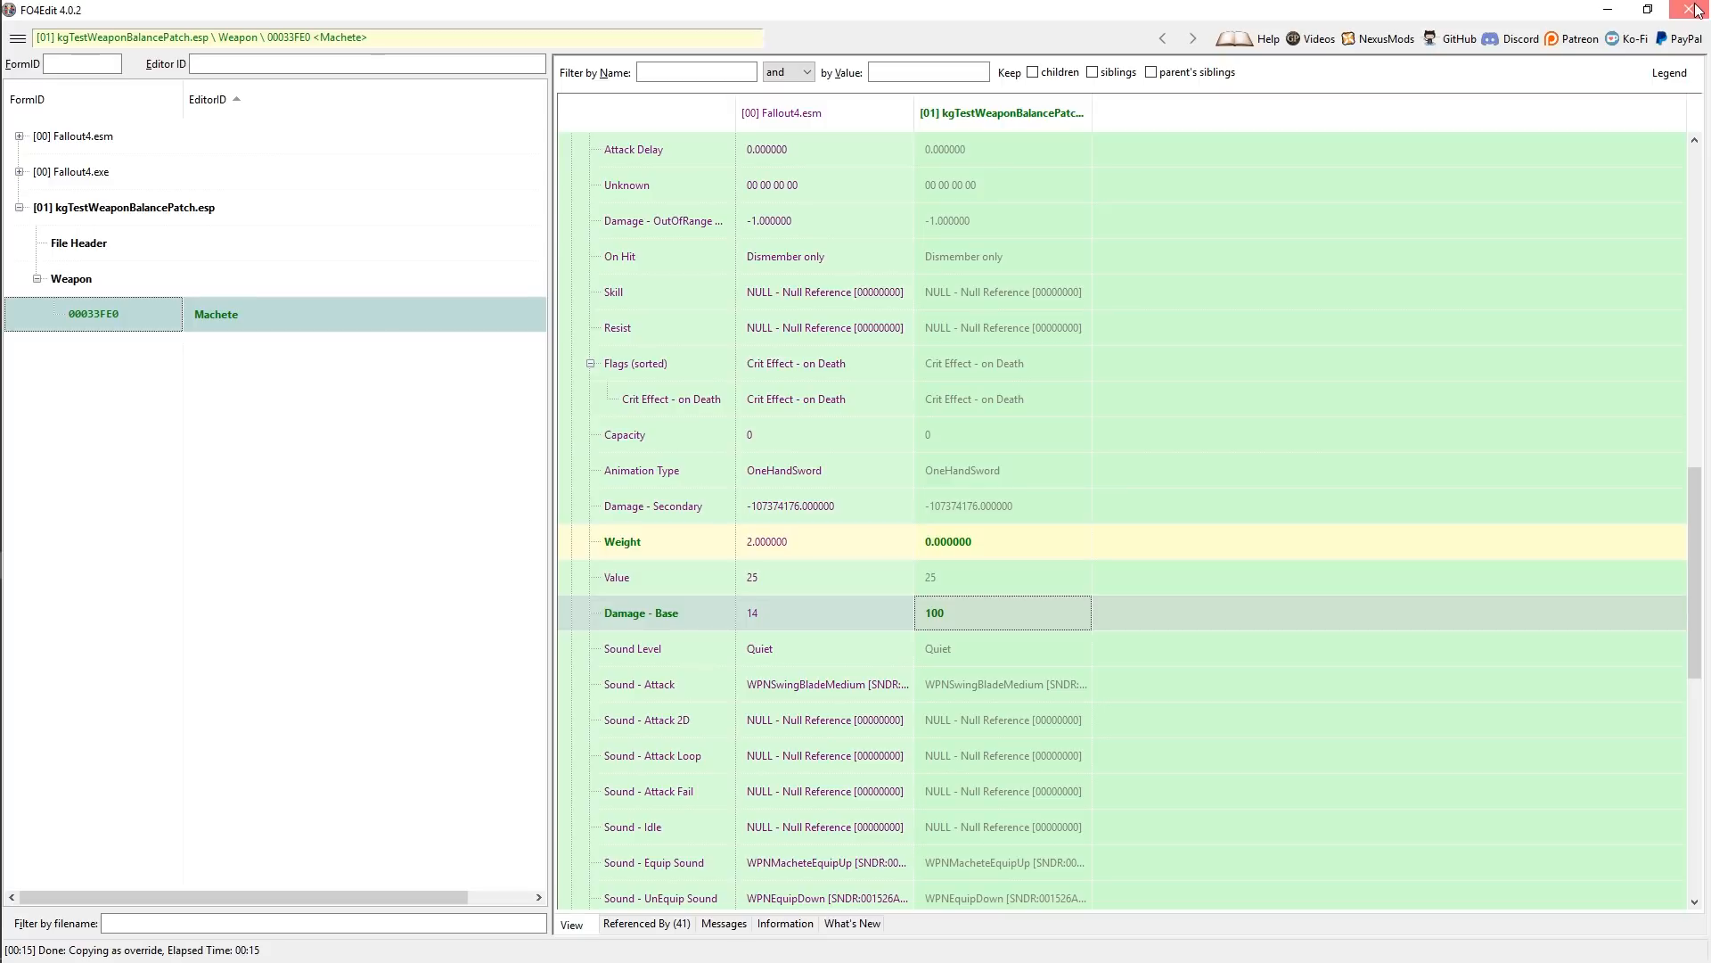
left_click(1690, 10)
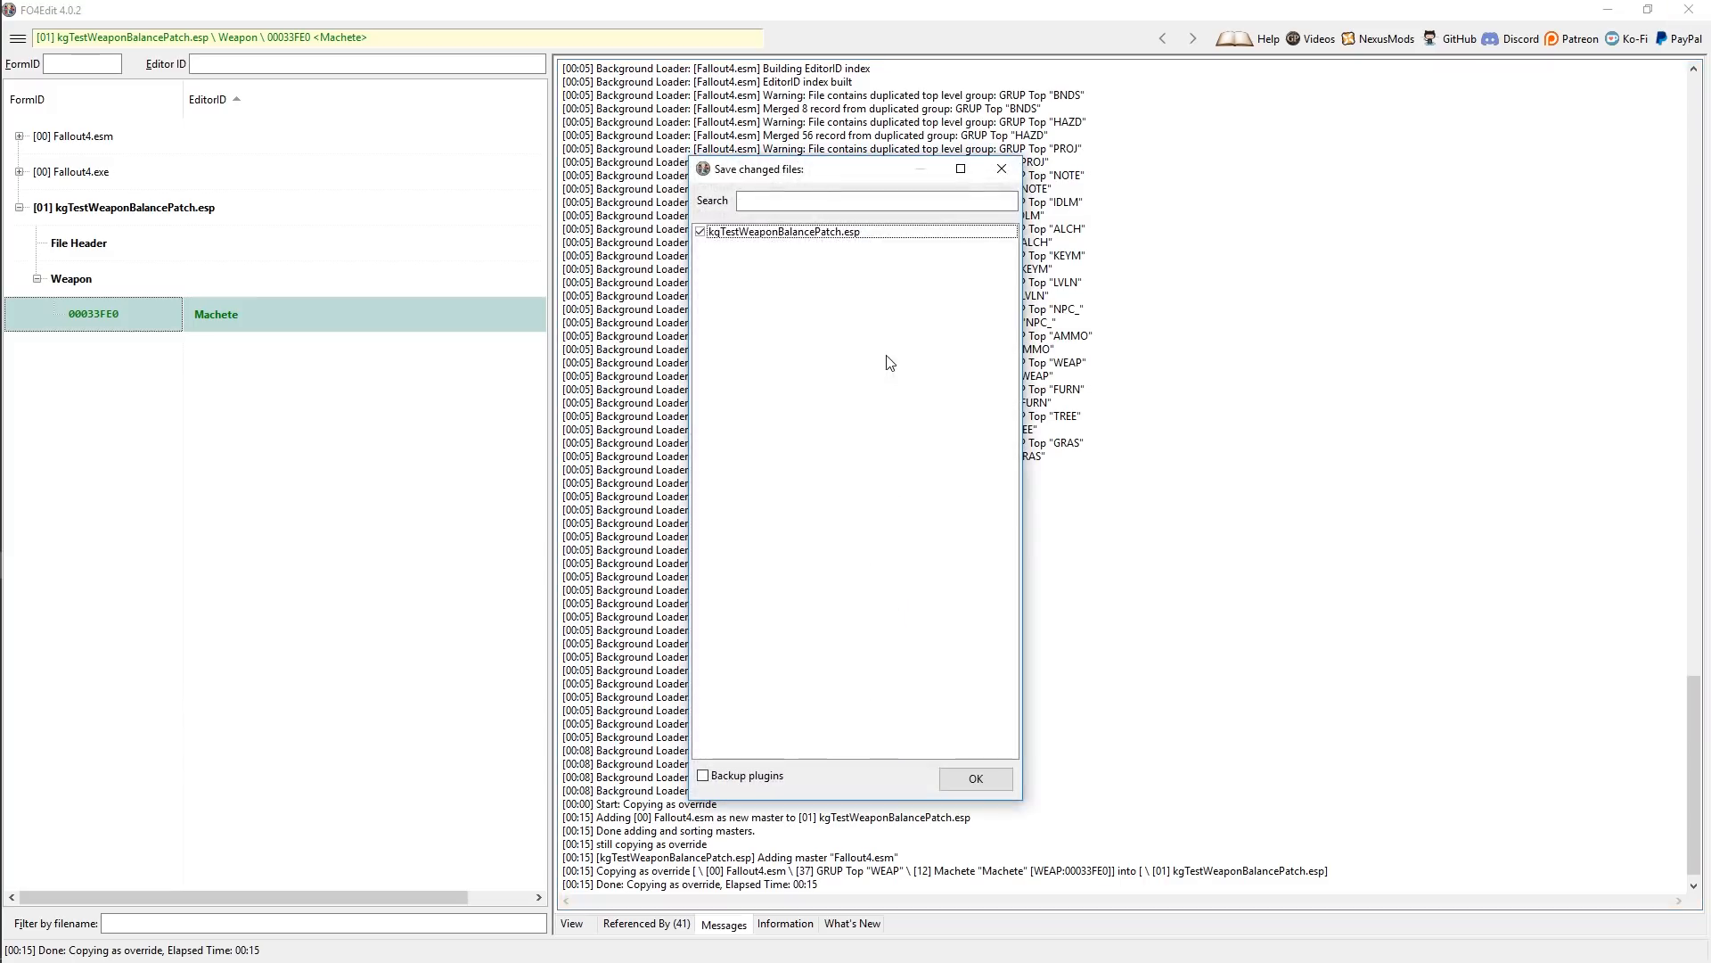
left_click_drag(725, 175, 702, 181)
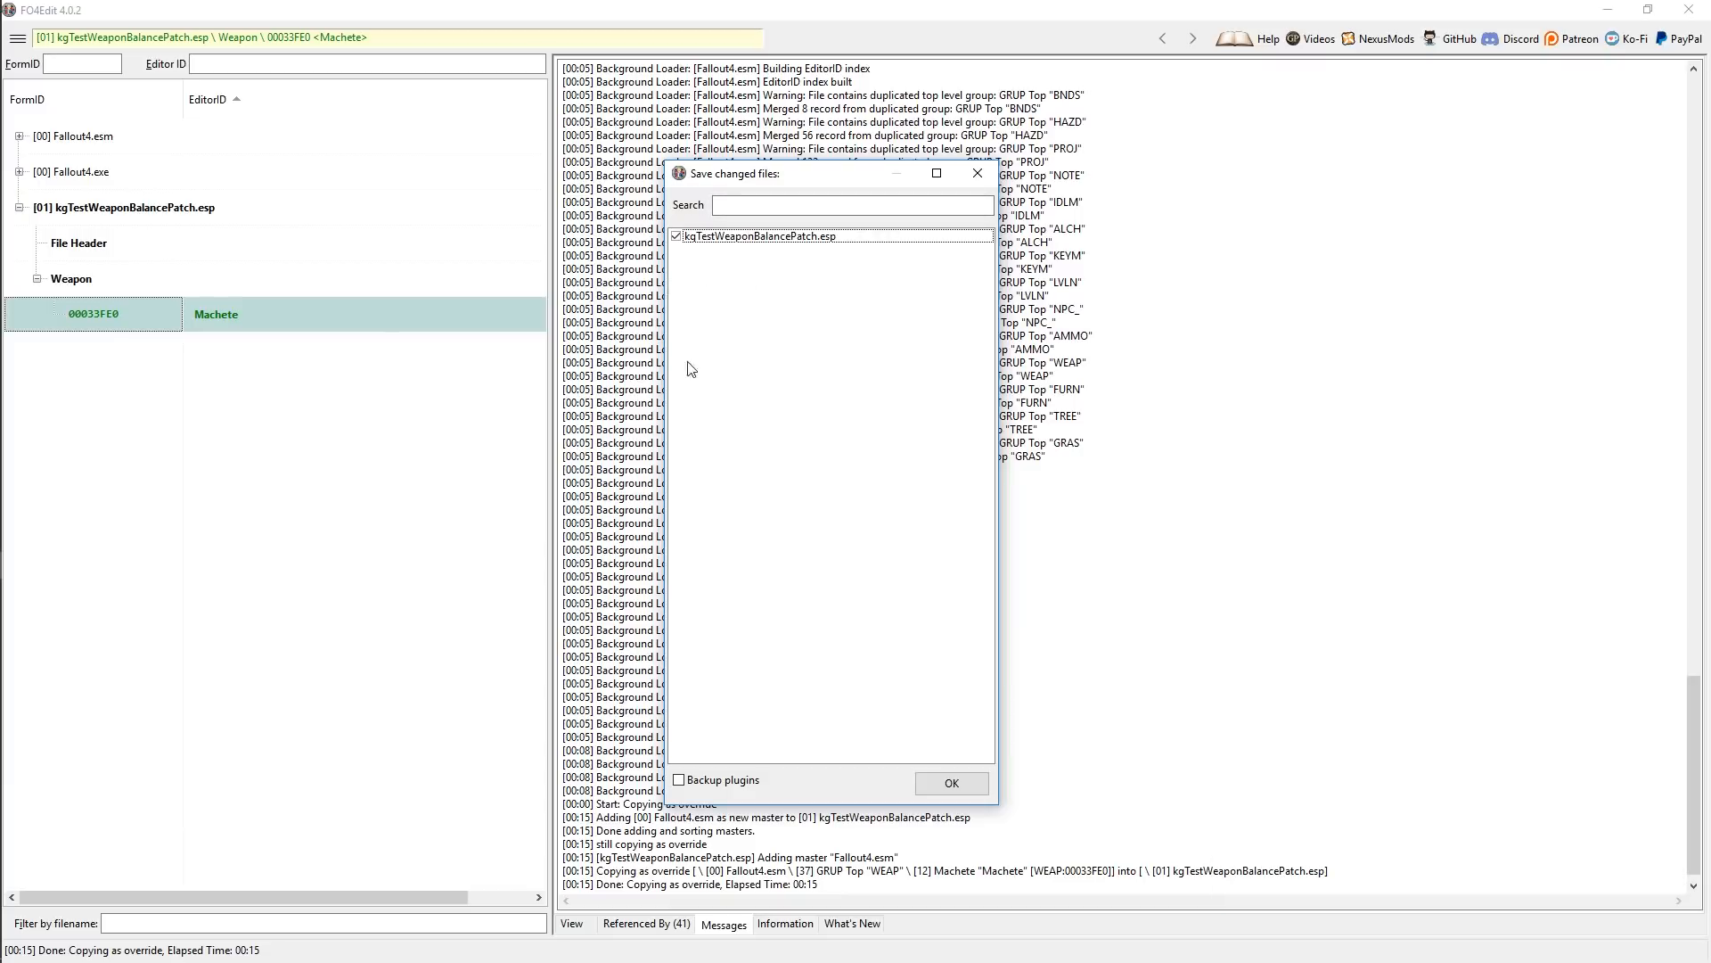
left_click(679, 781)
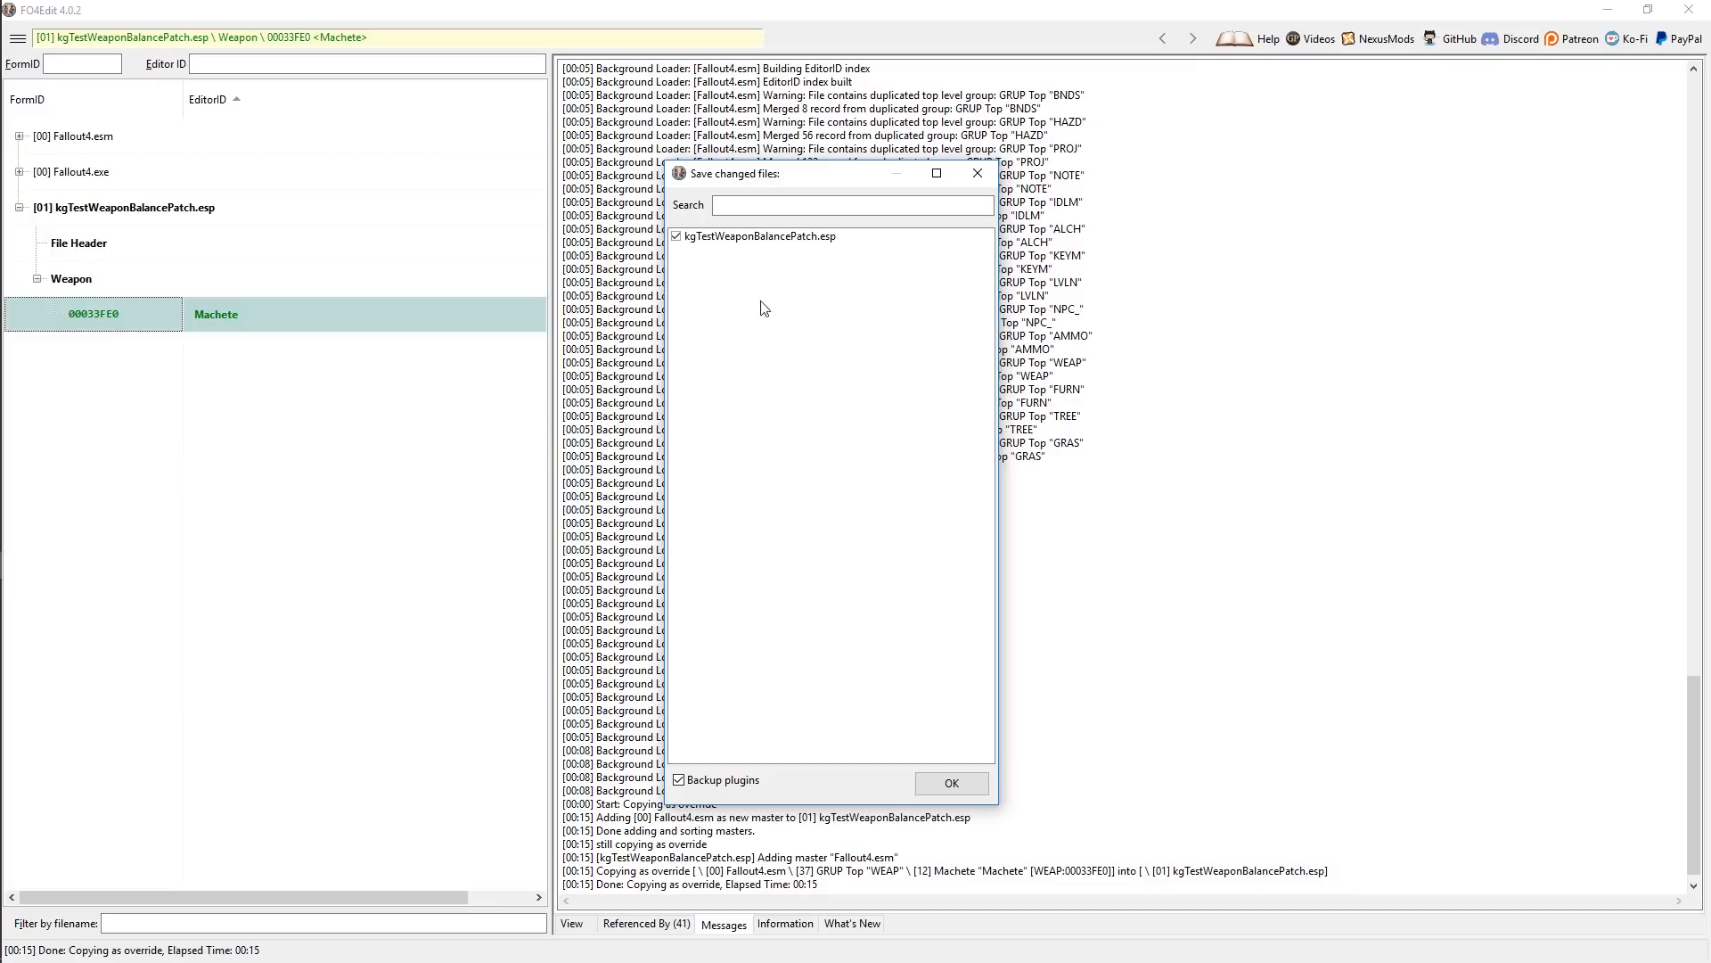
left_click(679, 781)
left_click(951, 785)
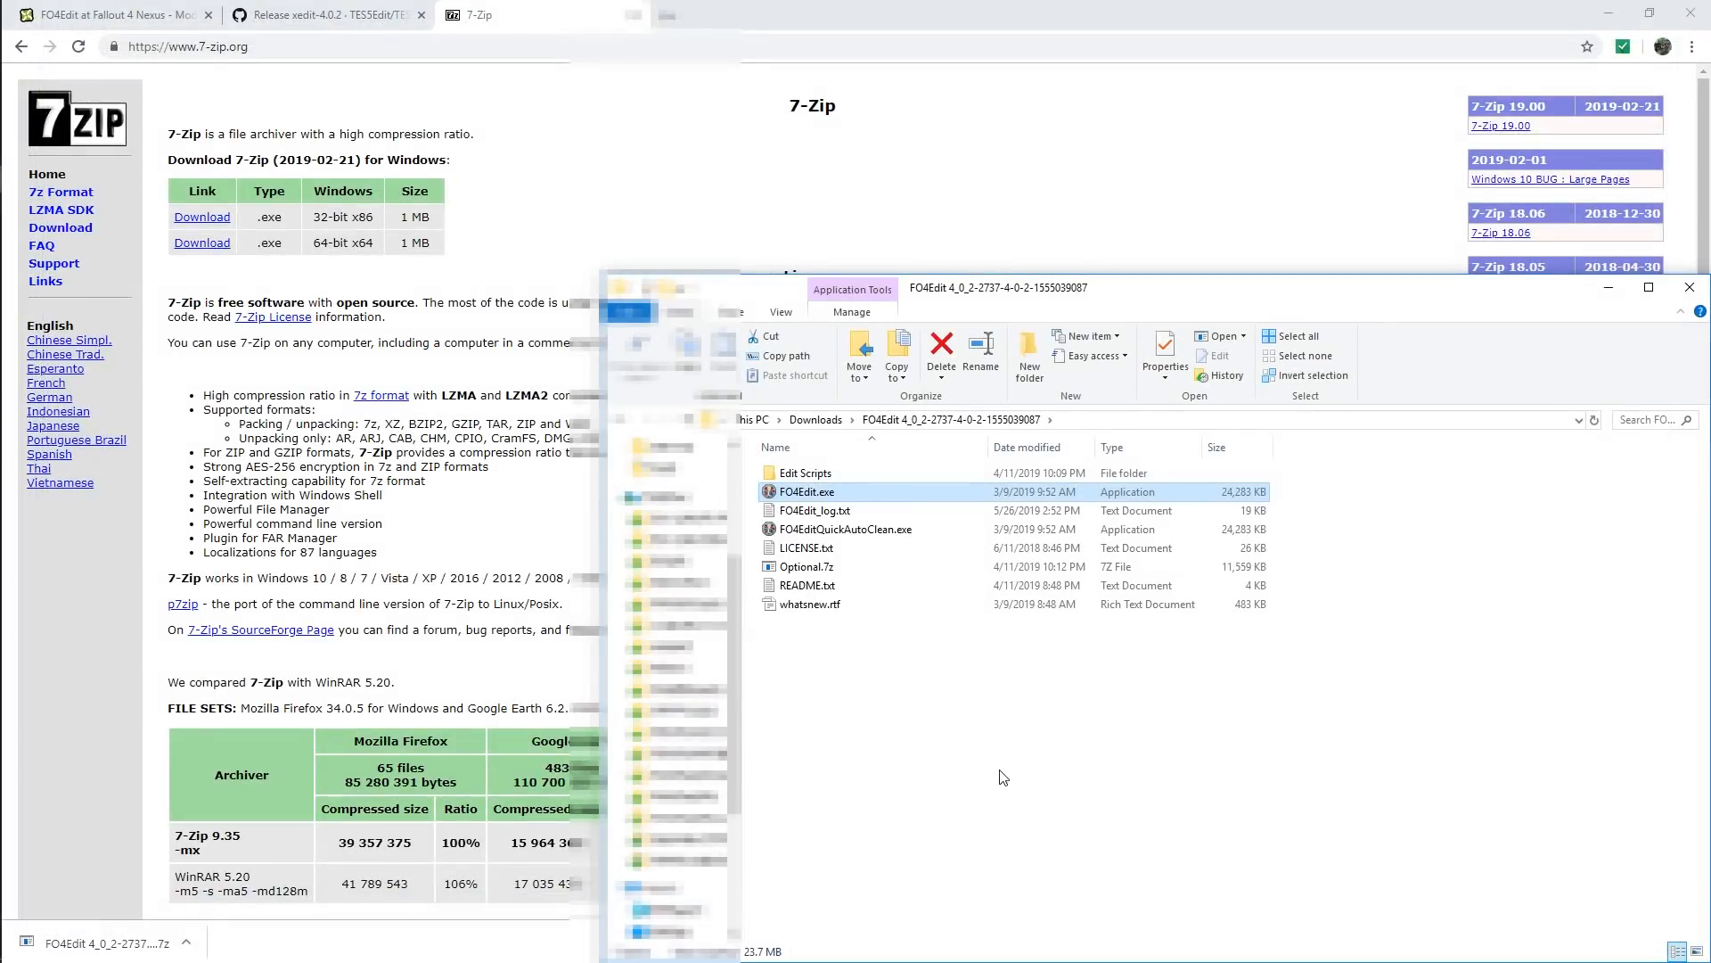
left_click(1002, 774)
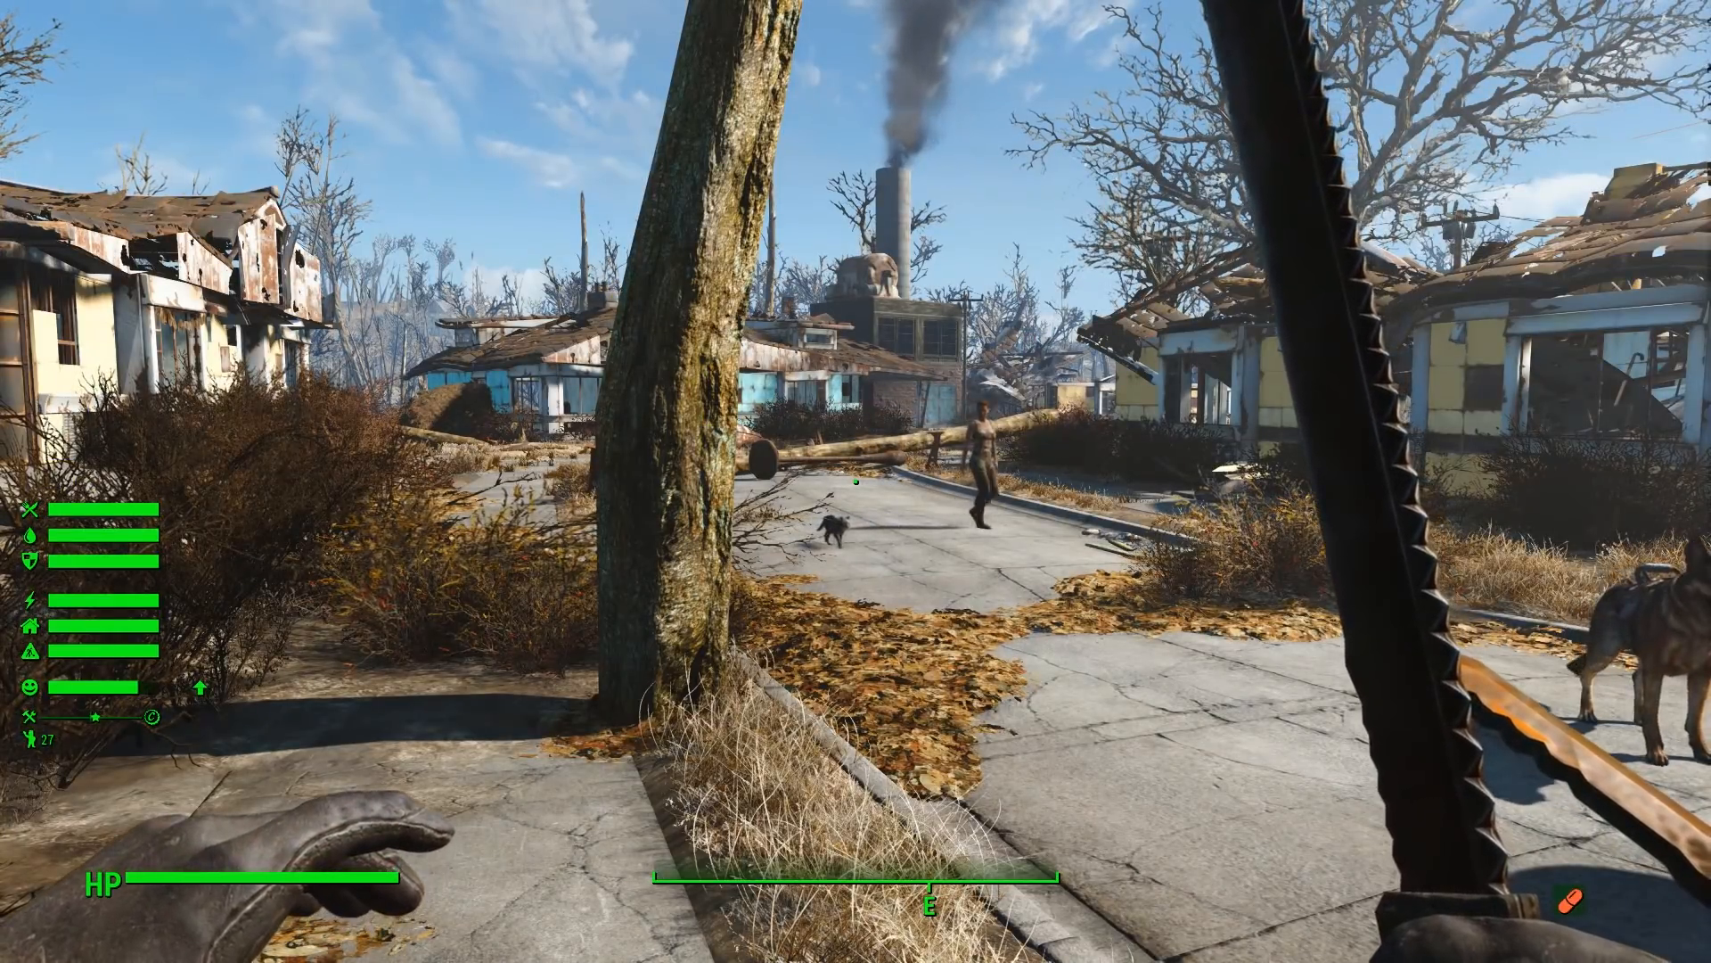
- Check the Bloodied Machete's damage and weight in the Pip-Boy weapons inventory of Fallout 4
key("Tab")
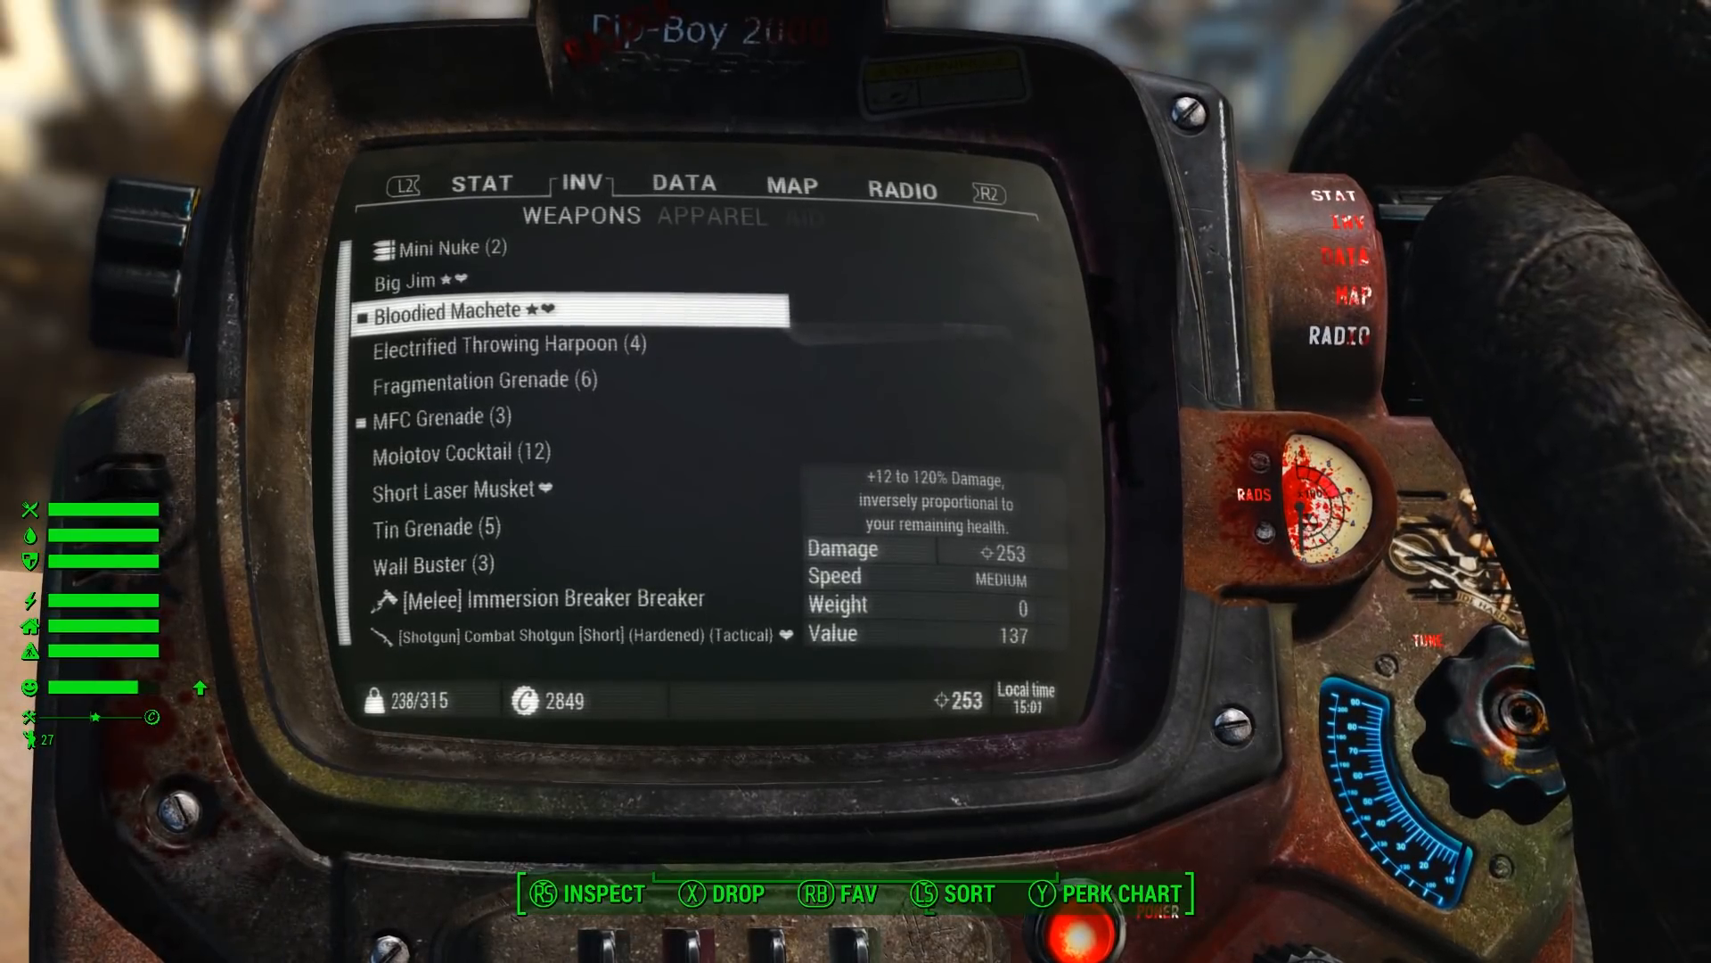
key("Tab")
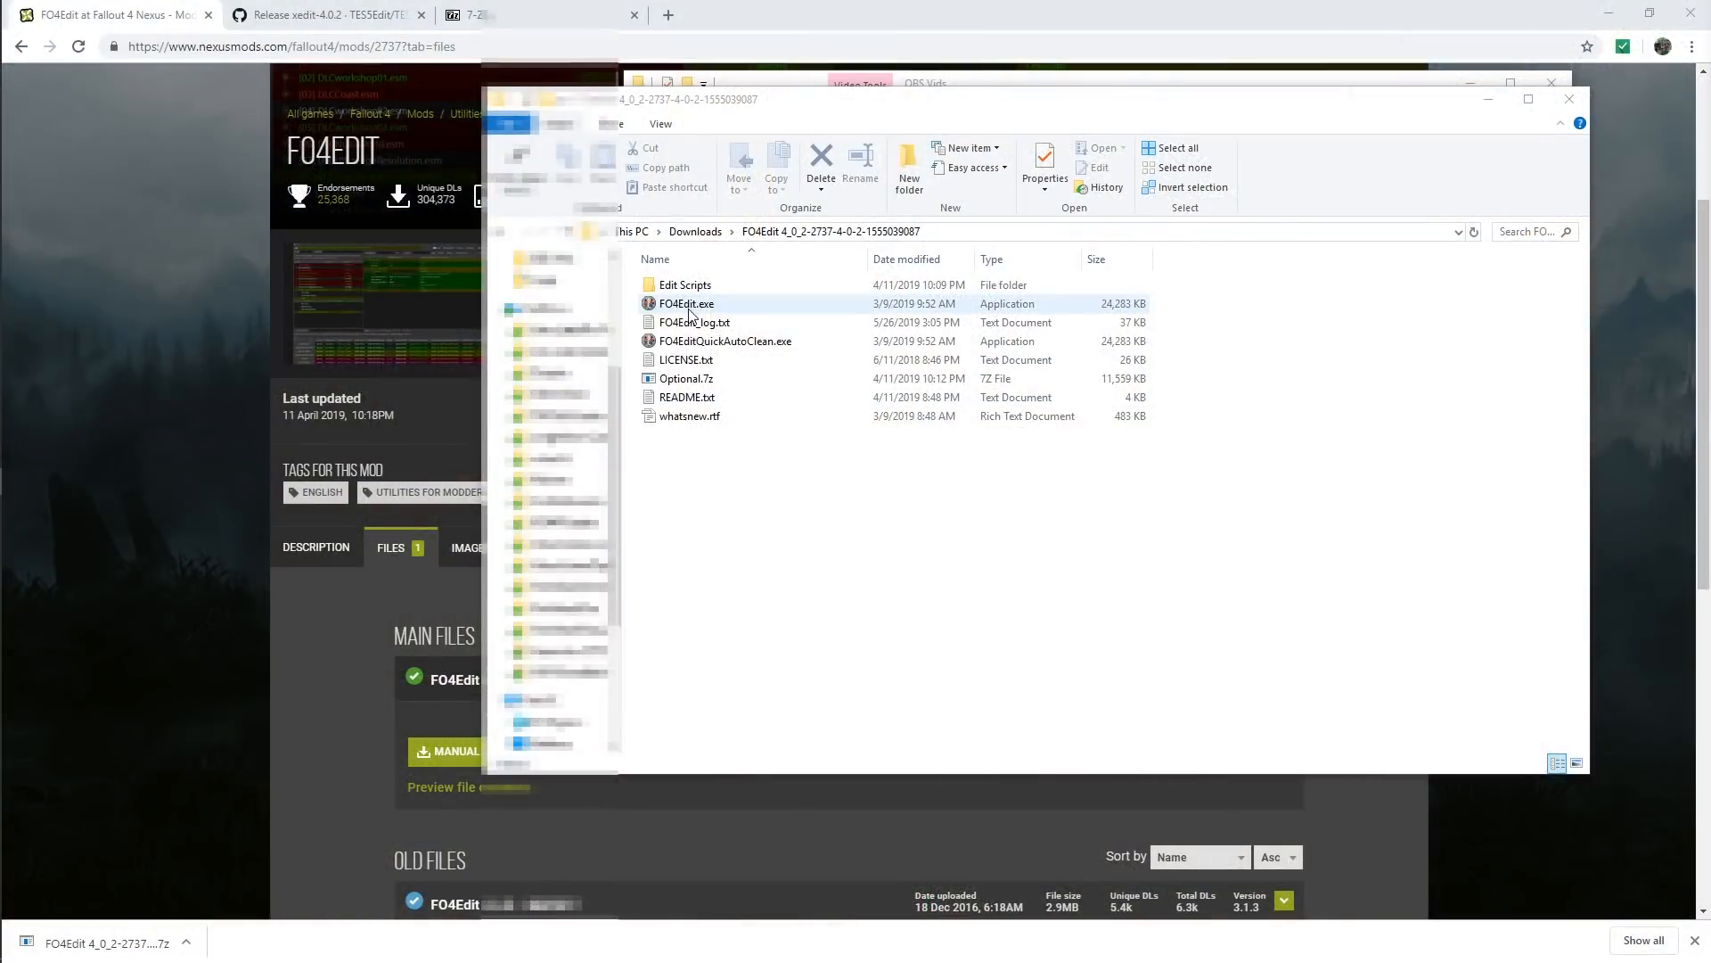
- Relaunch FO4Edit from its download folder and load only kgTestWeaponBalancePatch.esp with its master
left_click(695, 311)
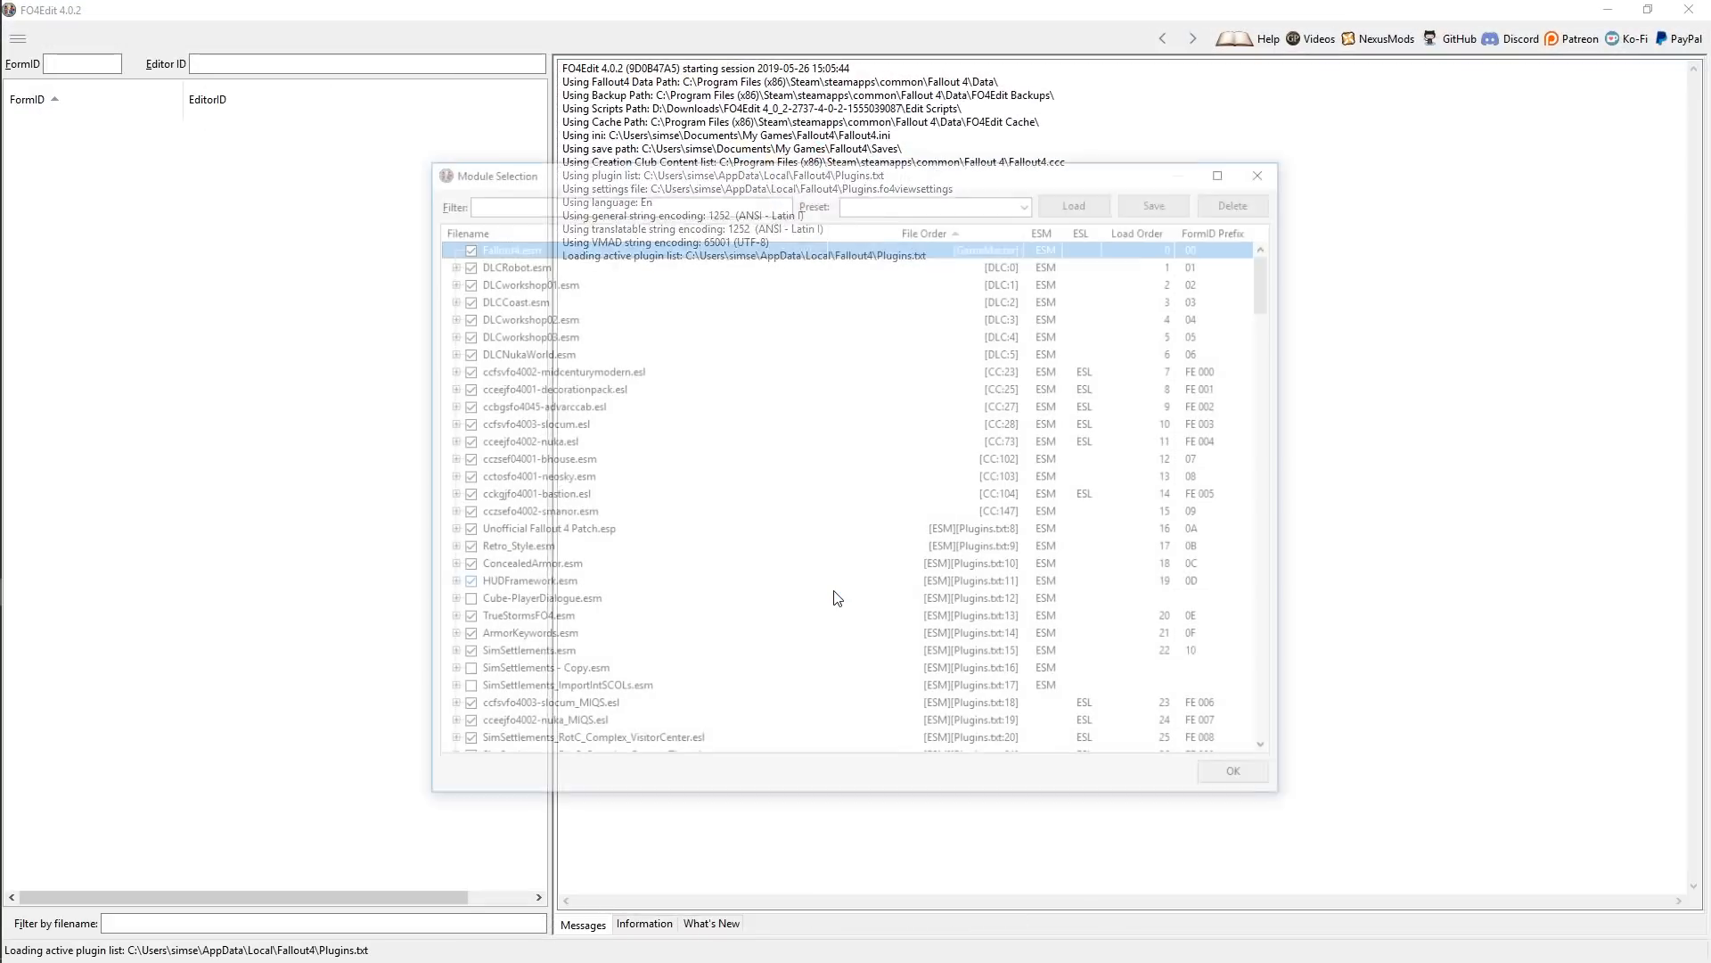
scroll(789, 509, "down", 20)
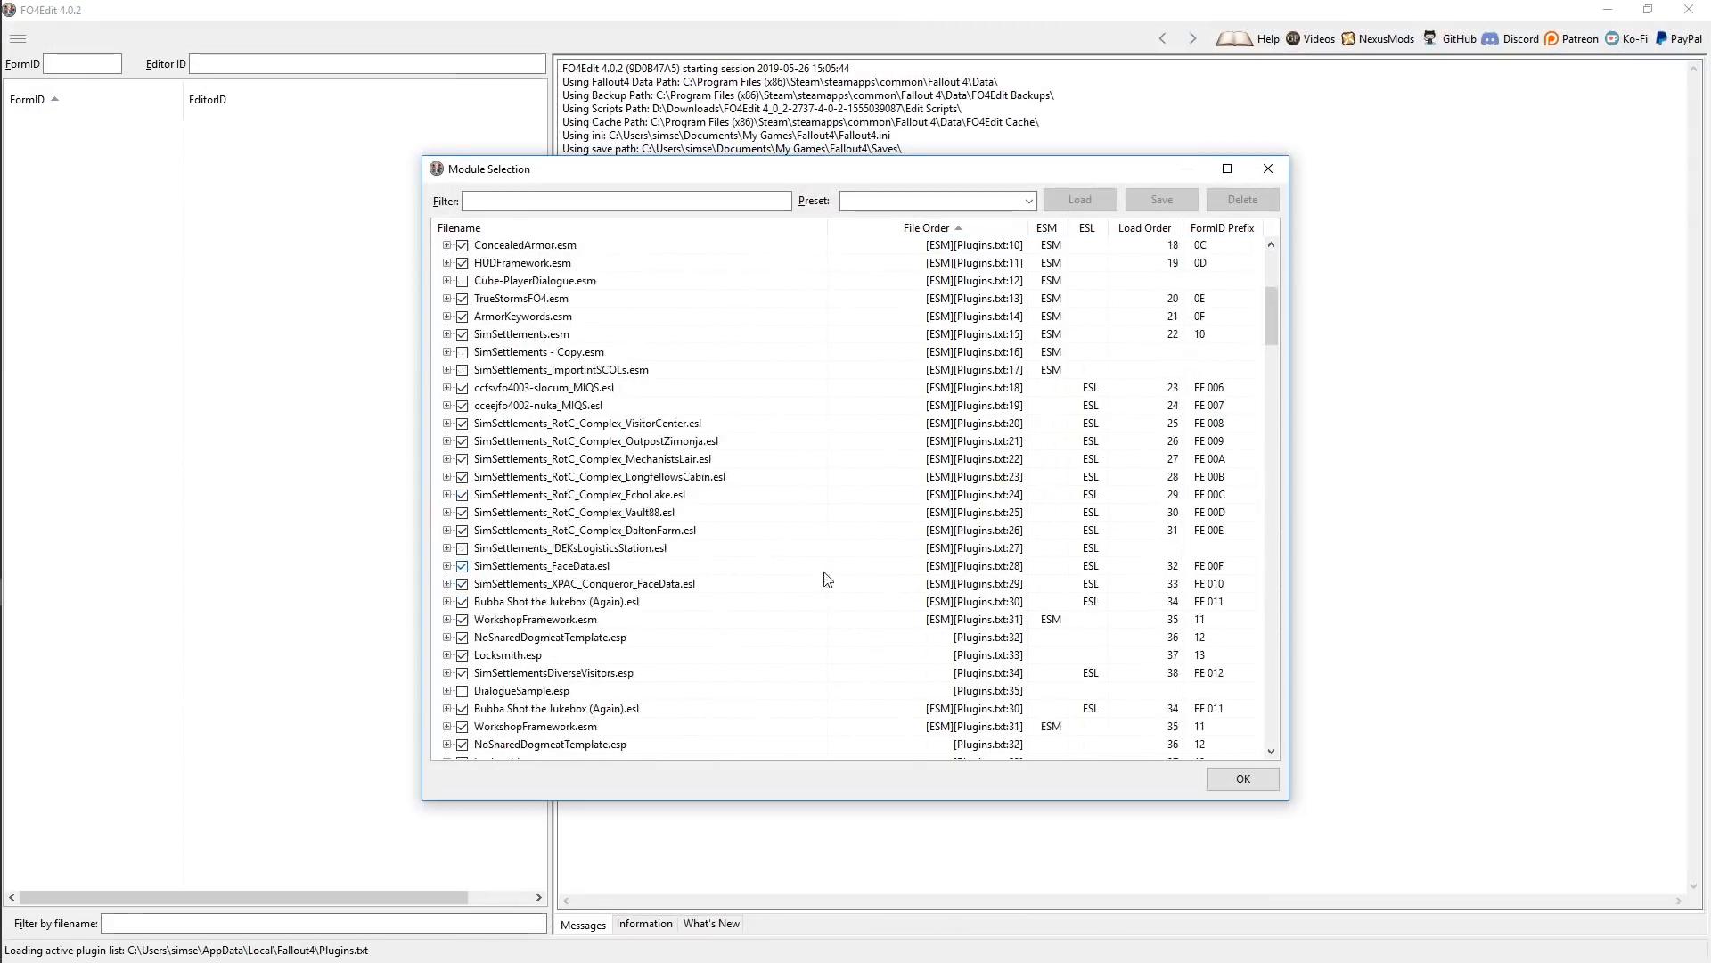
scroll(886, 495, "down", 20)
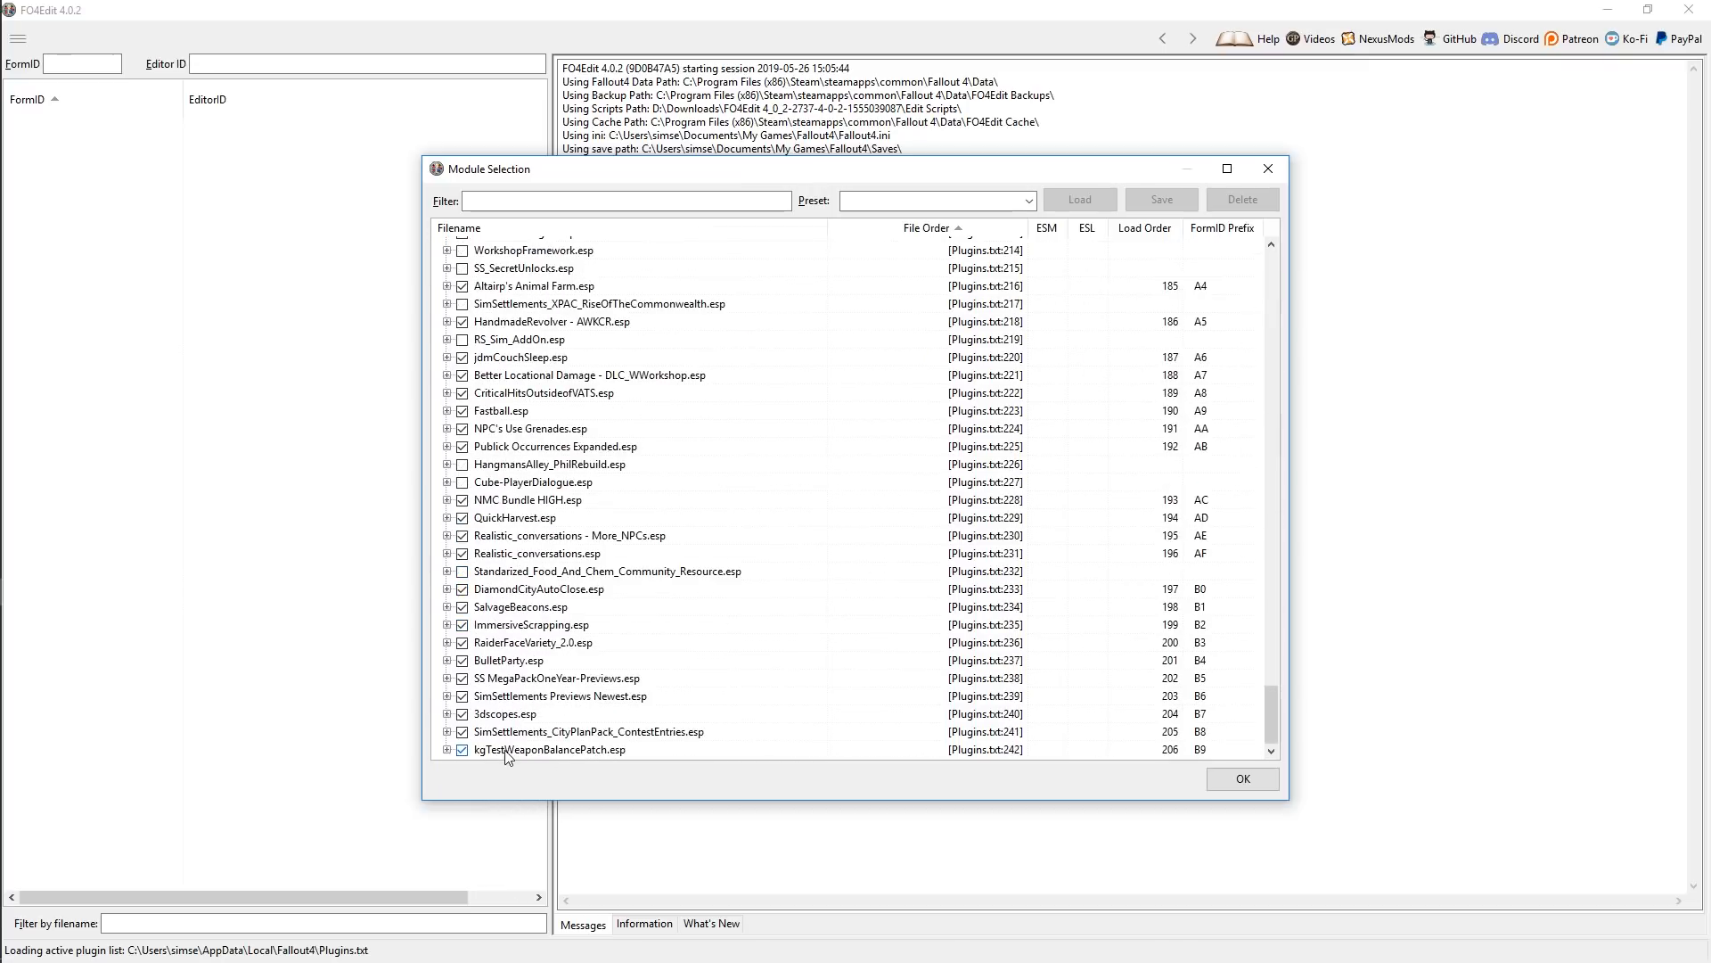
left_click(508, 752)
key("Return")
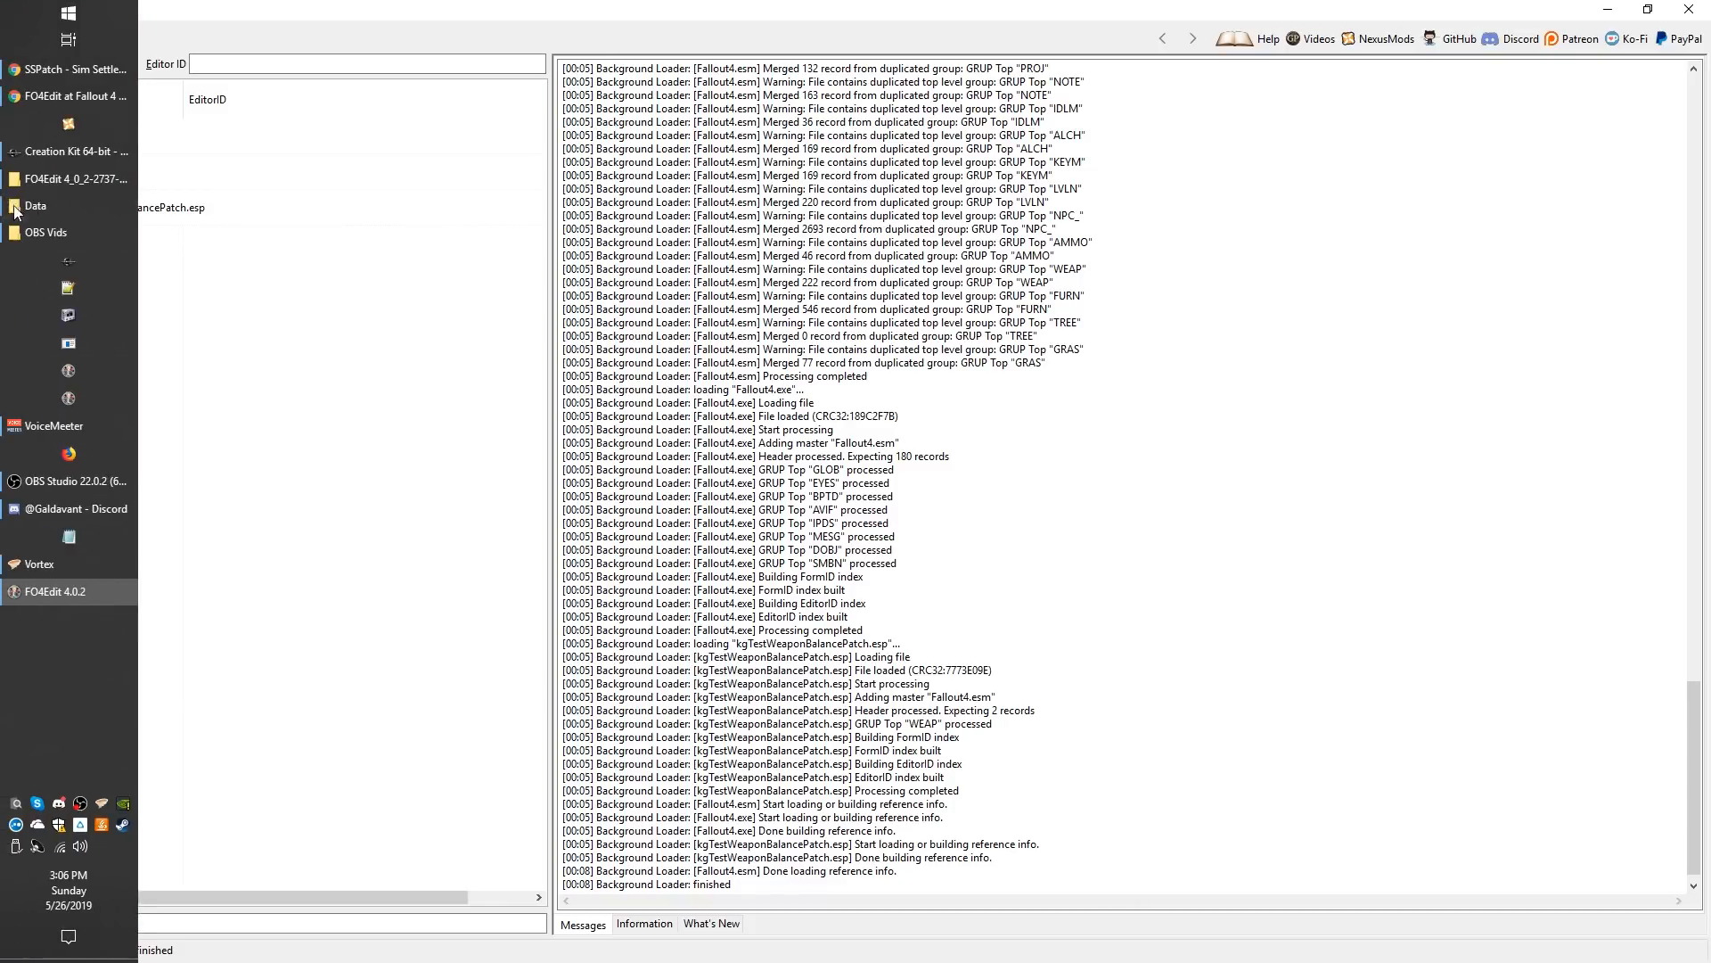
- Expand the Weapon groups of both kgTestWeaponBalancePatch.esp and Fallout4.esm in the record tree
left_click(19, 207)
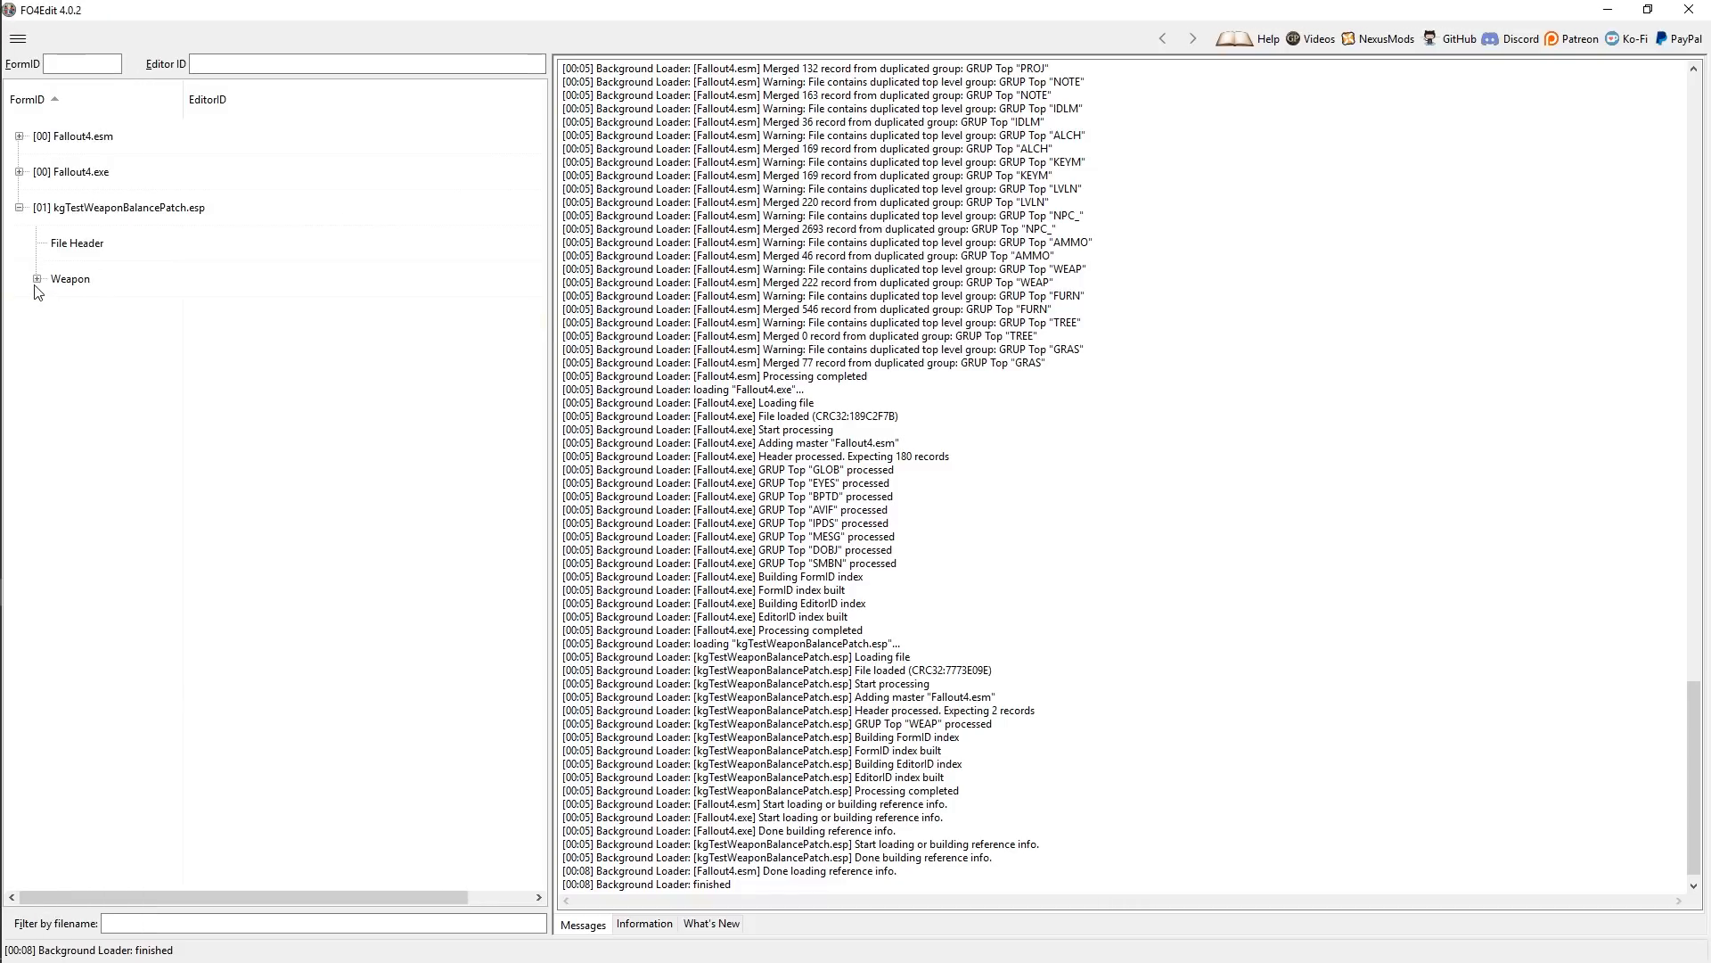
left_click(38, 279)
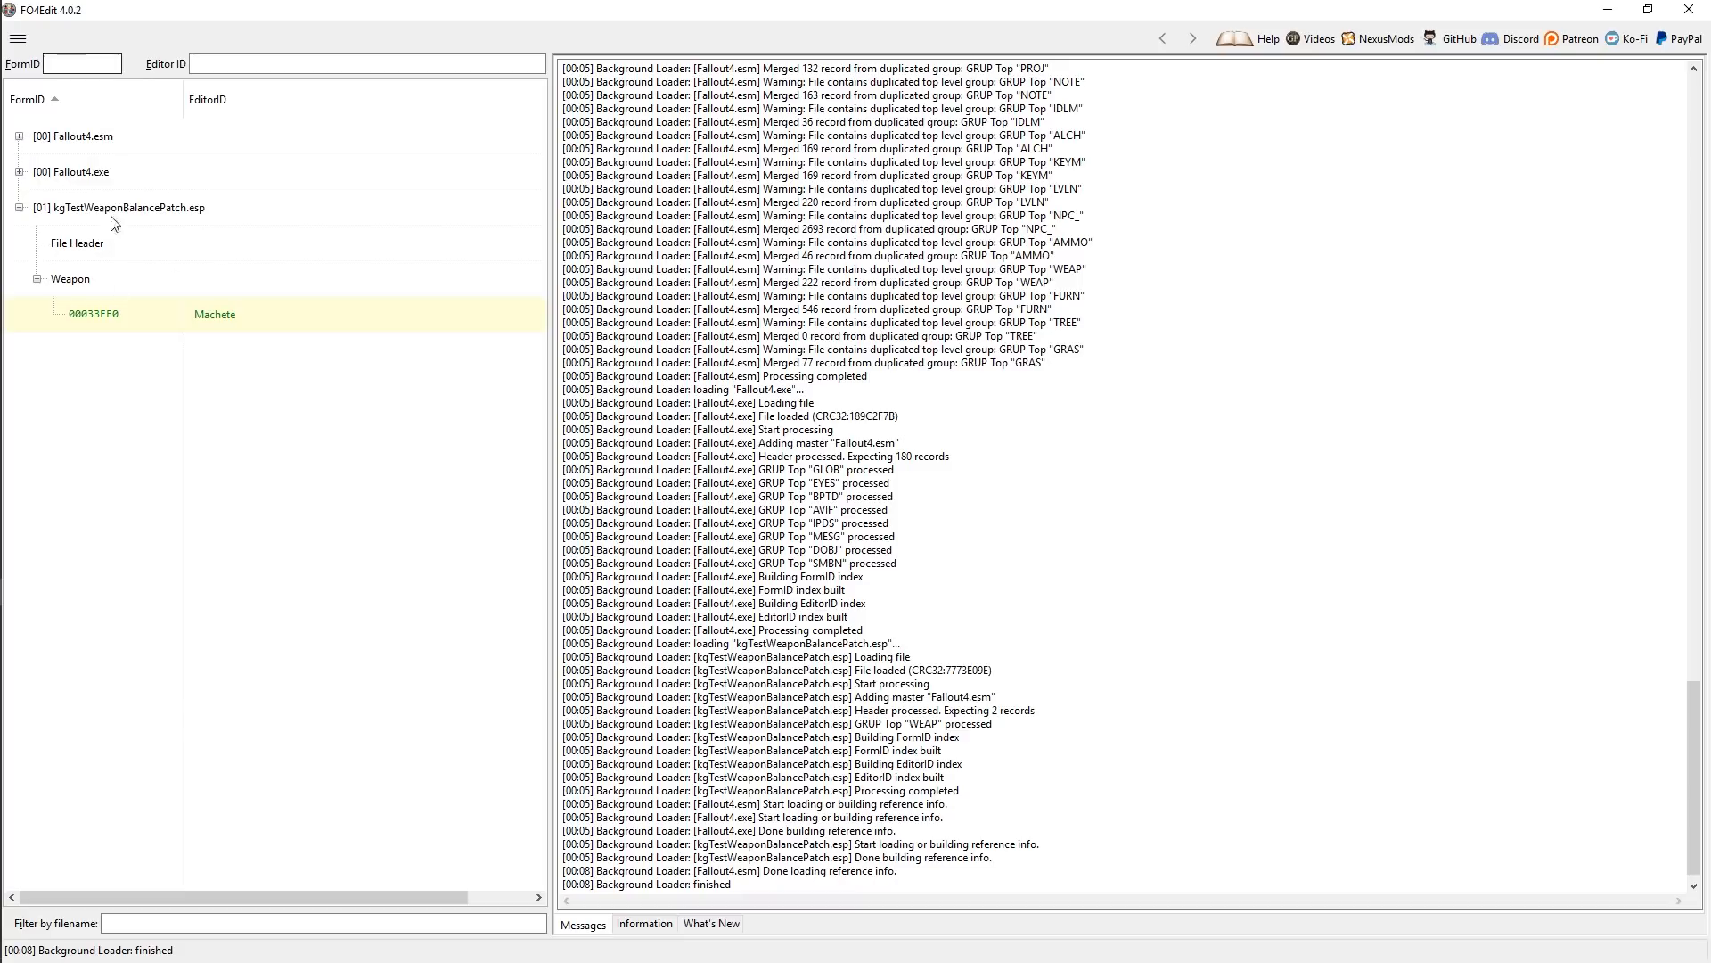
left_click(18, 136)
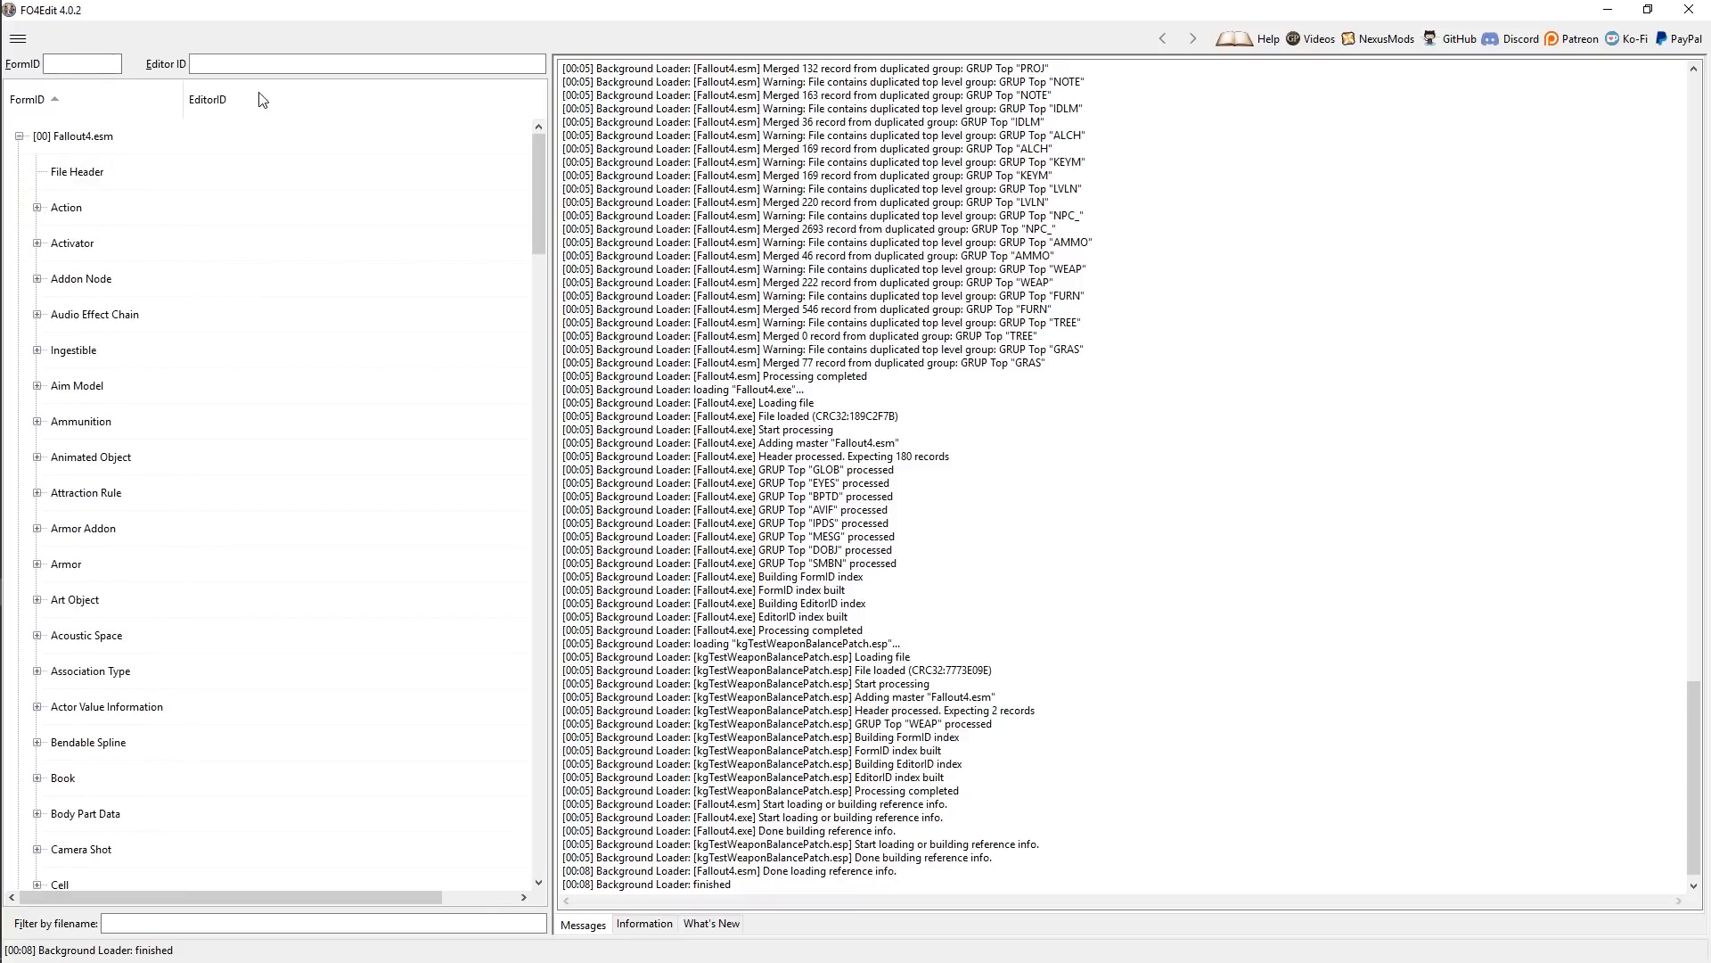
scroll(133, 428, "down", 20)
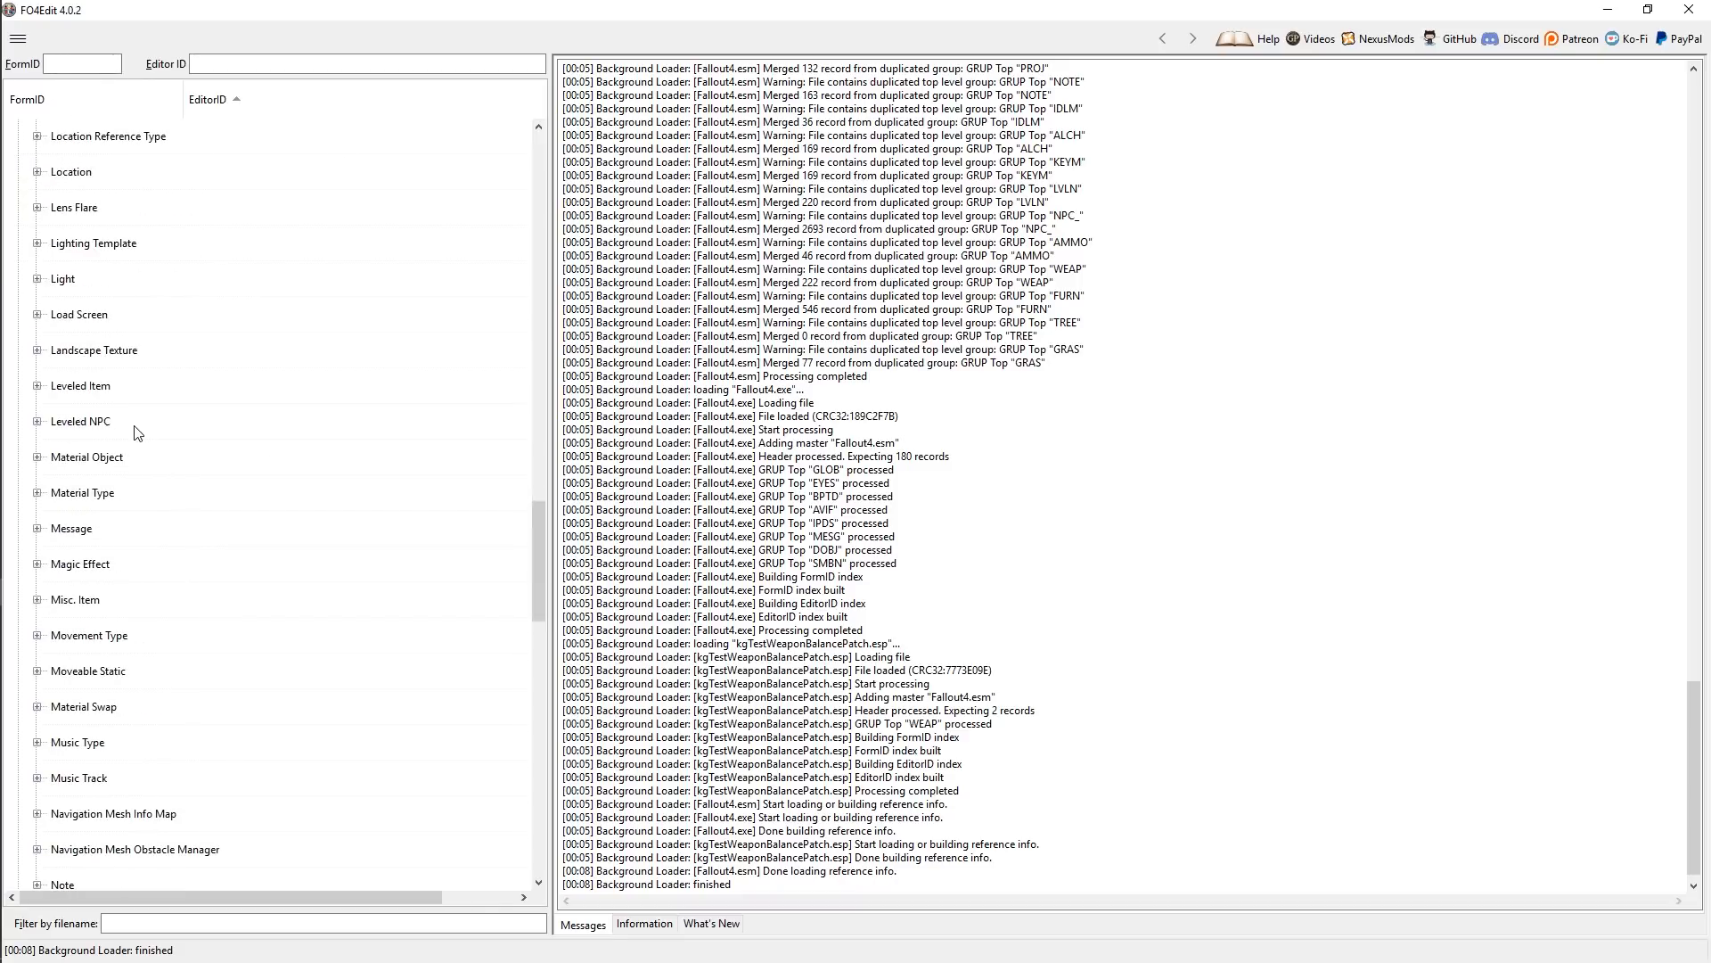
scroll(138, 436, "down", 9)
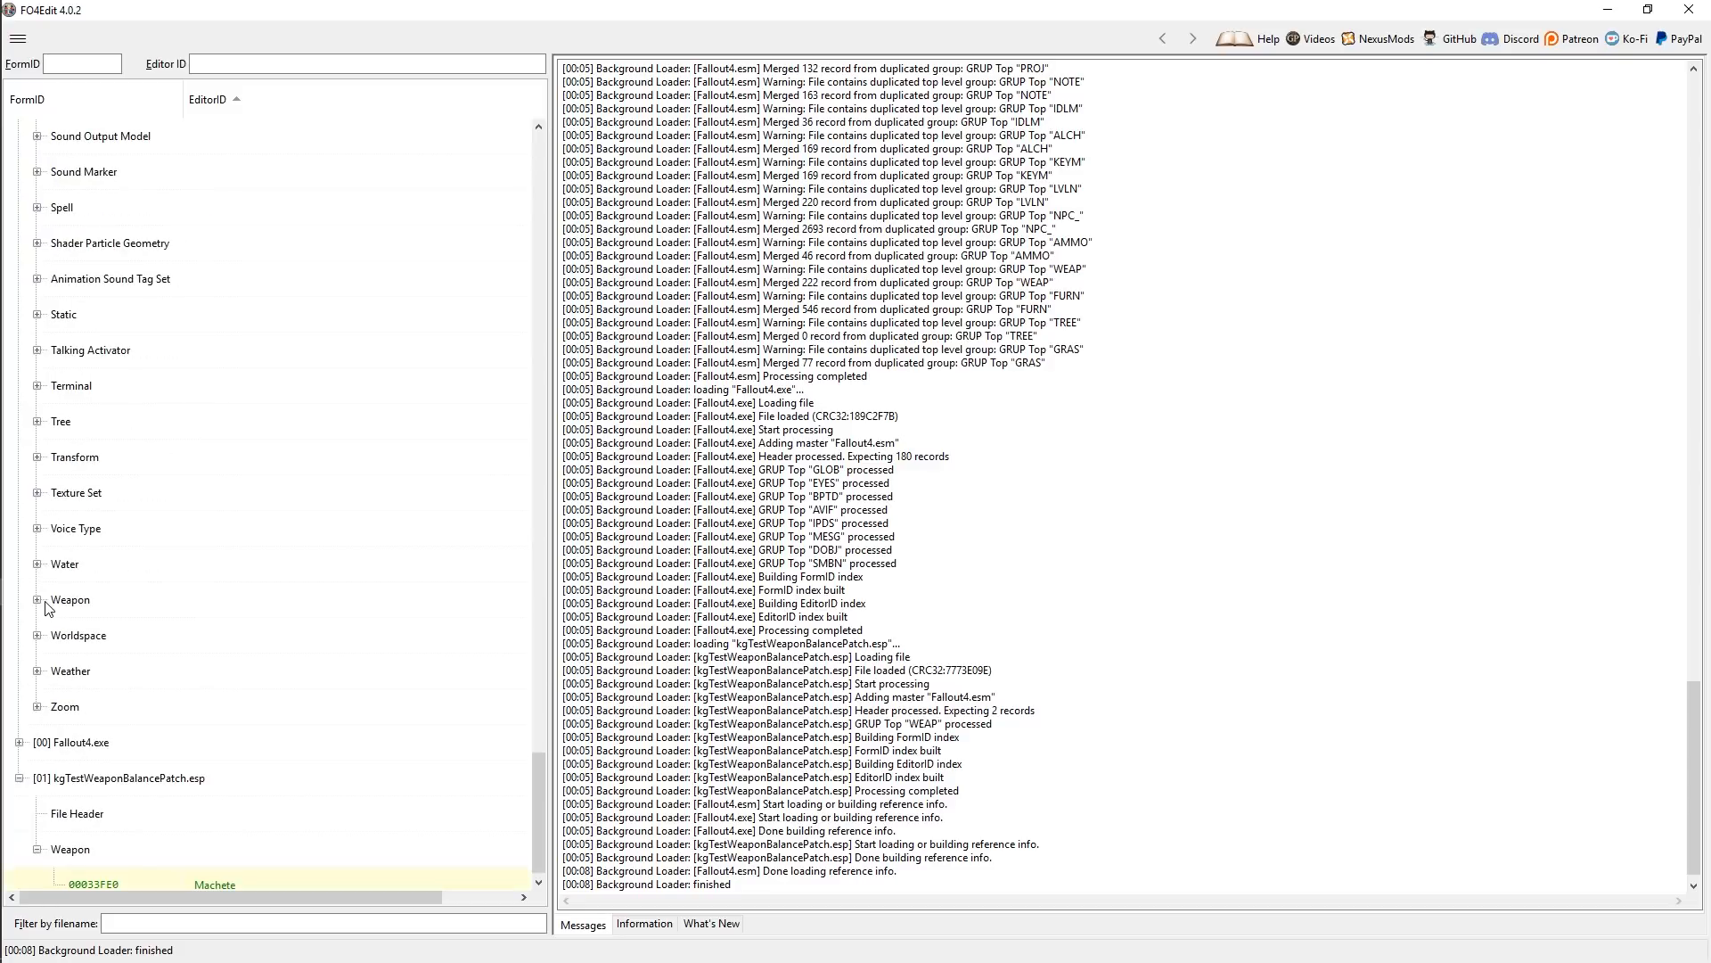
left_click(36, 600)
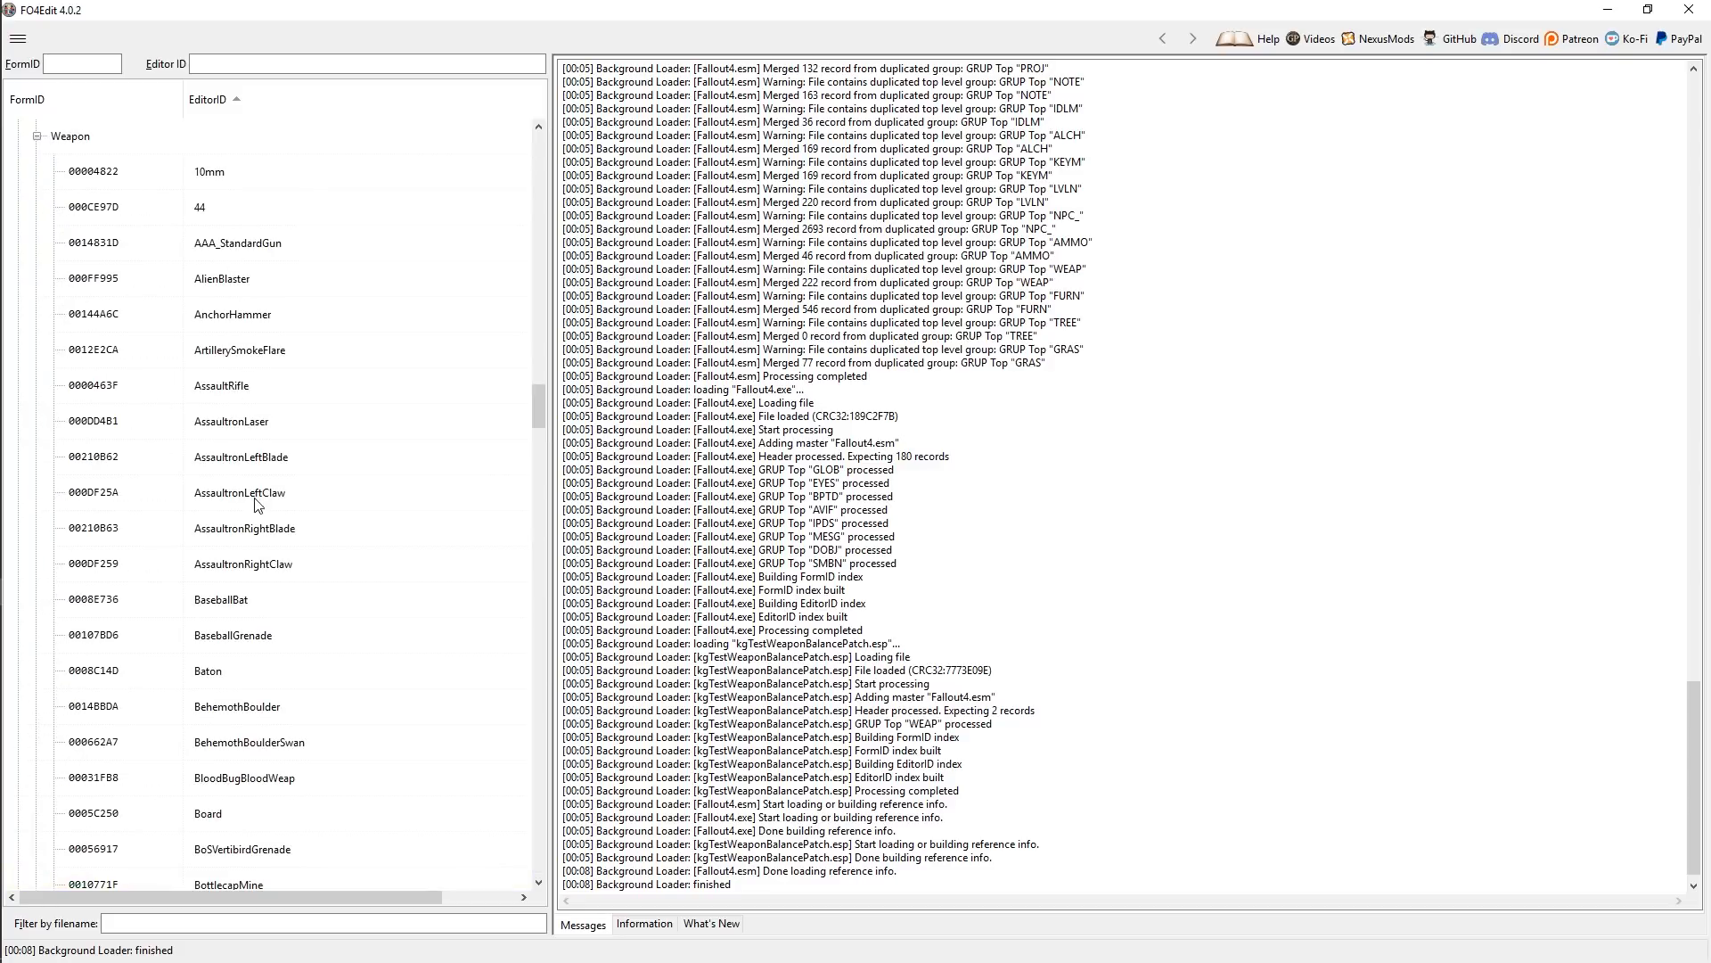
- Copy the BaseballBat weapon record from Fallout4.esm as an override into kgTestWeaponBalancePatch.esp
scroll(303, 660, "down", 1)
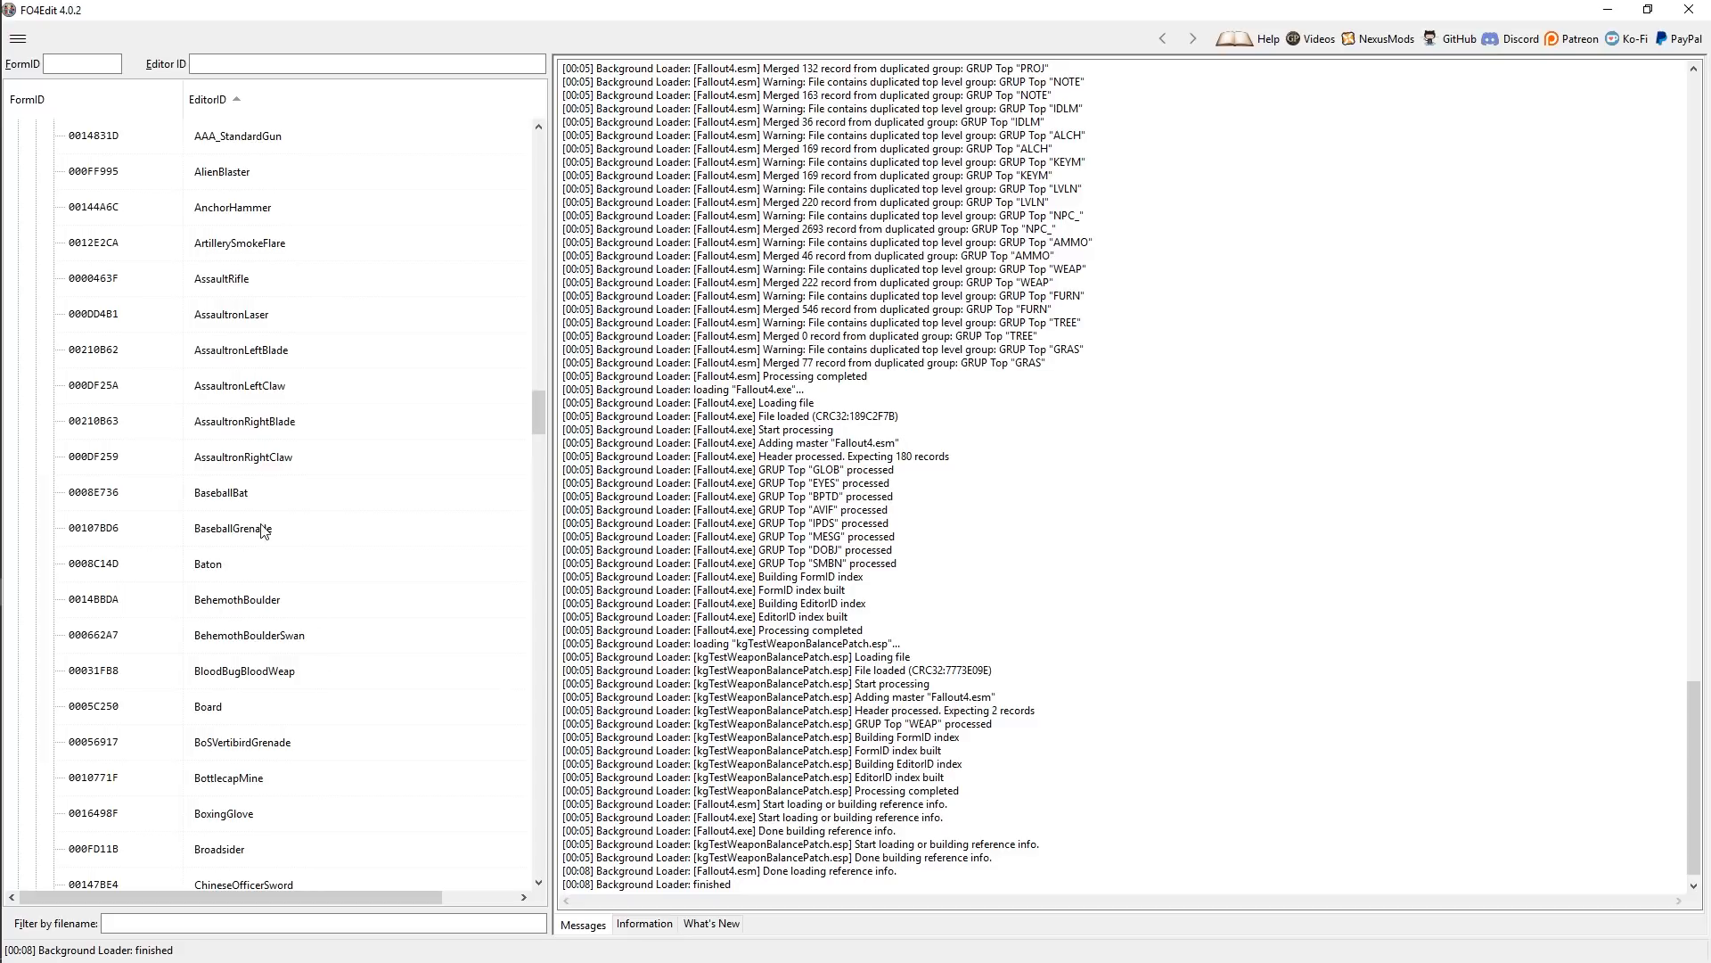
left_click(241, 494)
right_click(238, 494)
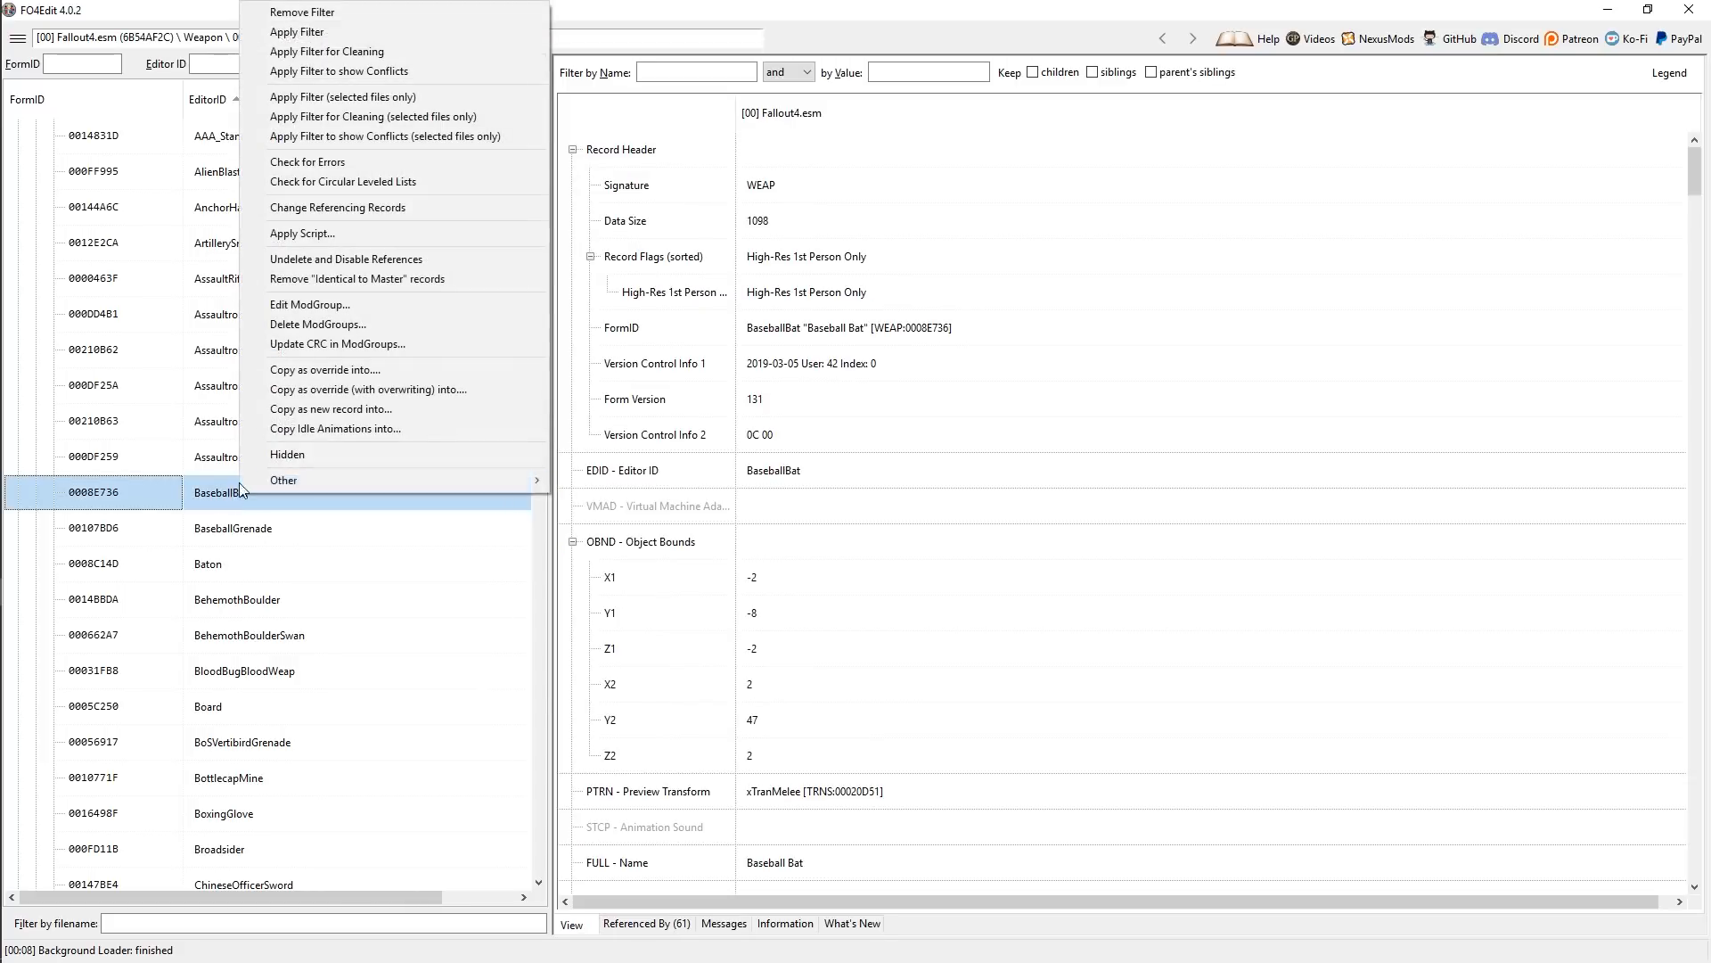
left_click(363, 371)
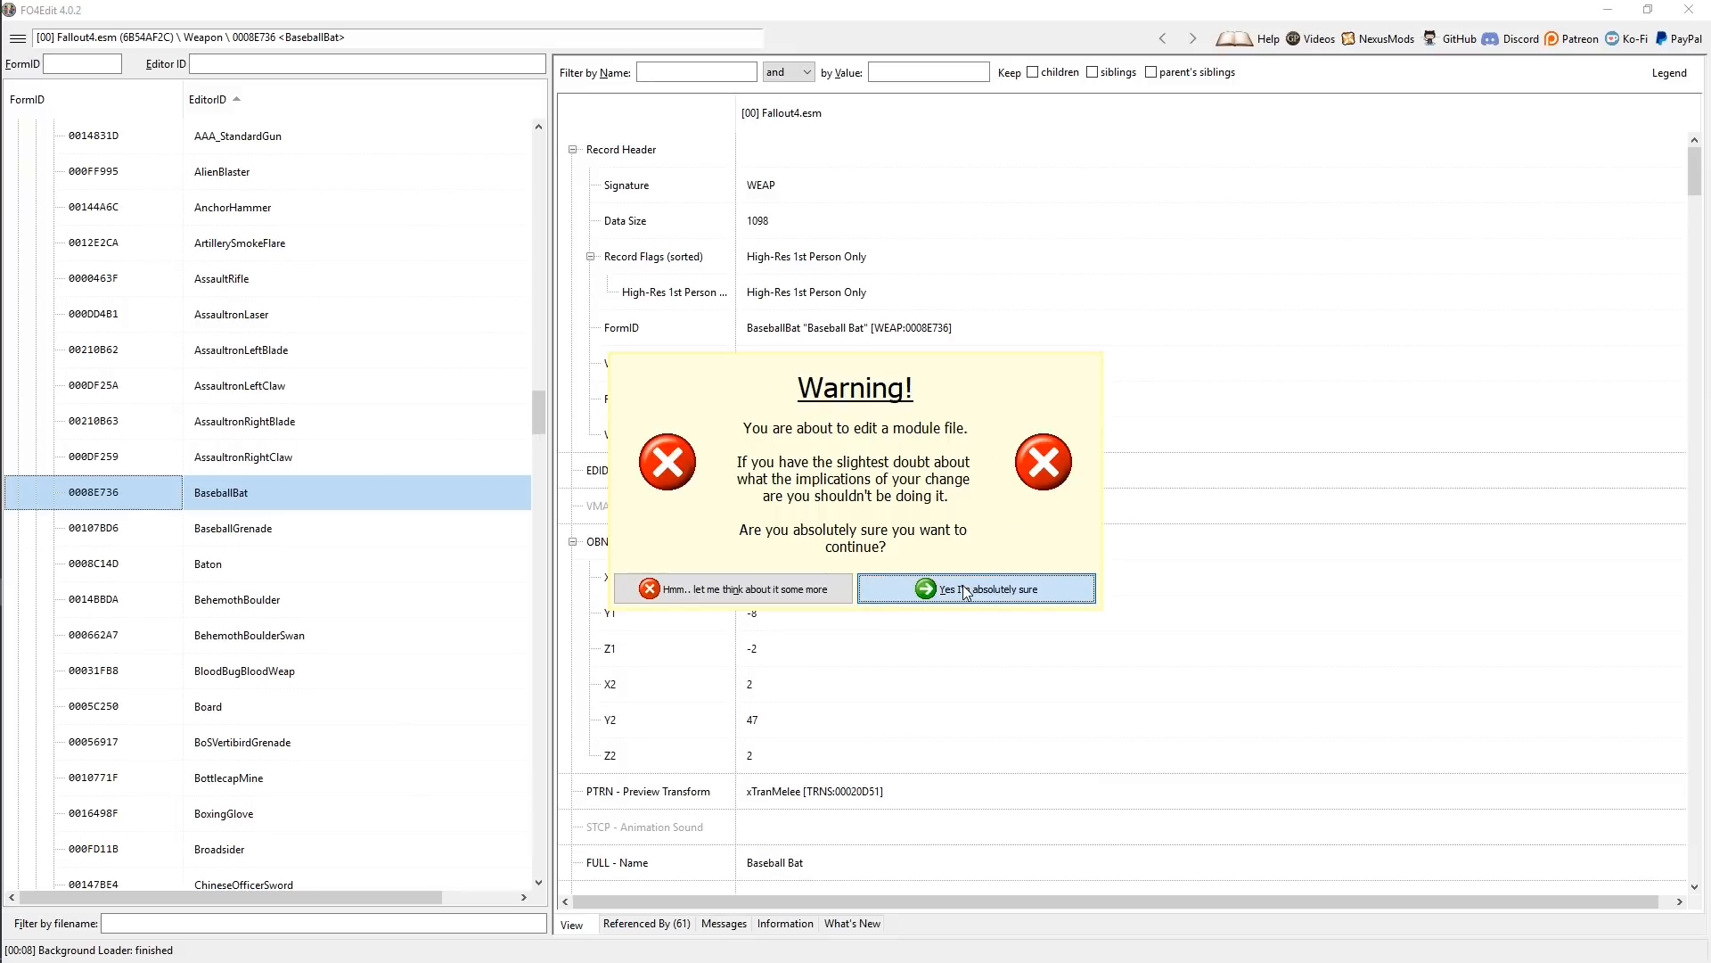
left_click(1030, 602)
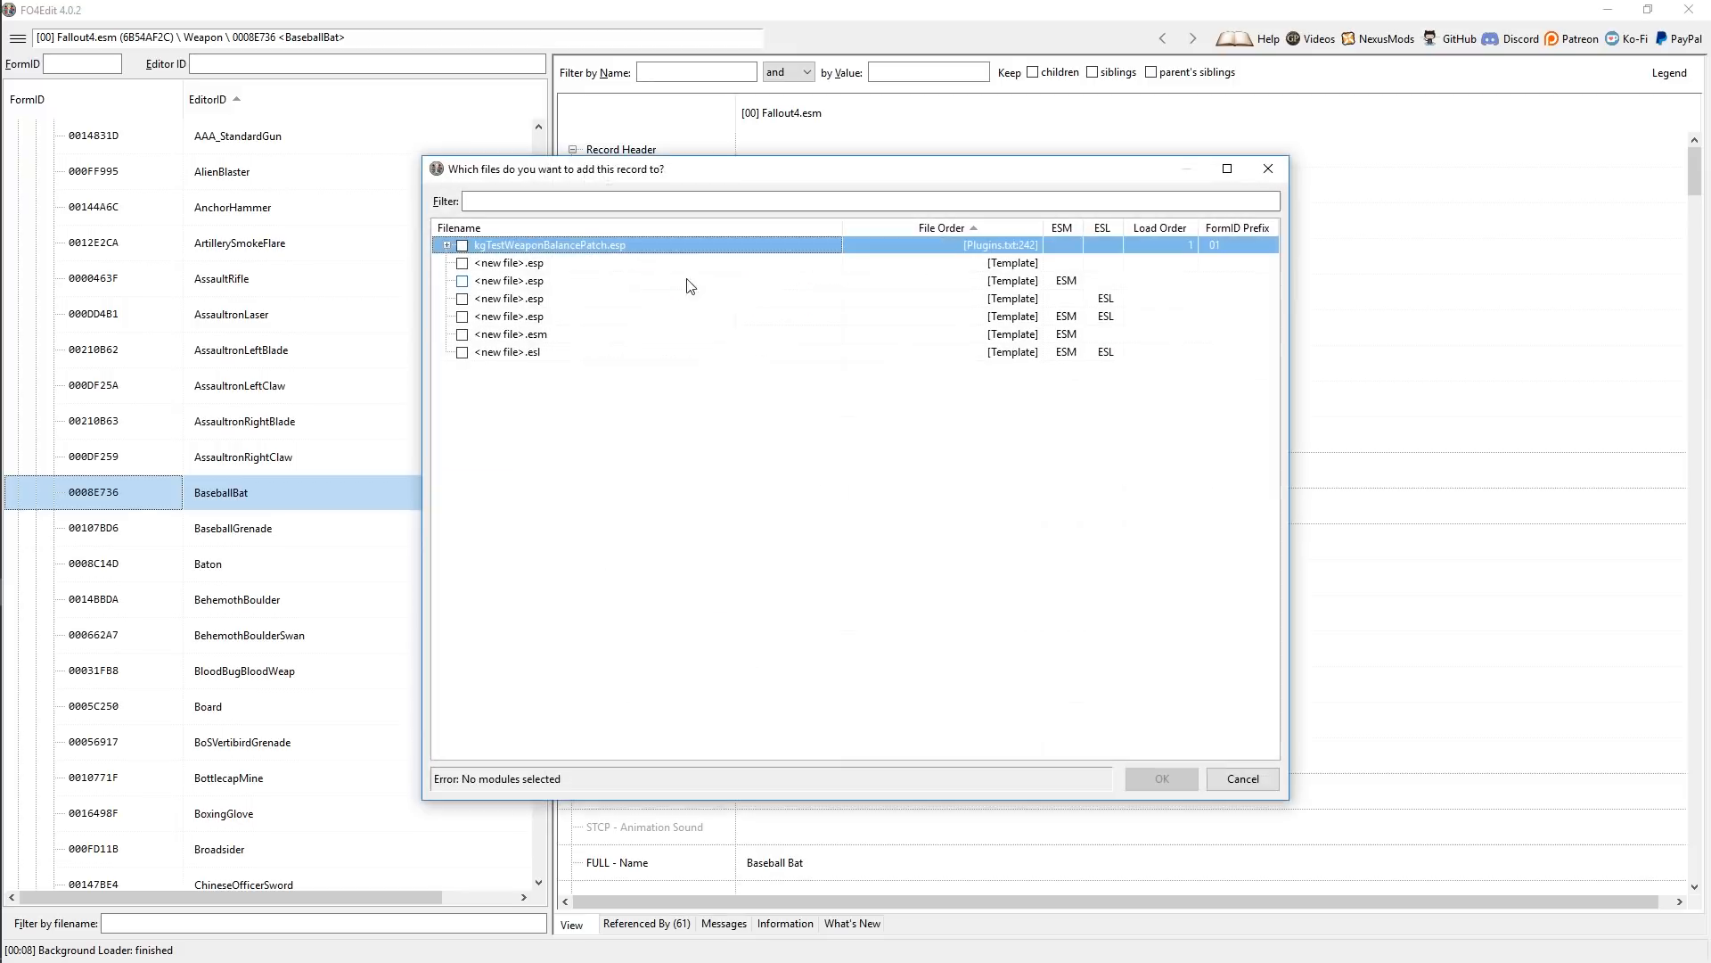
left_click(463, 246)
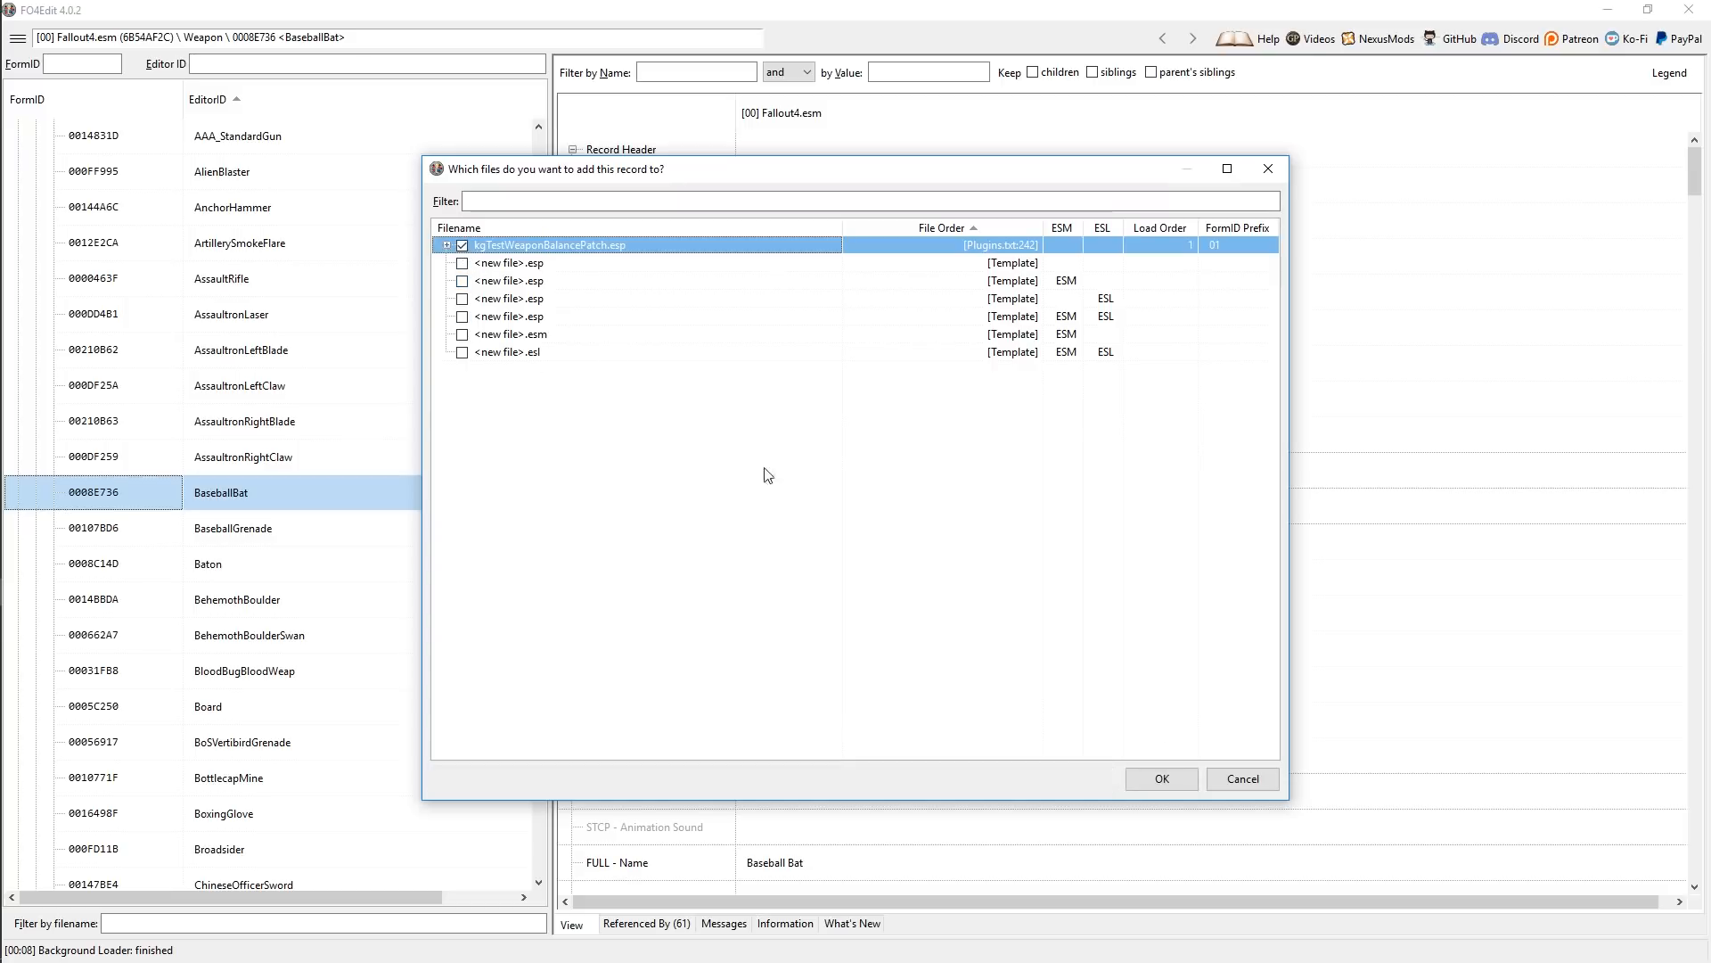
left_click(1186, 779)
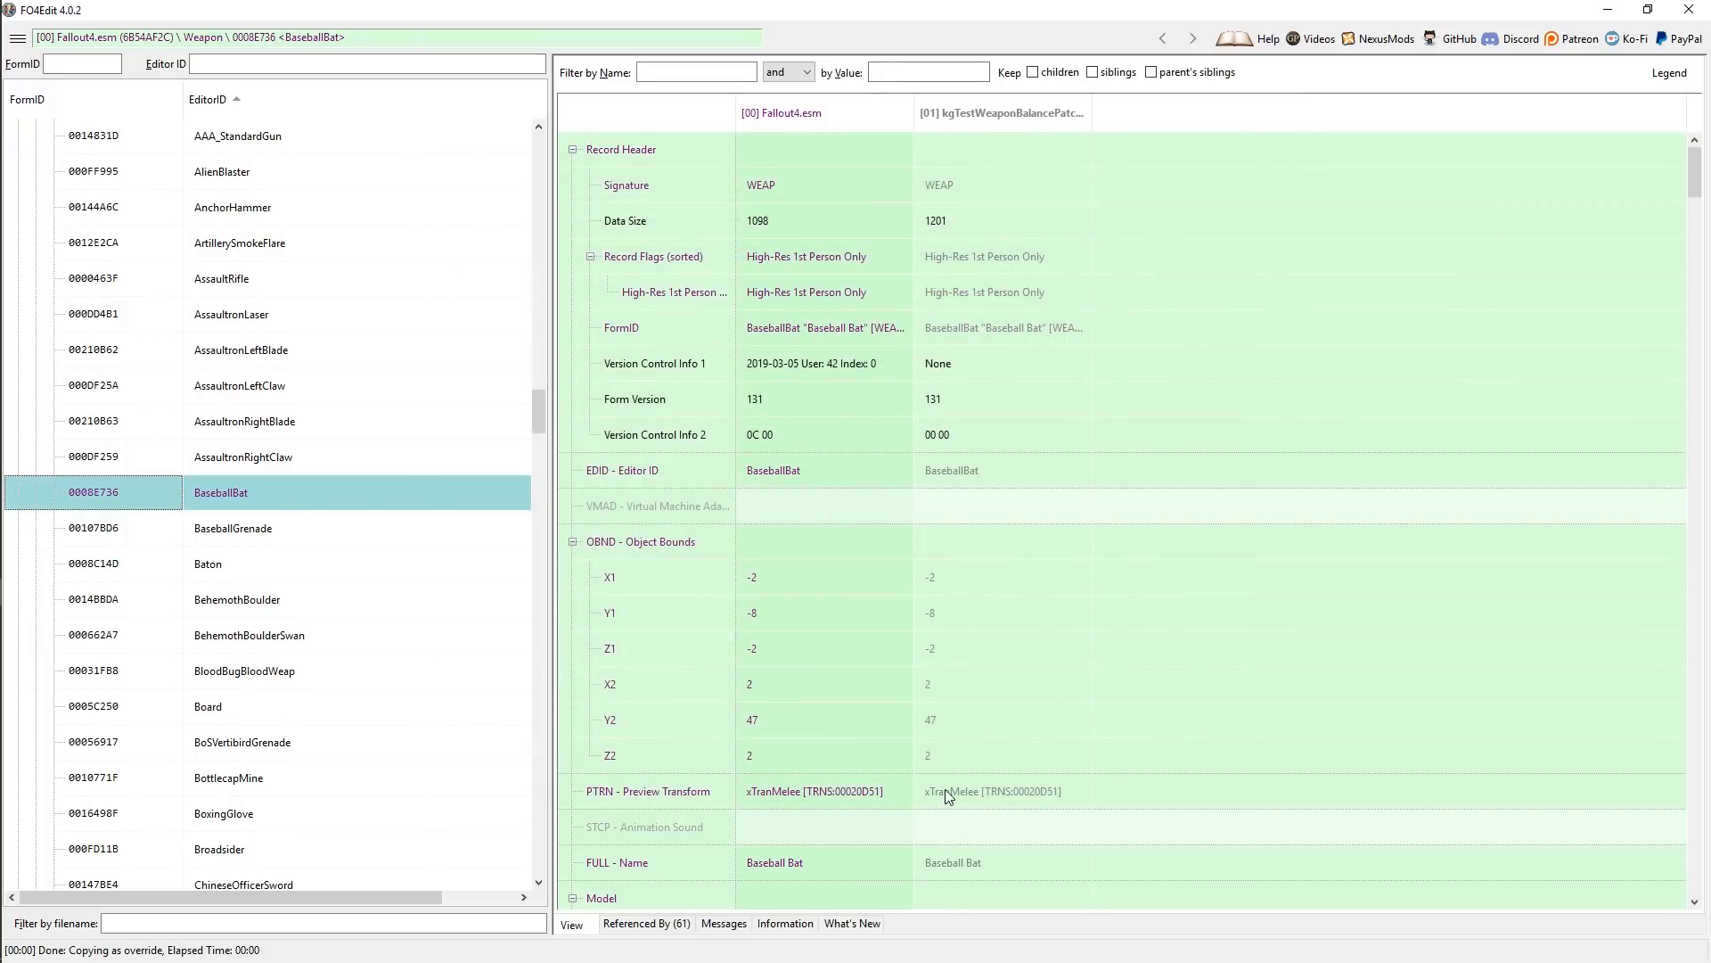
- Collapse Fallout4.esm in the record tree and open the BaseballBat override under kgTestWeaponBalancePatch.esp
scroll(747, 558, "down", 10)
left_click_drag(543, 416, 548, 164)
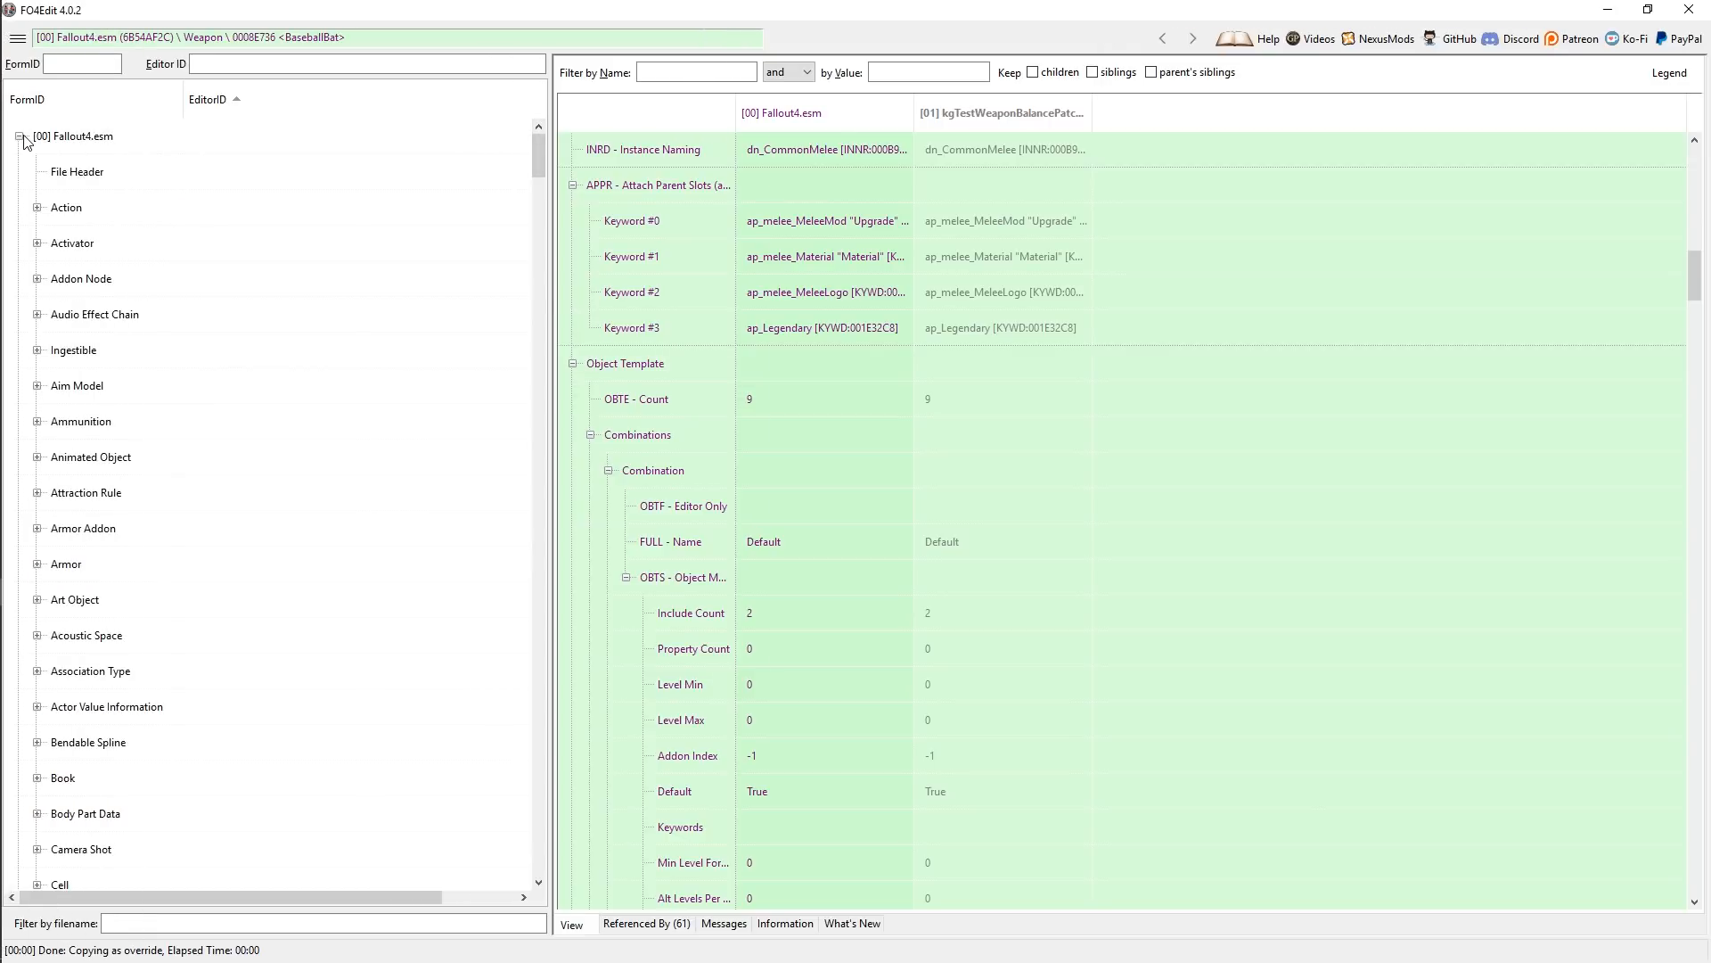
left_click(20, 137)
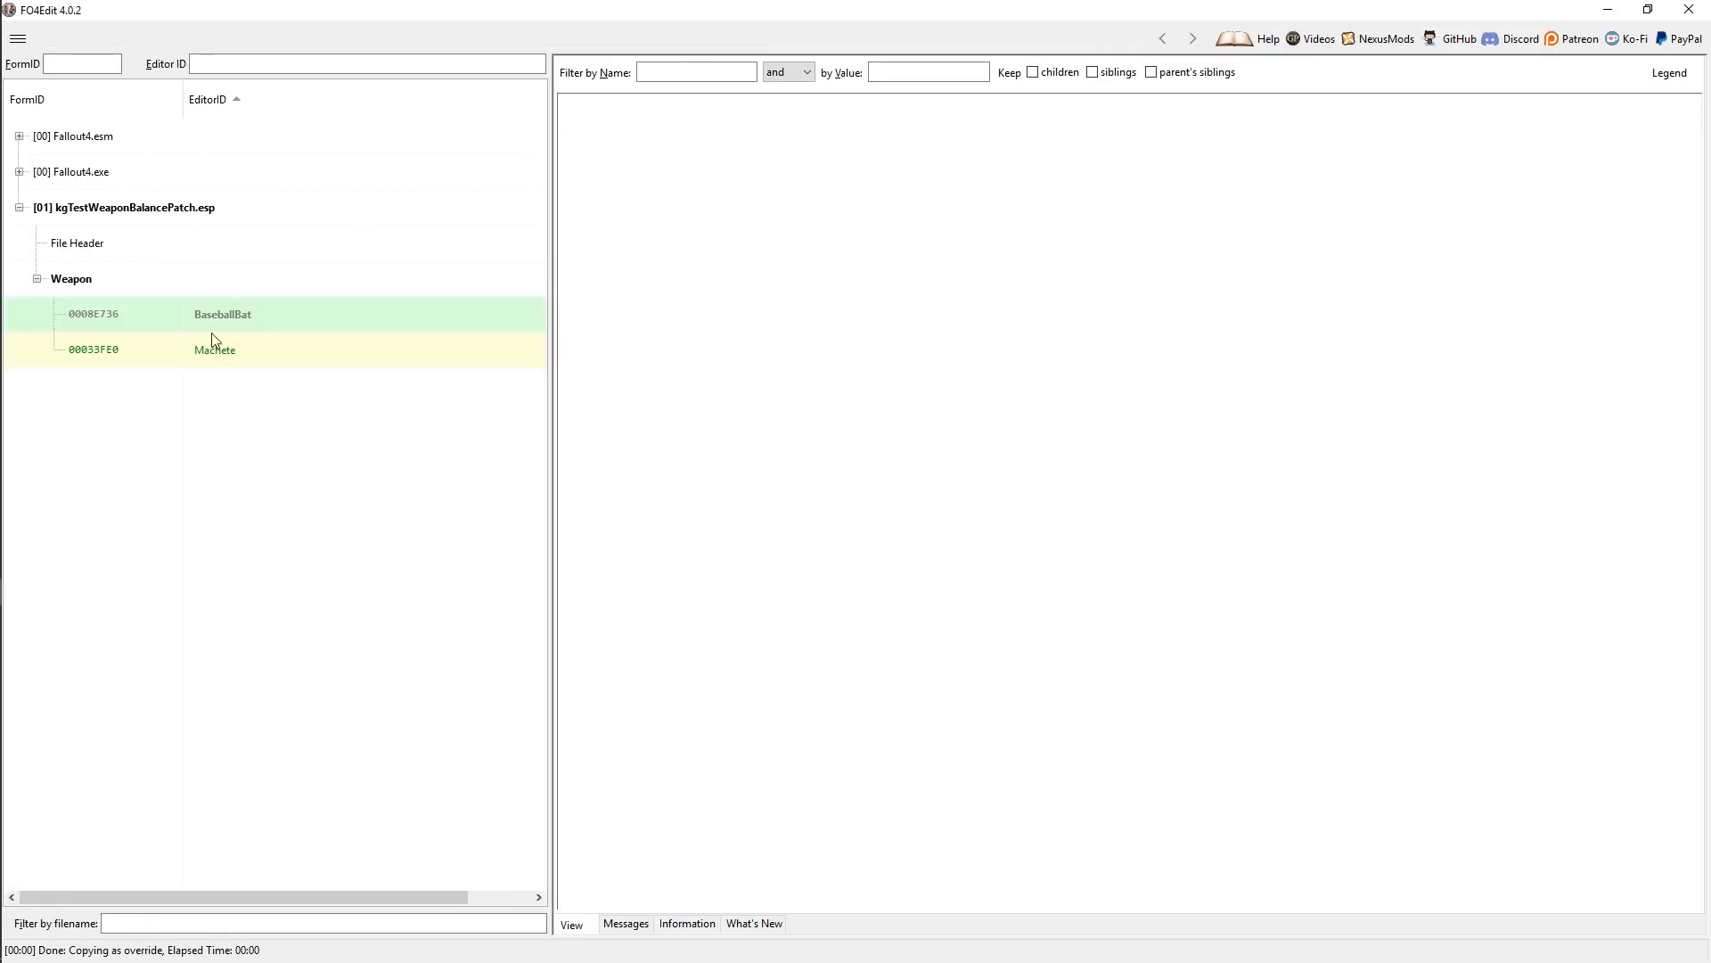
left_click(271, 321)
- Collapse the Attach Parent Slots and Object Template sections of the BaseballBat record
scroll(1045, 473, "down", 15)
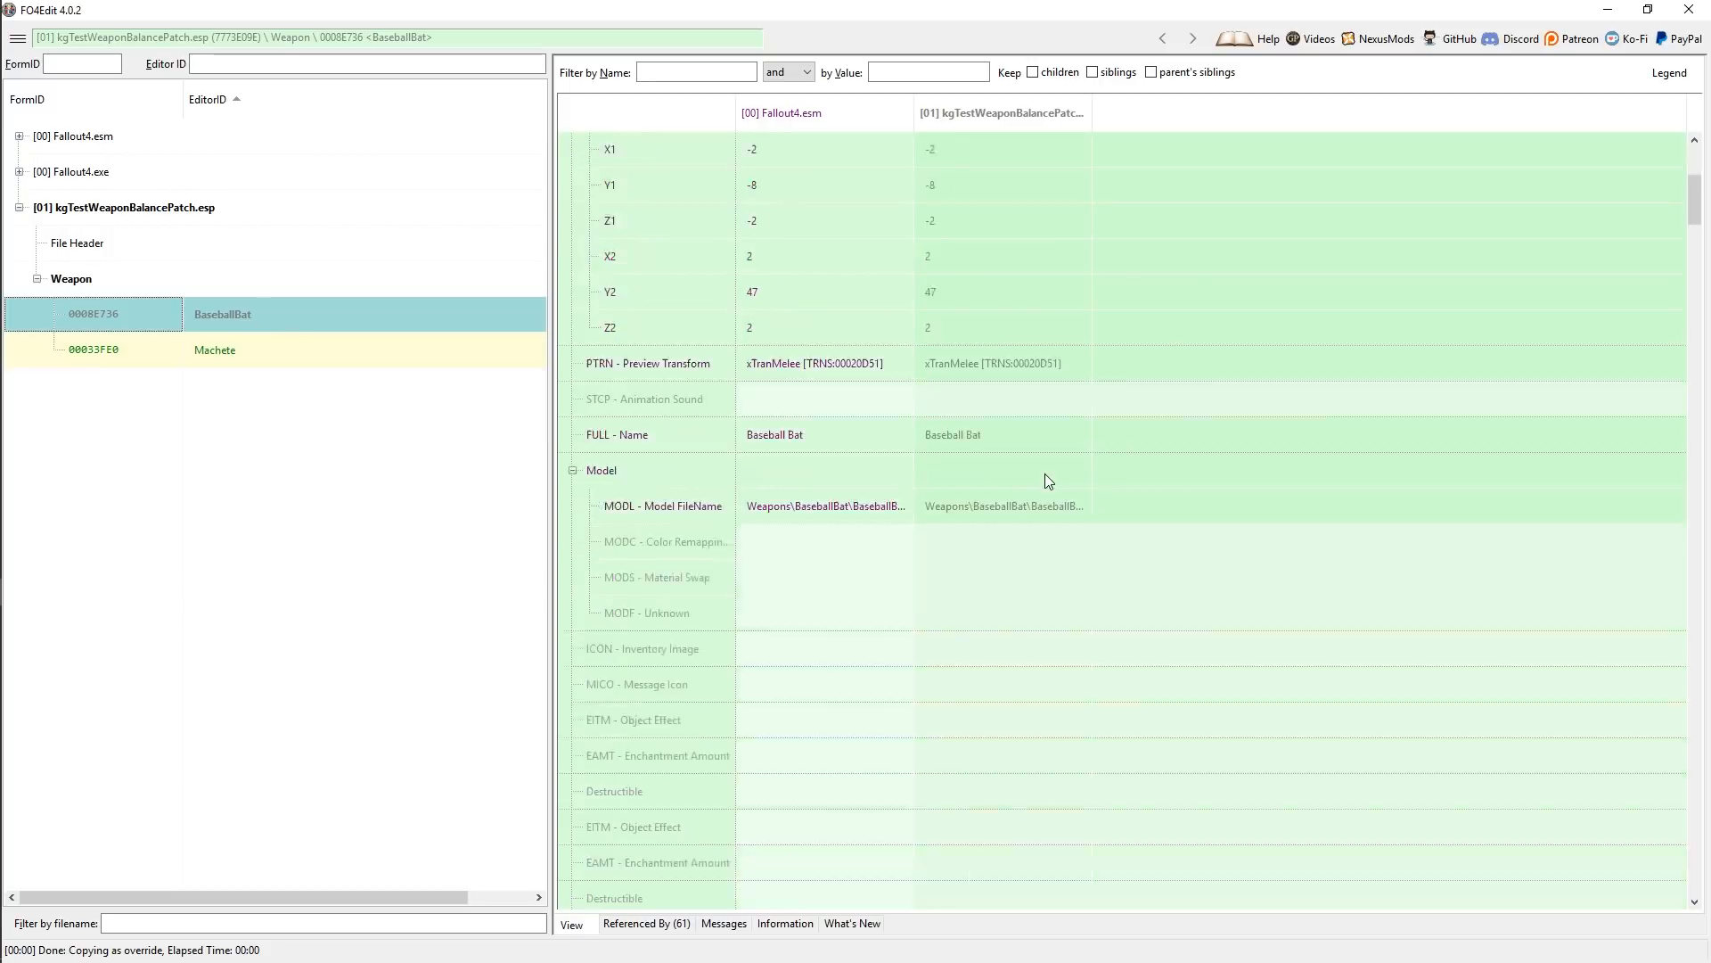
scroll(803, 274, "down", 4)
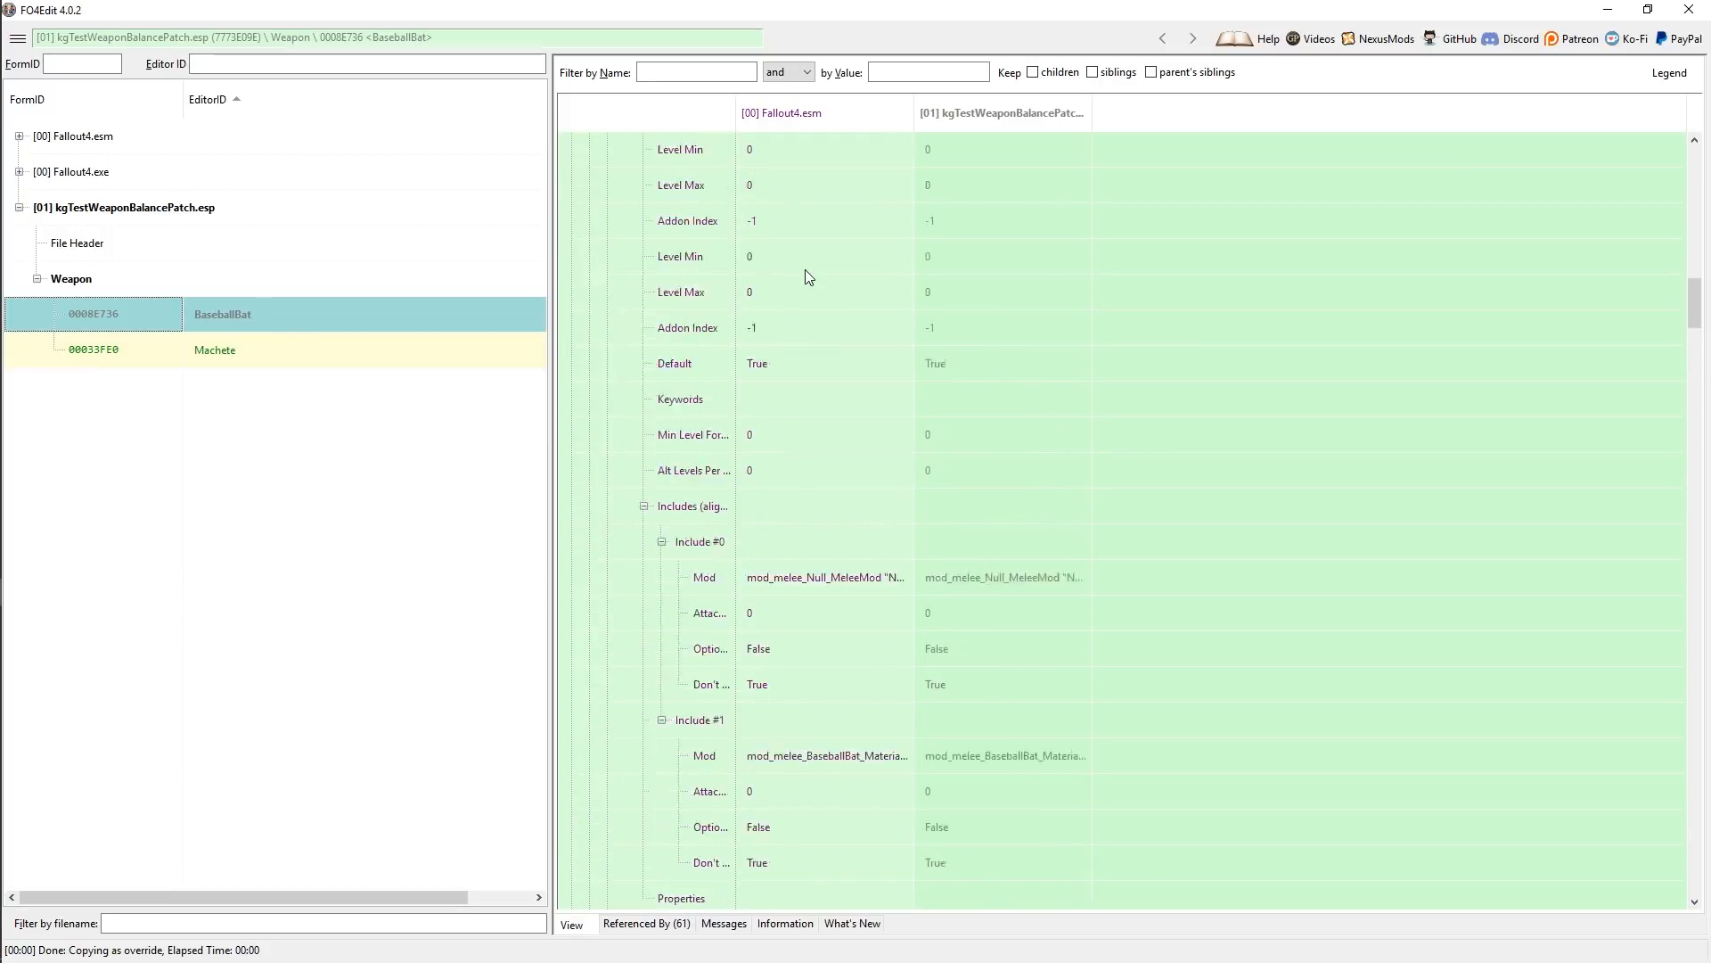
scroll(734, 432, "up", 10)
scroll(638, 537, "down", 3)
left_click(572, 399)
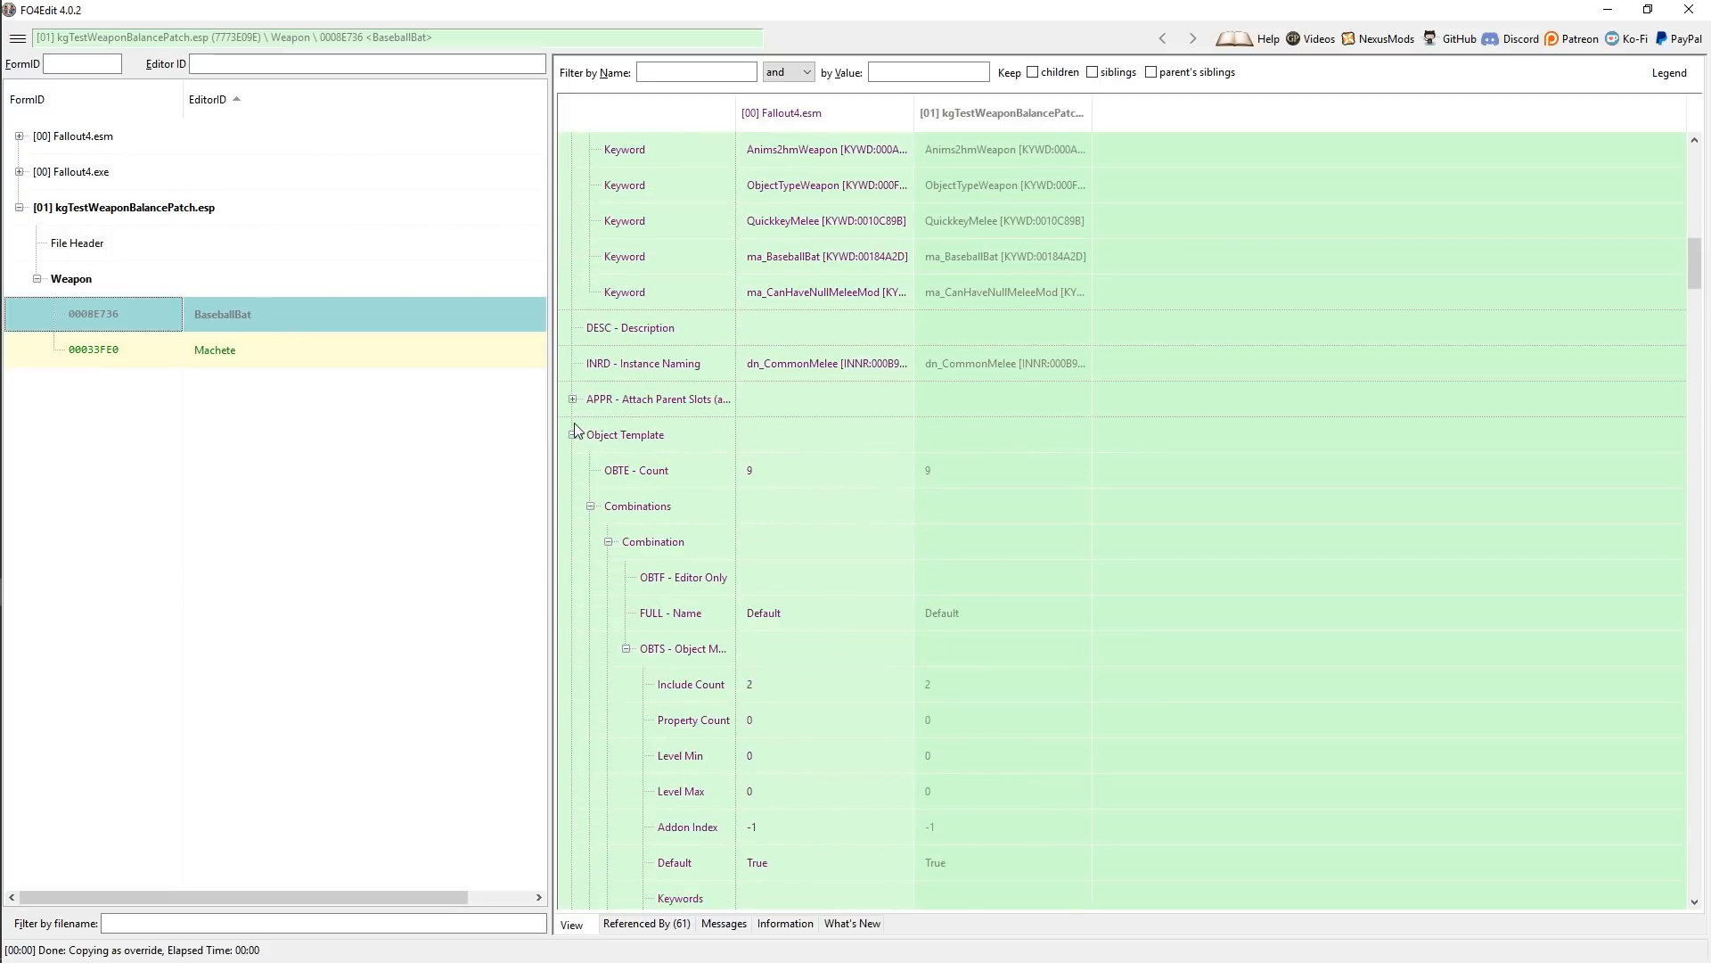
left_click(573, 434)
left_click(572, 505)
- Set the BaseballBat's Damage - Base to 20 in the kgTestWeaponBalancePatch.esp override
scroll(864, 548, "down", 7)
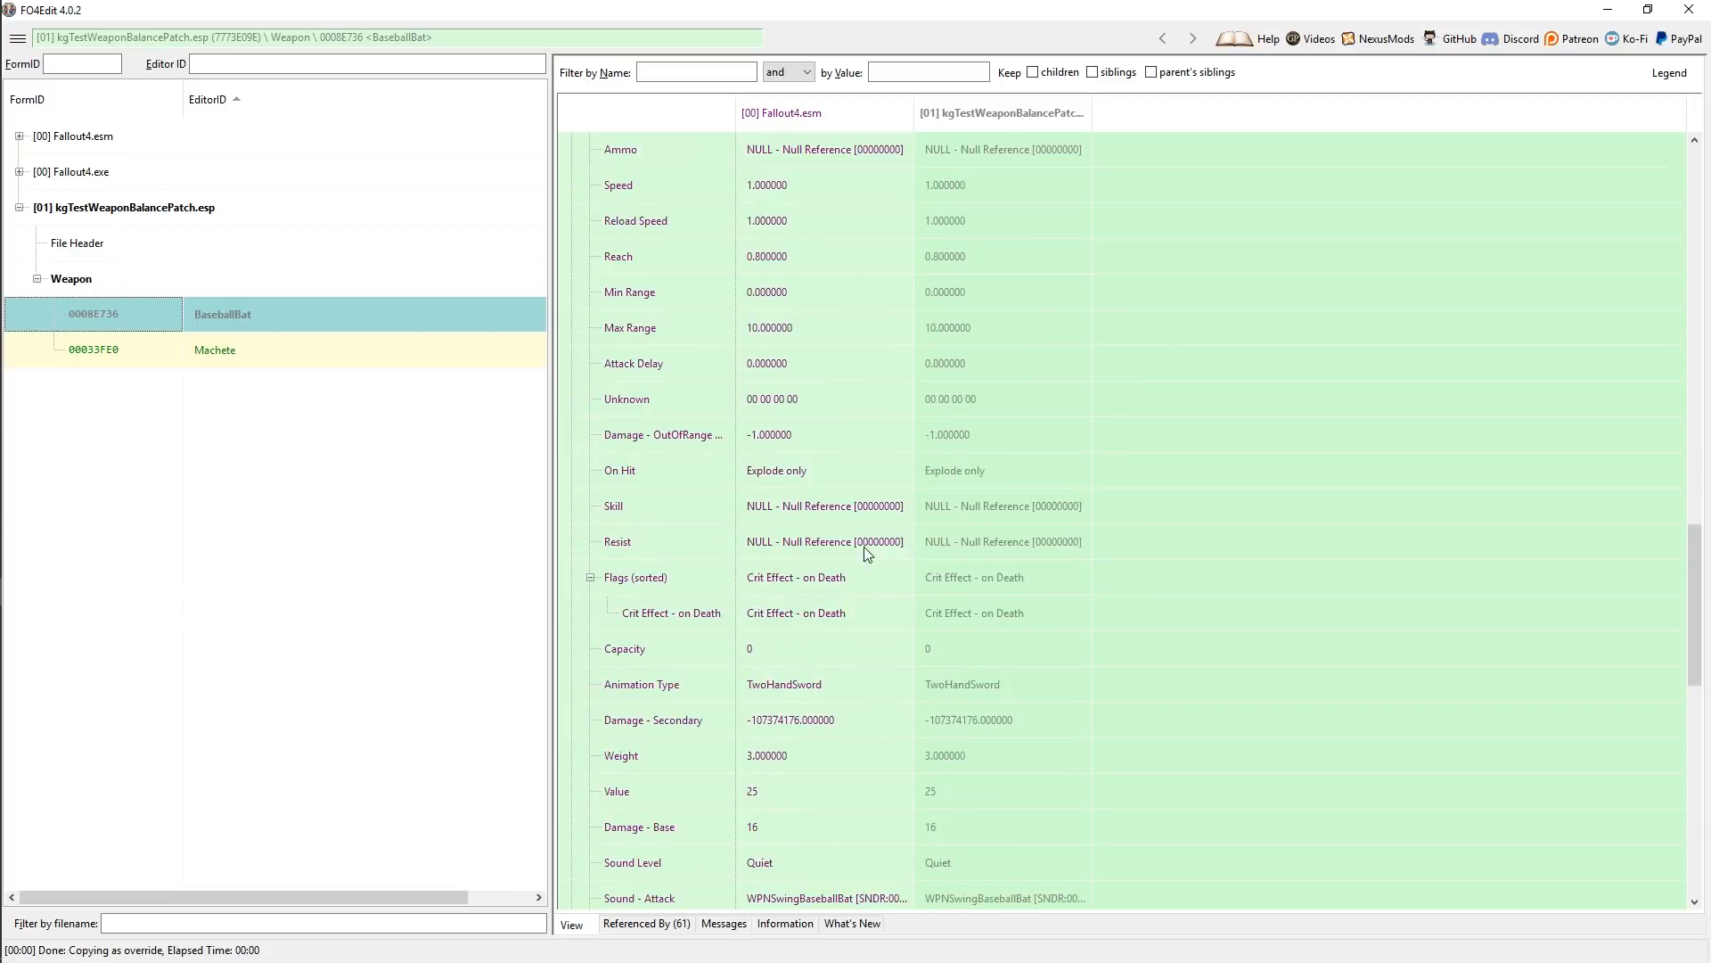
double_click(945, 513)
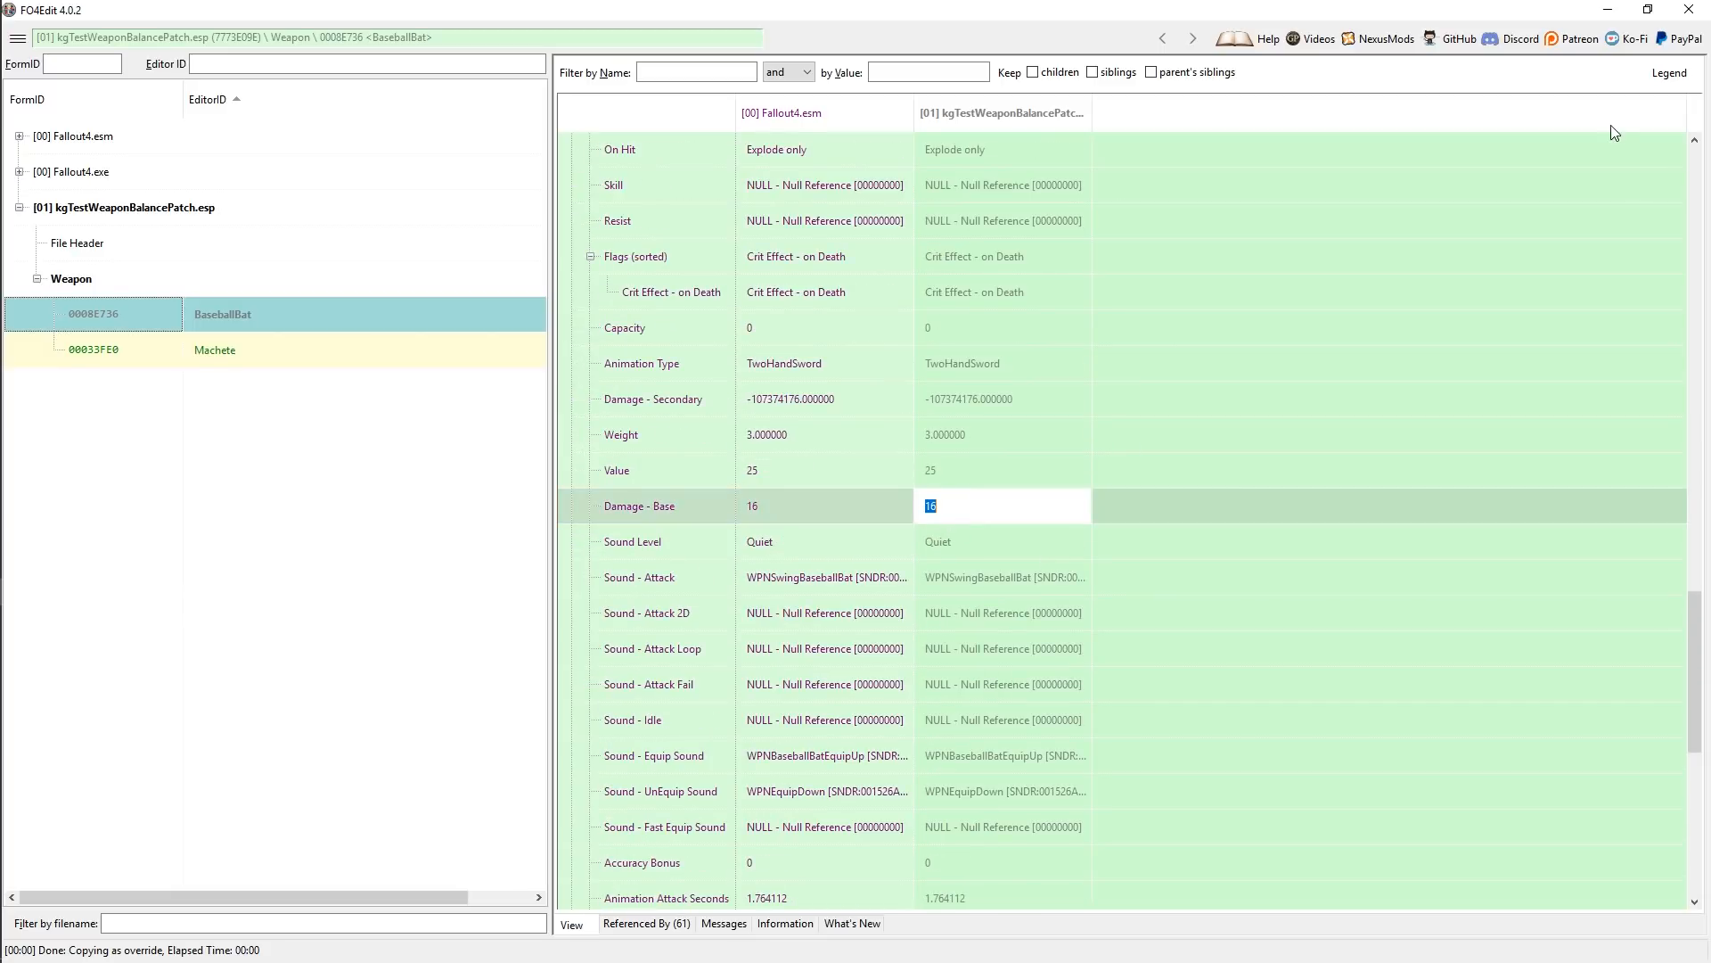
type("20")
key("Return")
left_click(1351, 318)
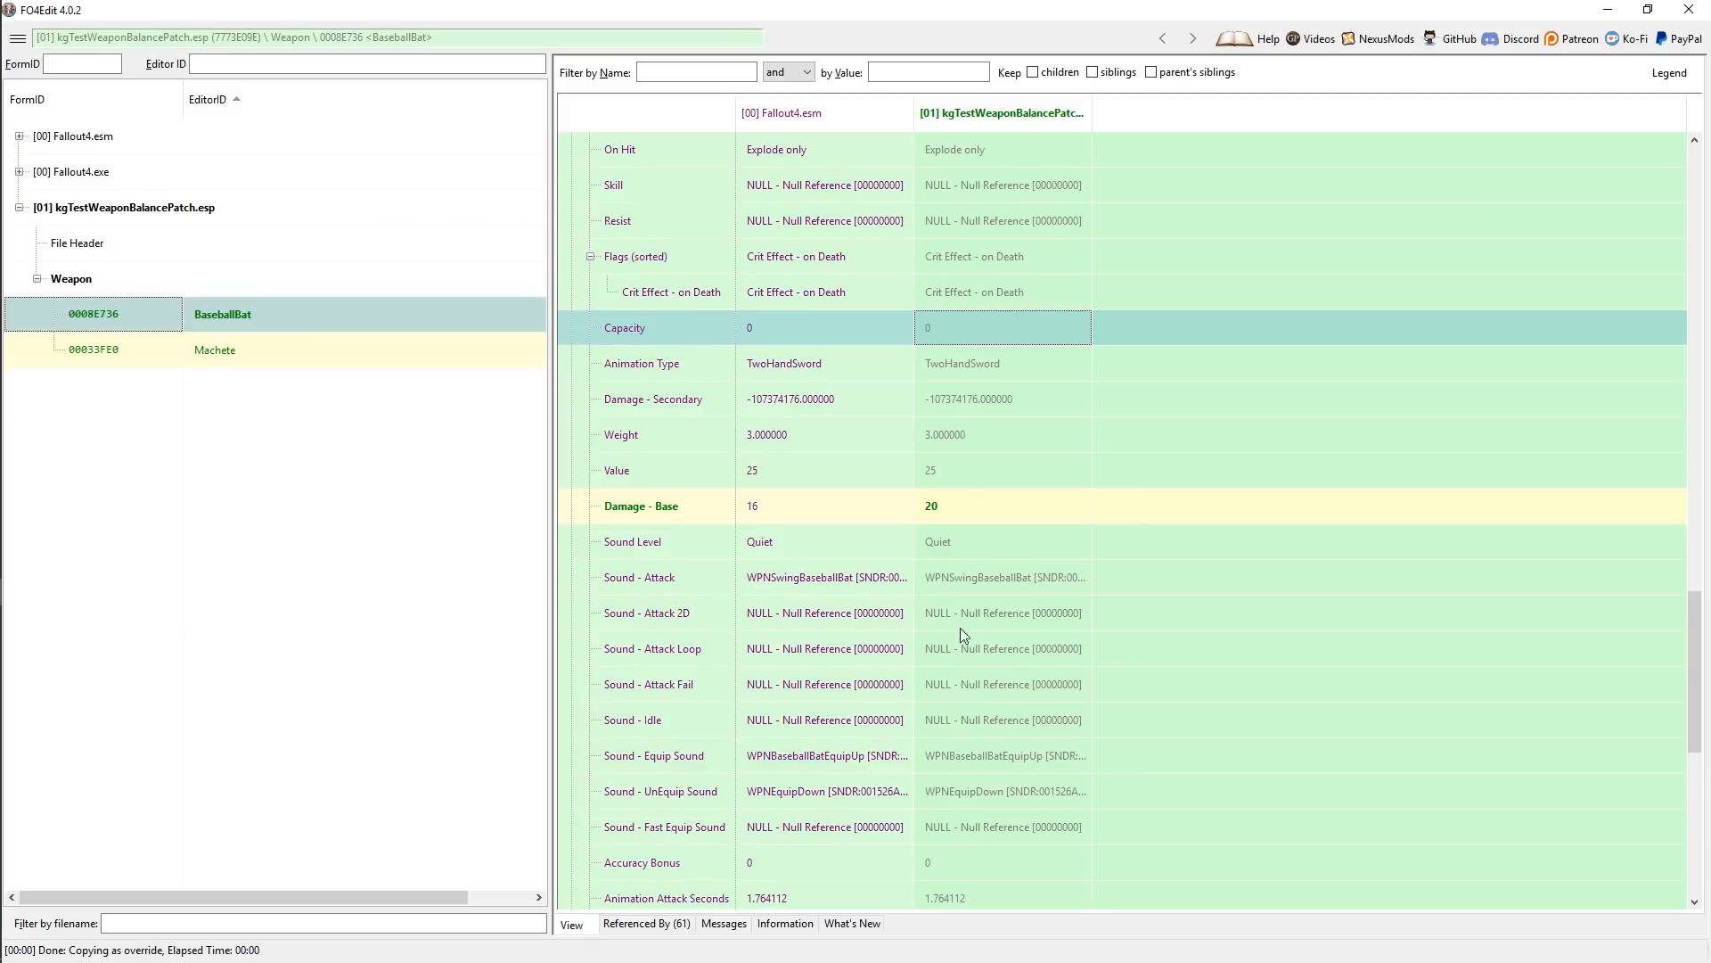
left_click(1014, 501)
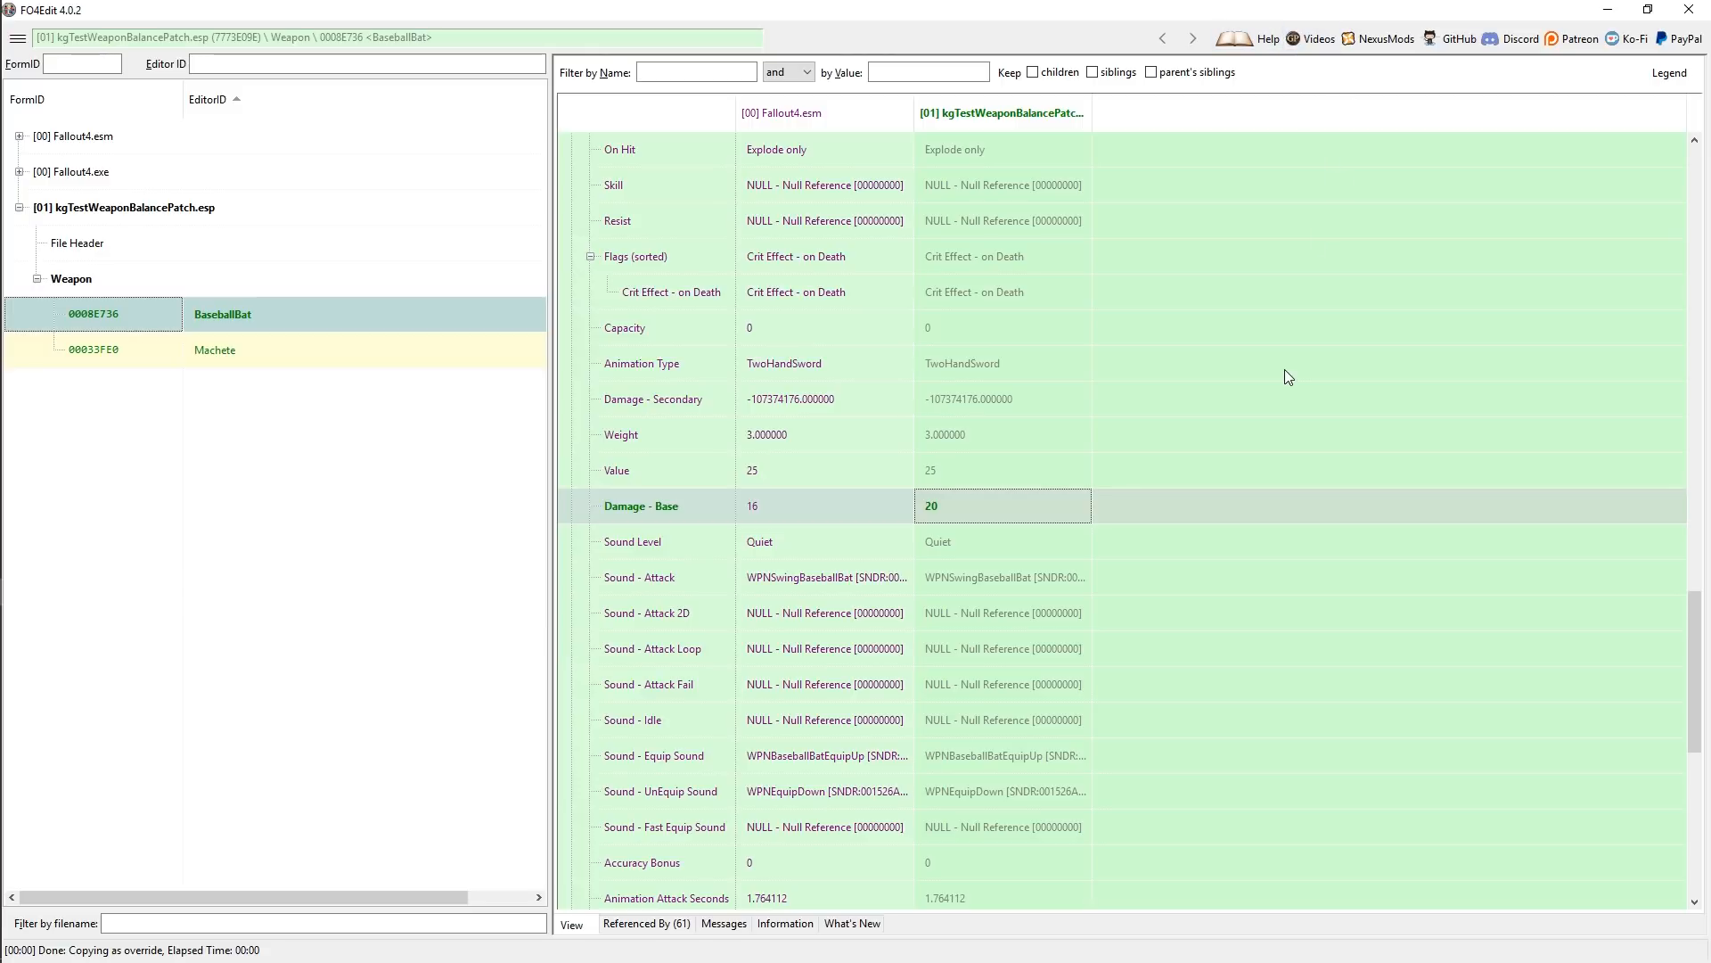
- Exit the editor and save the BaseballBat changes to kgTestWeaponBalancePatch.esp without backing up plugins
left_click(1689, 9)
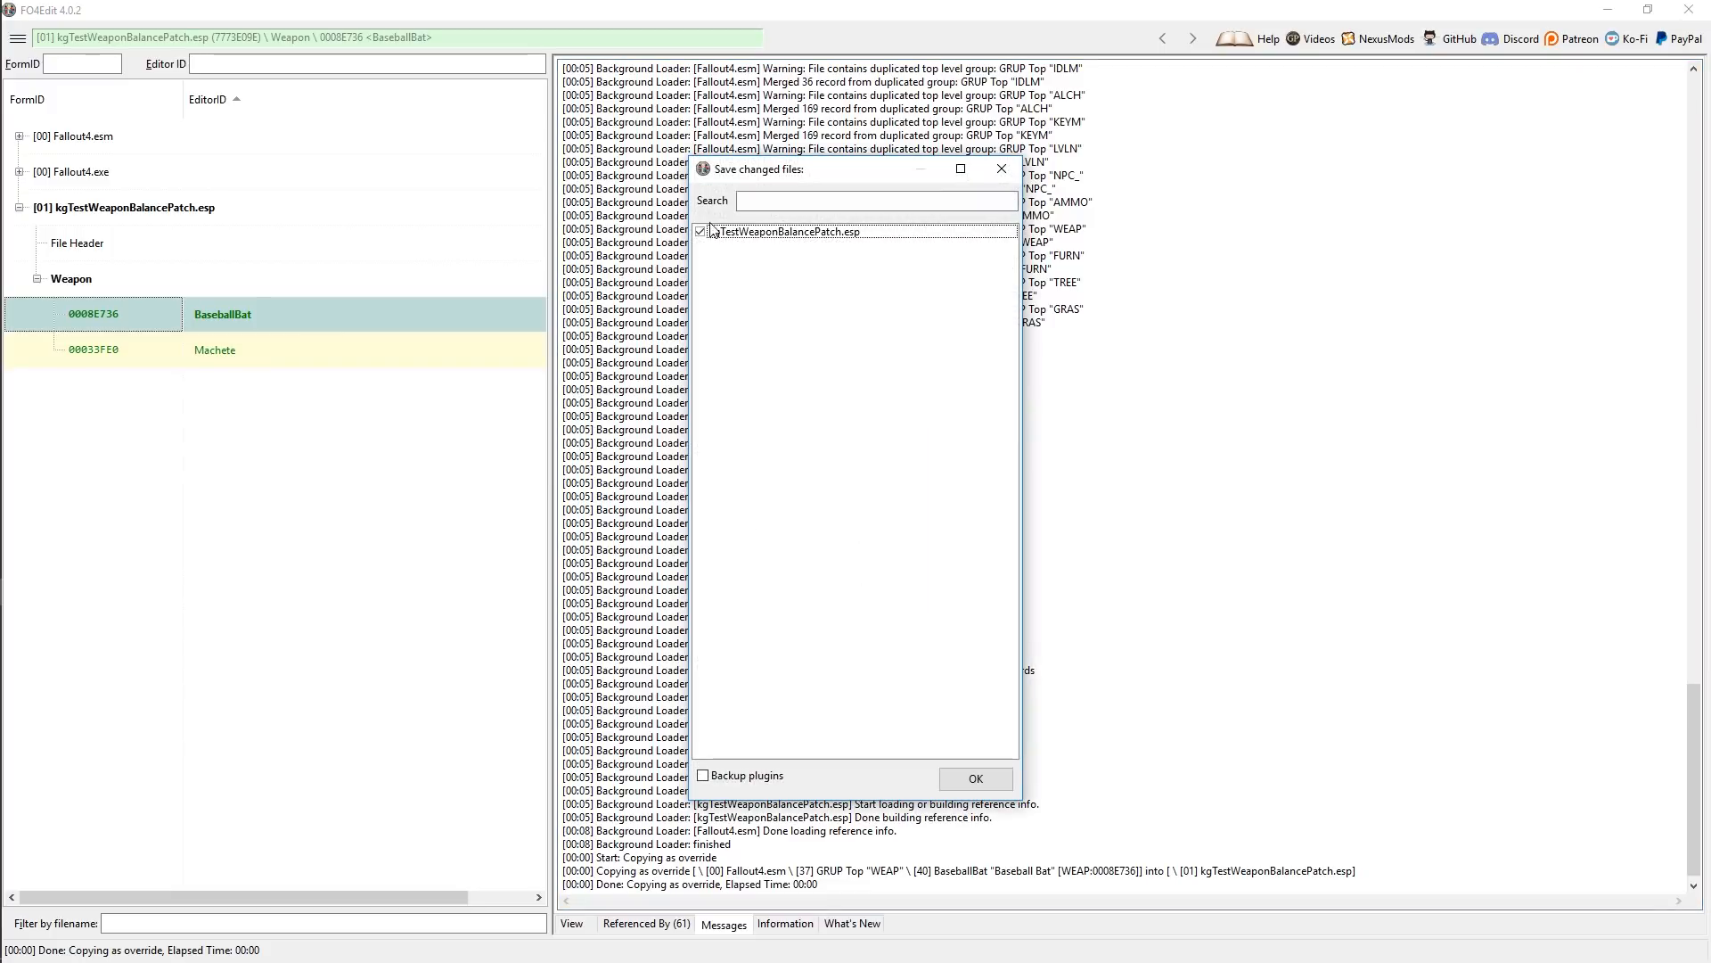
left_click(977, 779)
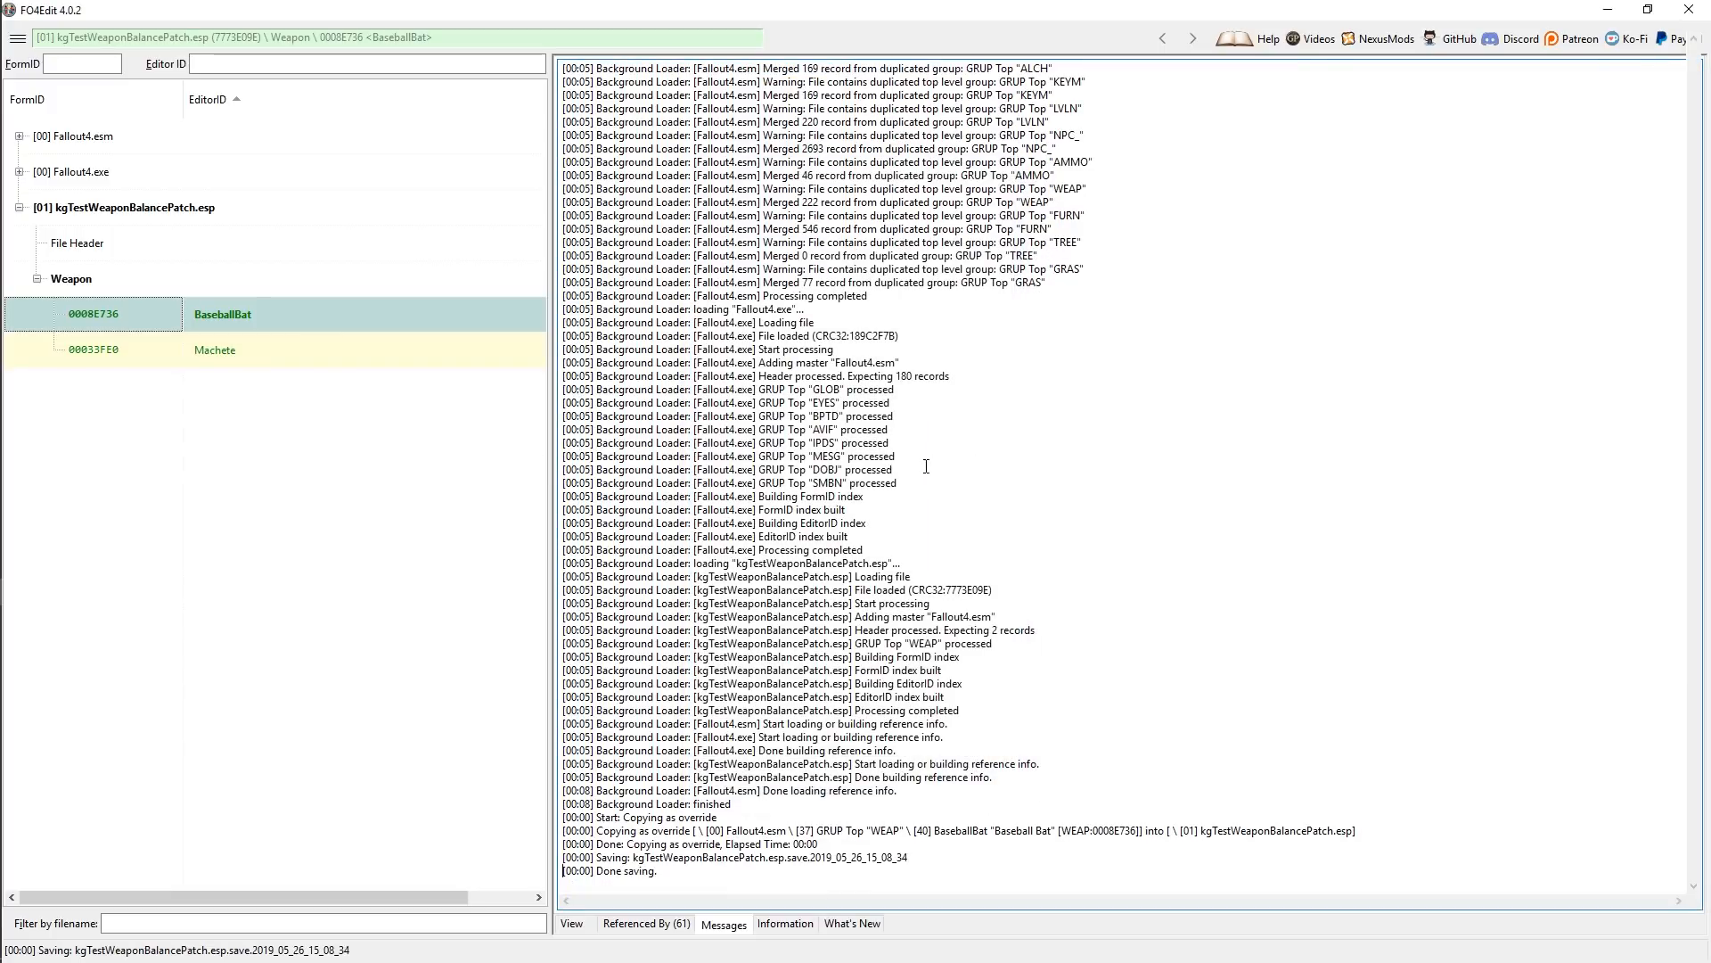